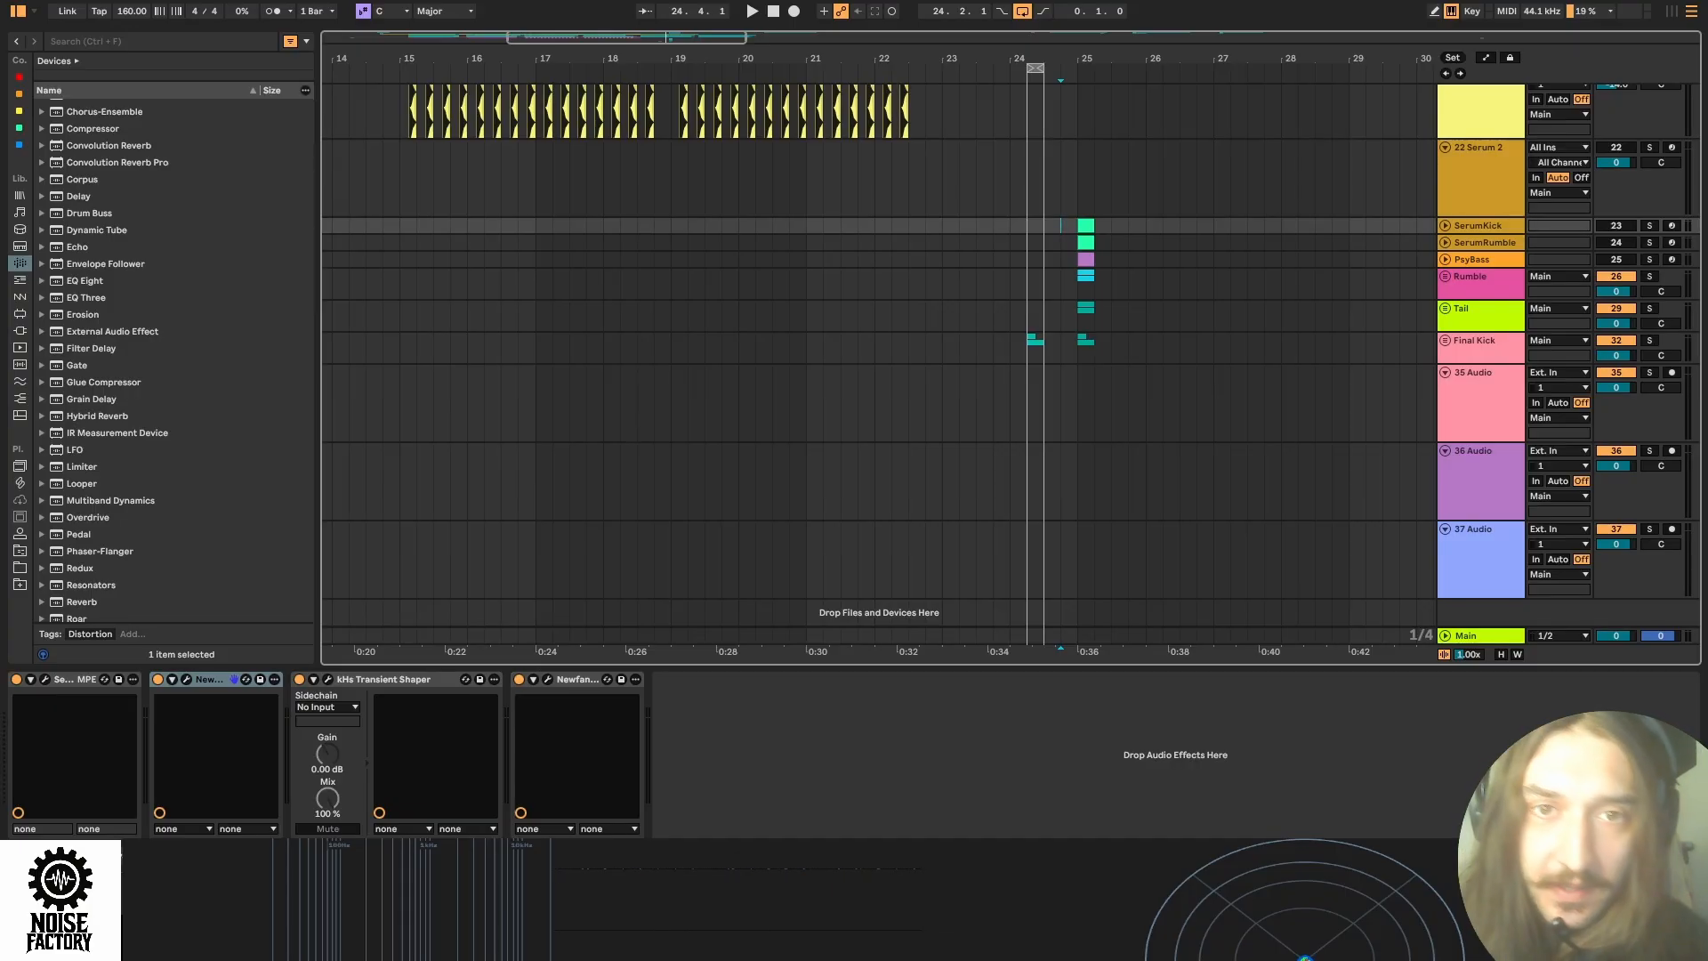
# Open the SerumKick track's Serum 2 window and review the effects chain and LFO 1's modulation destination during playback.
pyautogui.press('space')
pyautogui.hotkey('ctrl', 'alt', 'p')
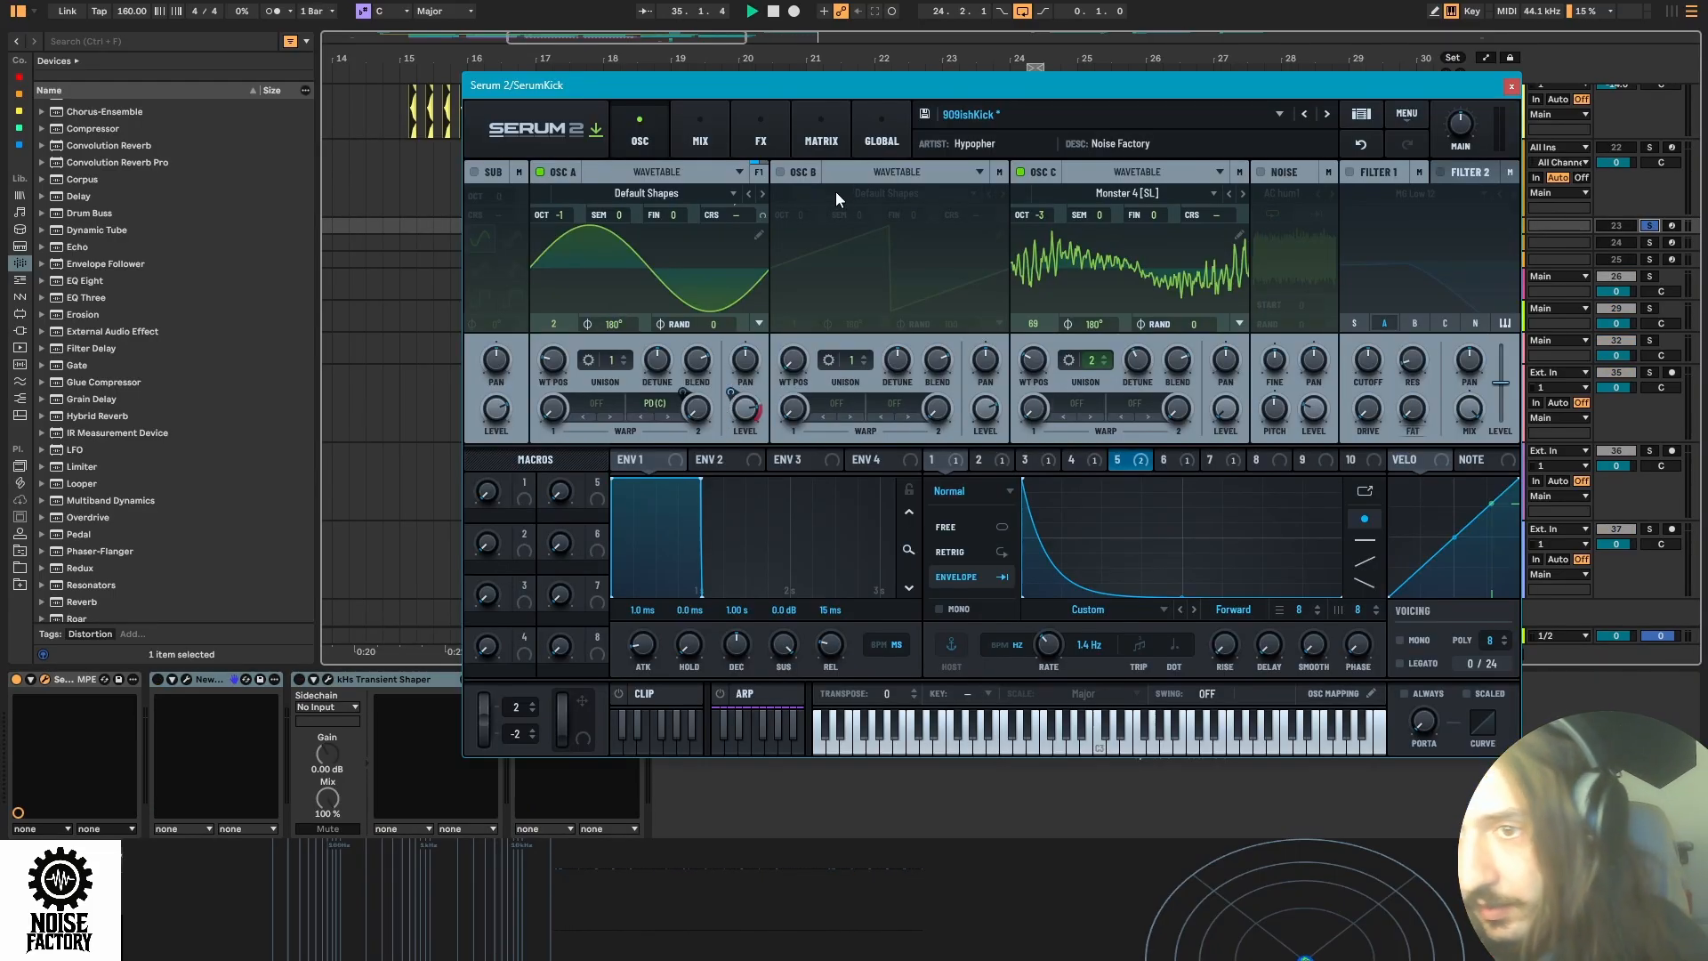
pyautogui.click(760, 134)
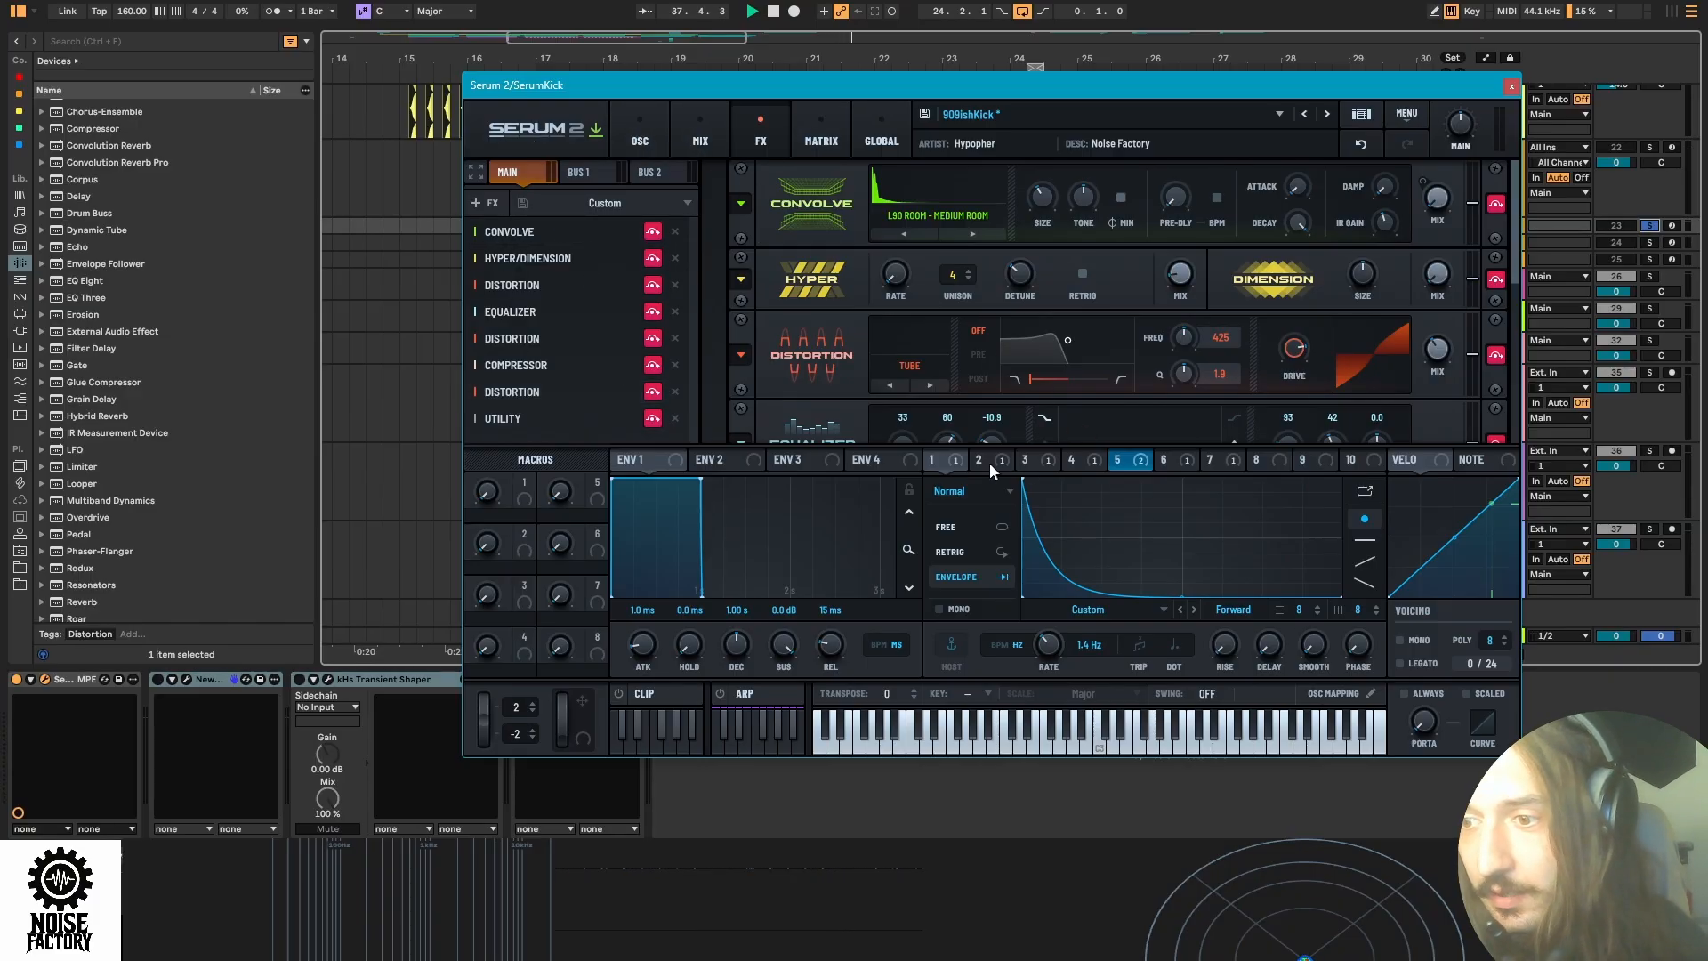
pyautogui.rightClick(943, 460)
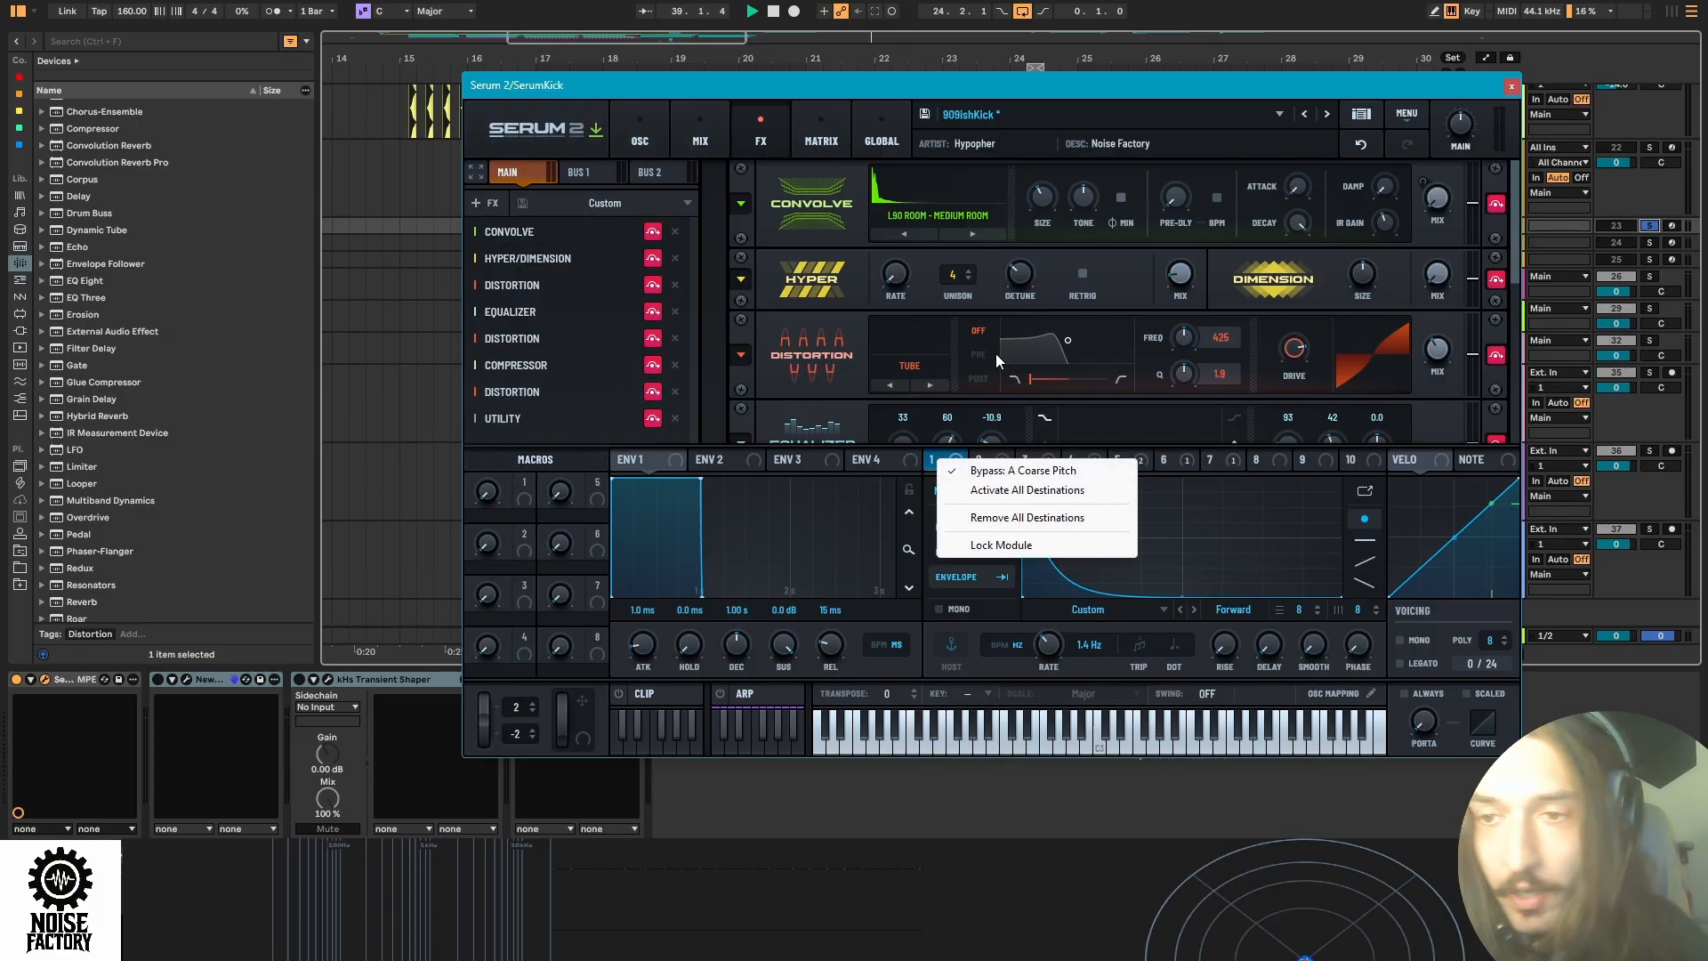
pyautogui.click(633, 134)
pyautogui.click(633, 134)
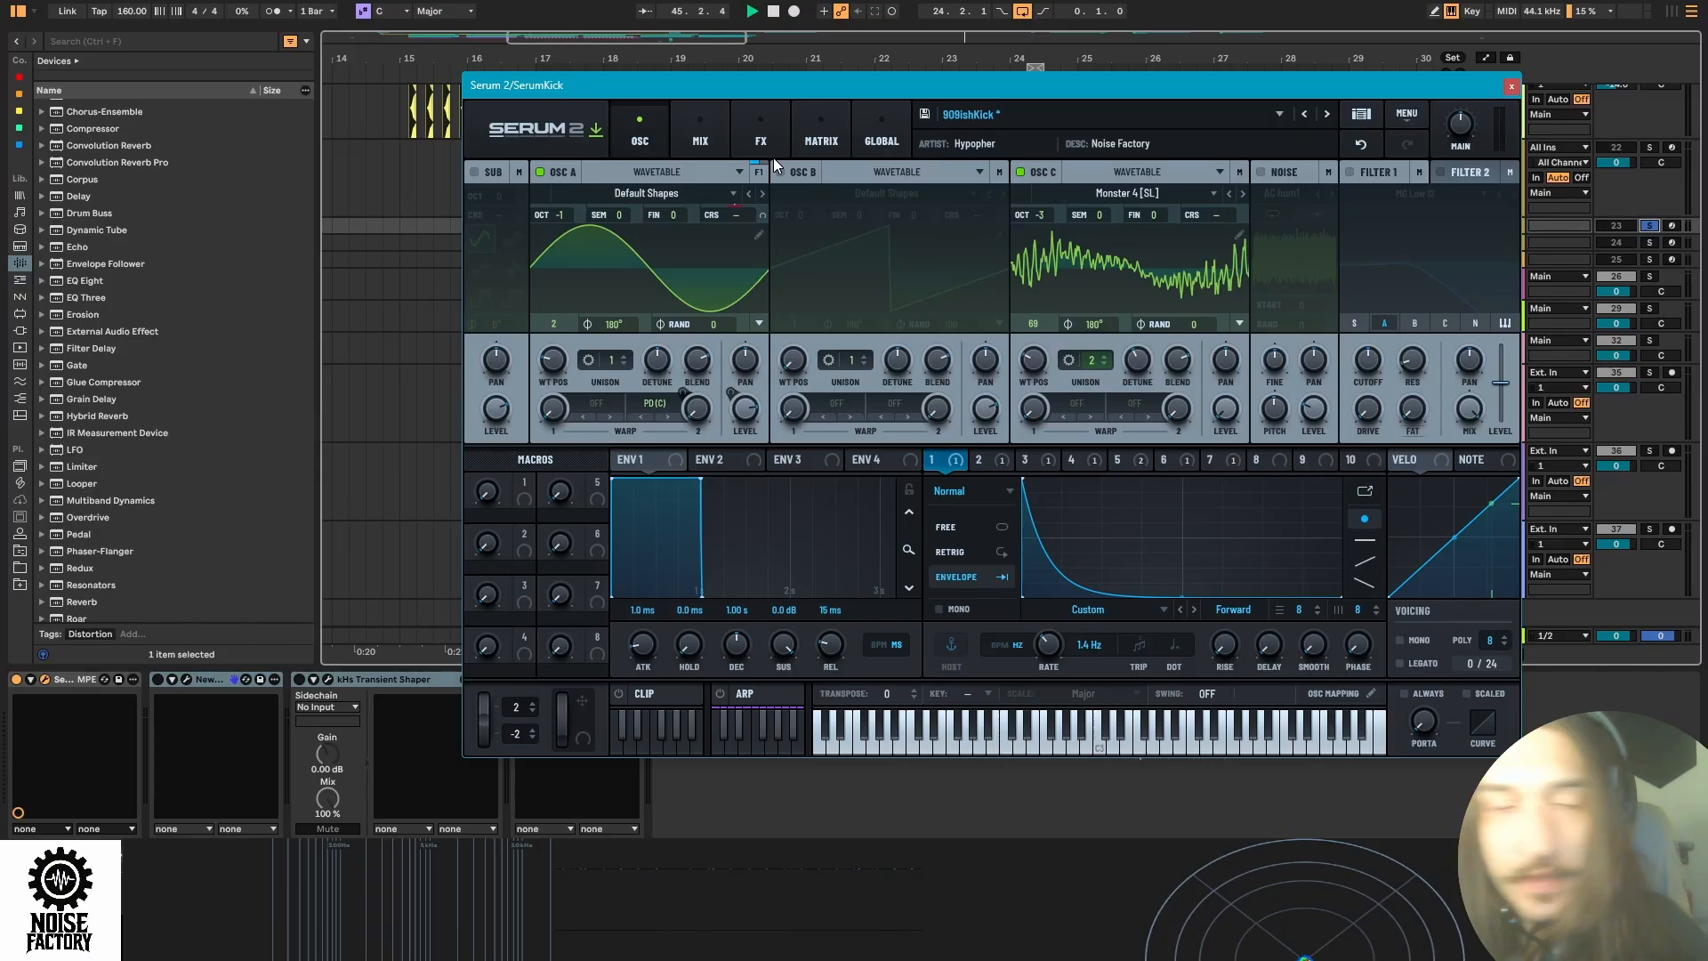
pyautogui.moveTo(772, 84); pyautogui.dragTo(691, 82)
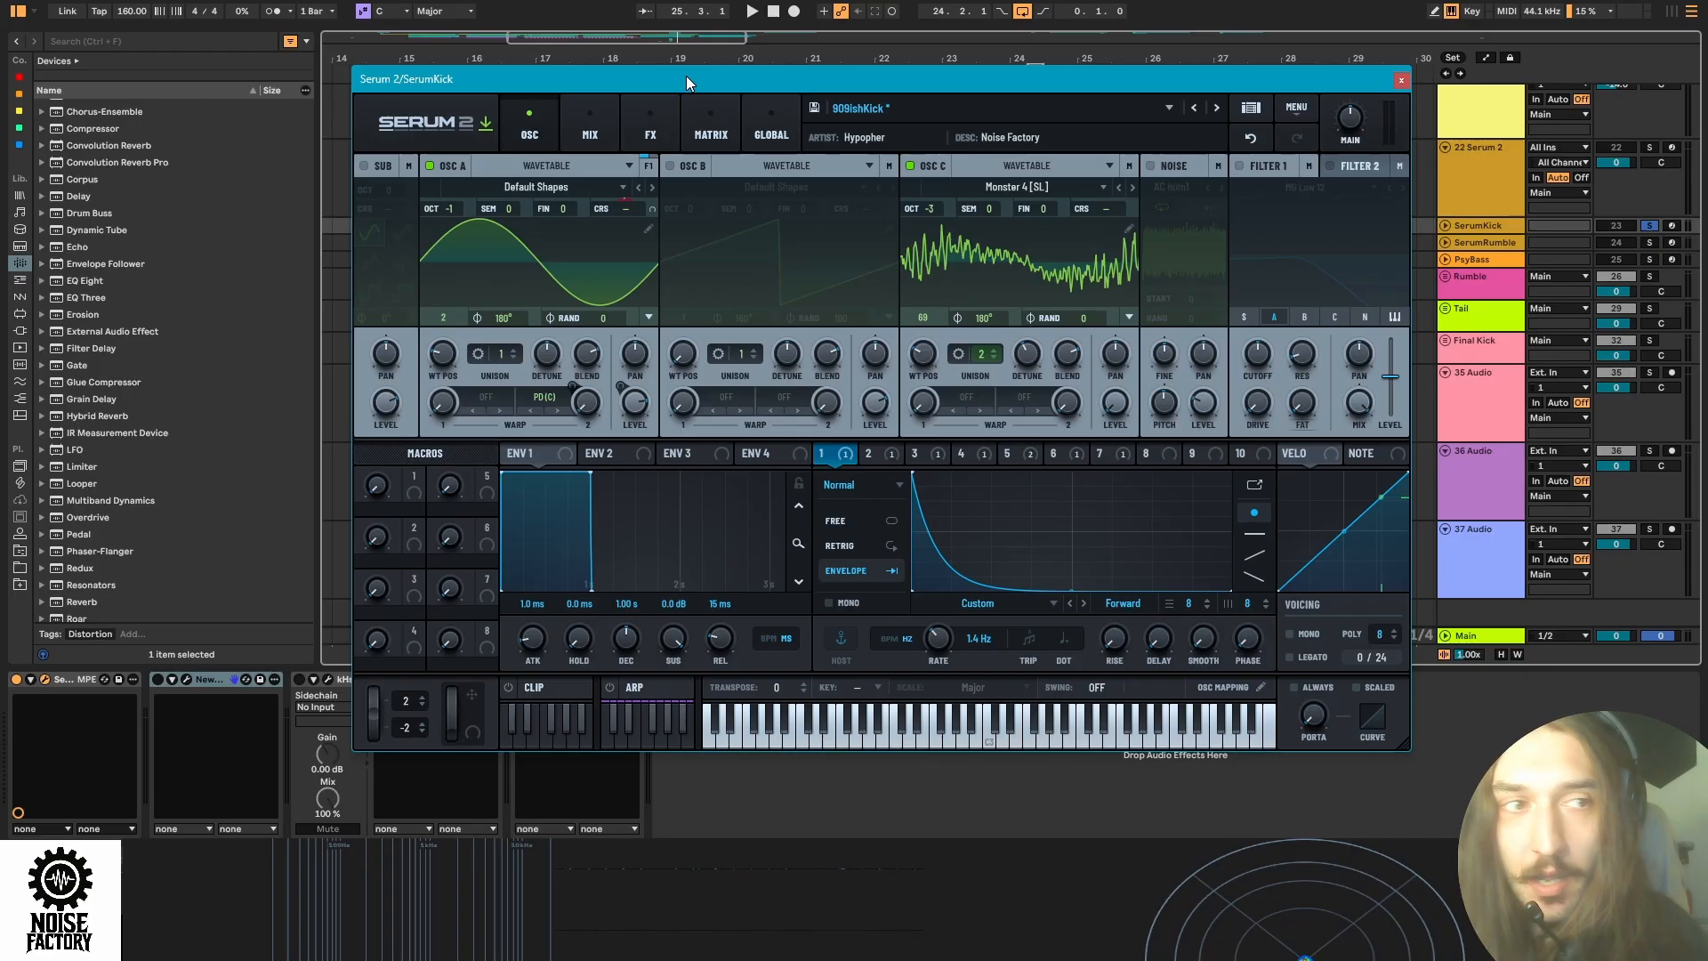
# Audition the kick and activate LFO 1's bypassed modulation of oscillator A's coarse pitch.
pyautogui.press('space')
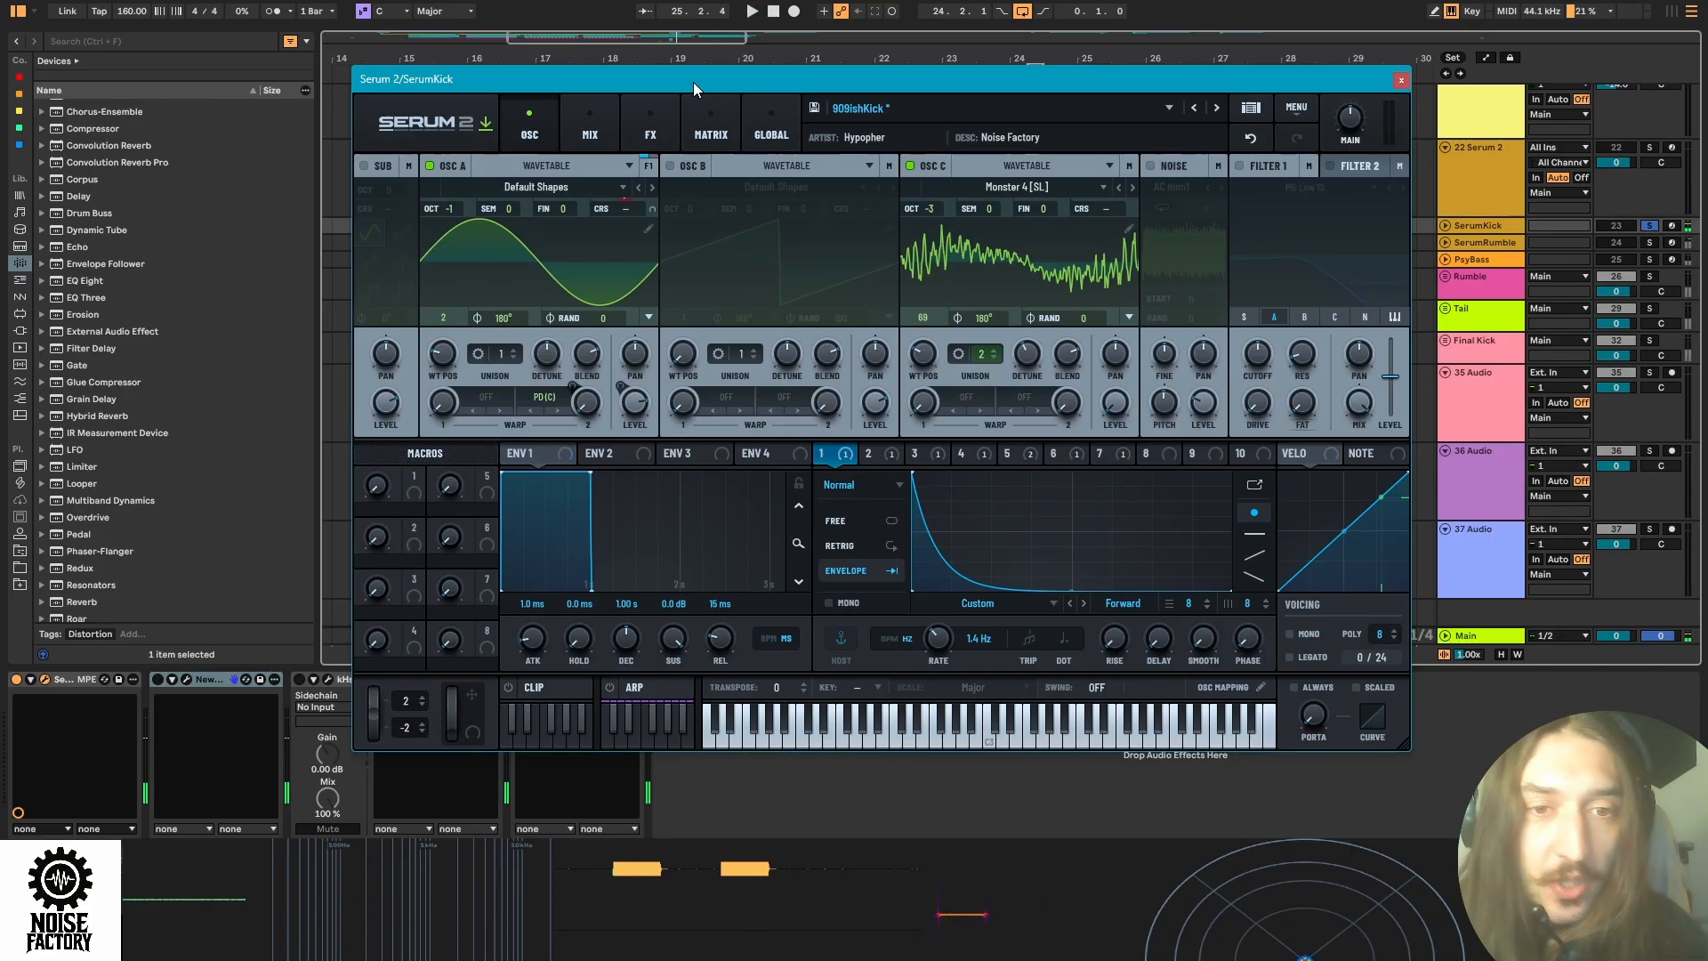
pyautogui.press('space')
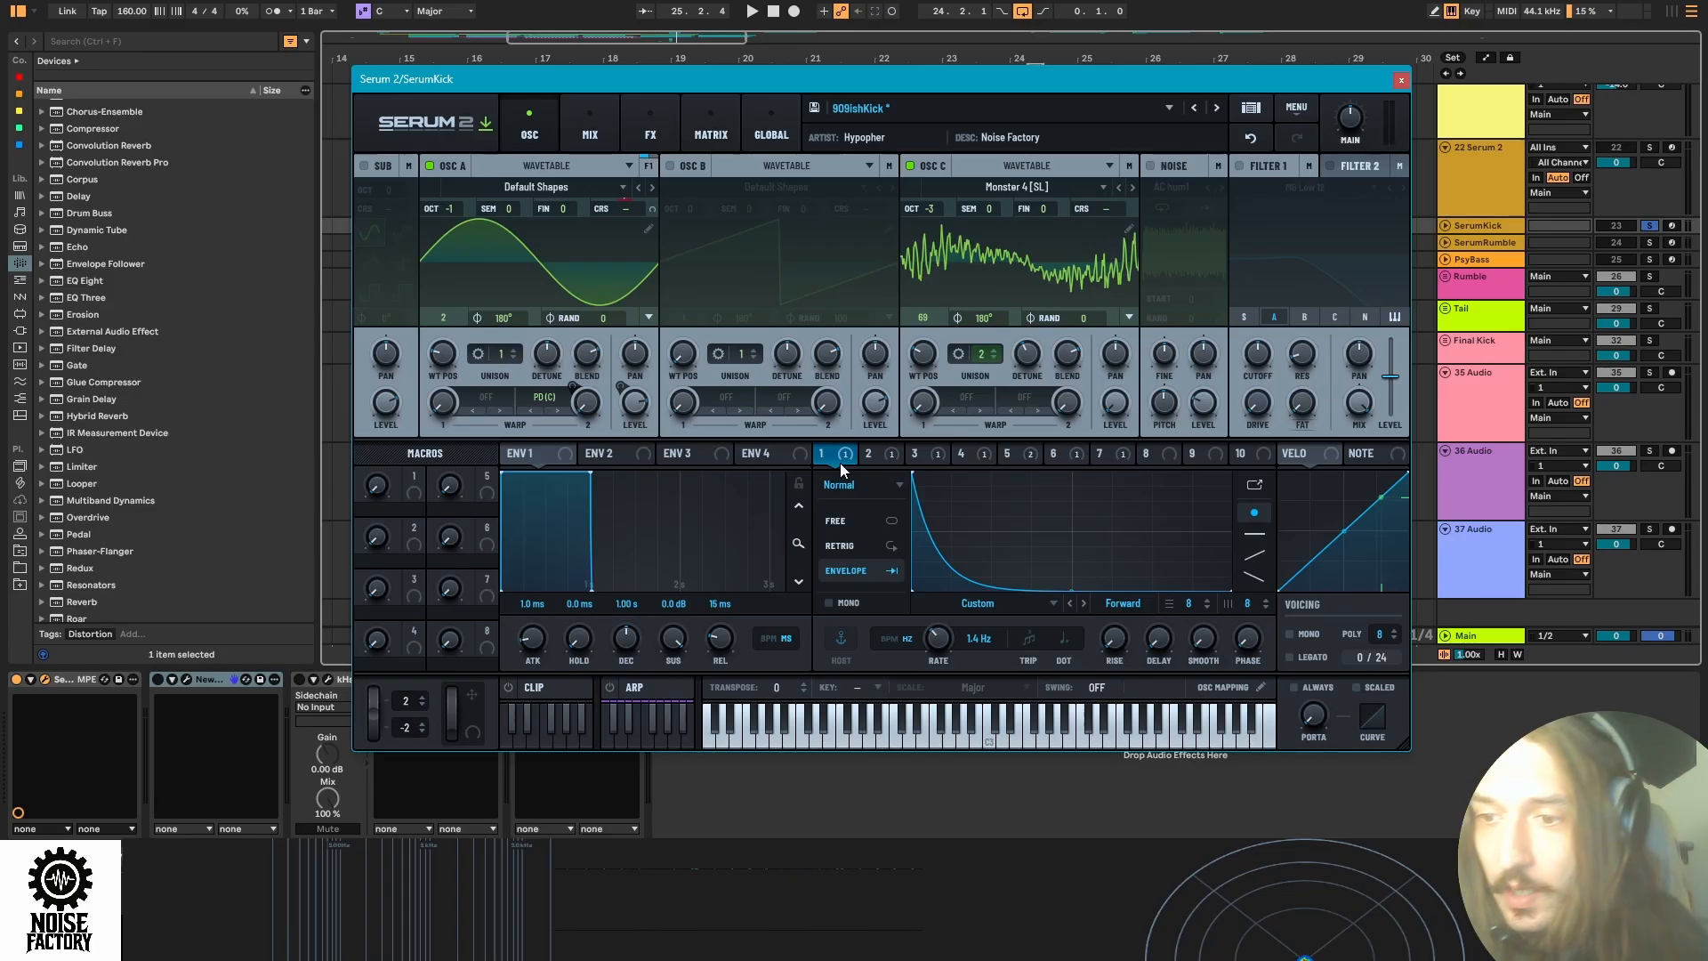
pyautogui.moveTo(839, 463)
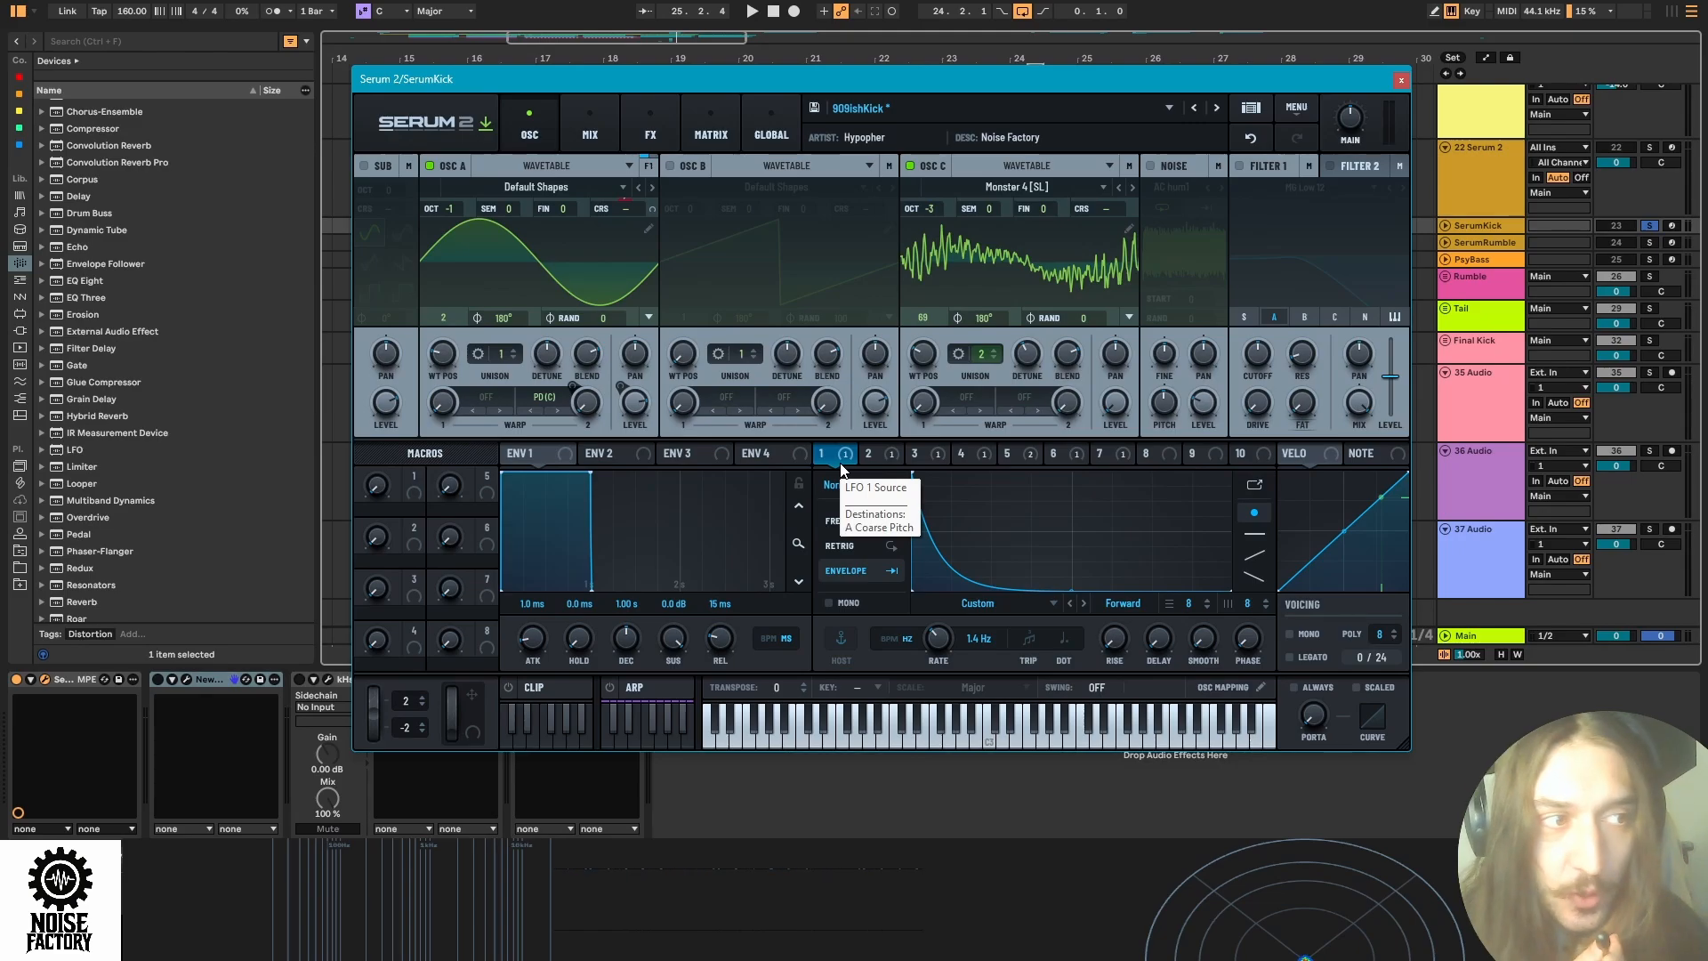
pyautogui.press('space')
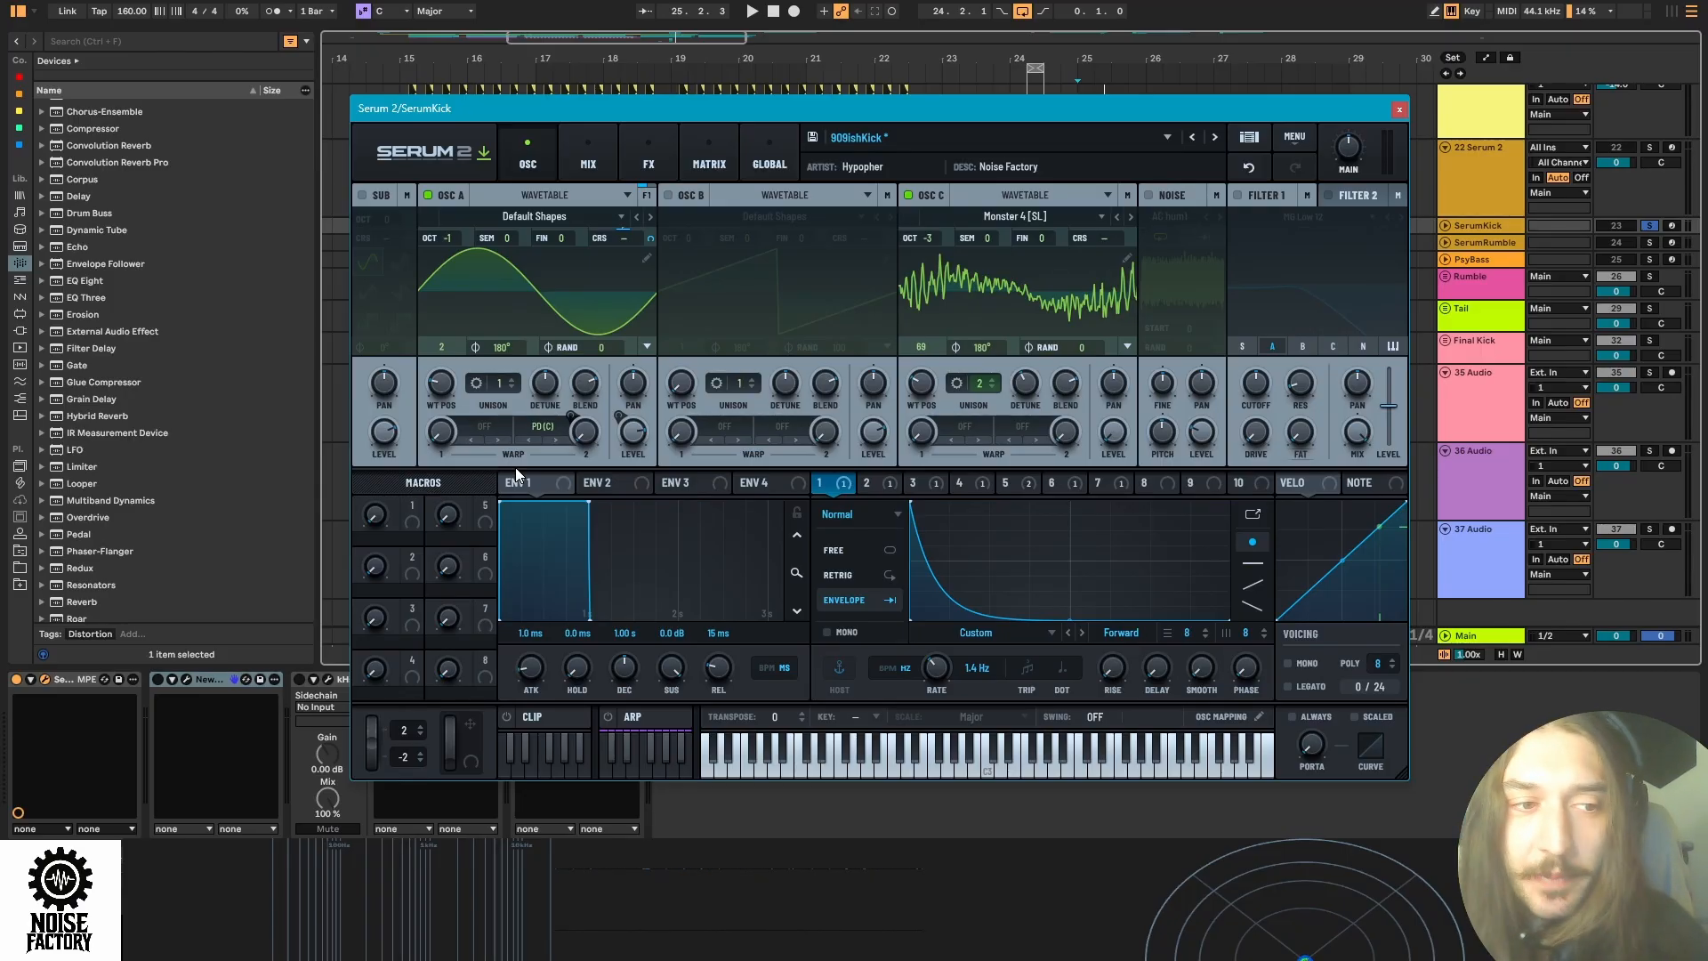
# Activate LFO 2's modulation of oscillator A's coarse pitch and play the kick.
pyautogui.click(866, 482)
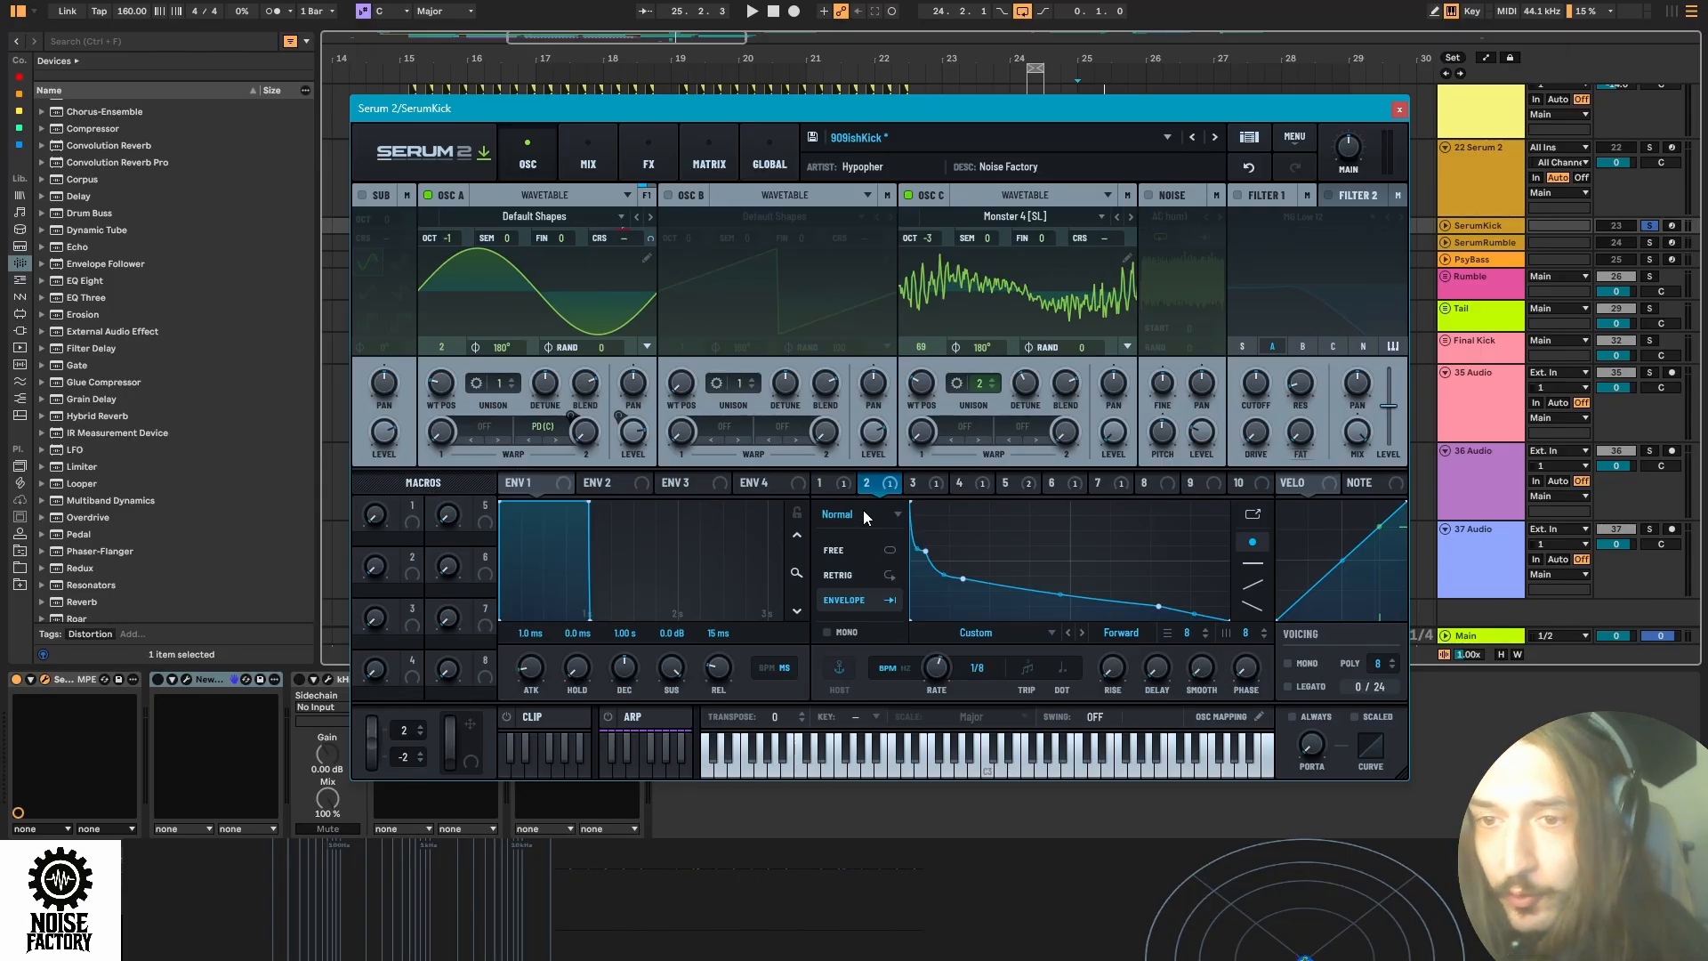
pyautogui.rightClick(867, 485)
pyautogui.click(925, 504)
pyautogui.press('space')
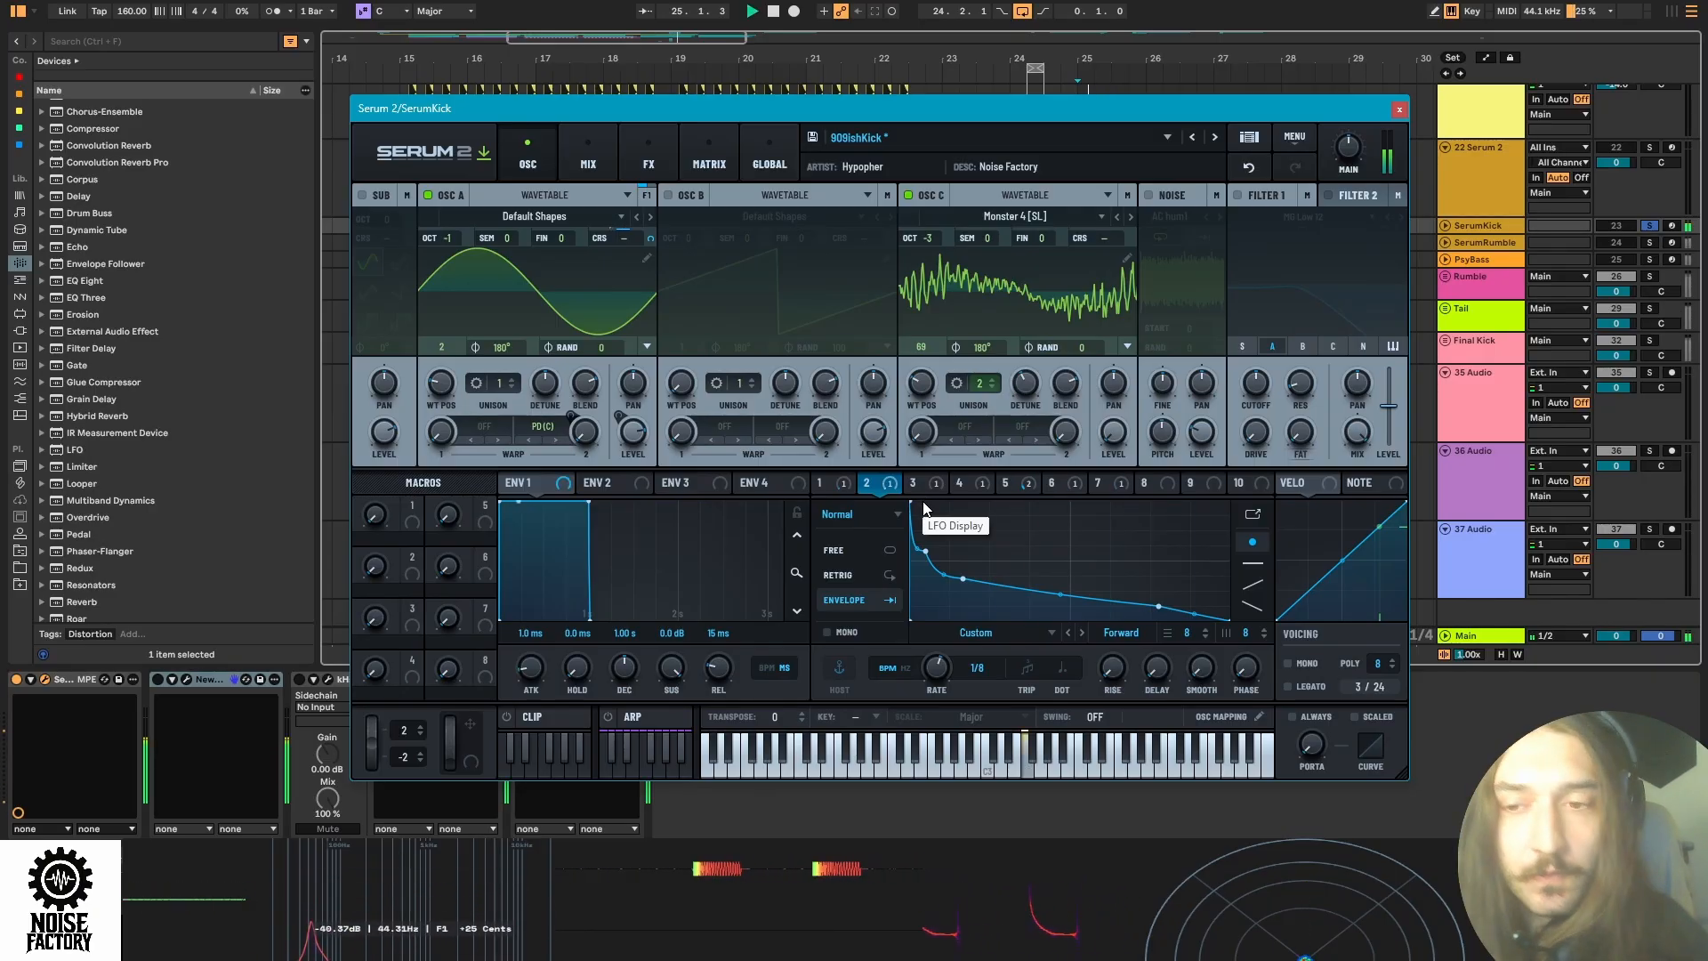
# Activate LFO 3's coarse pitch modulation on oscillator A and LFO 4's main tuning modulation.
pyautogui.rightClick(914, 485)
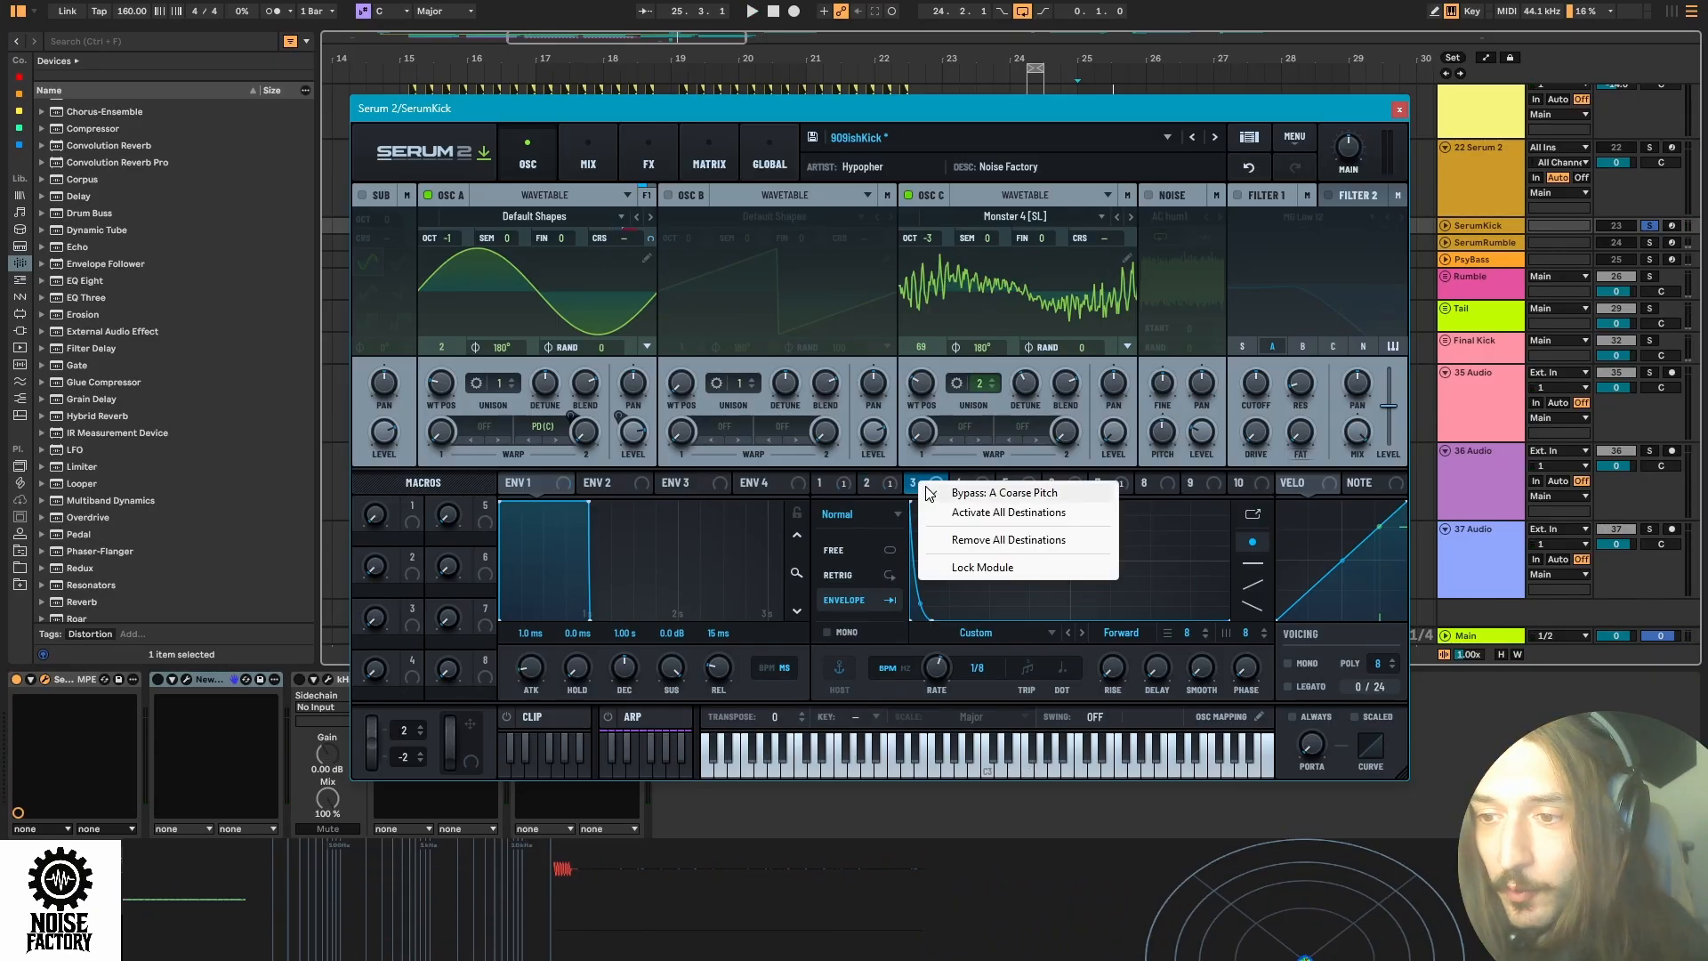
pyautogui.click(961, 485)
pyautogui.rightClick(964, 484)
pyautogui.click(925, 487)
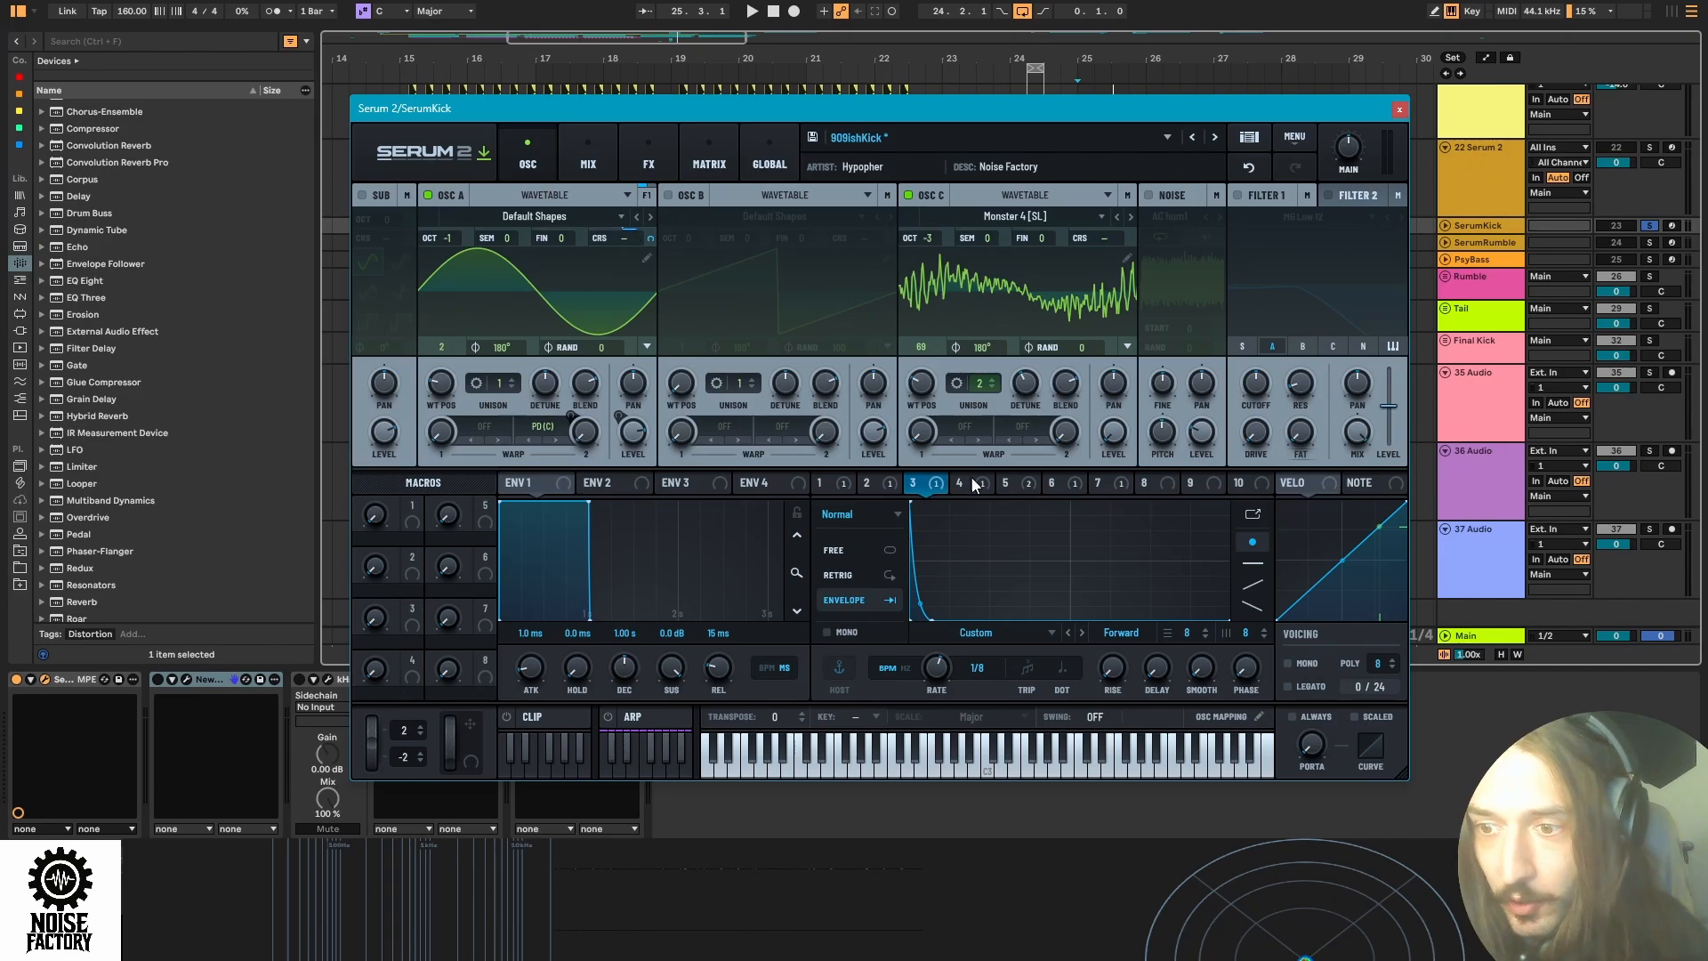
pyautogui.click(960, 483)
# Review the LFO 1 to 4 routings in the modulation matrix and return to the oscillator view.
pyautogui.click(648, 160)
pyautogui.click(703, 157)
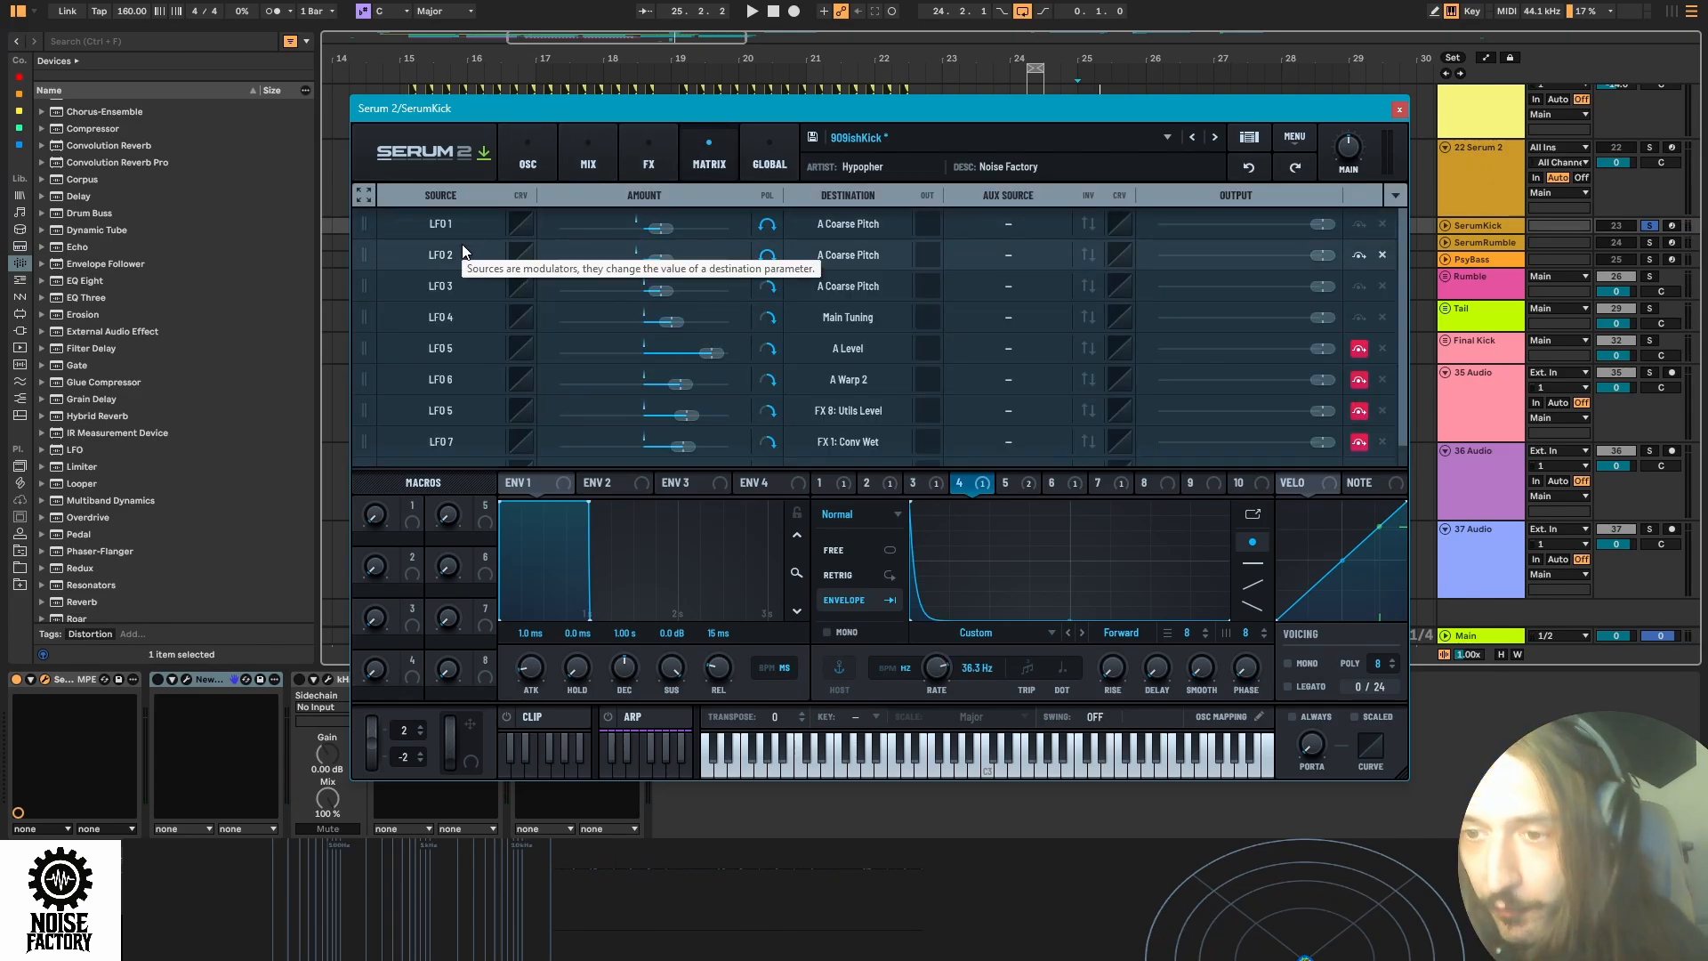
pyautogui.click(446, 318)
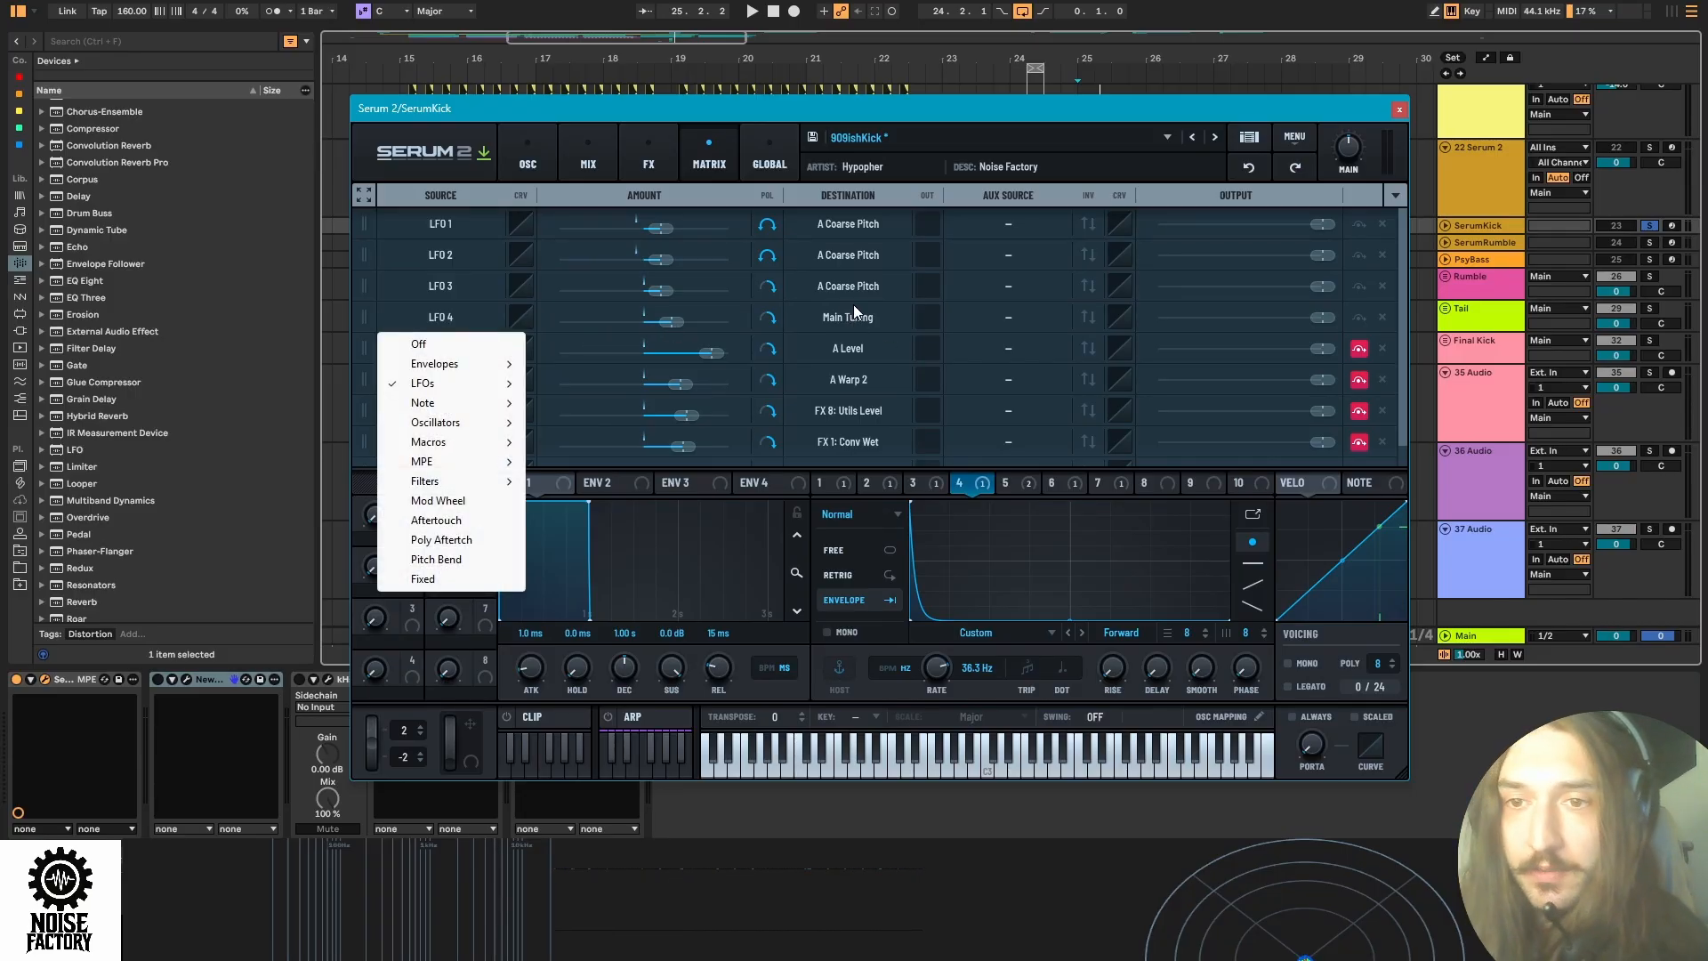
pyautogui.click(527, 163)
pyautogui.click(527, 163)
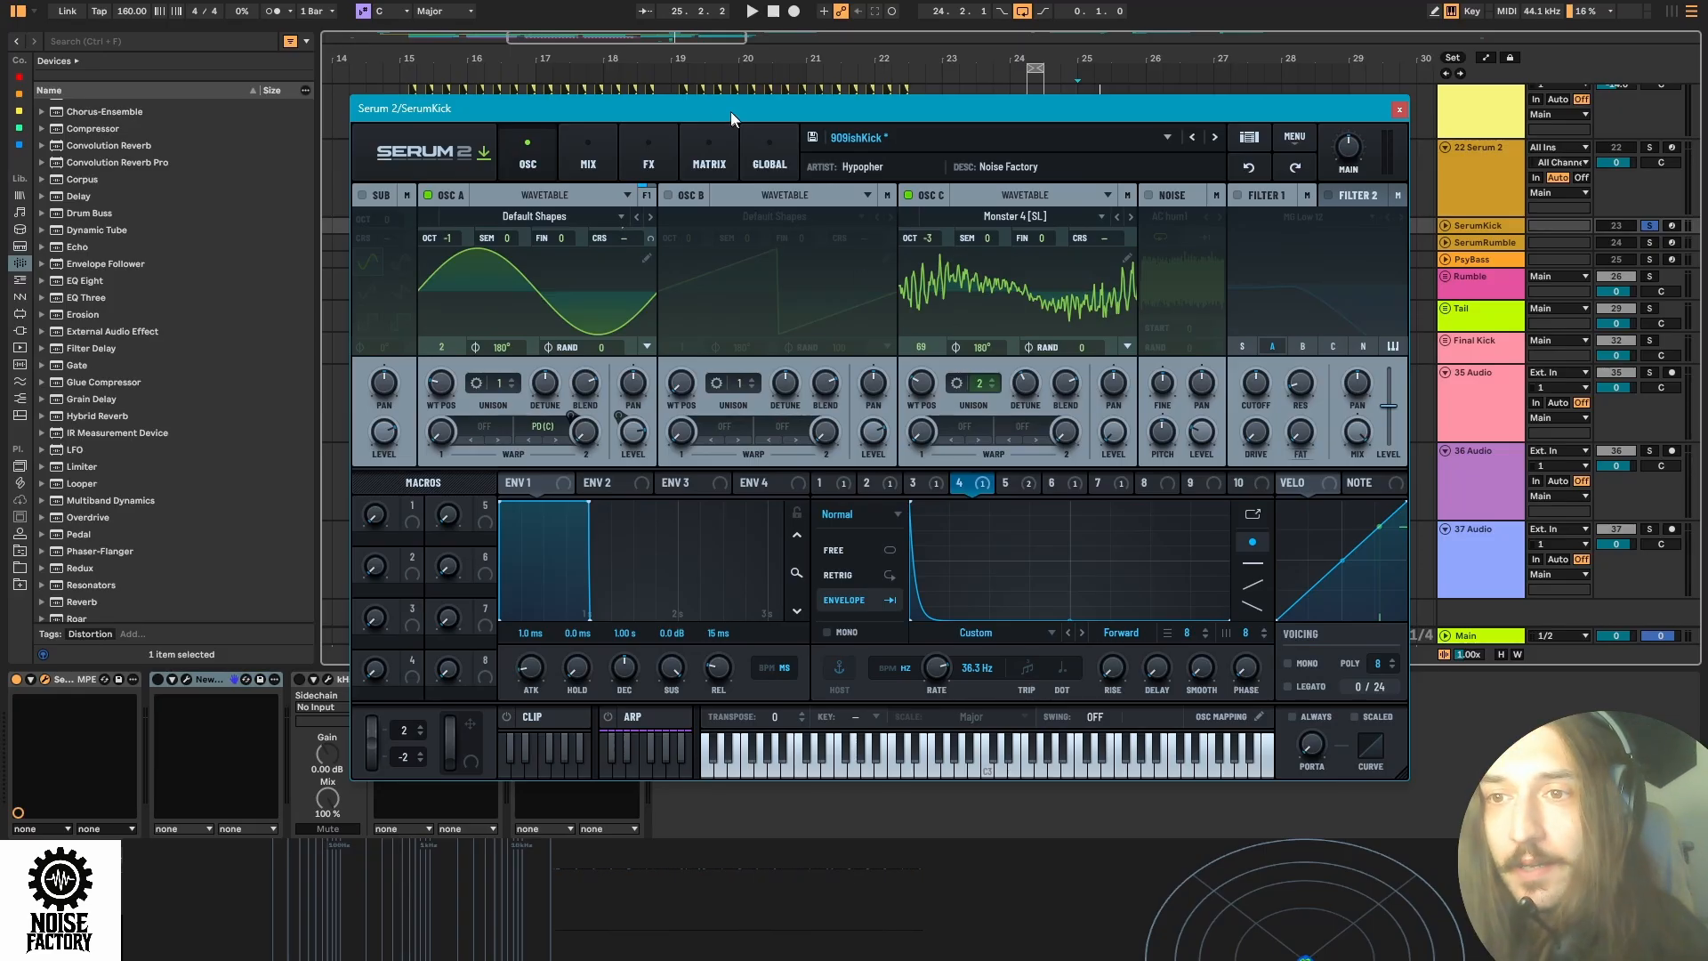
# Shift the Serum 2 window aside and play the kick to hear the combined pitch modulations.
pyautogui.moveTo(729, 111); pyautogui.dragTo(1491, 41)
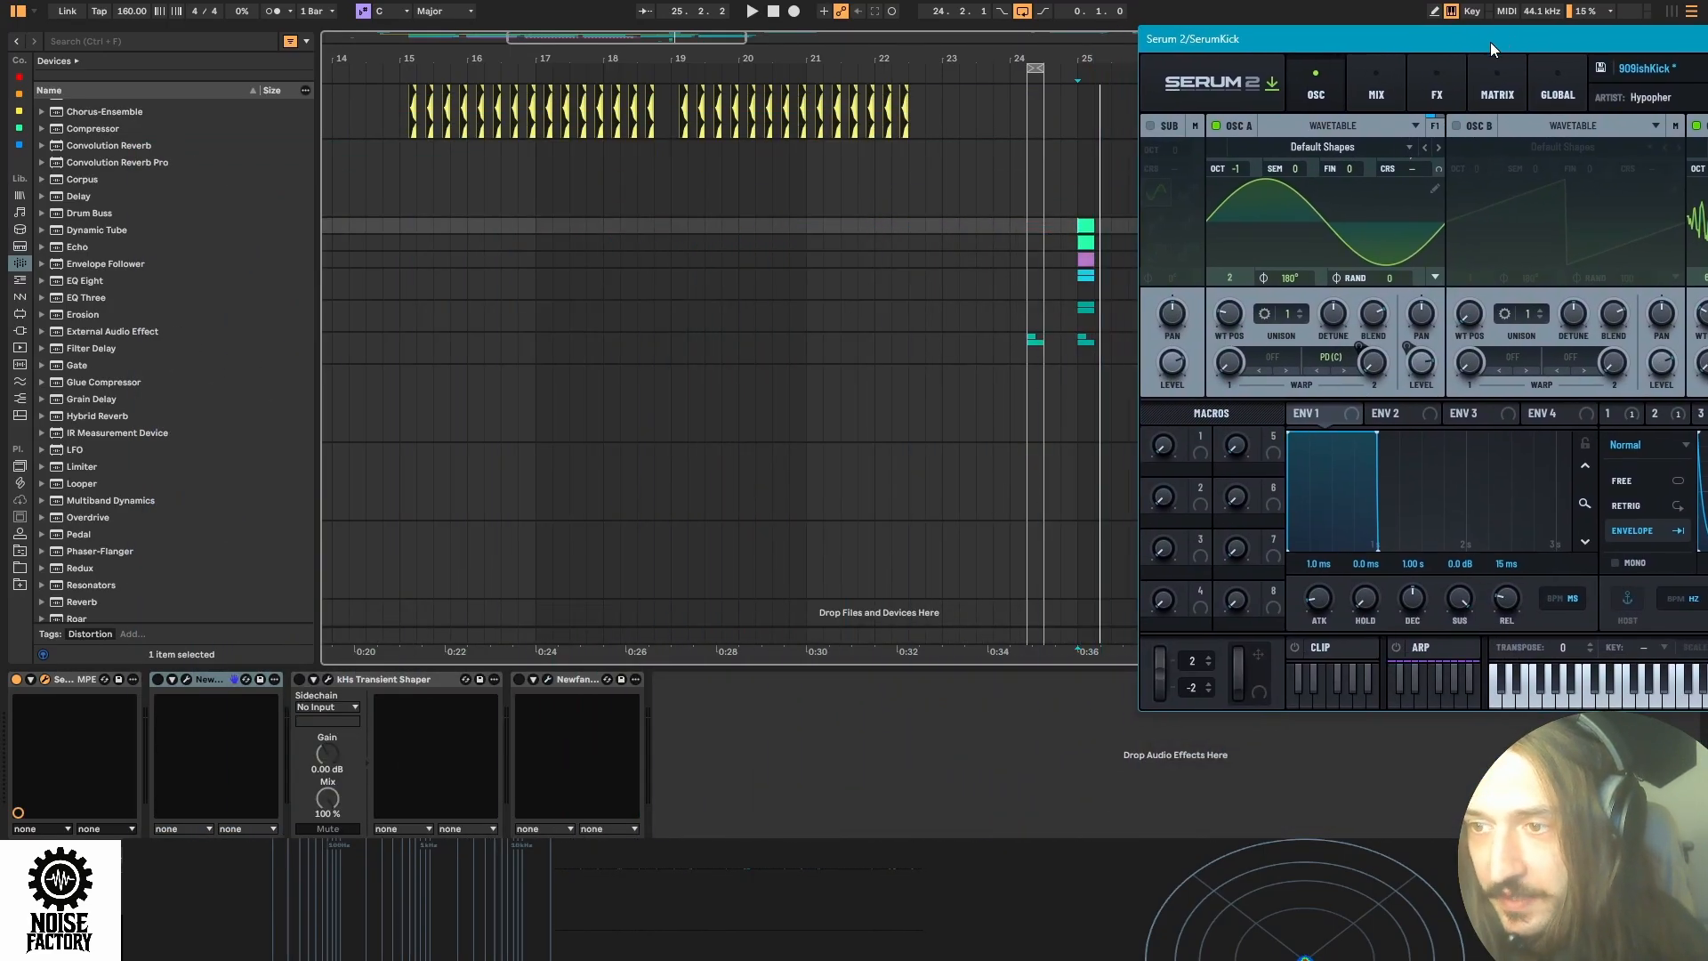
pyautogui.press('space')
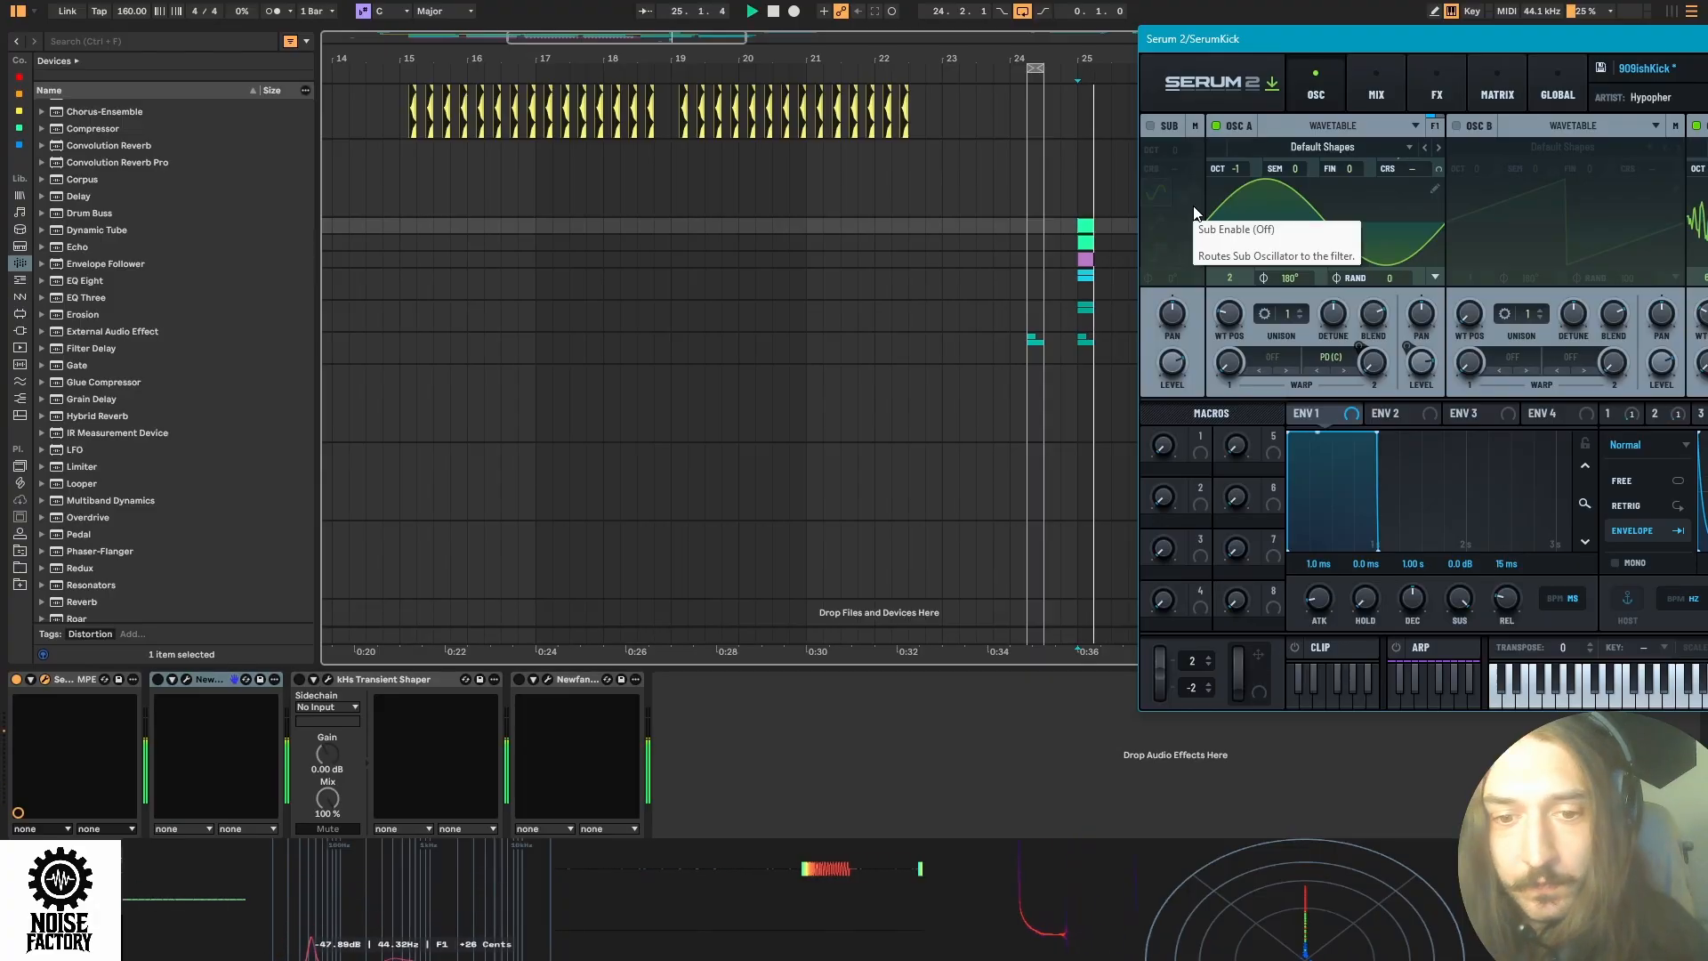
pyautogui.press('space')
pyautogui.press('space')
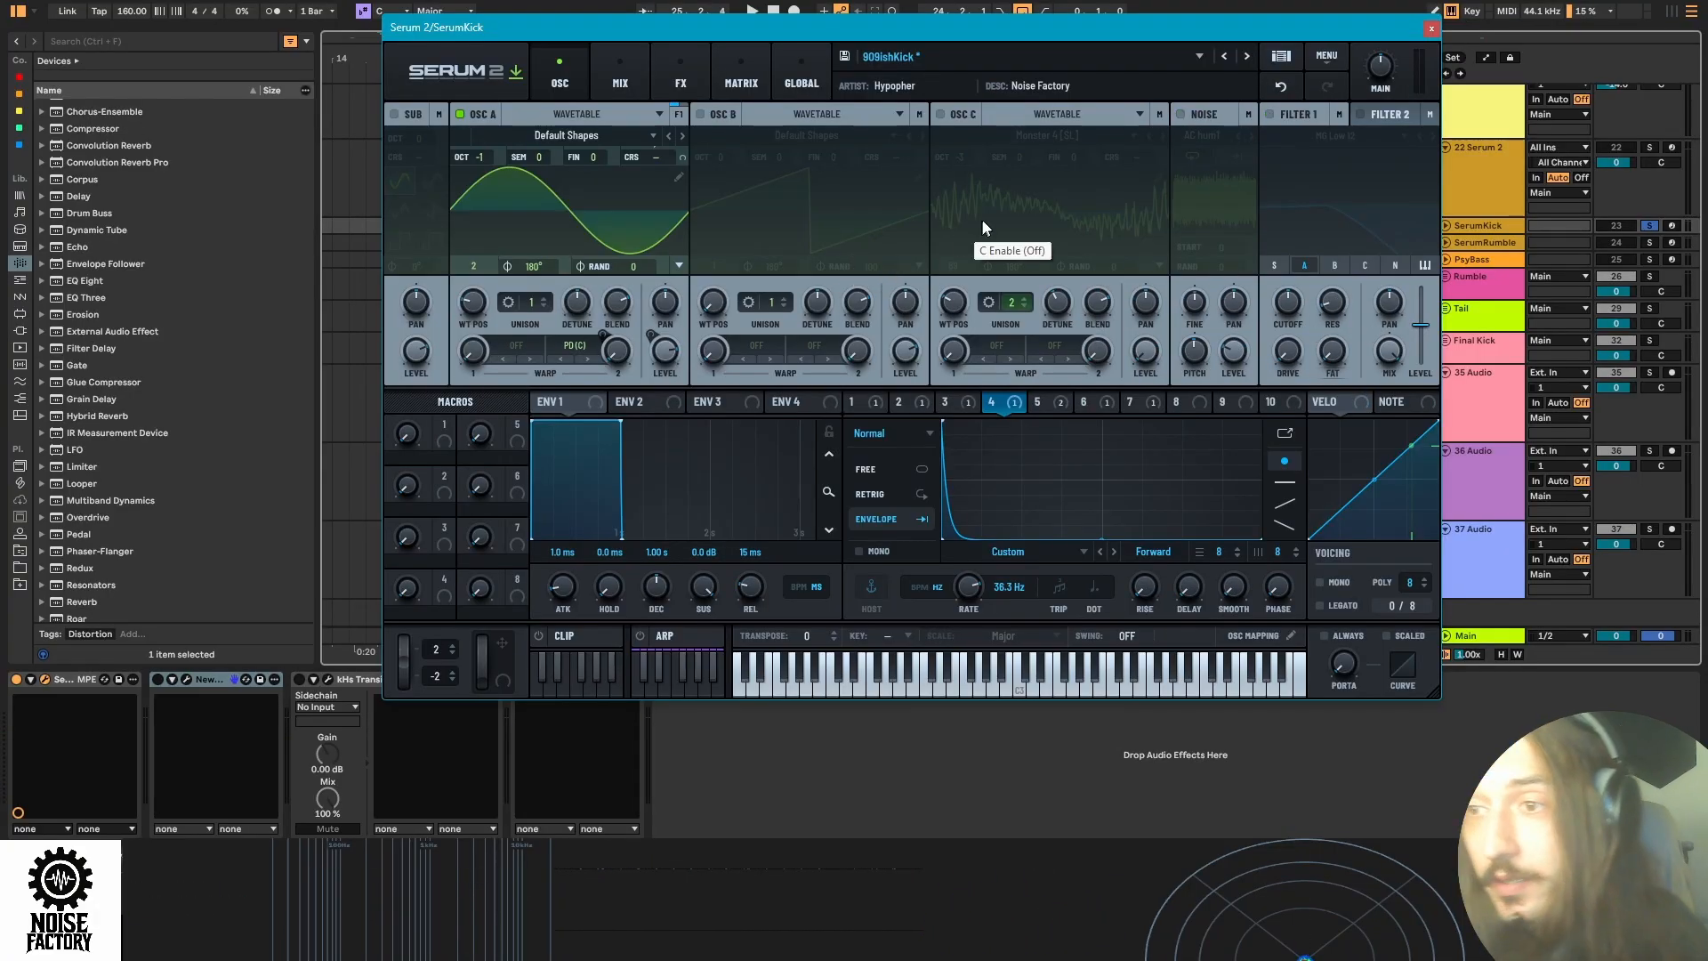
# Enable oscillator C and use PD (C) as oscillator A's second warp mode.
pyautogui.click(941, 114)
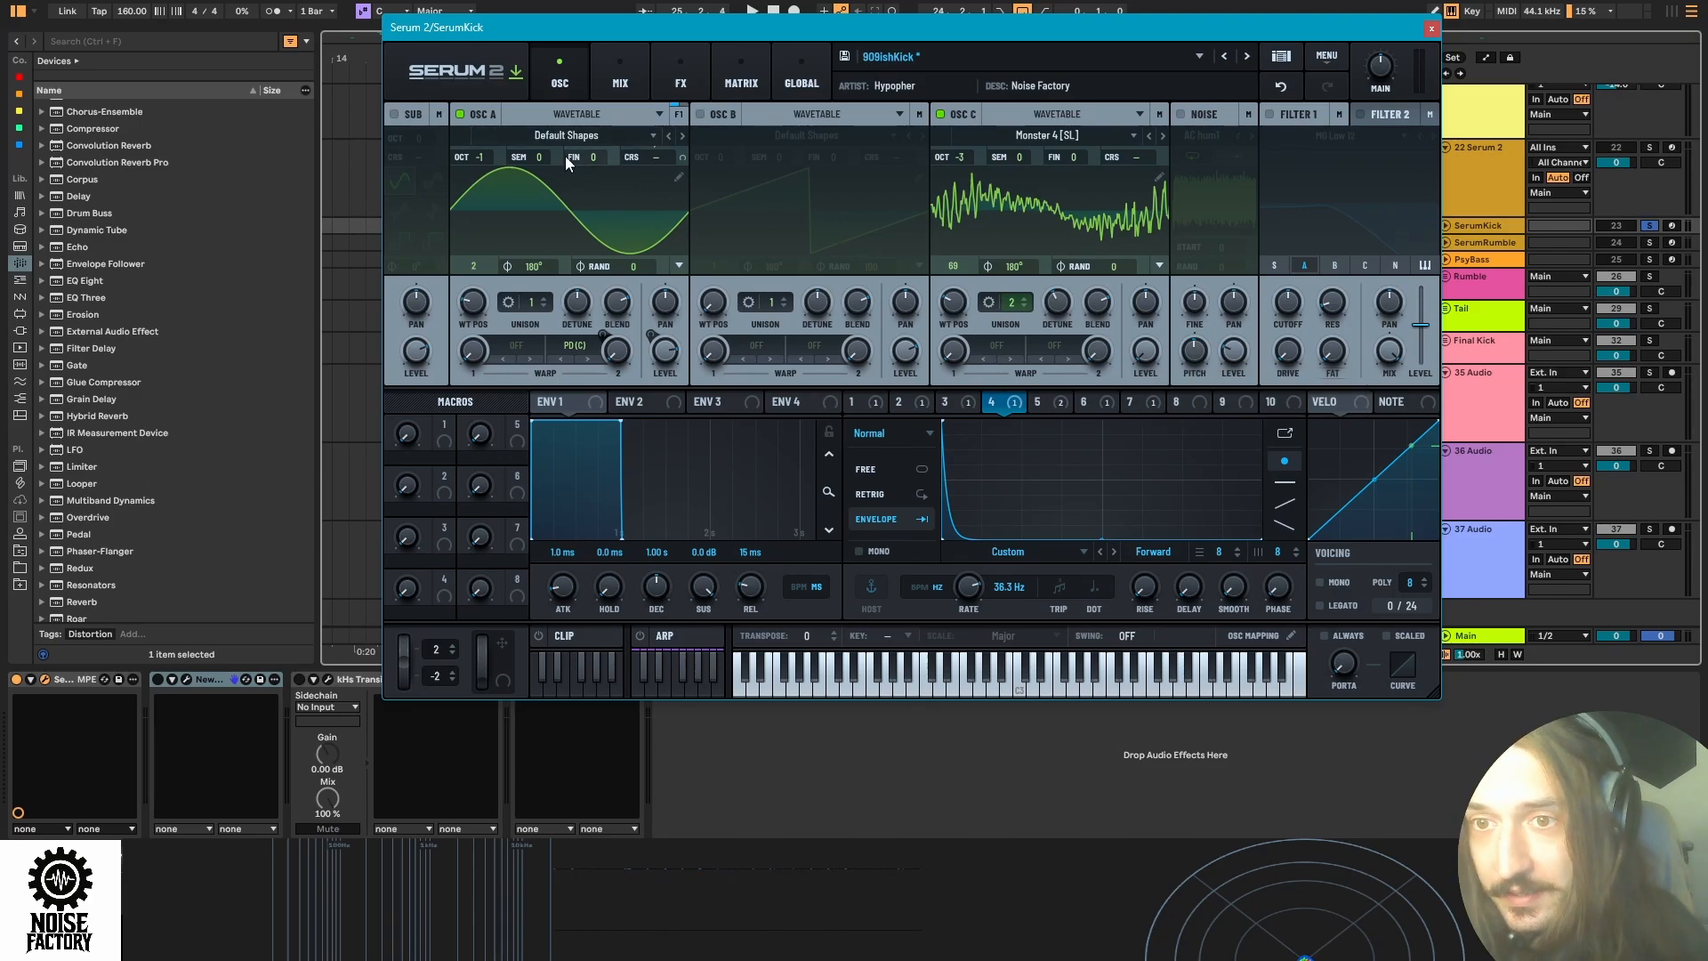
pyautogui.click(574, 345)
pyautogui.moveTo(611, 483)
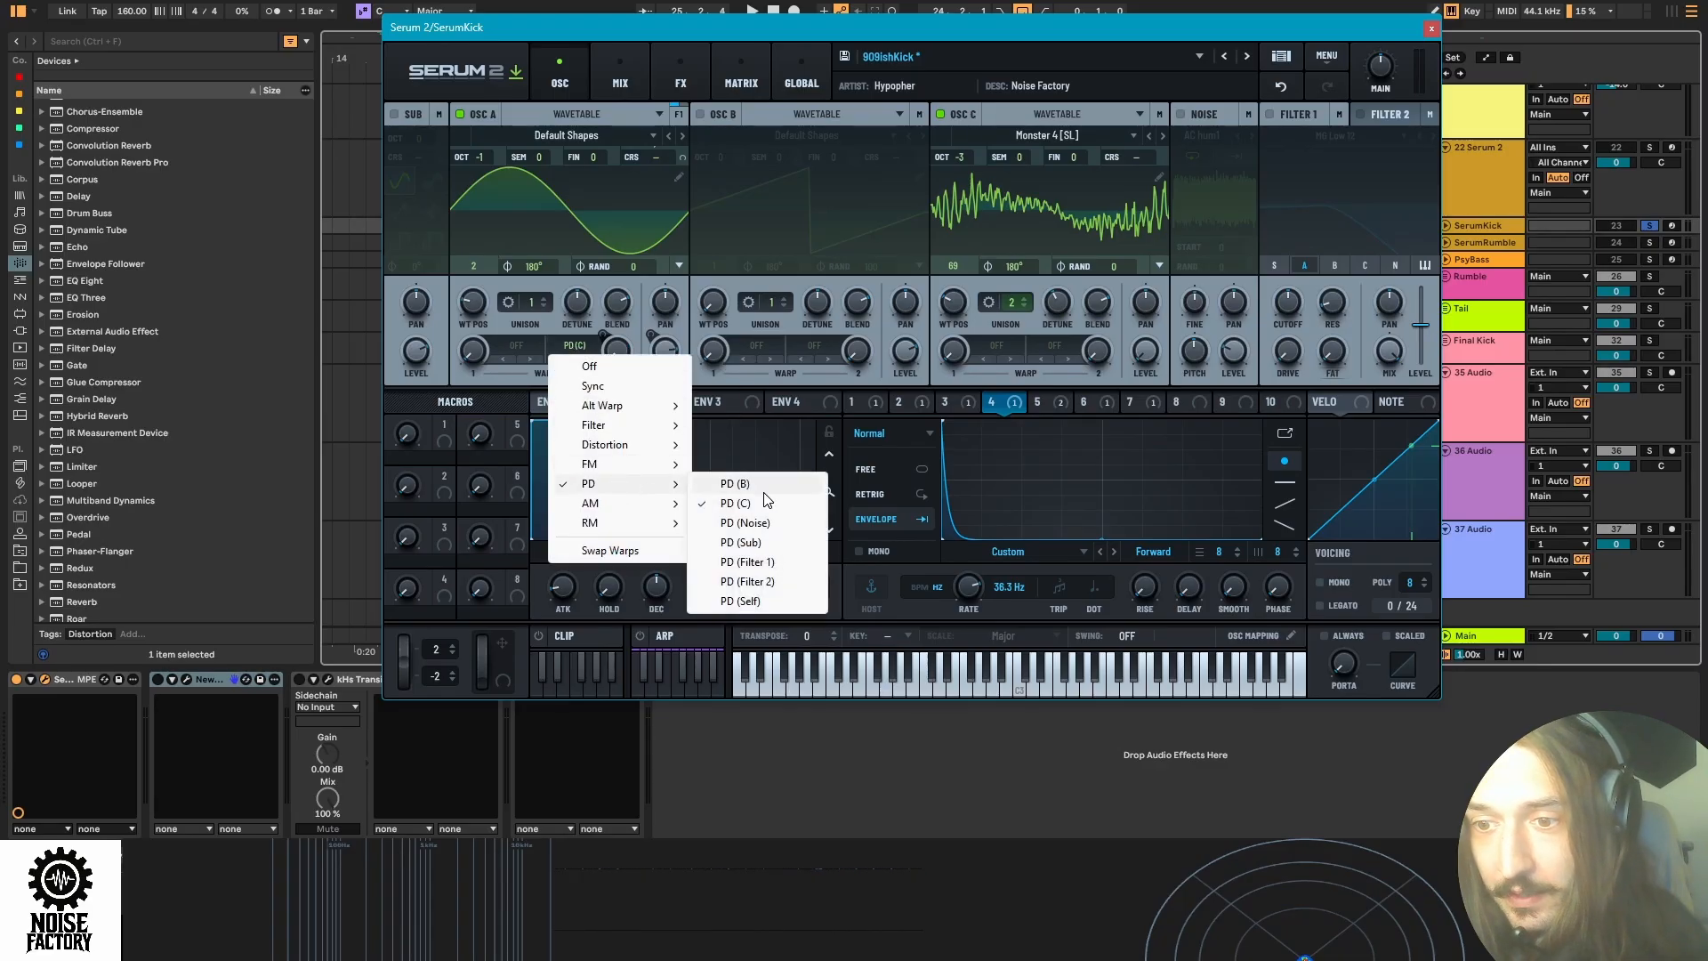
pyautogui.click(725, 484)
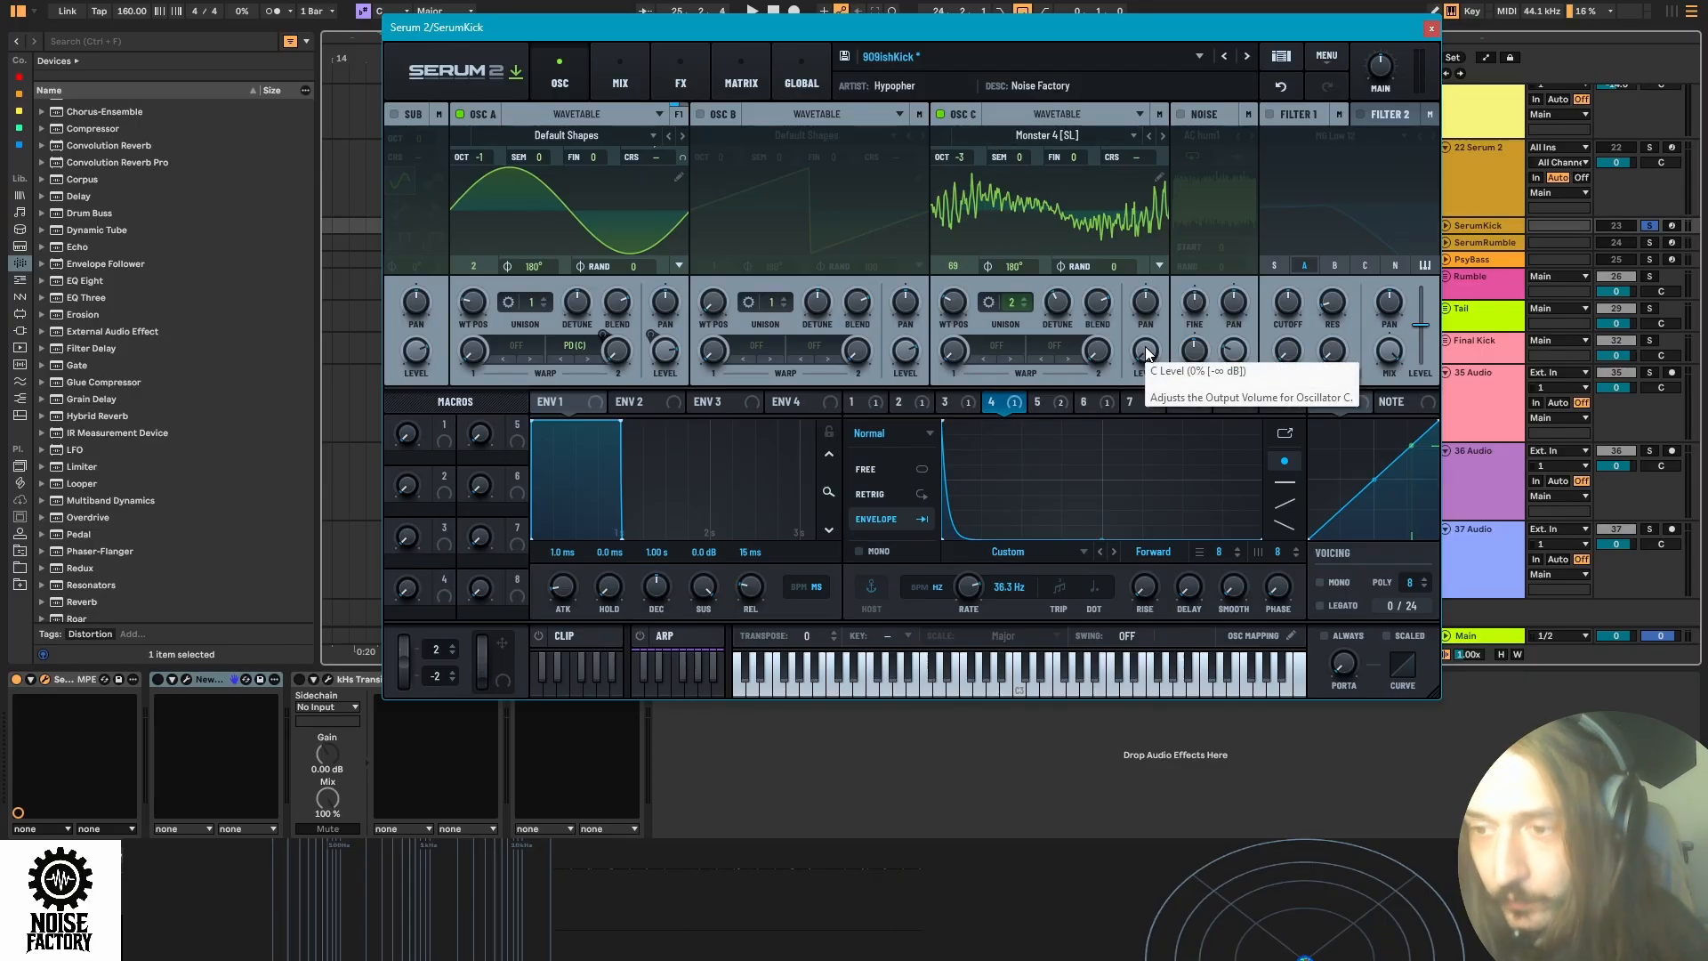
# Examine the LFO 5 and LFO 6 curves and try different Warp 2 amounts on oscillator A.
pyautogui.click(1049, 404)
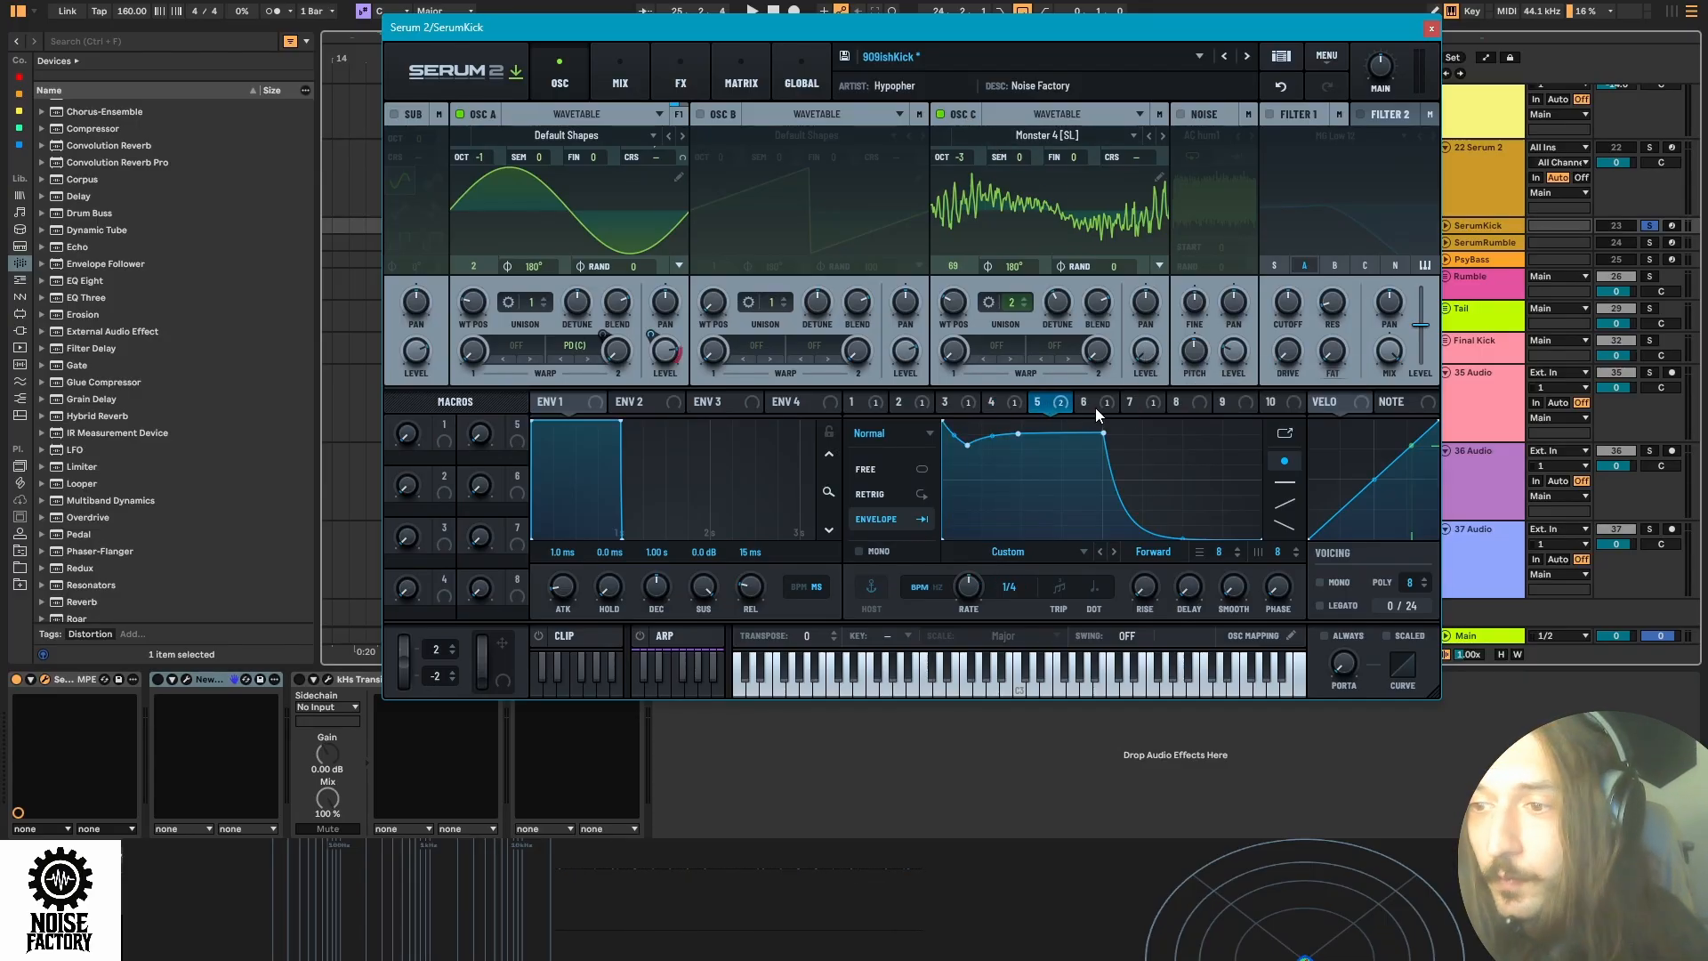
pyautogui.click(1093, 402)
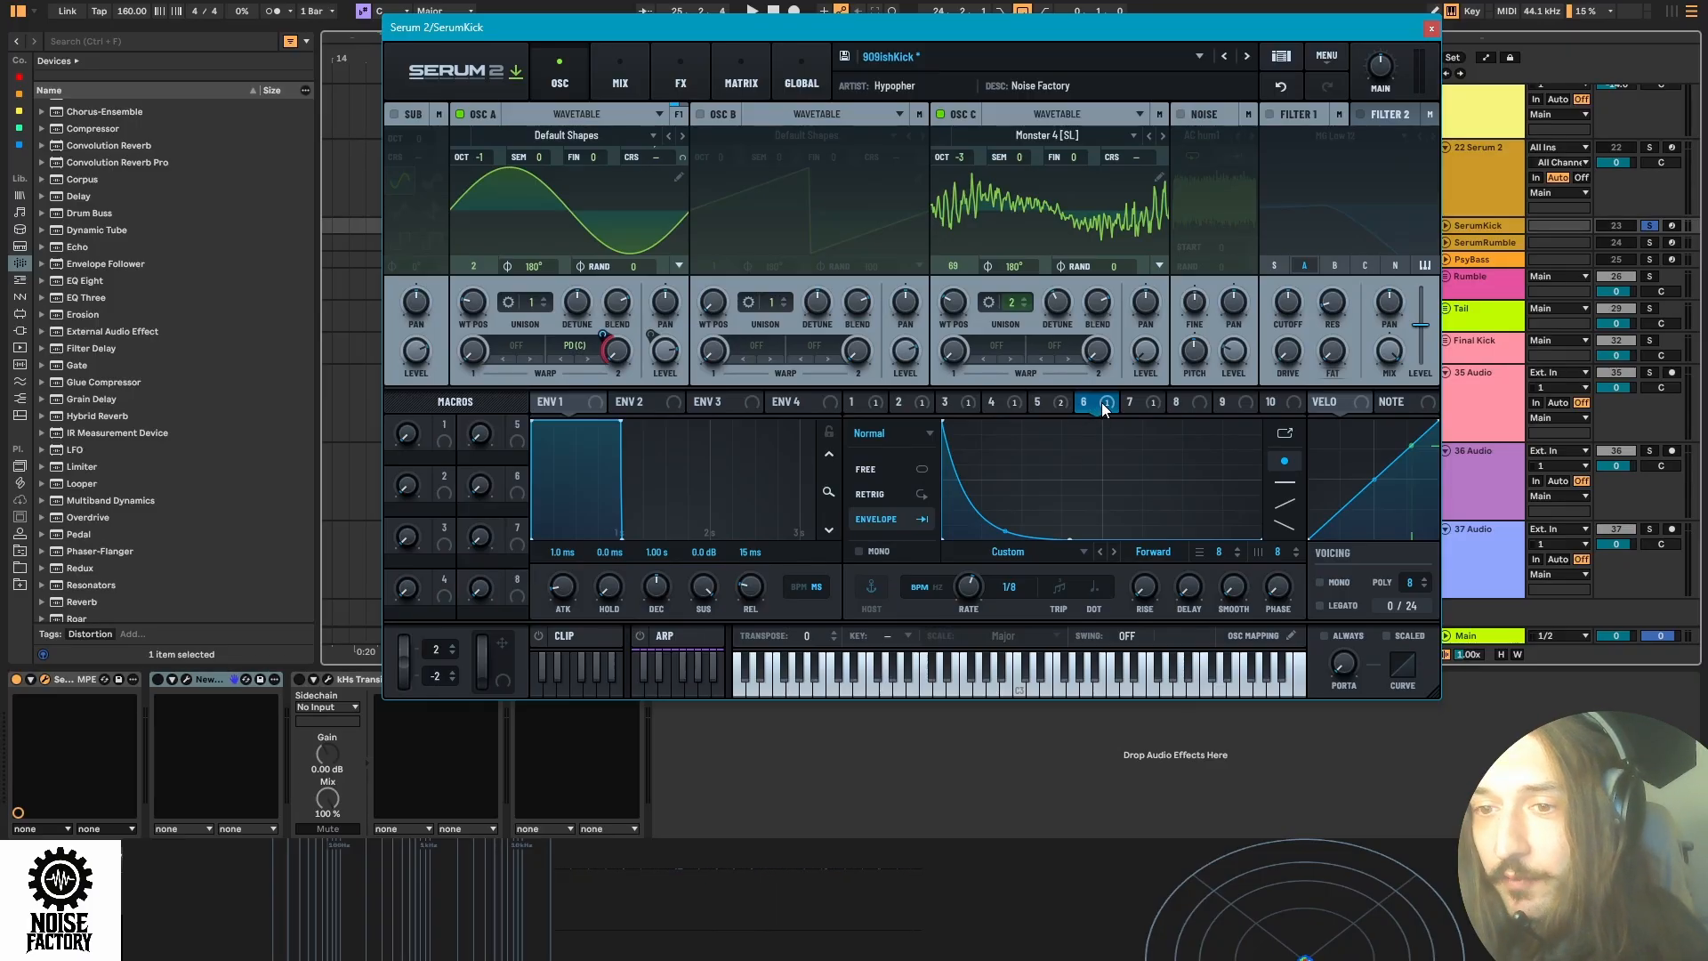
pyautogui.moveTo(603, 340)
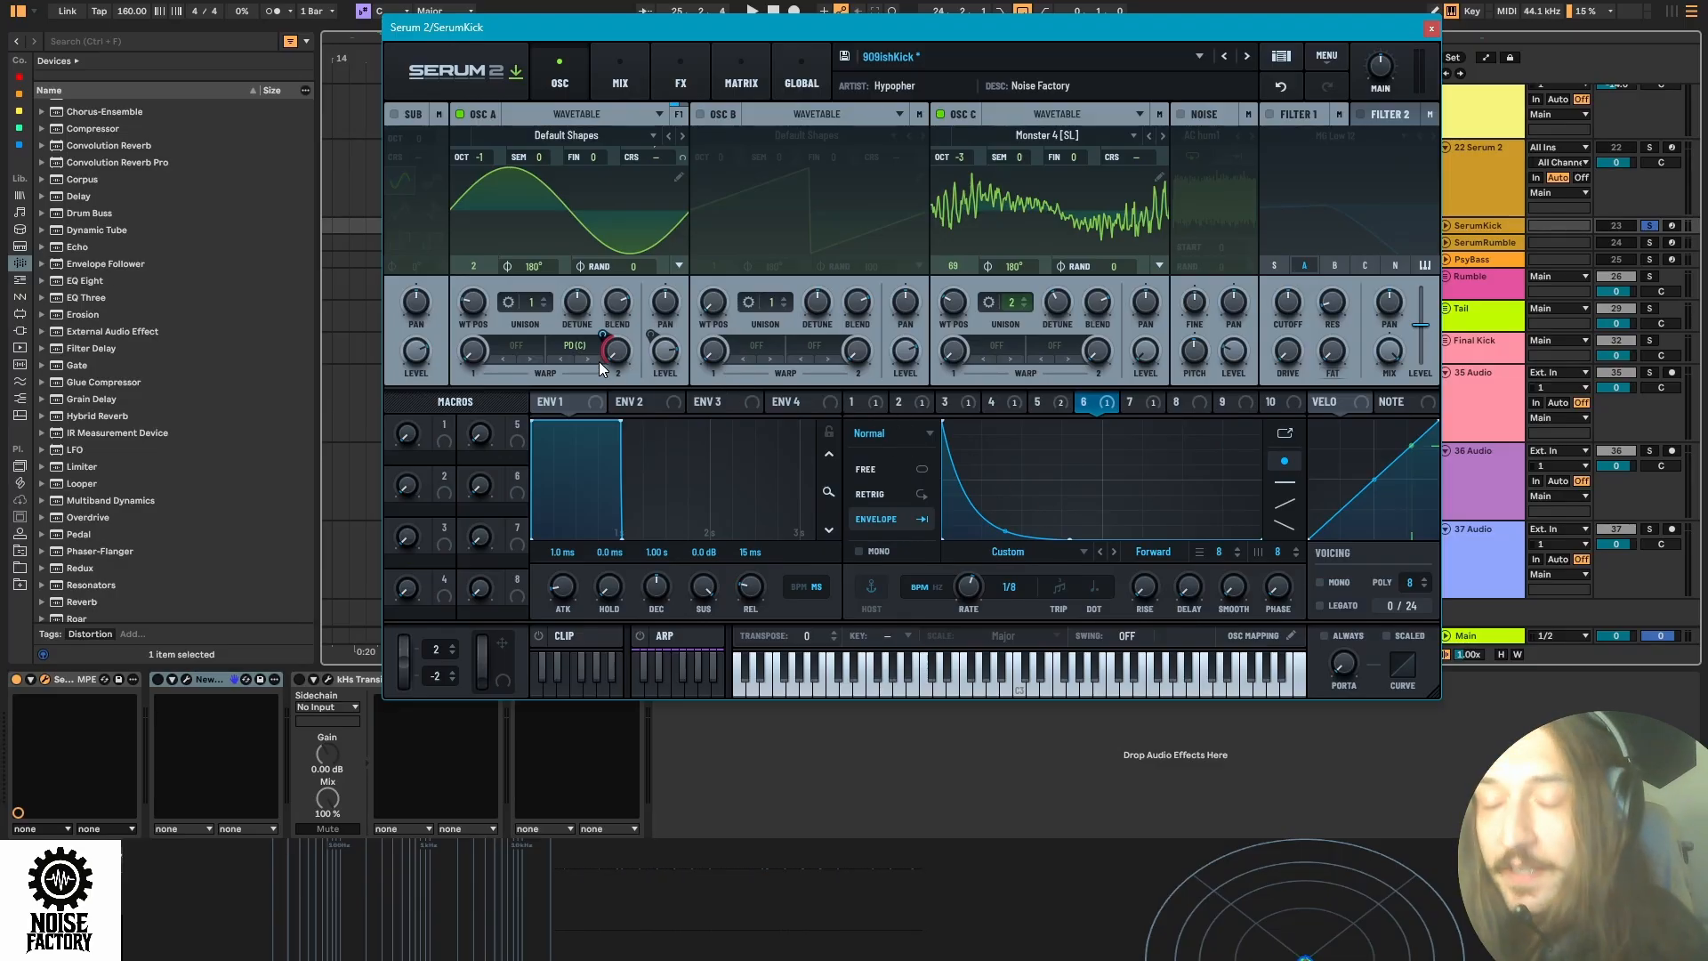
pyautogui.moveTo(617, 351); pyautogui.dragTo(594, 414)
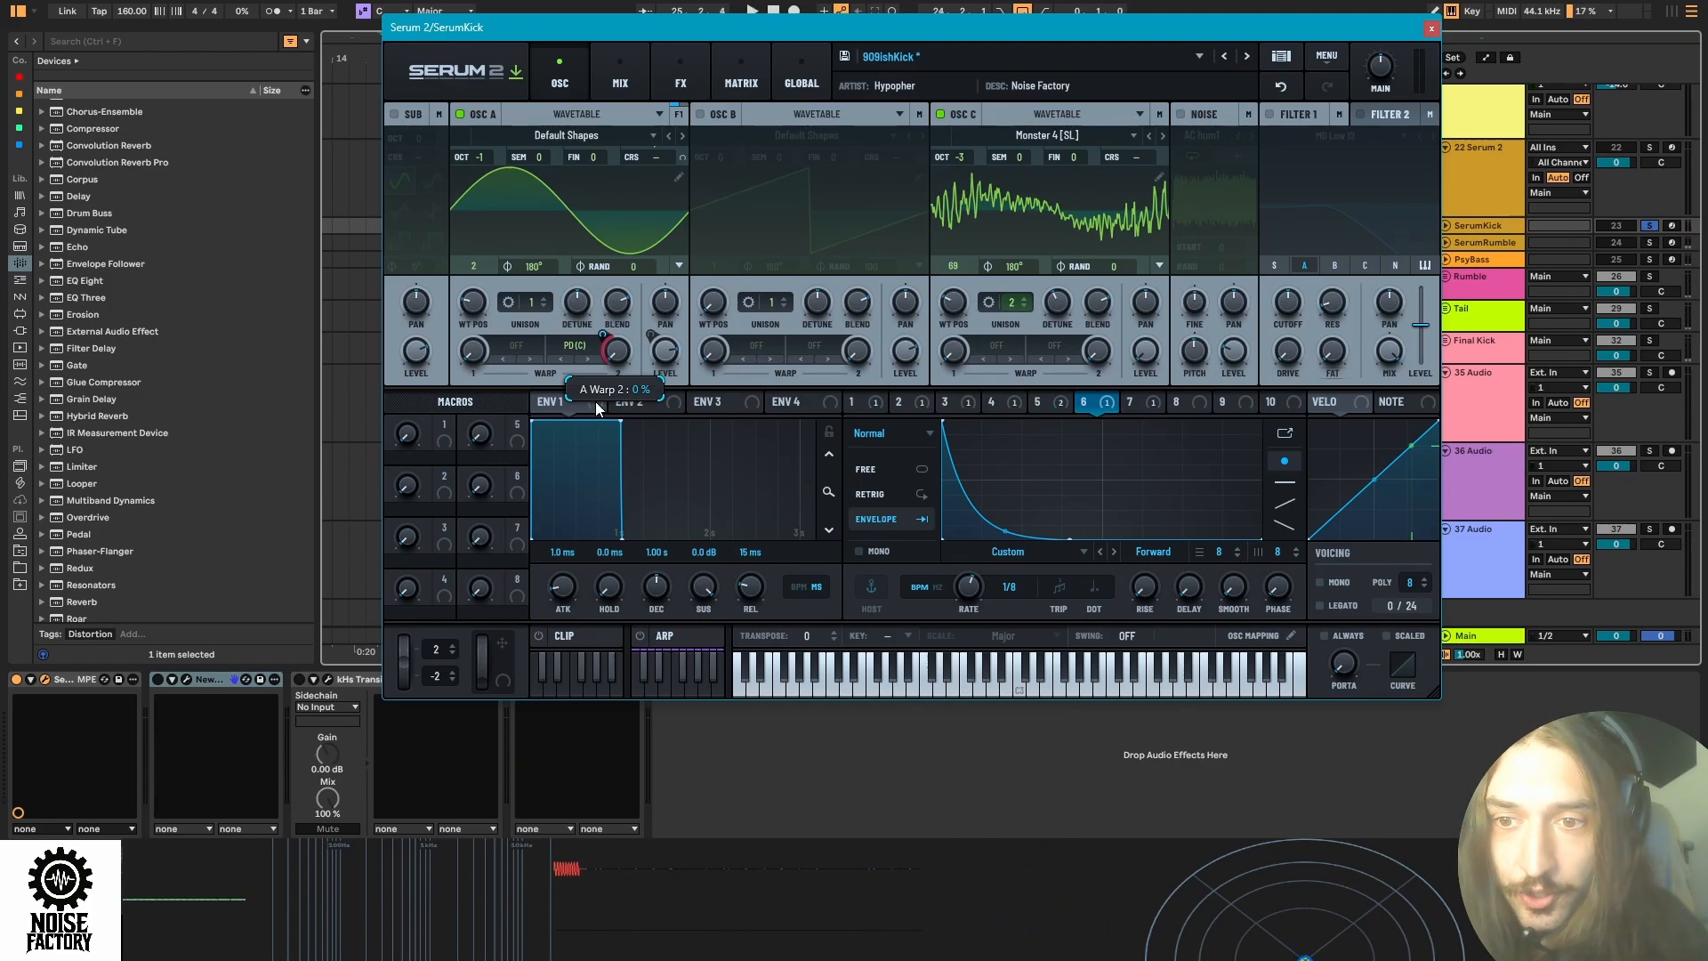
pyautogui.moveTo(614, 359); pyautogui.dragTo(646, 255)
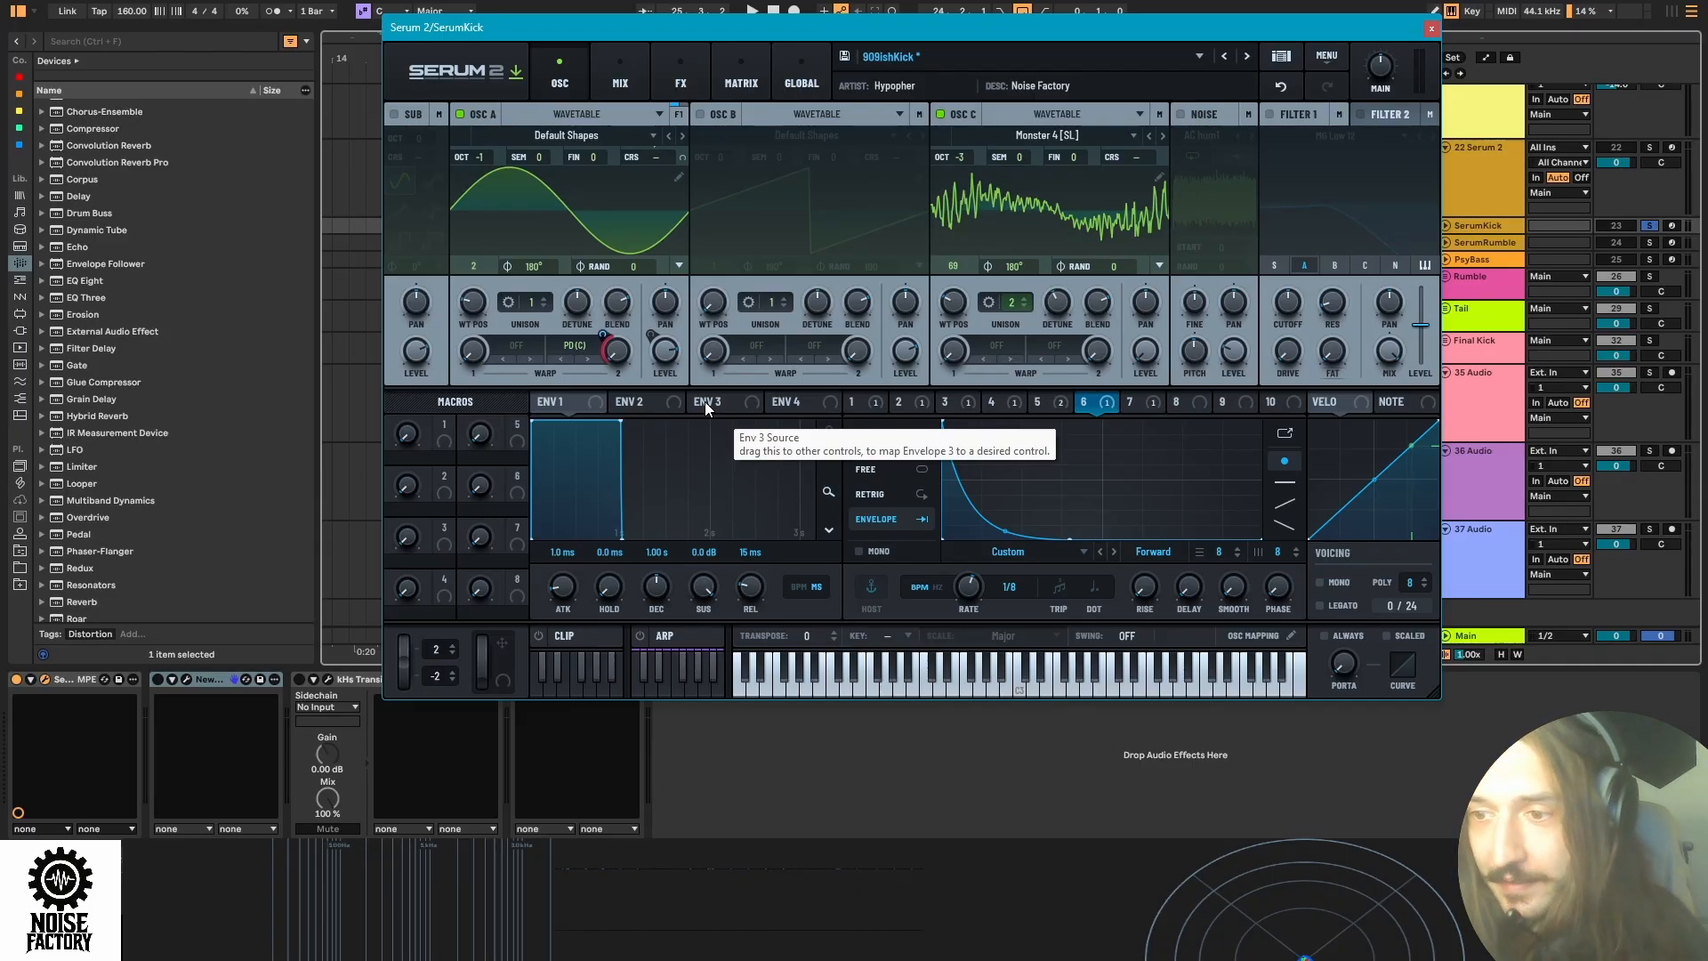
# Play the kick and activate LFO 6's bypassed modulation of oscillator A's Warp 2 amount.
pyautogui.rightClick(1103, 405)
pyautogui.press('space')
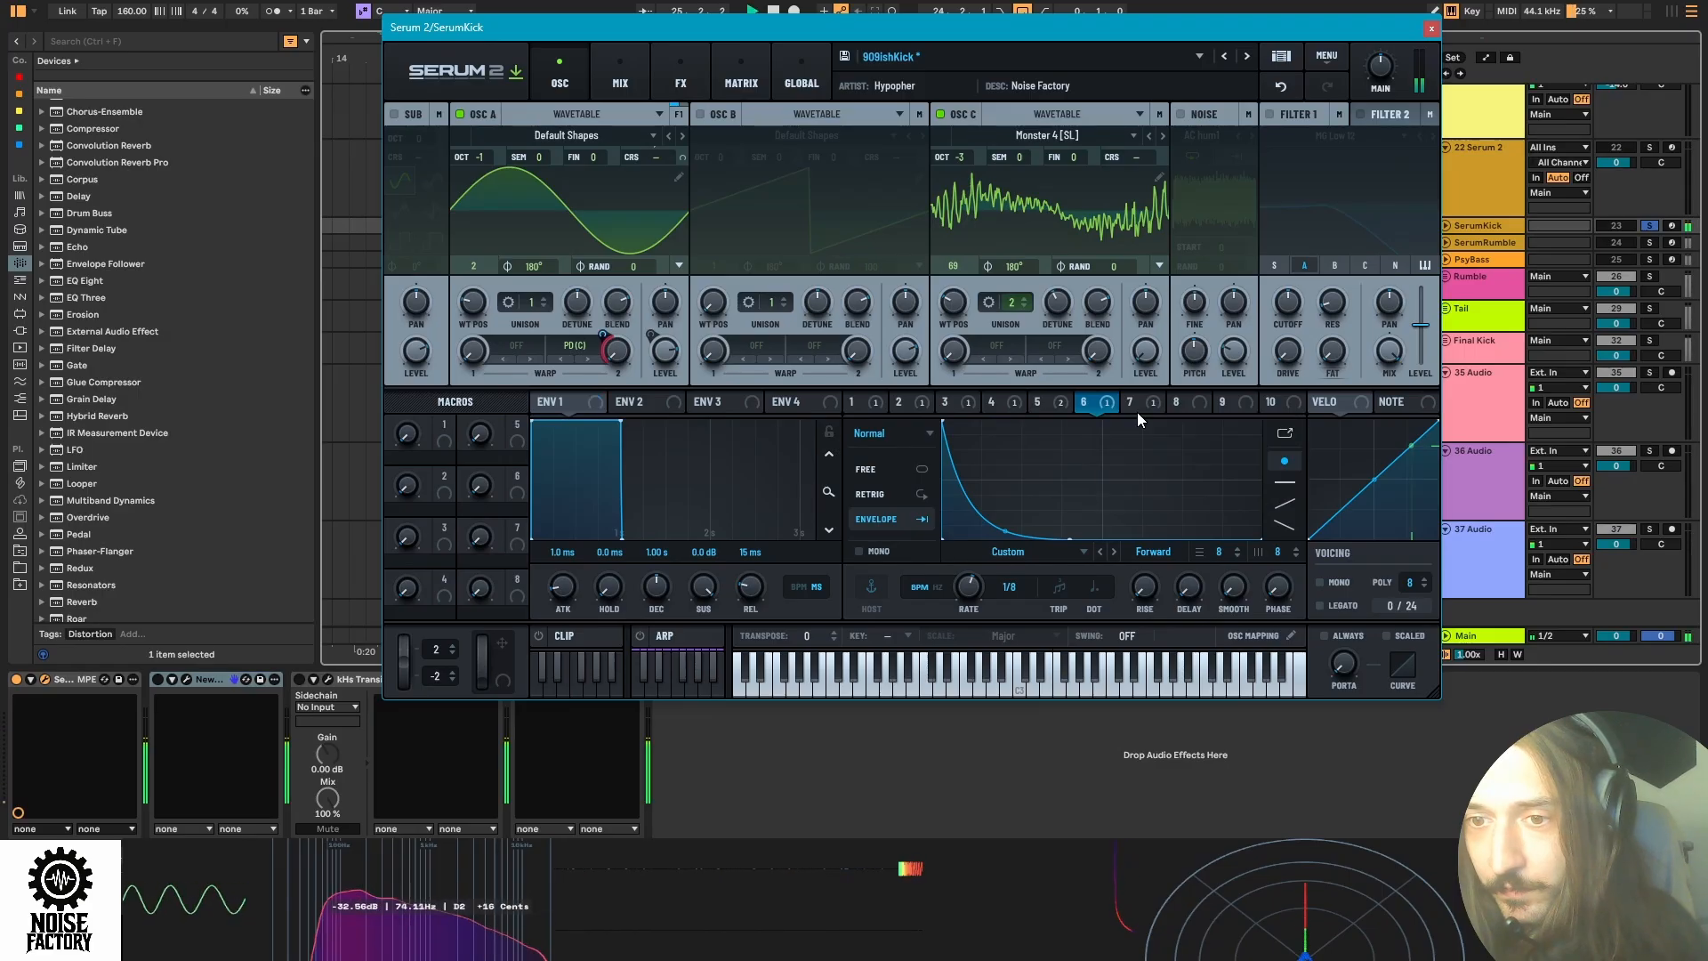
pyautogui.rightClick(1103, 402)
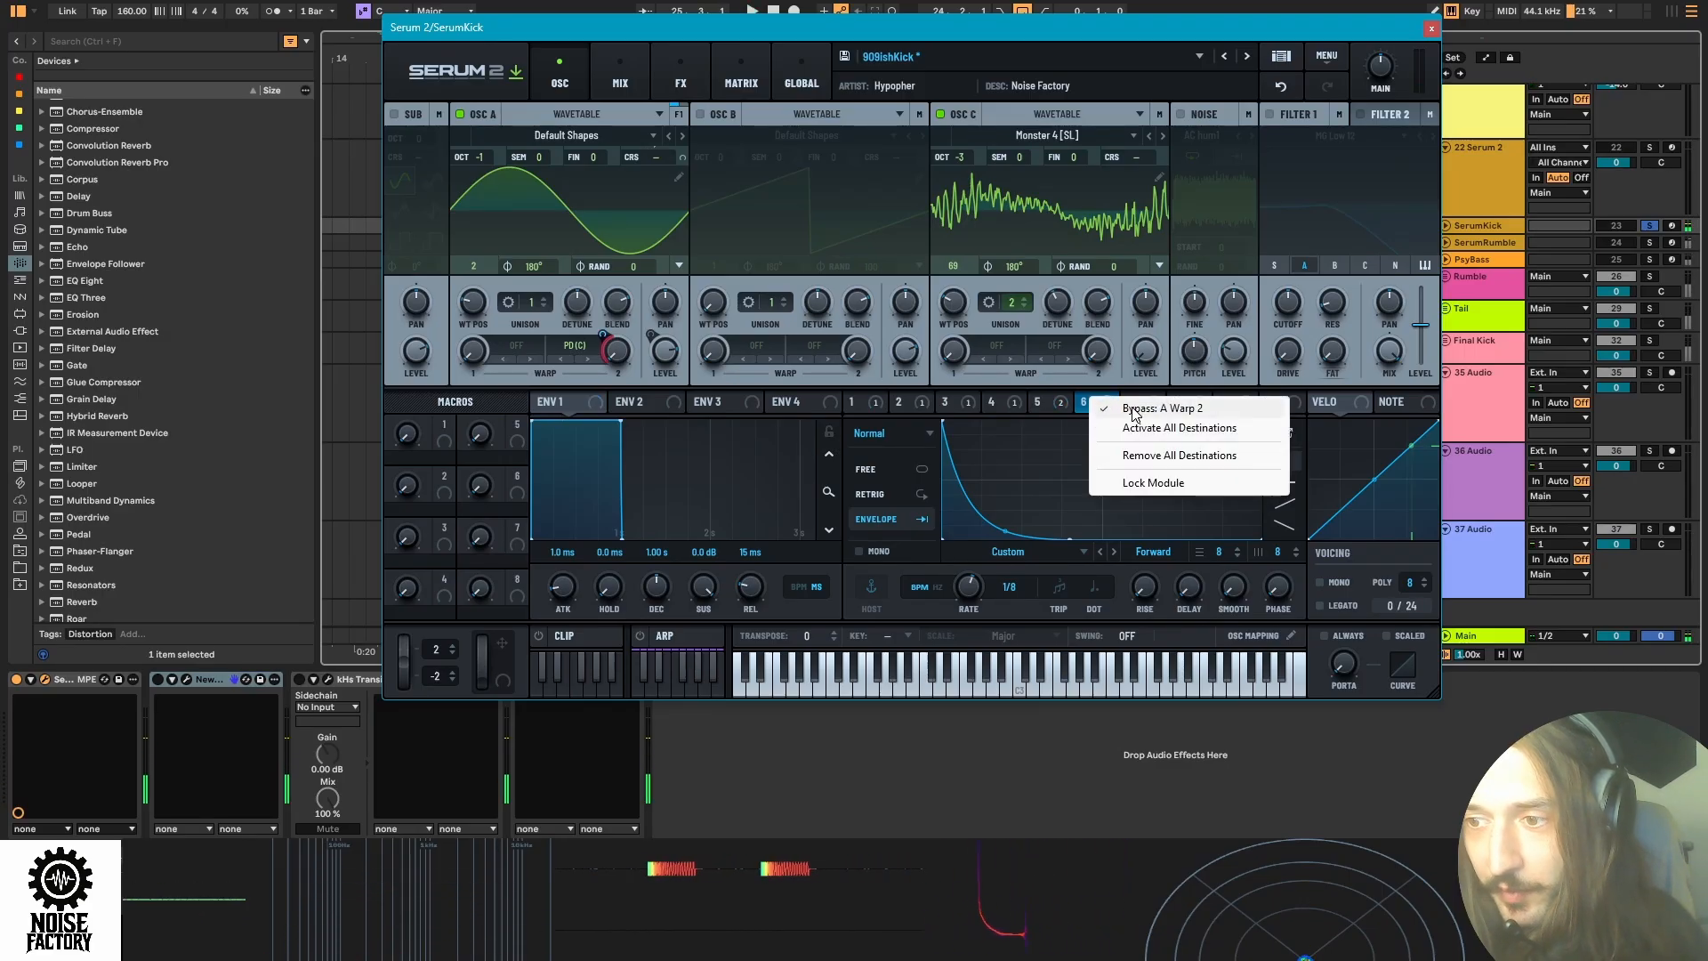
pyautogui.click(1133, 407)
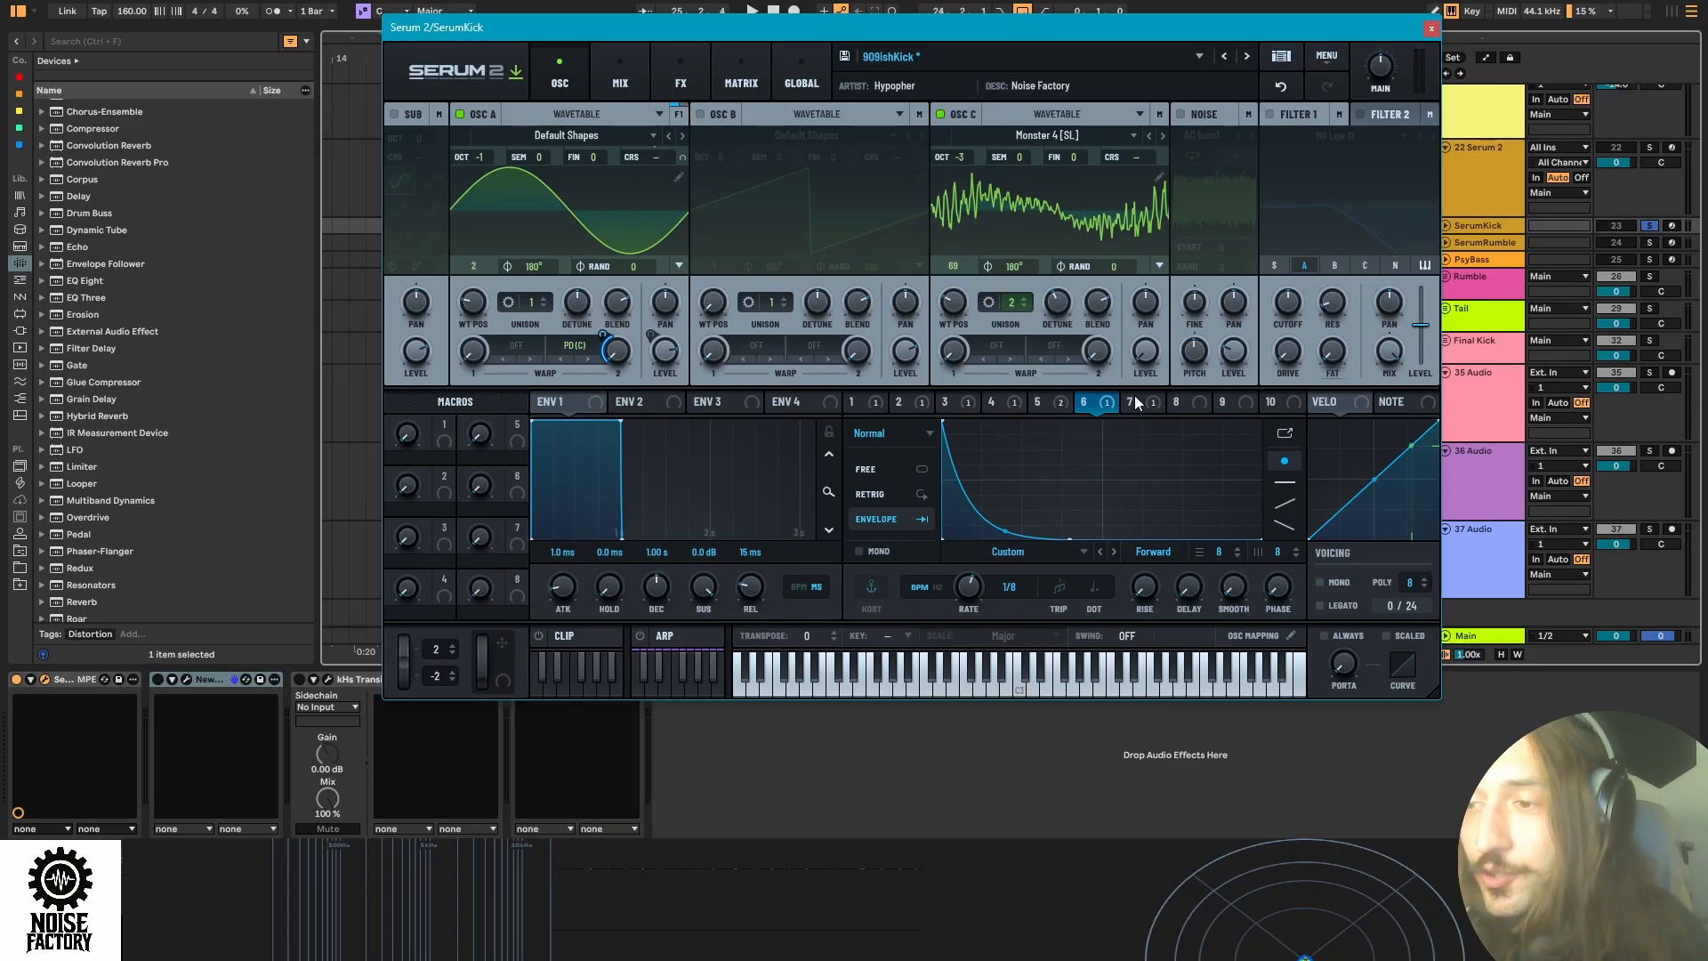
# Activate the bypassed Convolve and Hyper/Dimension effects in the main effects chain and audition the kick.
pyautogui.click(614, 72)
pyautogui.click(681, 76)
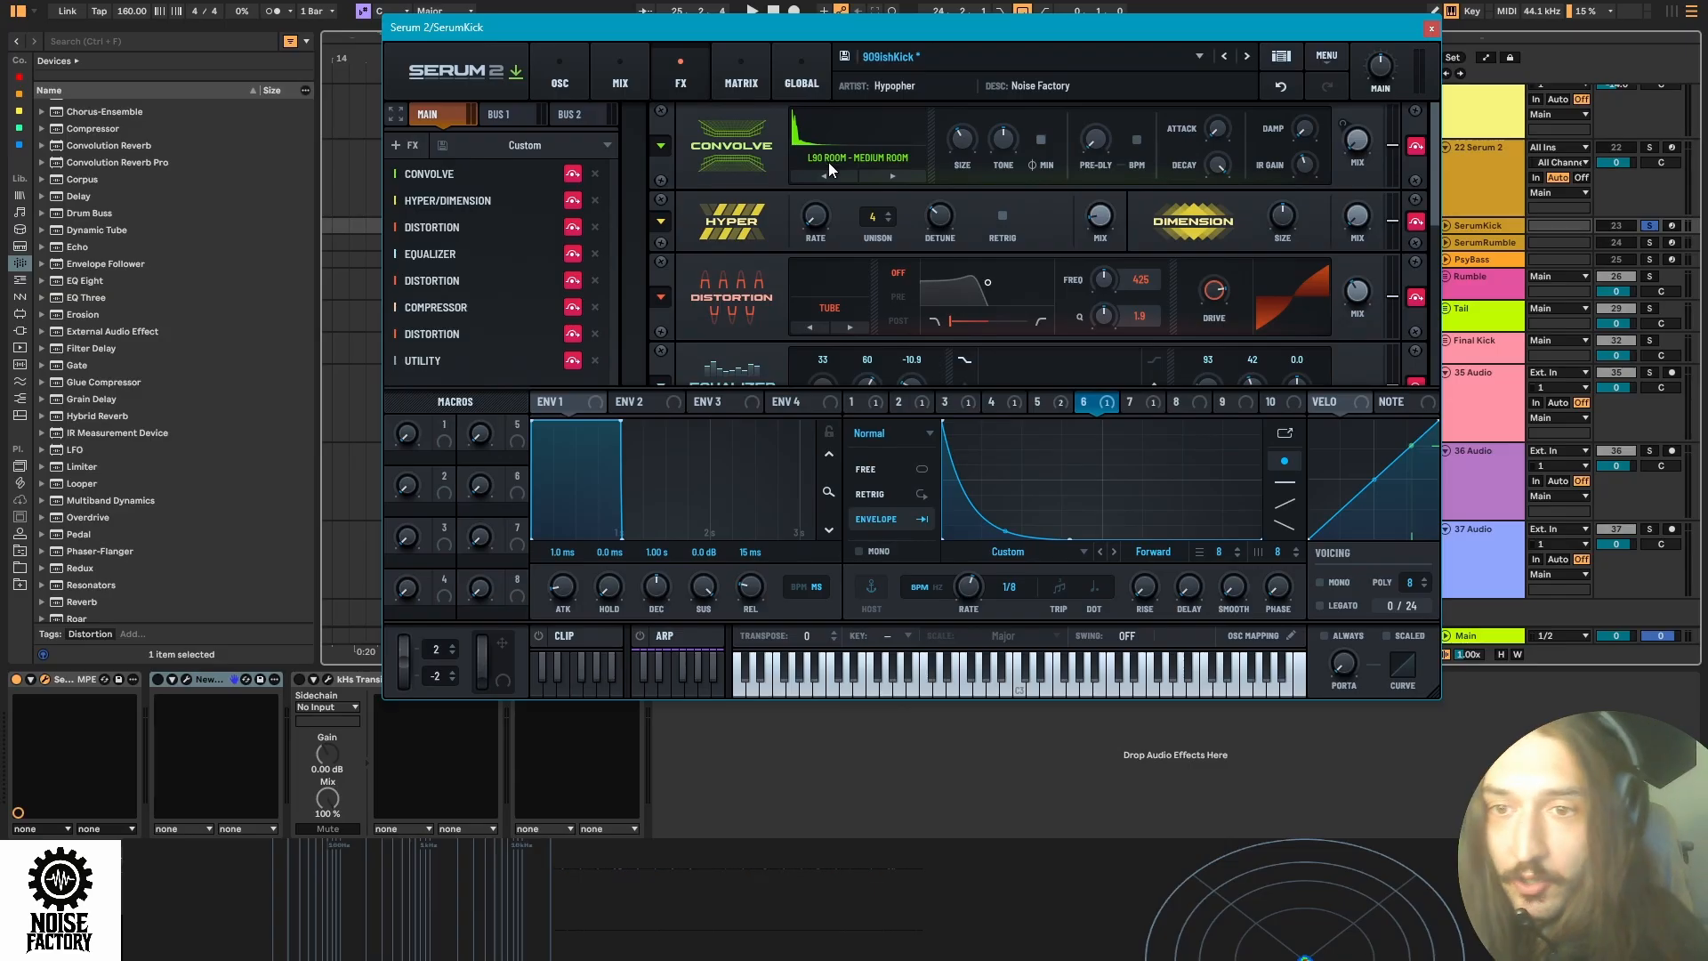
pyautogui.click(570, 180)
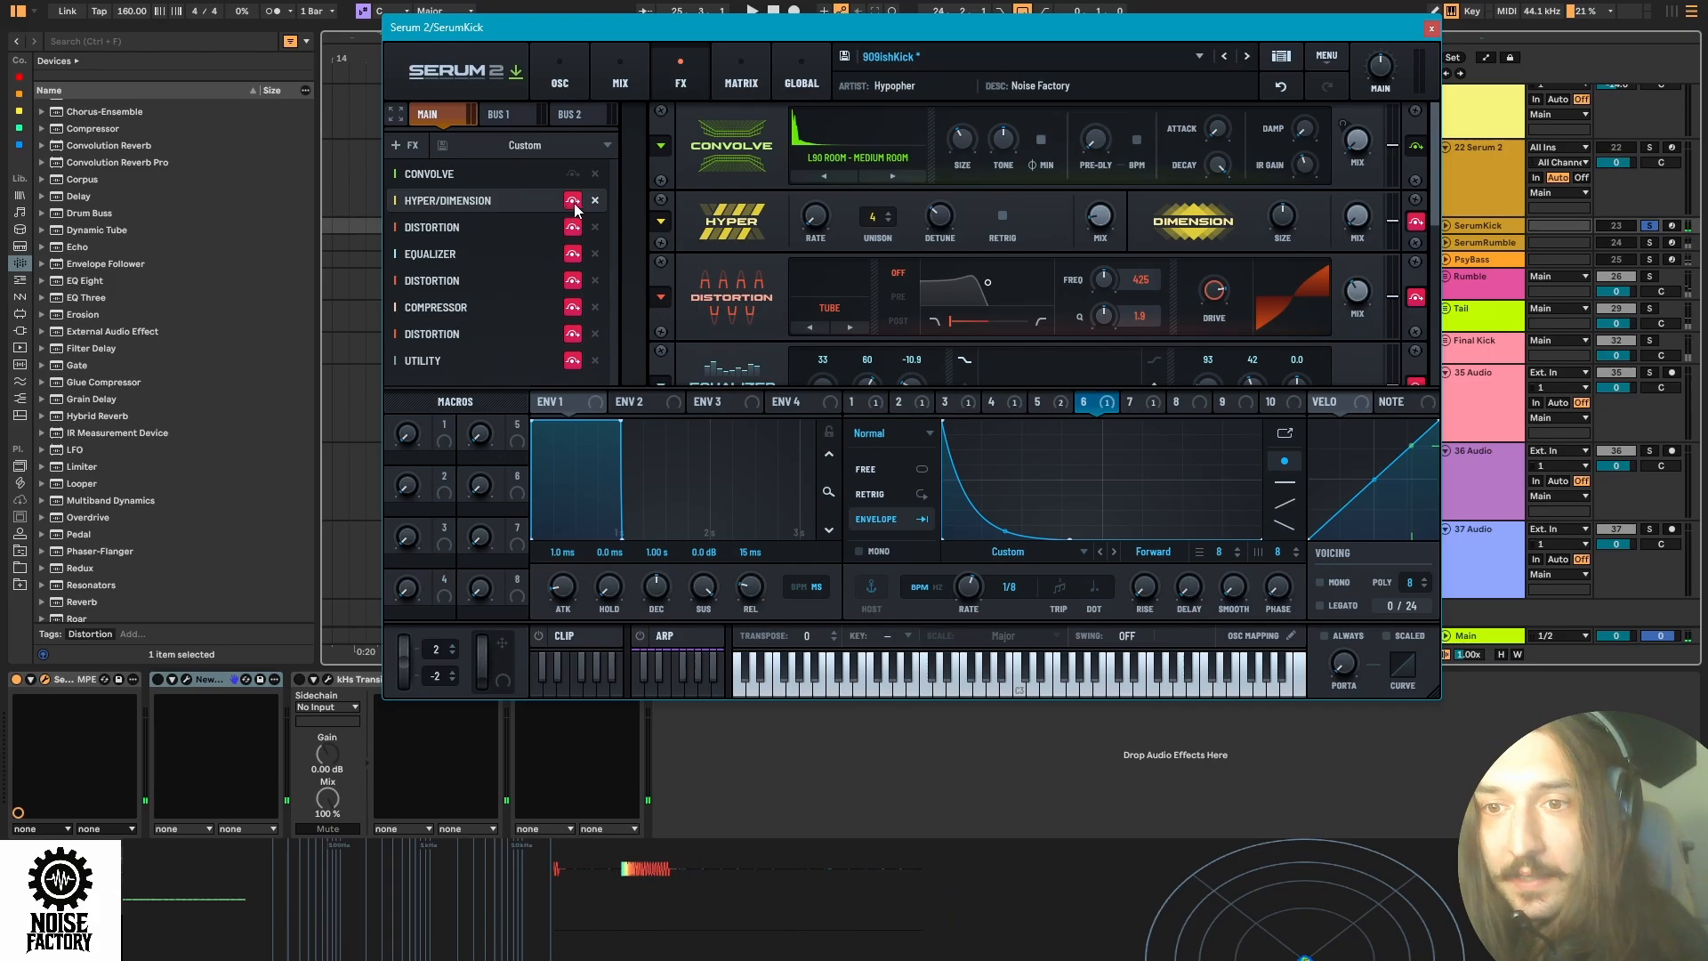
pyautogui.click(573, 201)
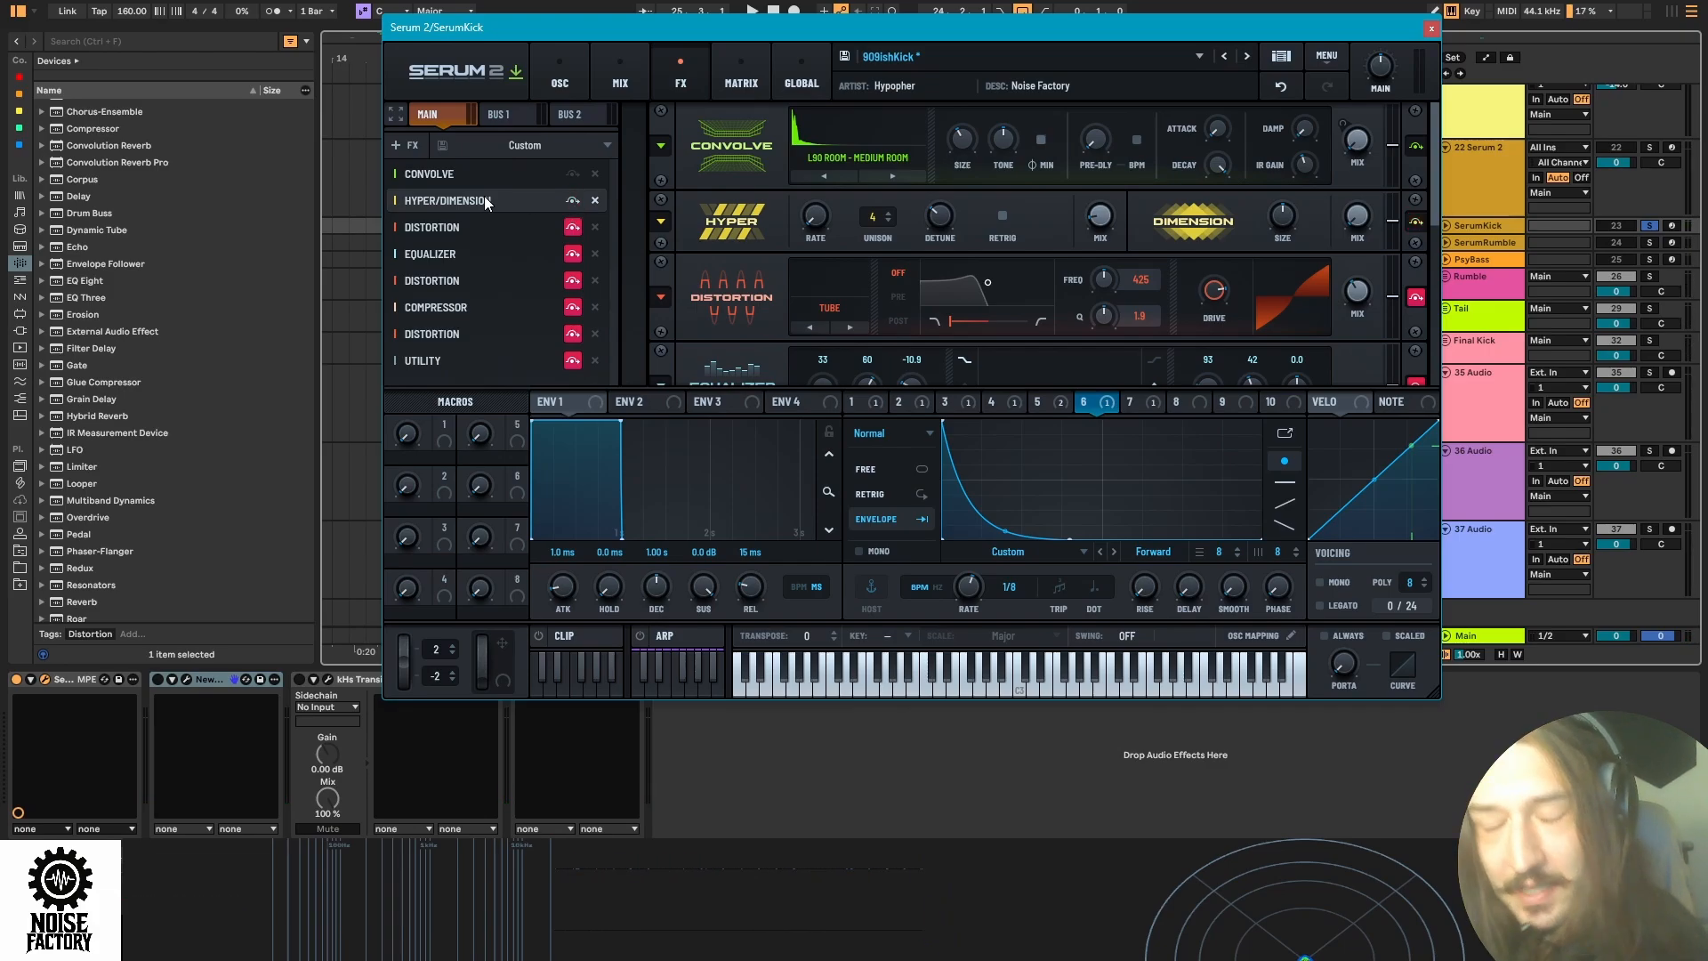
pyautogui.press('space')
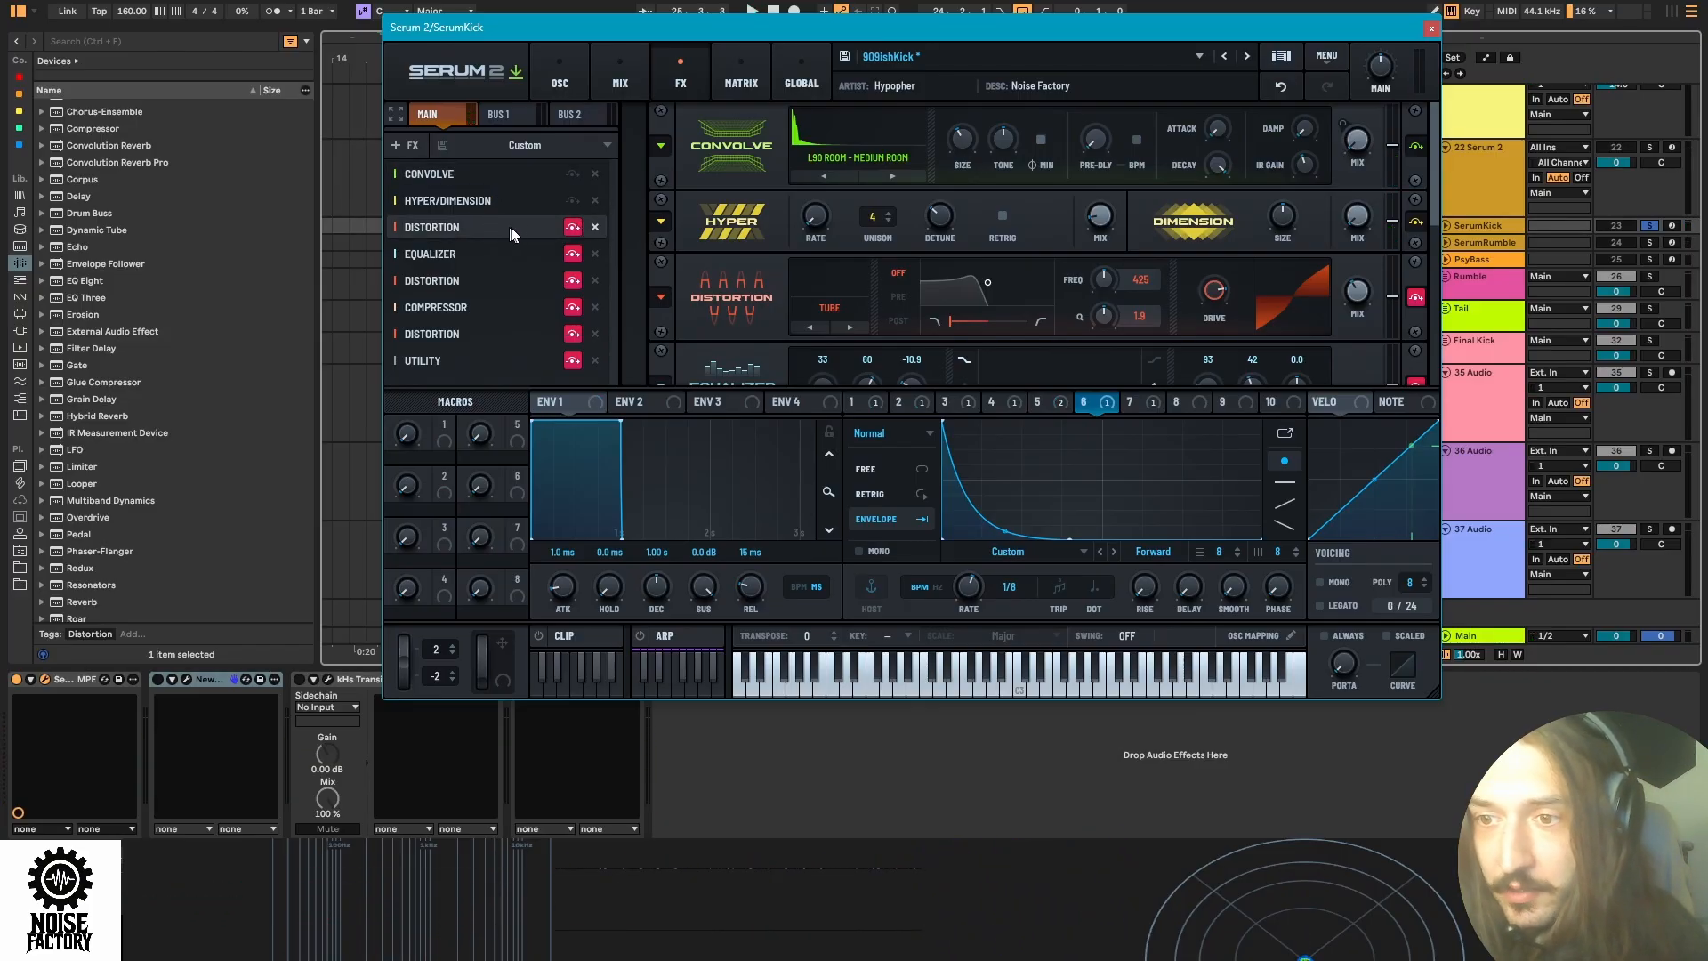
# Activate the bypassed Tube Distortion and Equalizer in the main effects chain and audition the kick after each.
pyautogui.doubleClick(1212, 292)
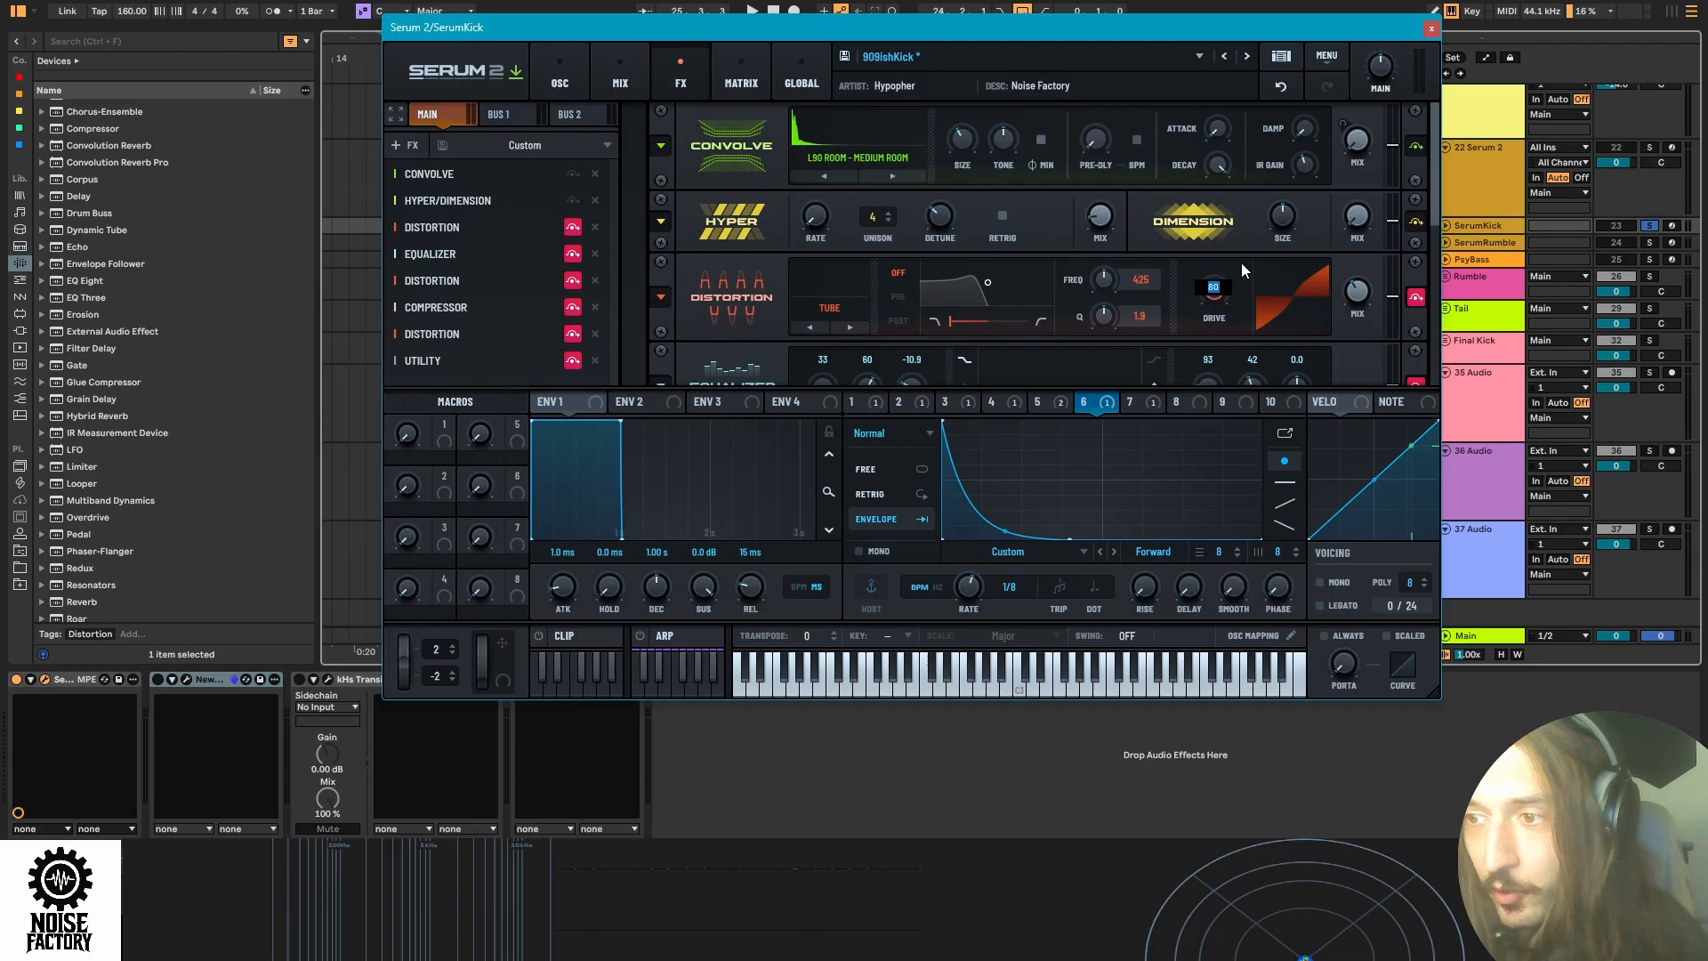
pyautogui.press('Escape')
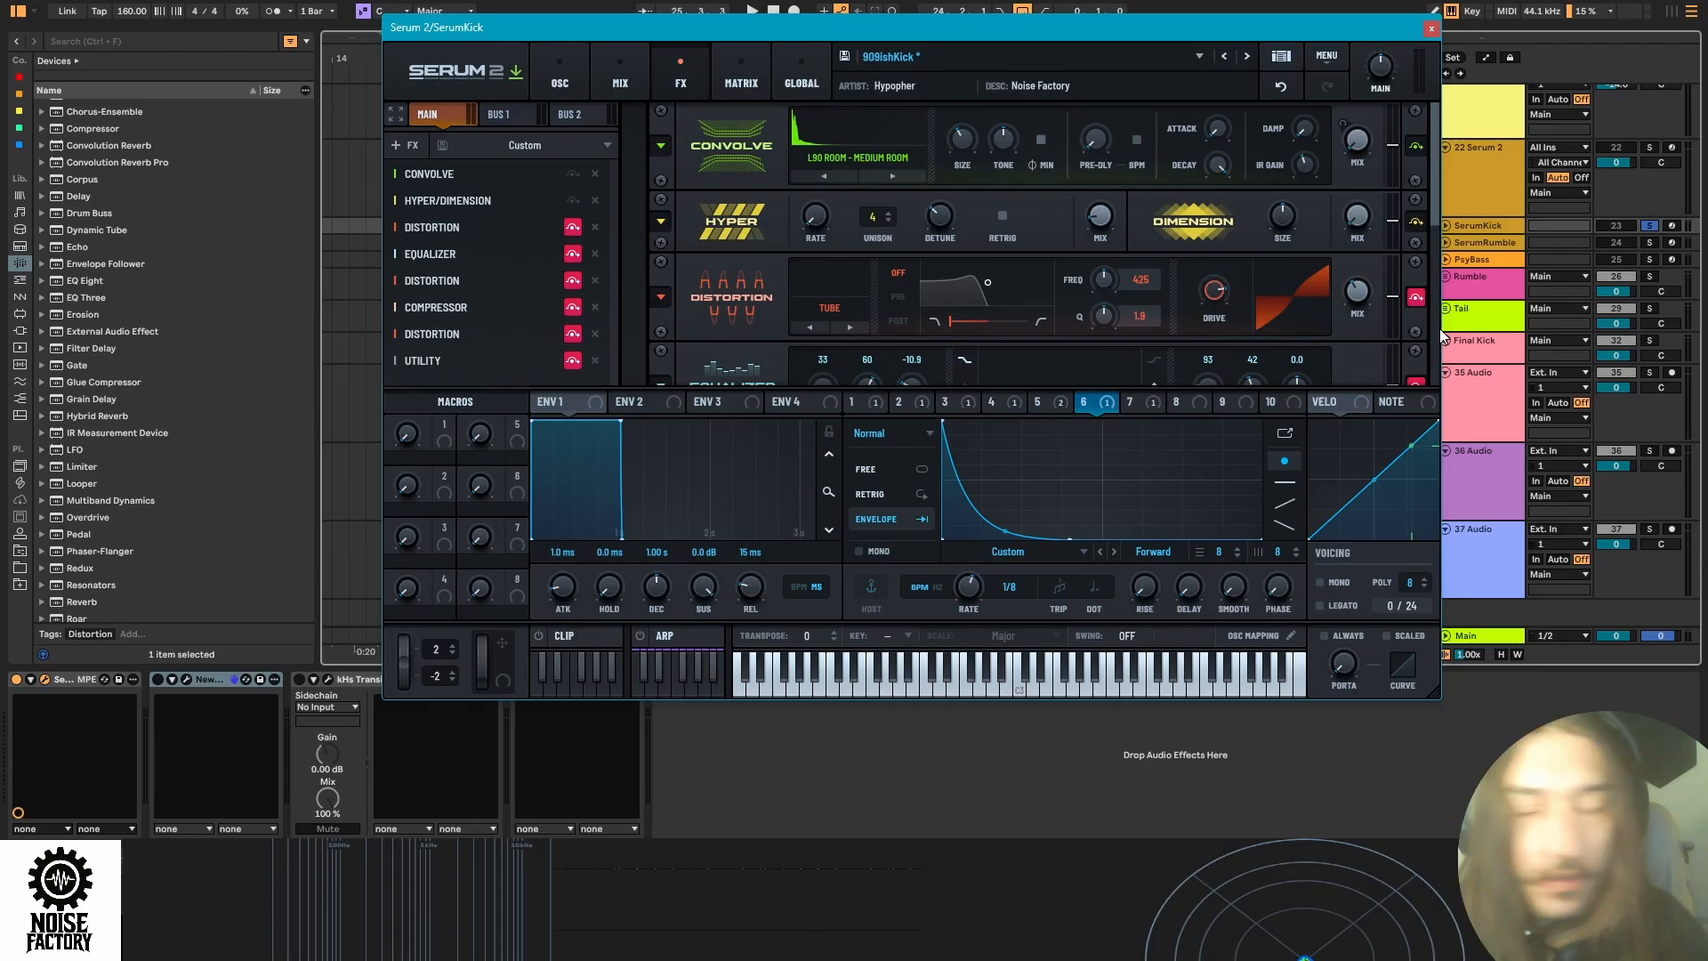
pyautogui.click(572, 227)
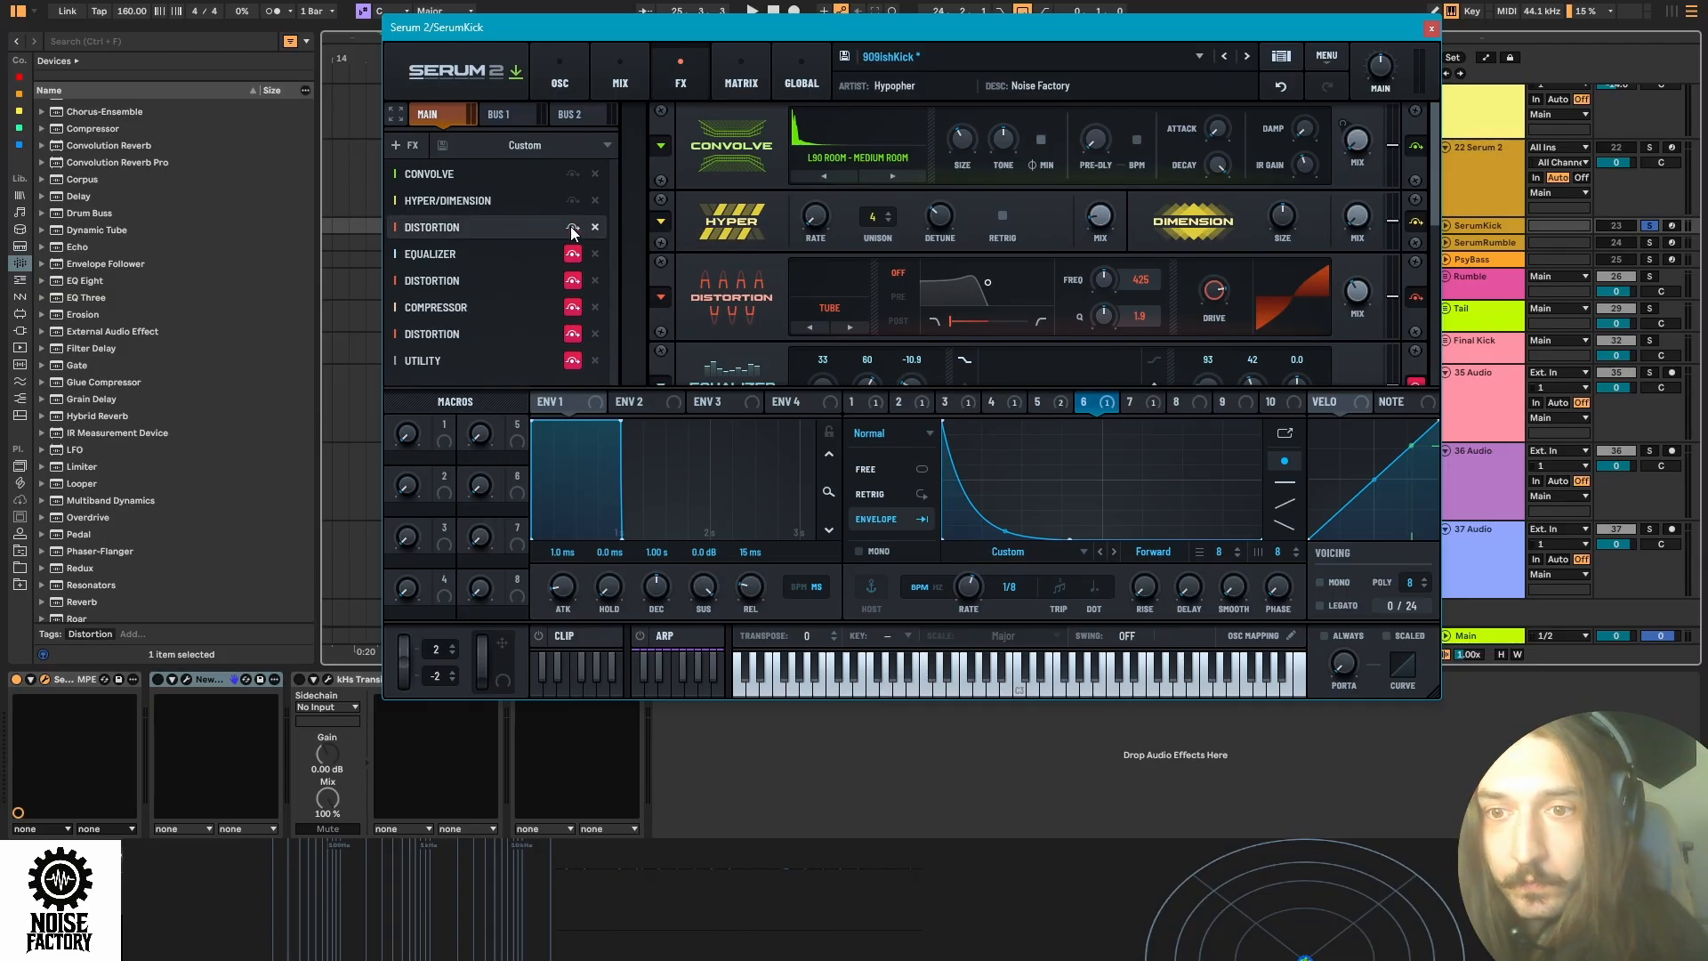
pyautogui.press('space')
pyautogui.scroll(-2, 1089, 358)
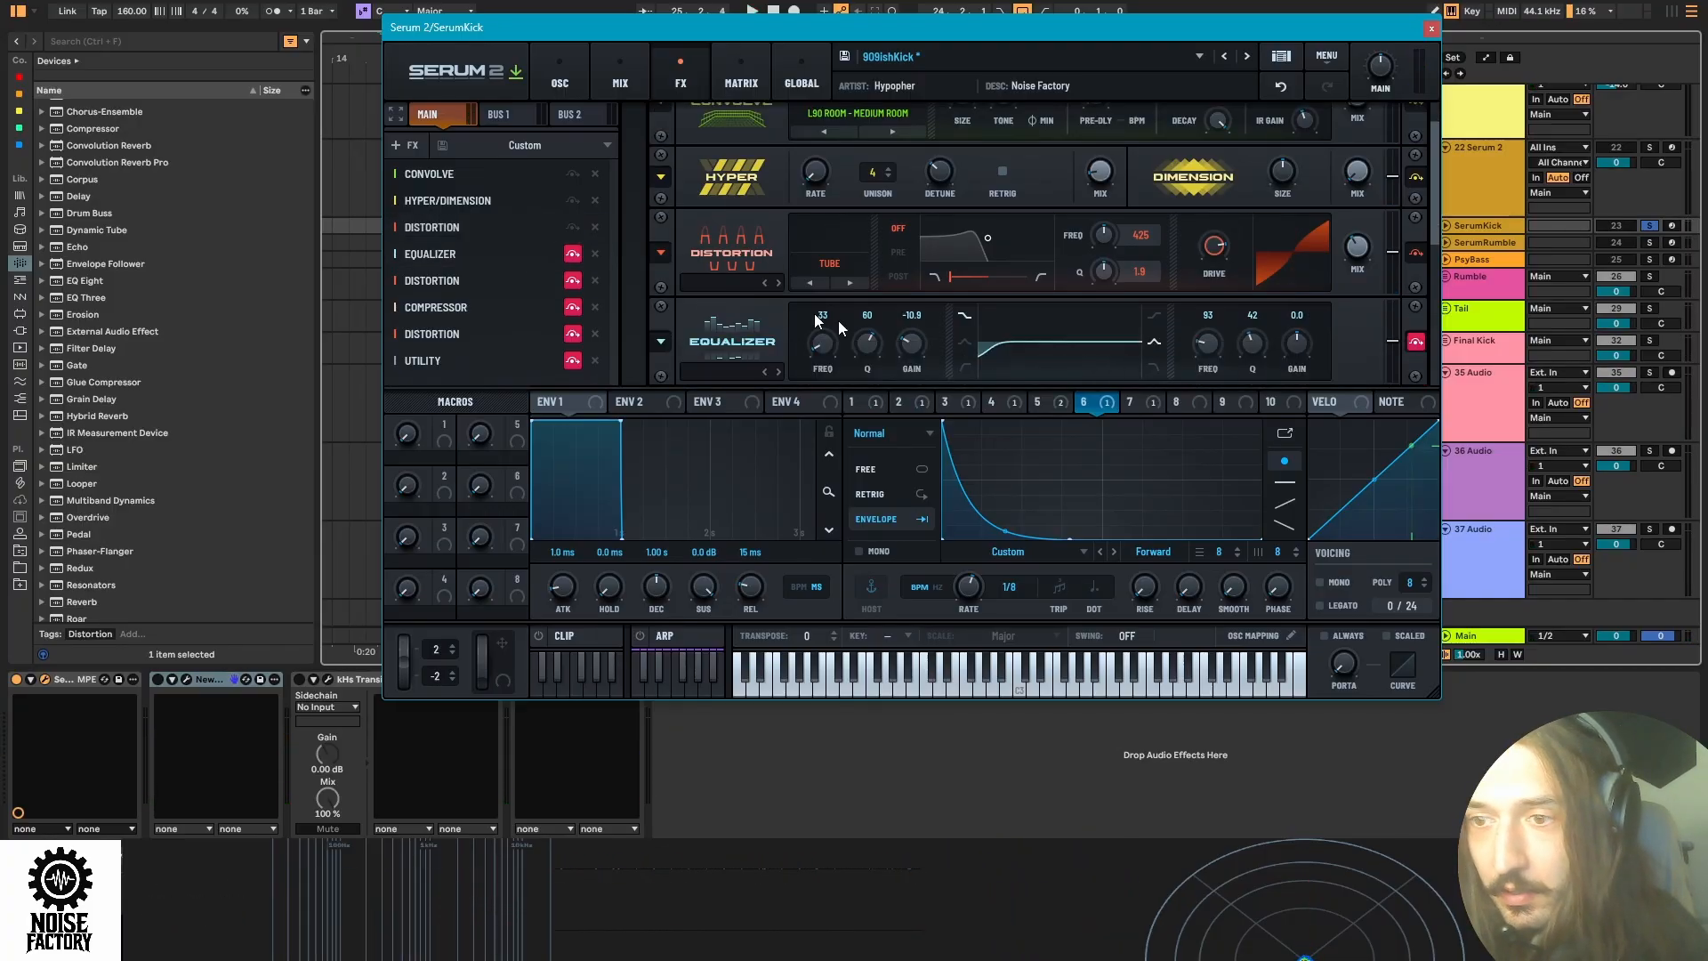
pyautogui.click(572, 255)
pyautogui.press('space')
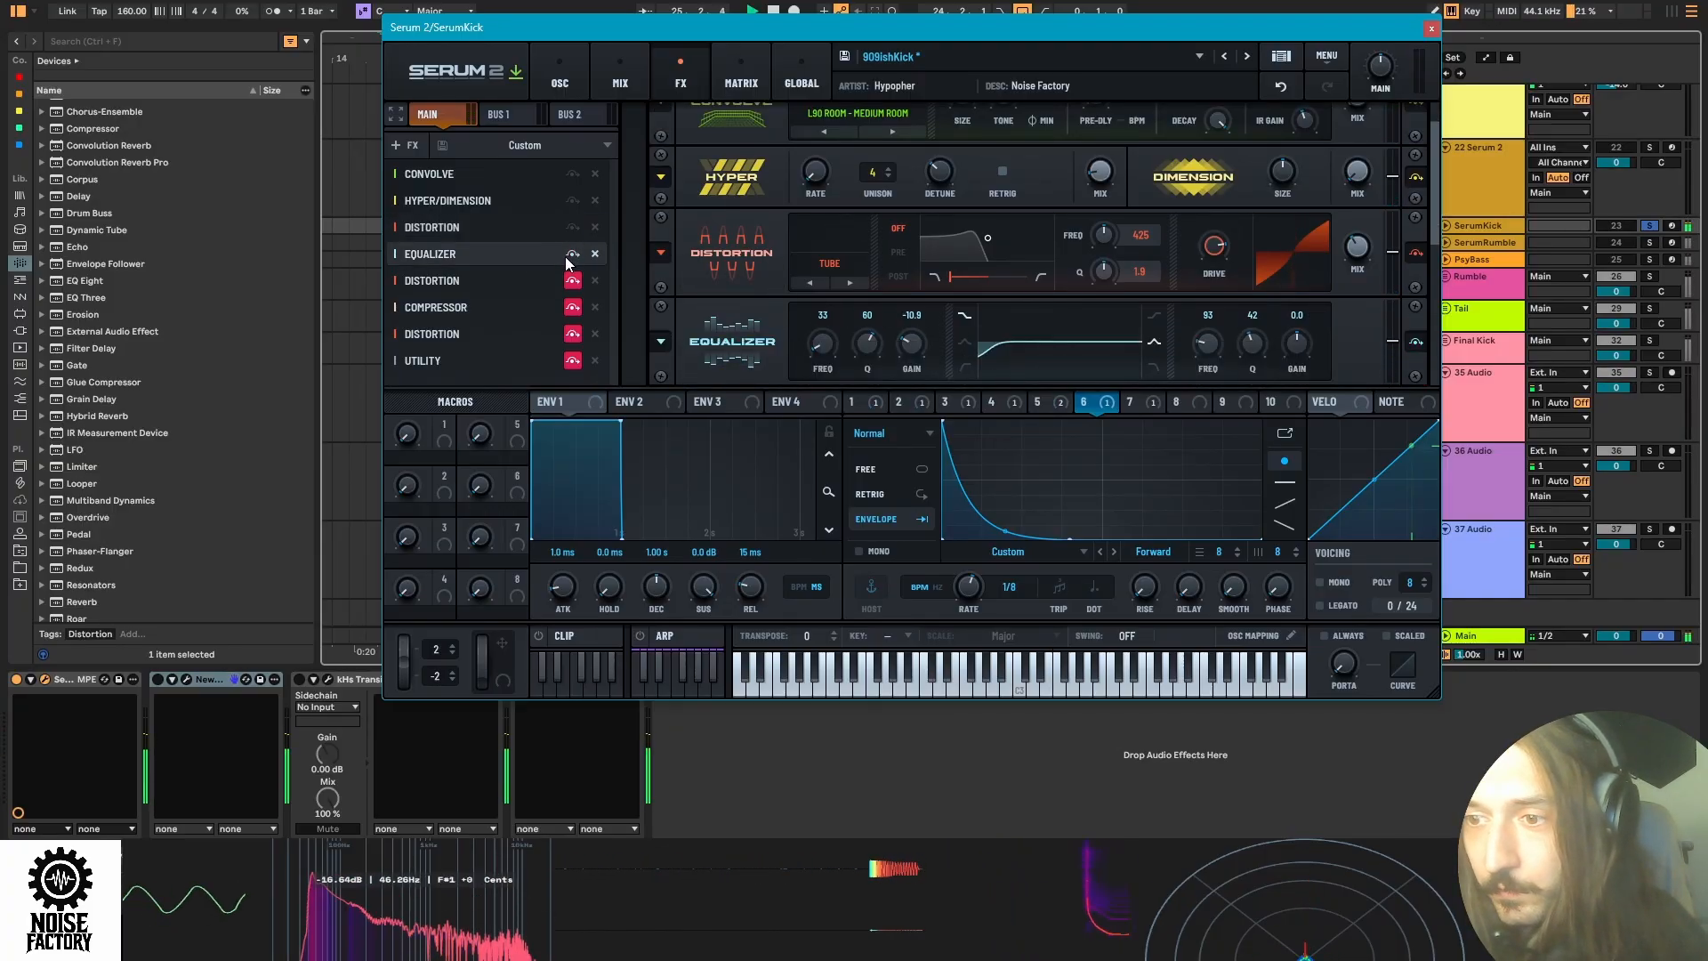
# Activate the bypassed Soft Sat. Distortion and multiband Compressor in the main effects chain and audition the kick.
pyautogui.scroll(-2, 564, 256)
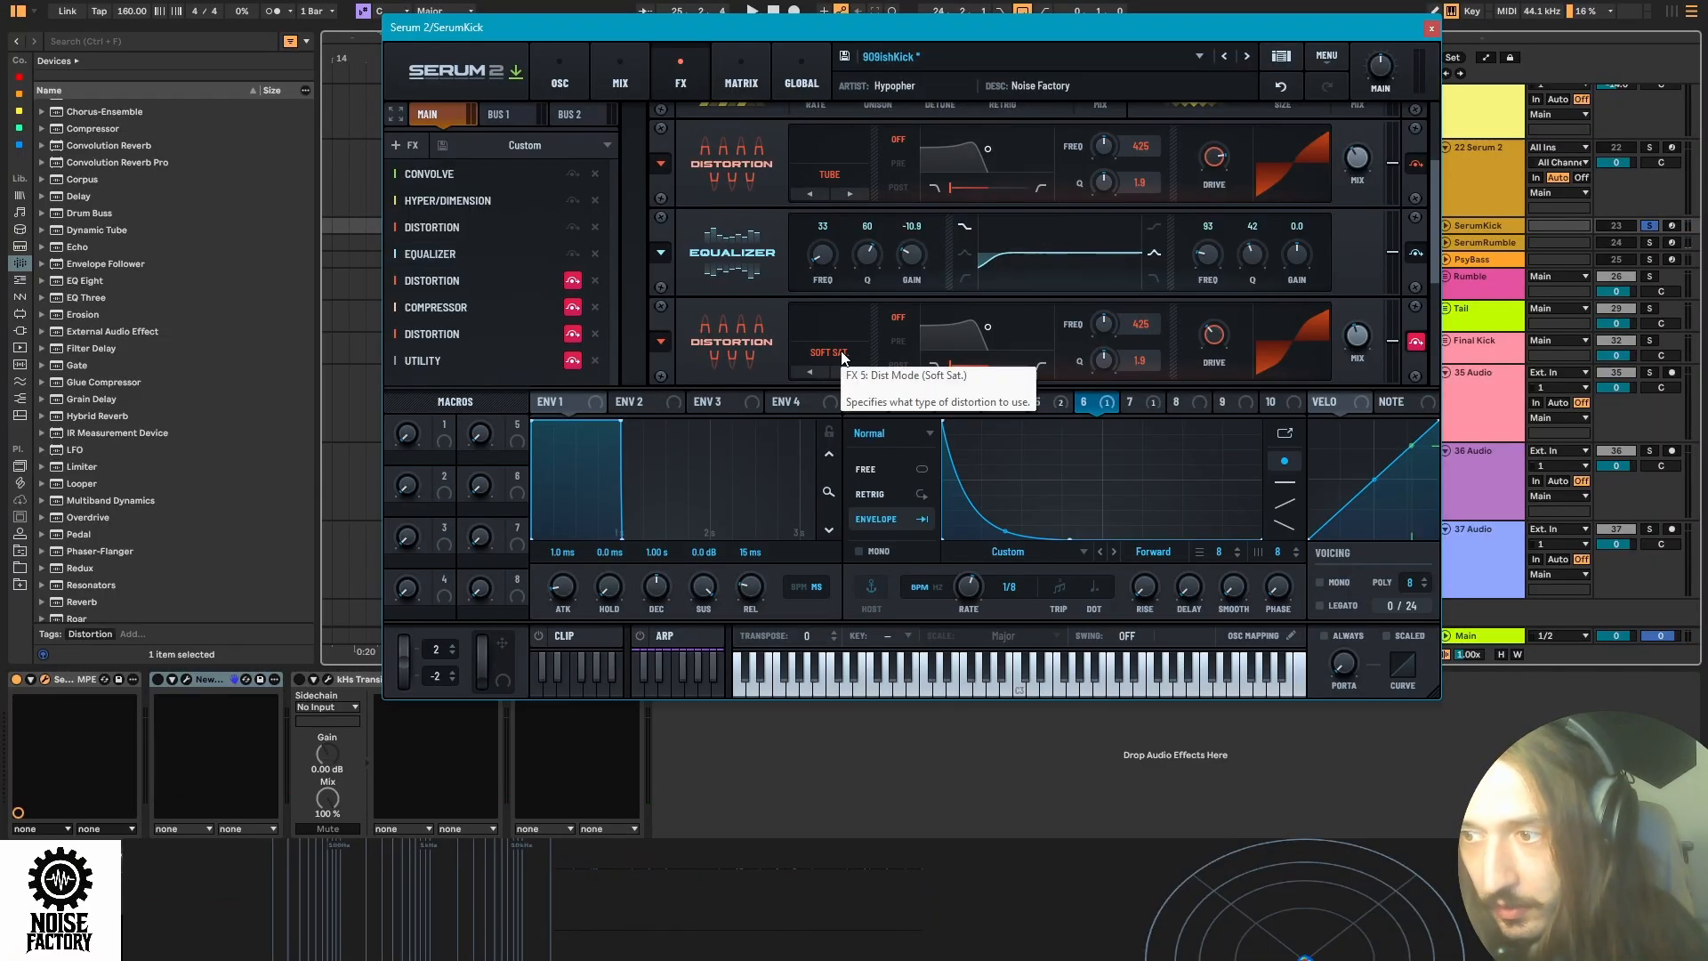
pyautogui.click(572, 280)
pyautogui.press('space')
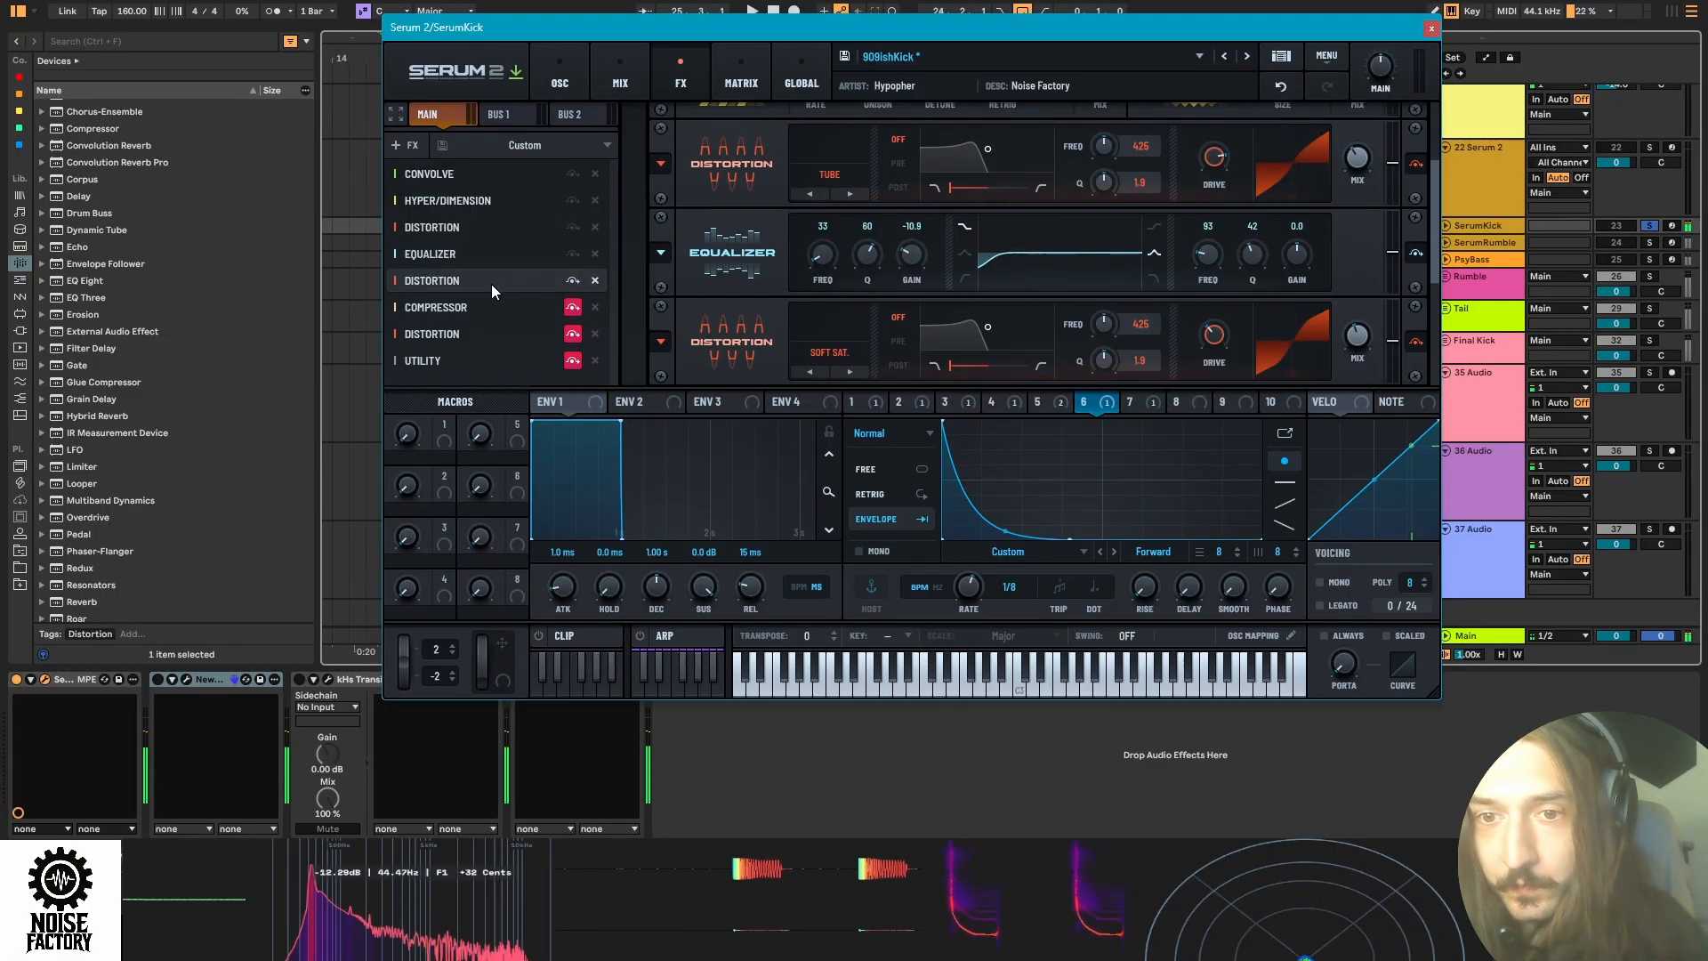
pyautogui.scroll(-2, 888, 375)
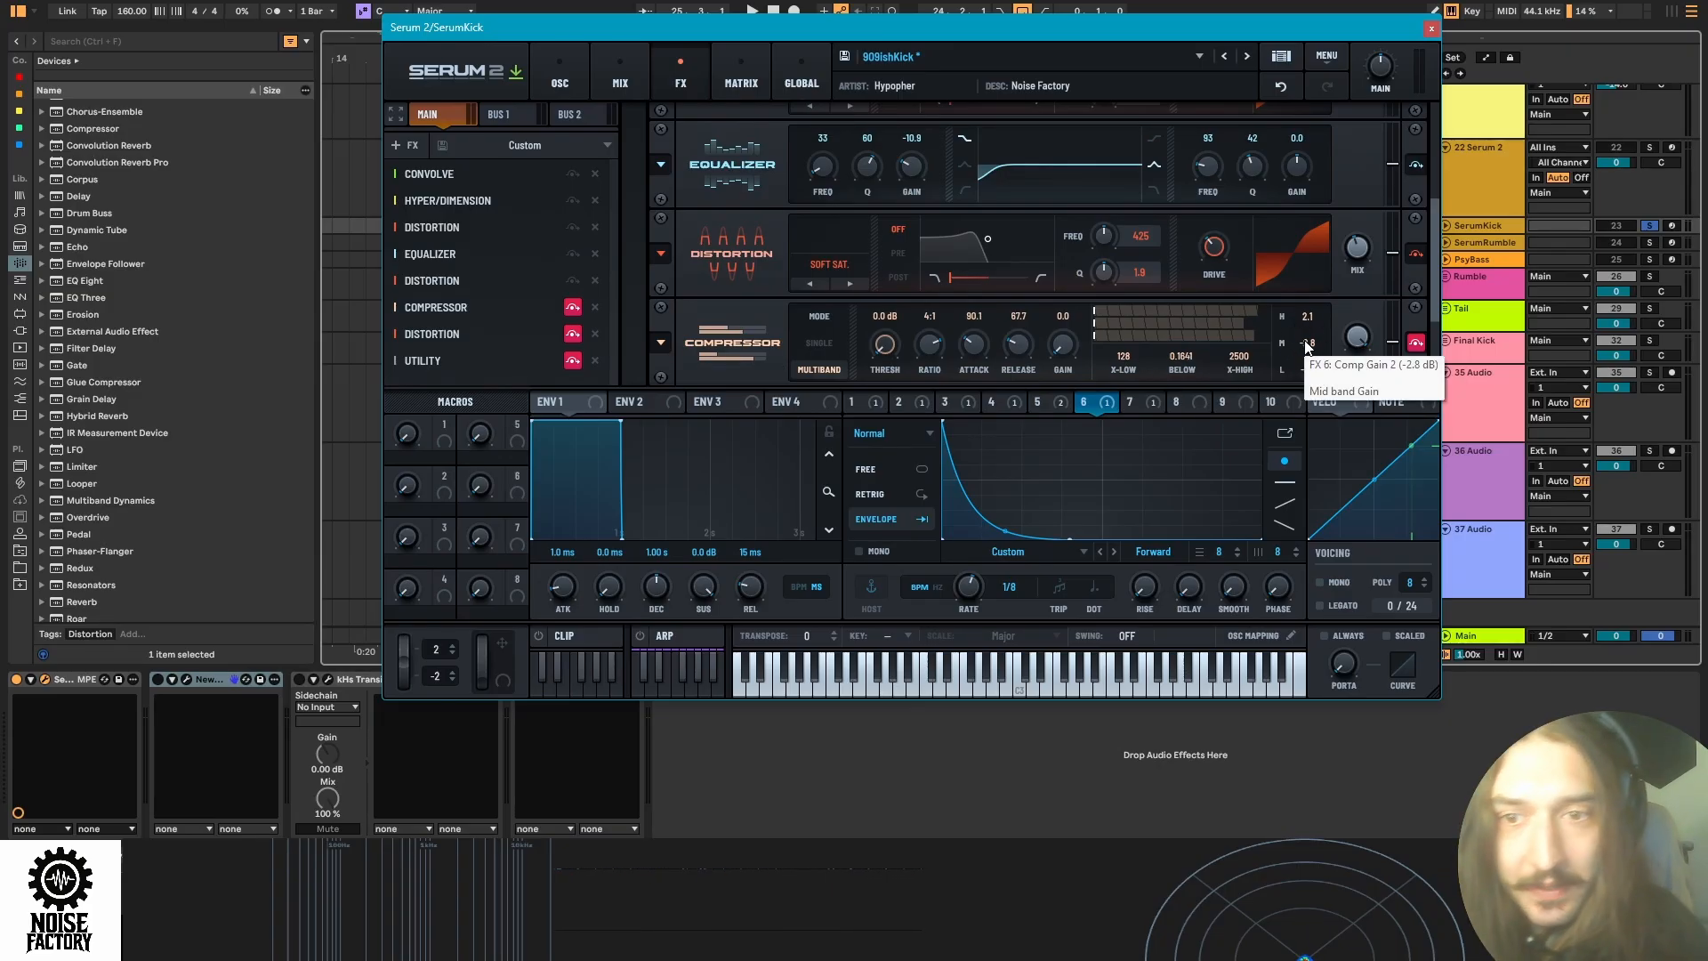
pyautogui.click(572, 307)
pyautogui.press('space')
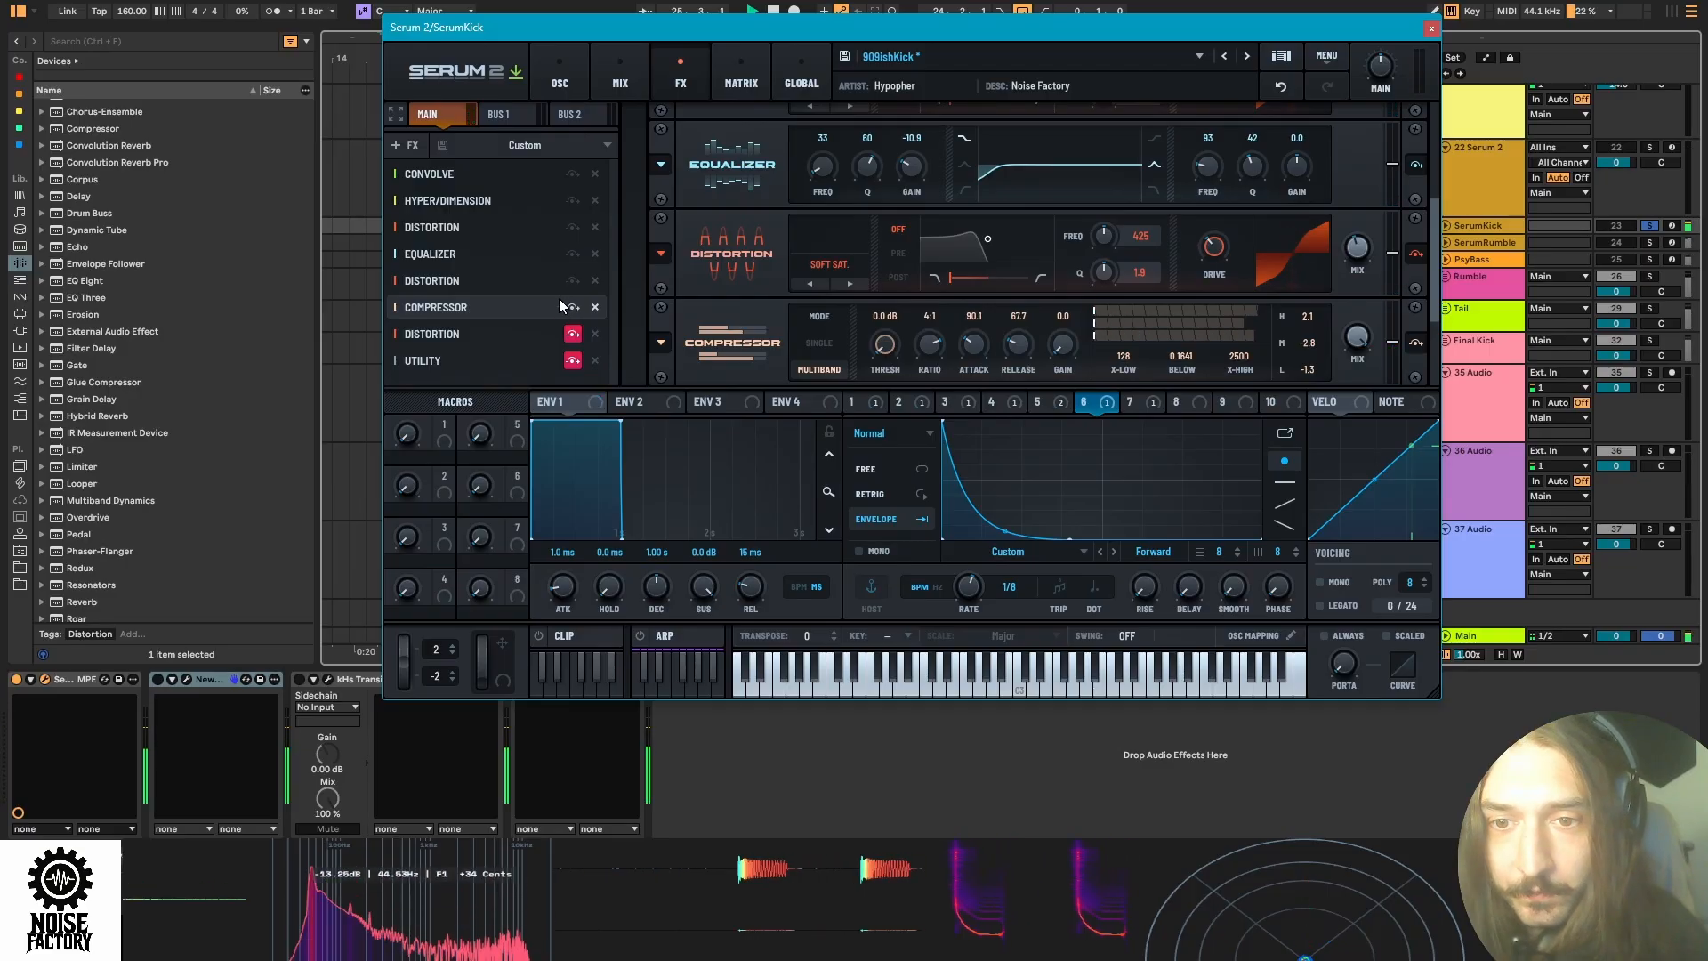
# Activate the bypassed Hardclip Distortion in the main effects chain and audition the kick.
pyautogui.scroll(-1, 559, 297)
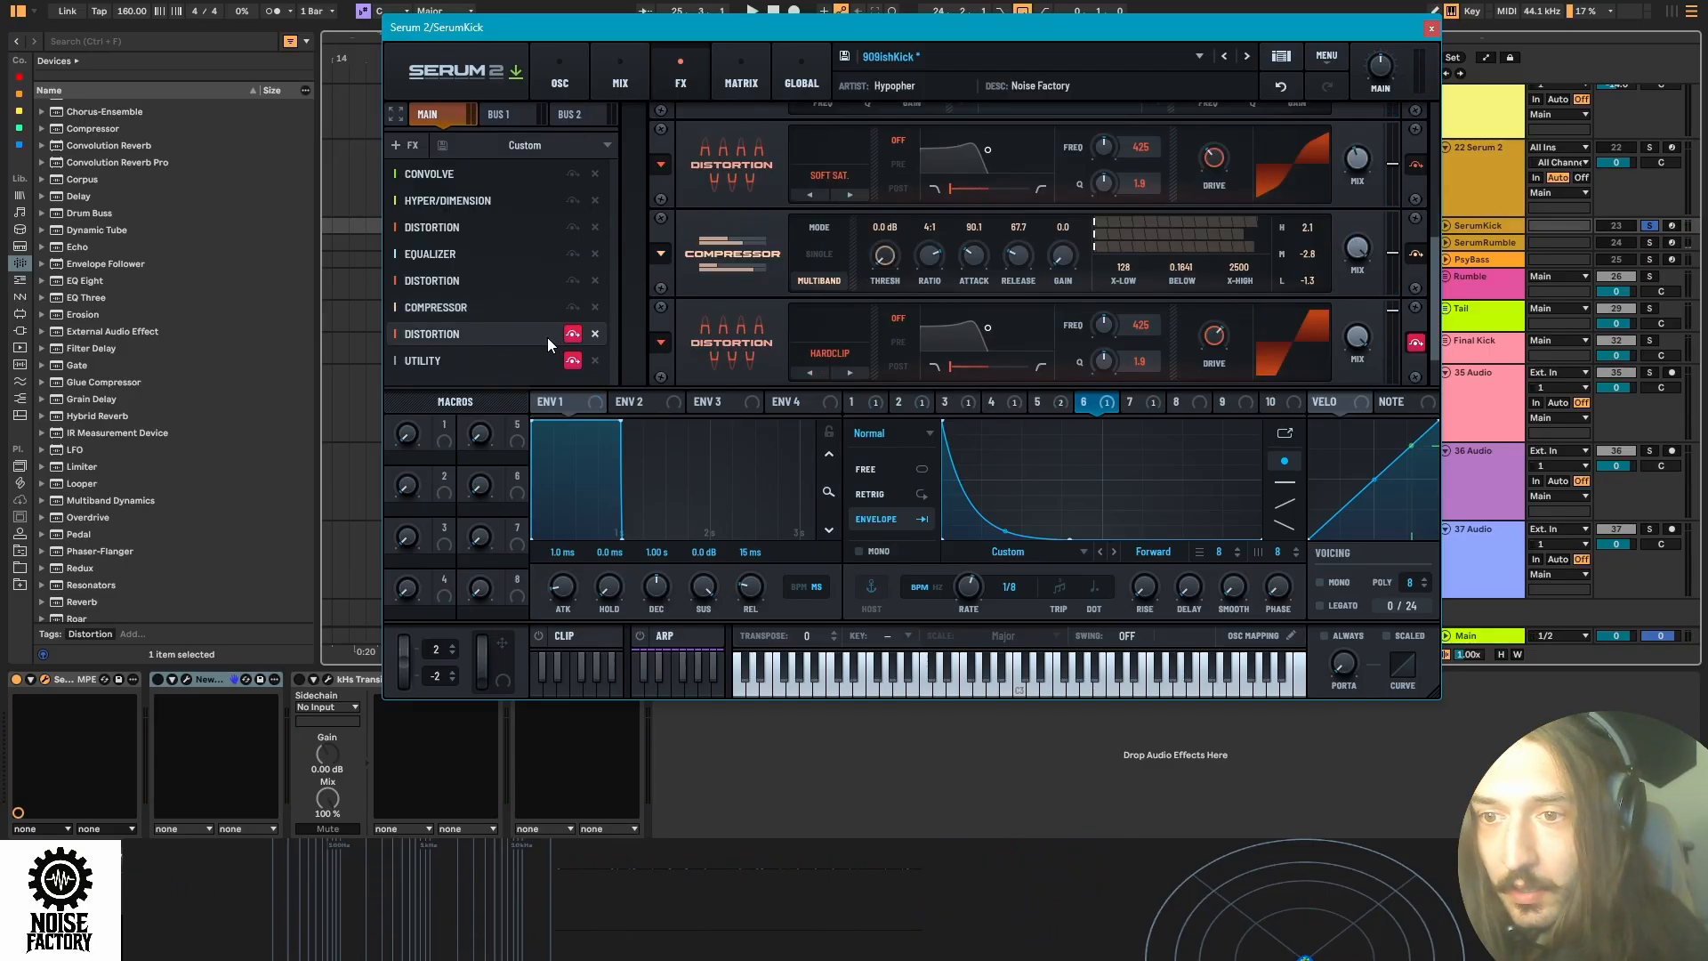
pyautogui.click(572, 334)
pyautogui.press('space')
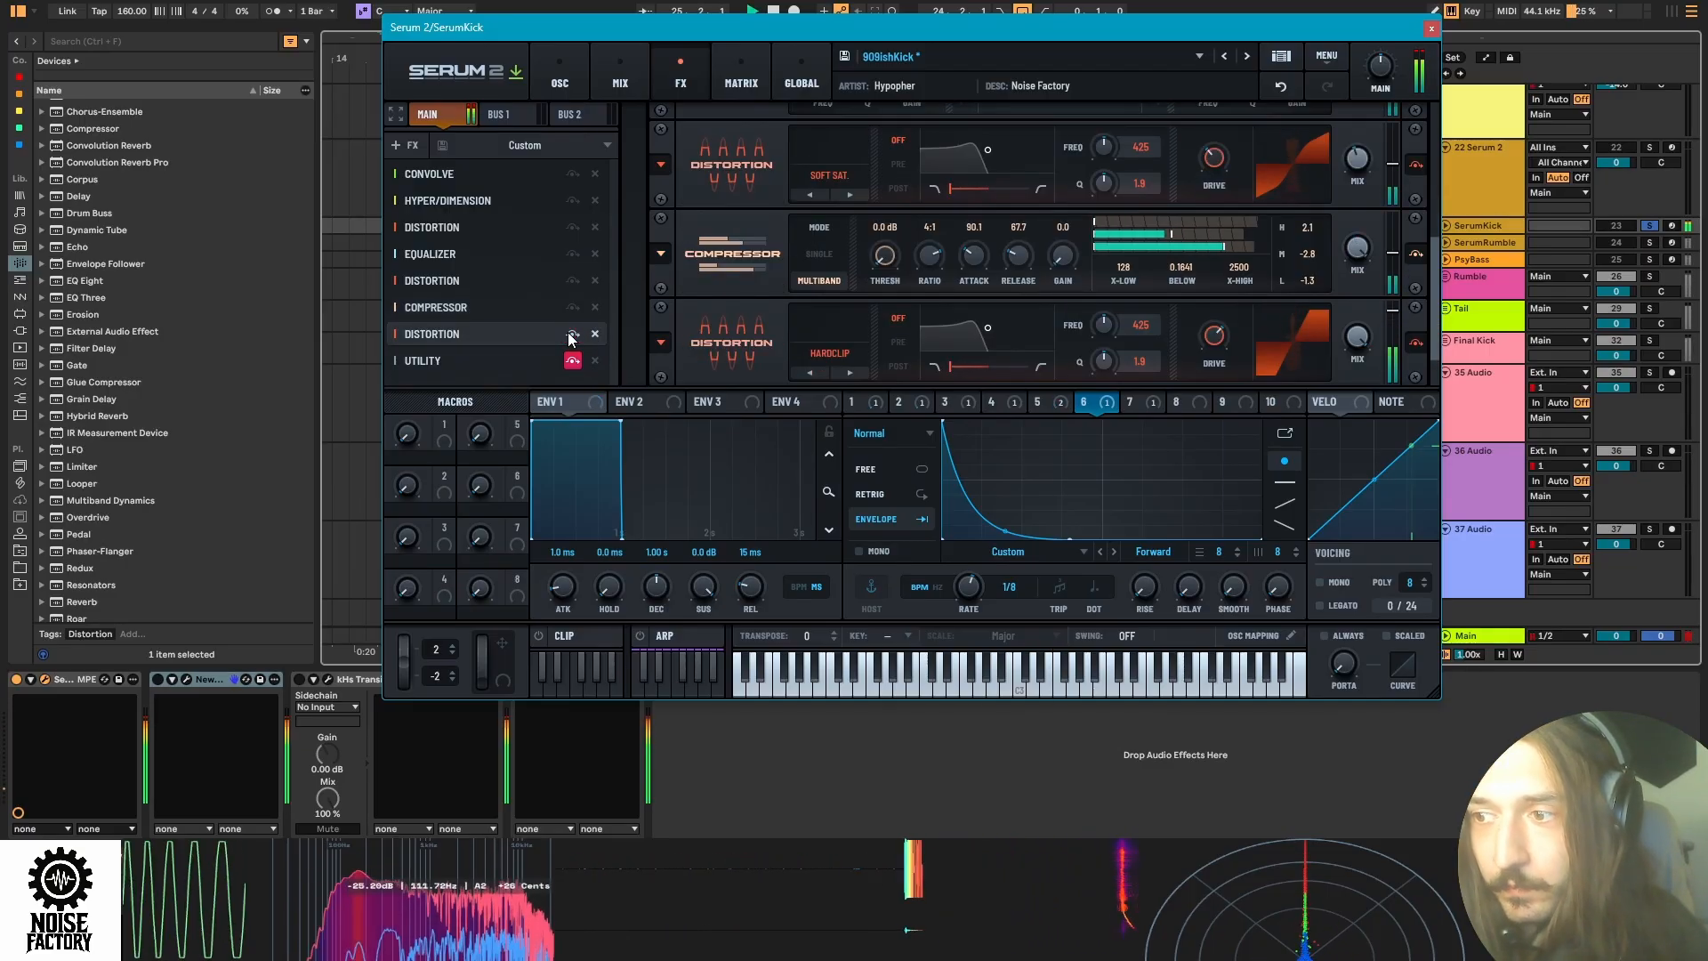
pyautogui.press('space')
# Activate LFO 5's bypassed modulation of oscillator A's level and audition the kick.
pyautogui.click(560, 78)
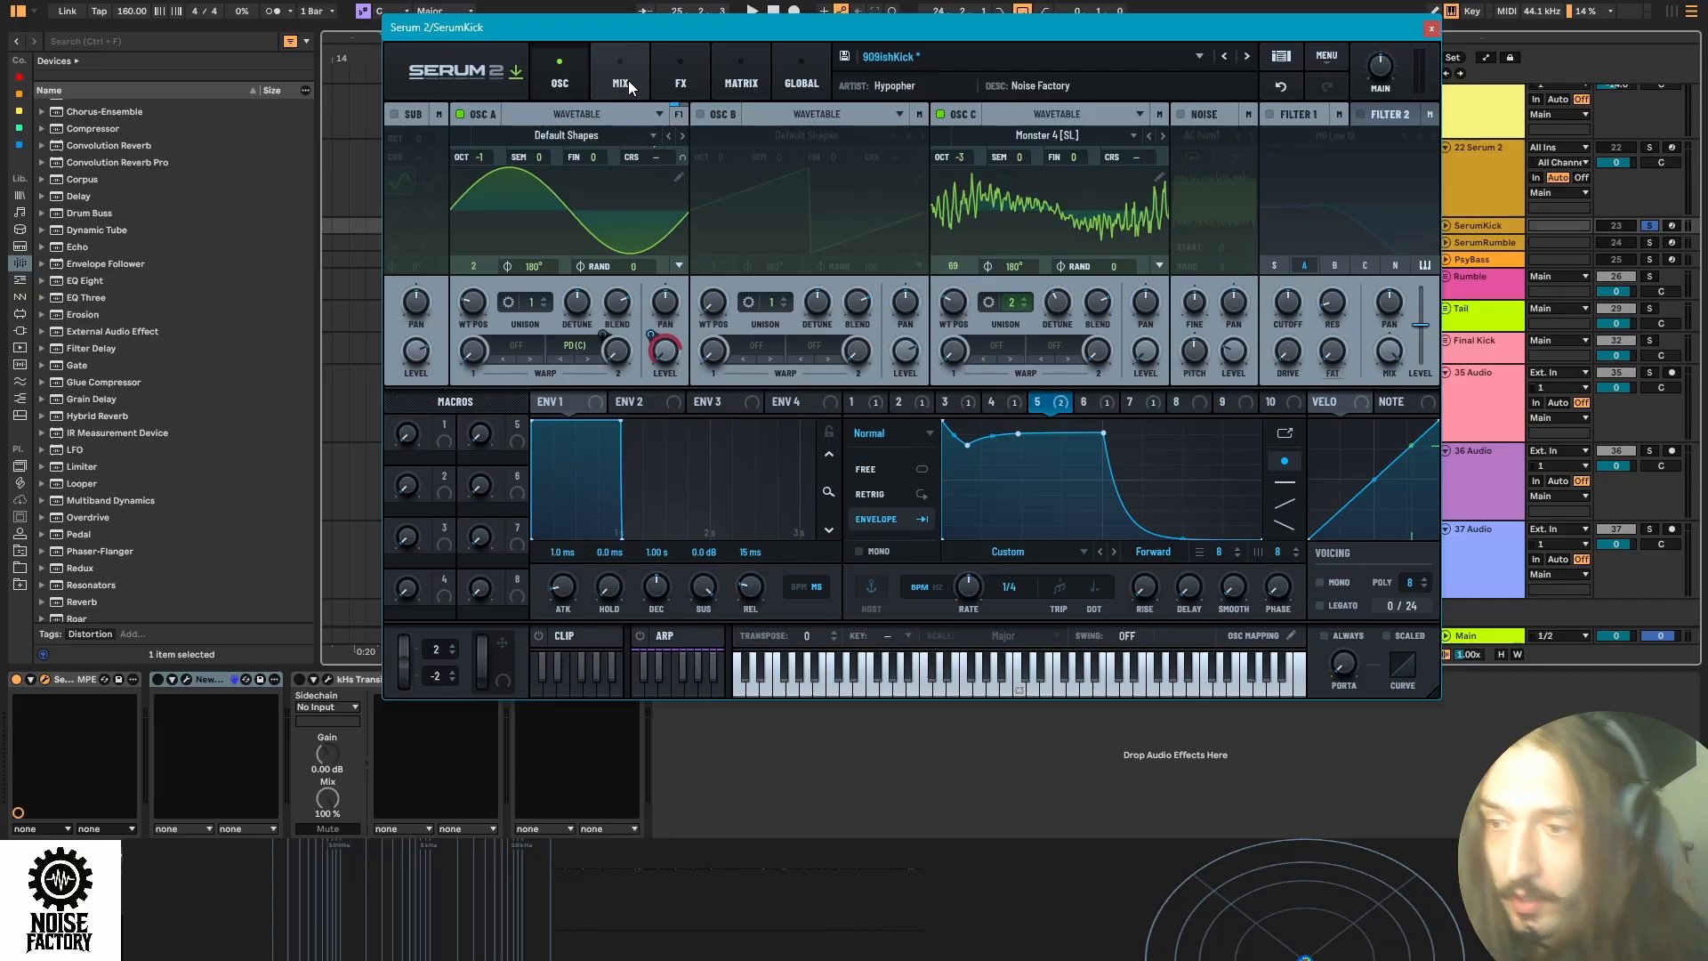
pyautogui.click(720, 84)
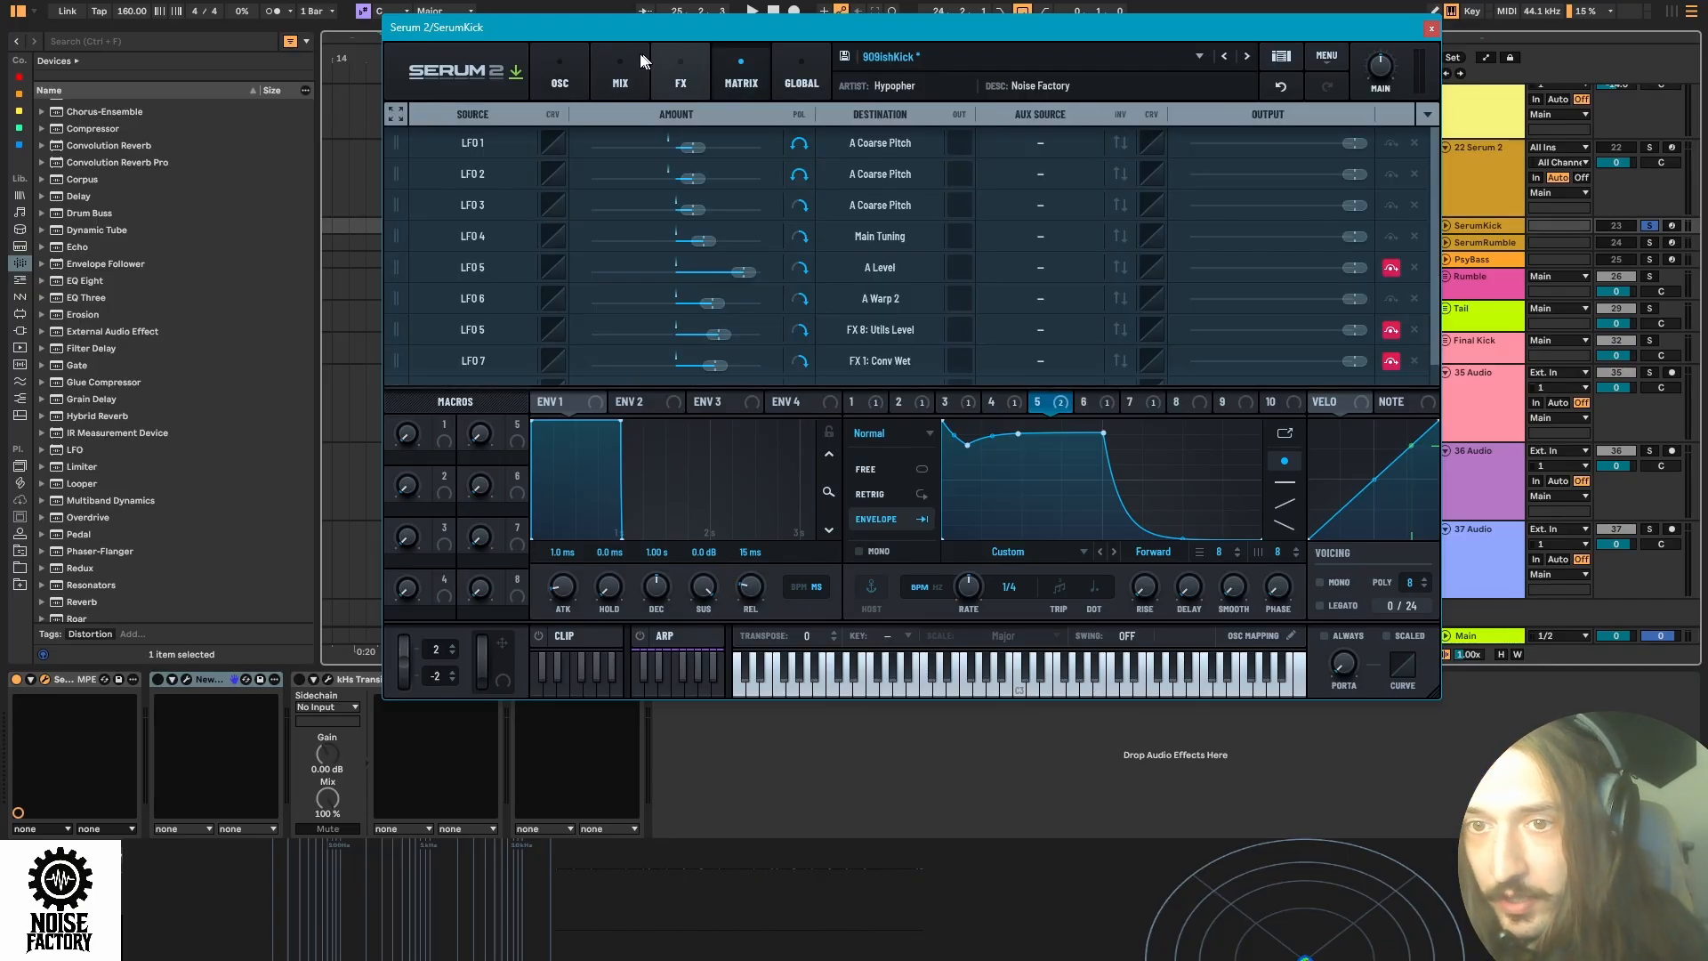
pyautogui.click(687, 87)
pyautogui.click(559, 80)
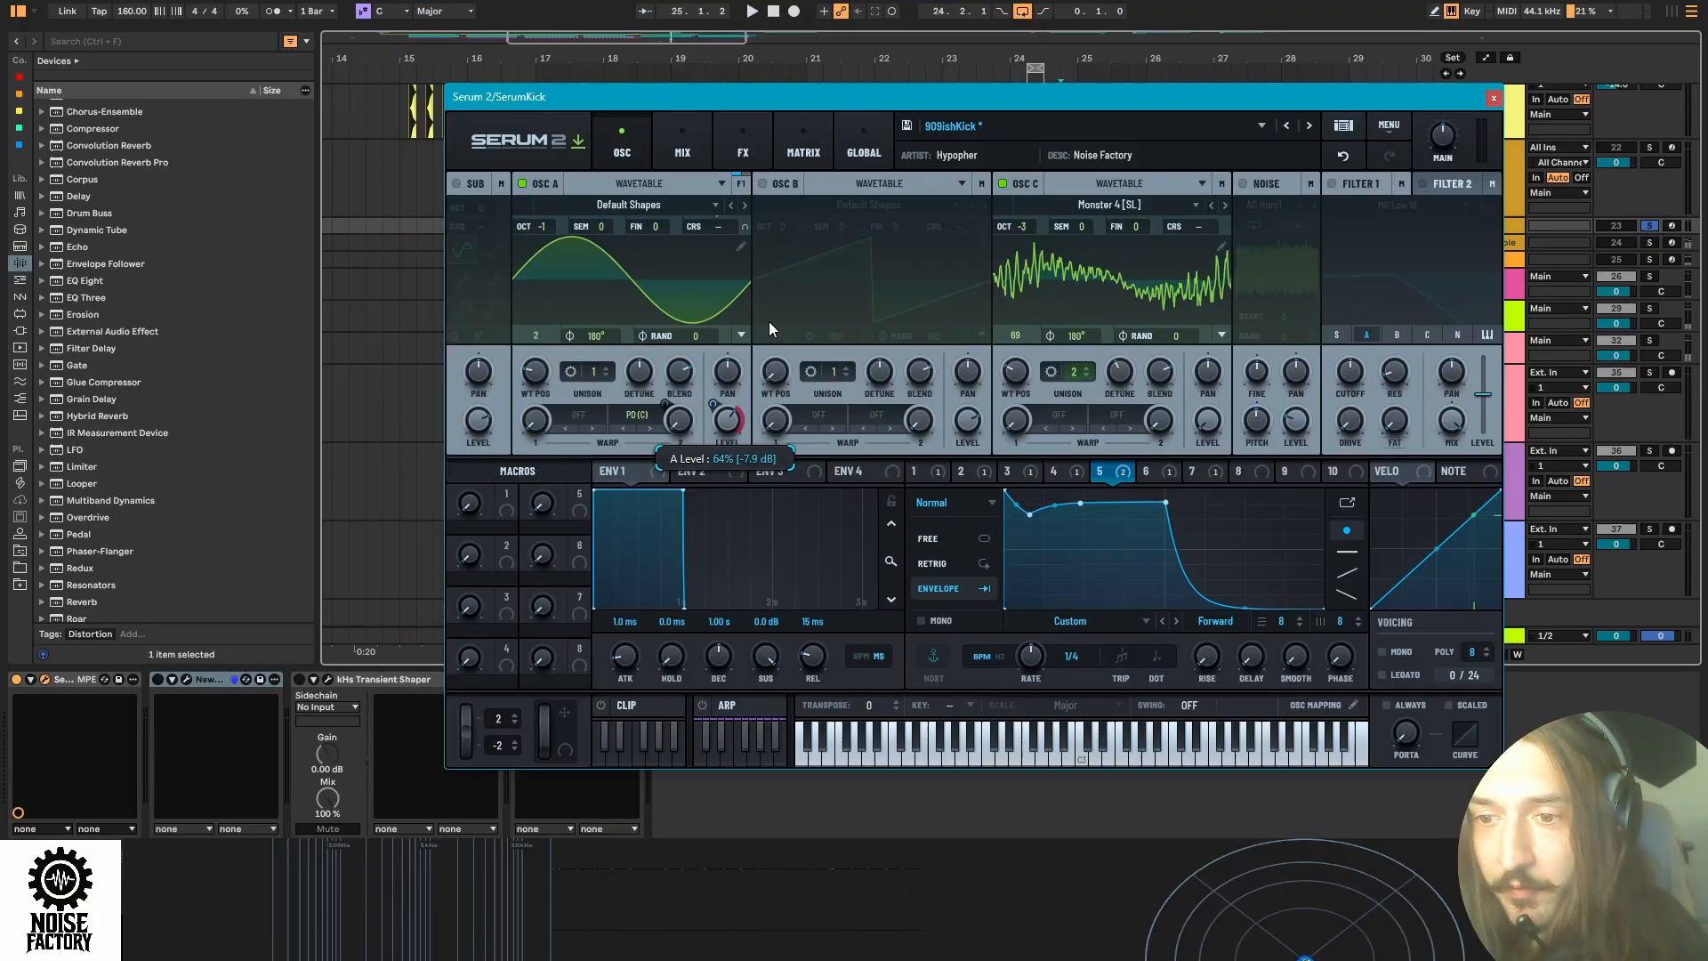
pyautogui.moveTo(768, 322); pyautogui.dragTo(781, 310)
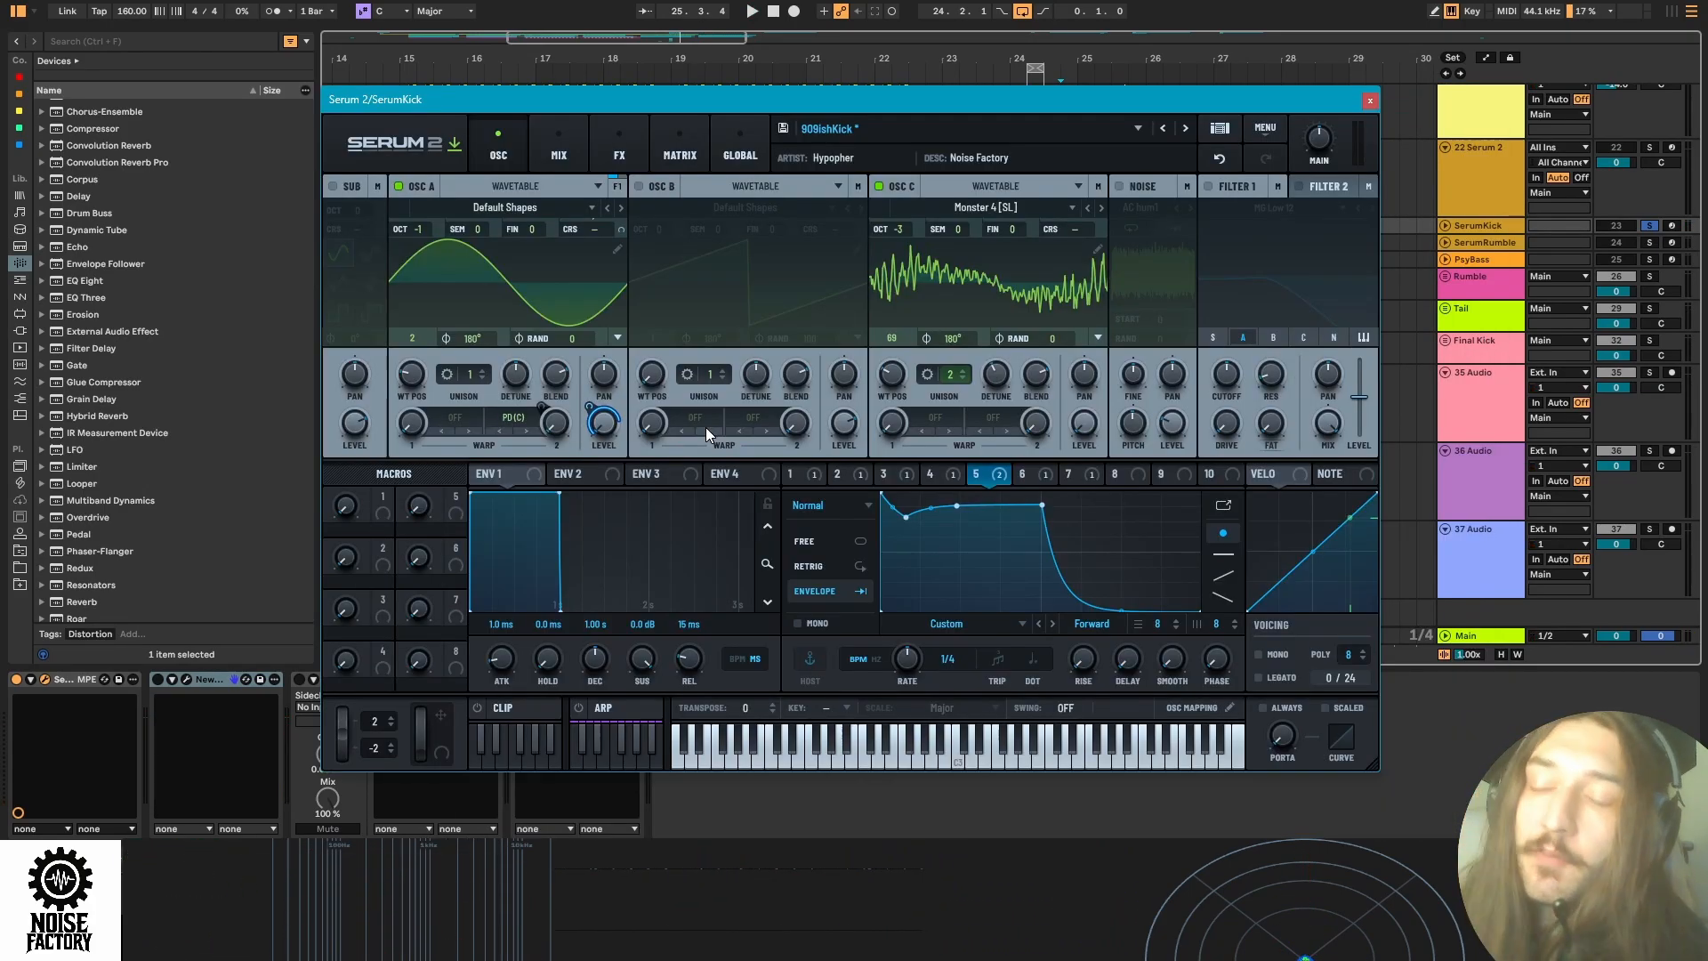
pyautogui.press('space')
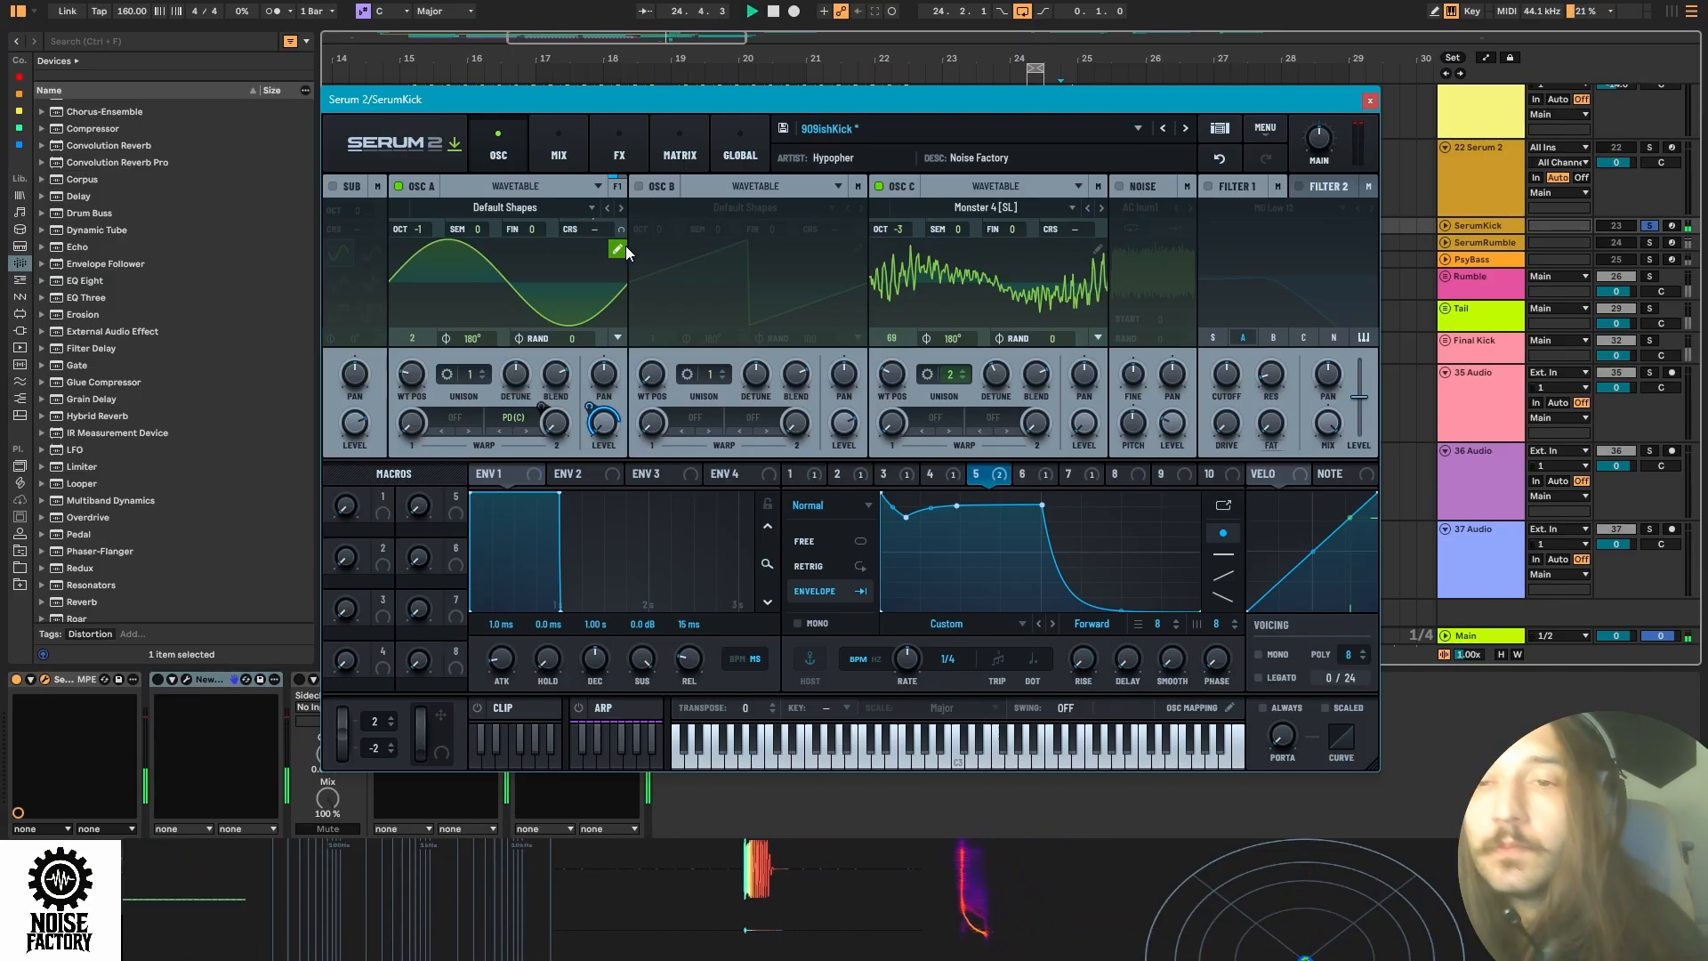
pyautogui.press('space')
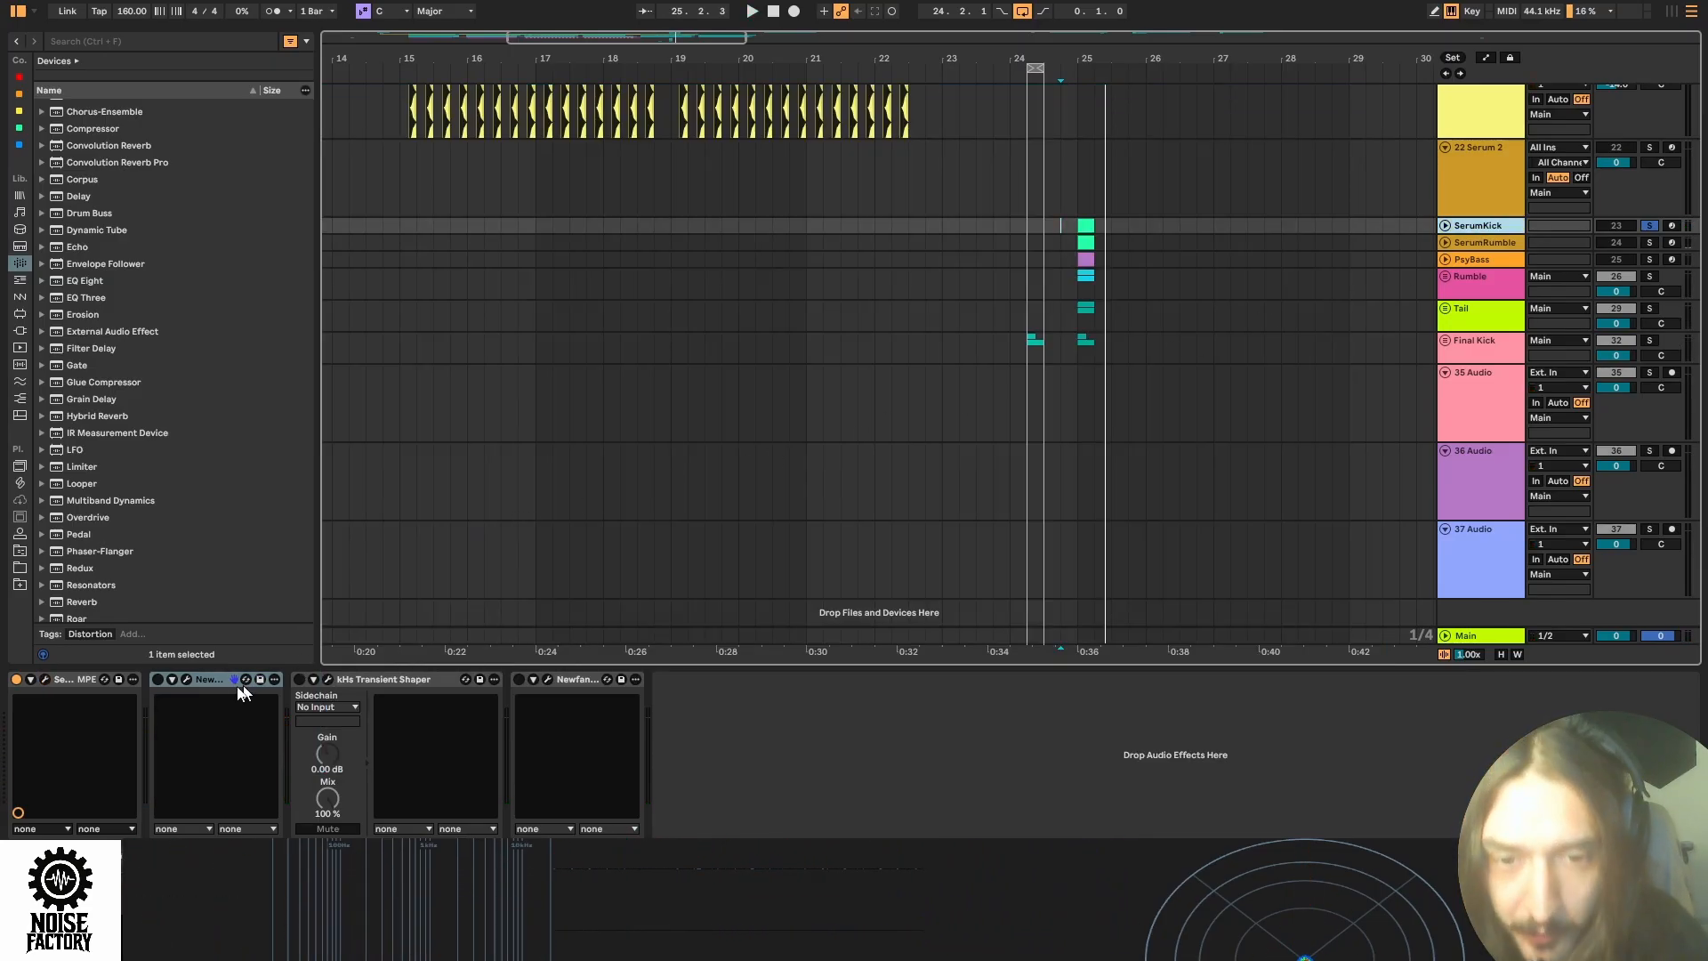
# Enable the first Newfangled Saturate on the SerumKick track, check its Spectral Clipper settings and audition the kick.
pyautogui.click(158, 678)
pyautogui.click(187, 680)
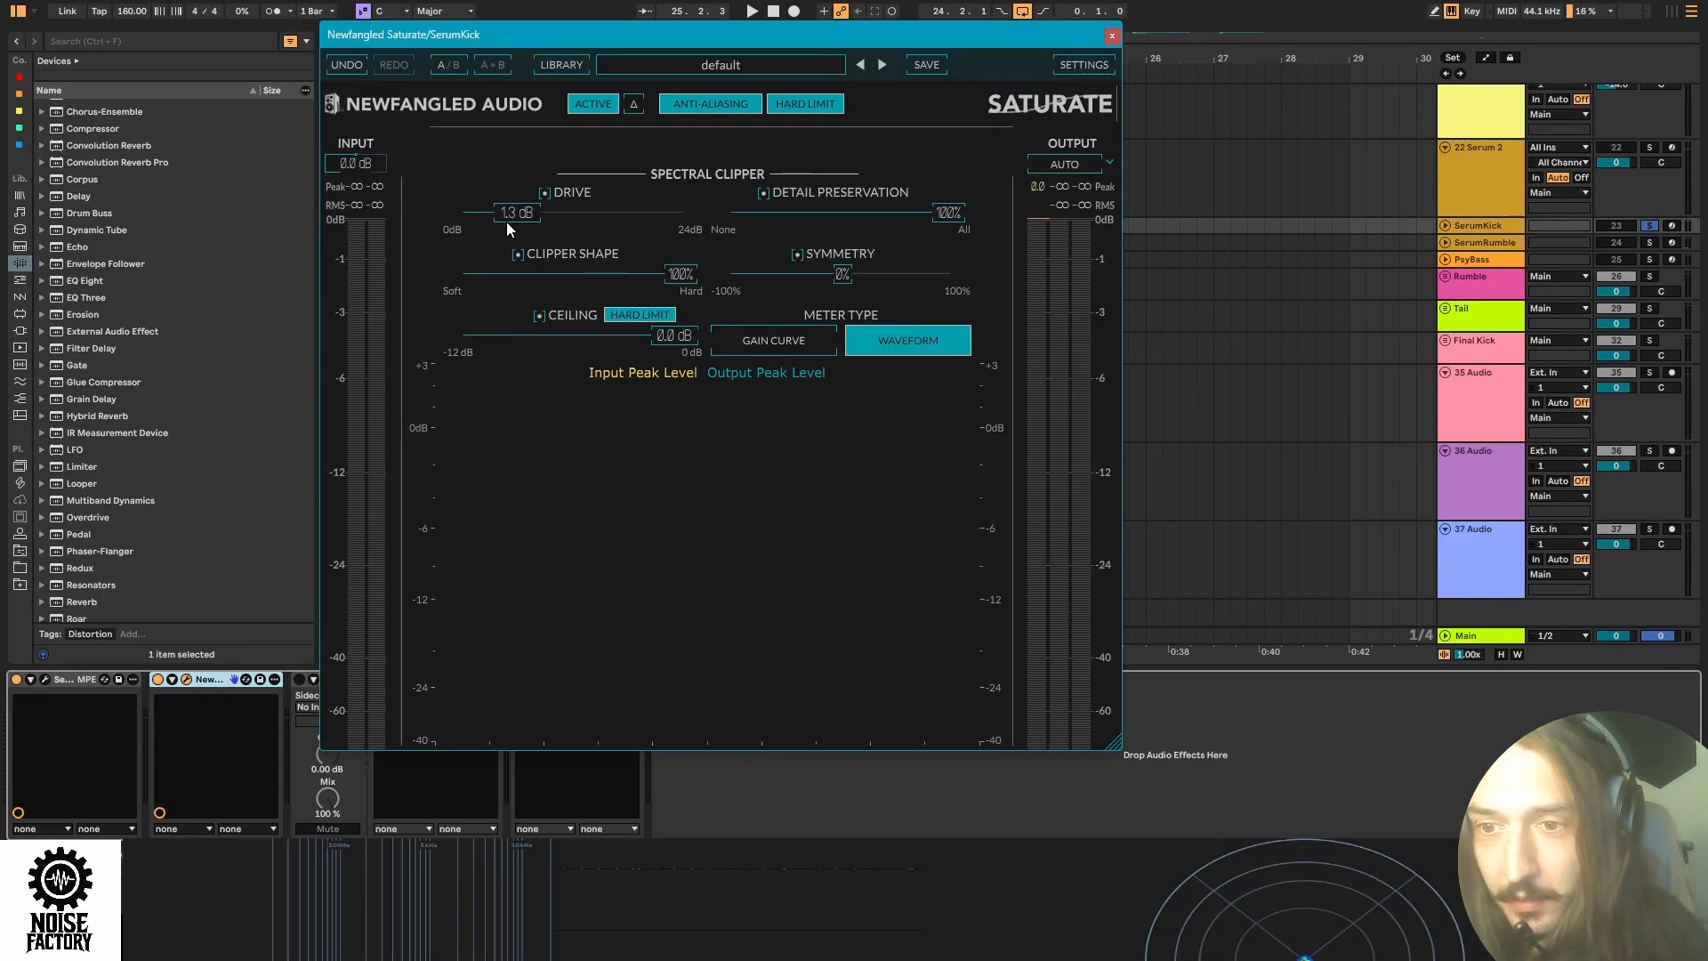
pyautogui.press('space')
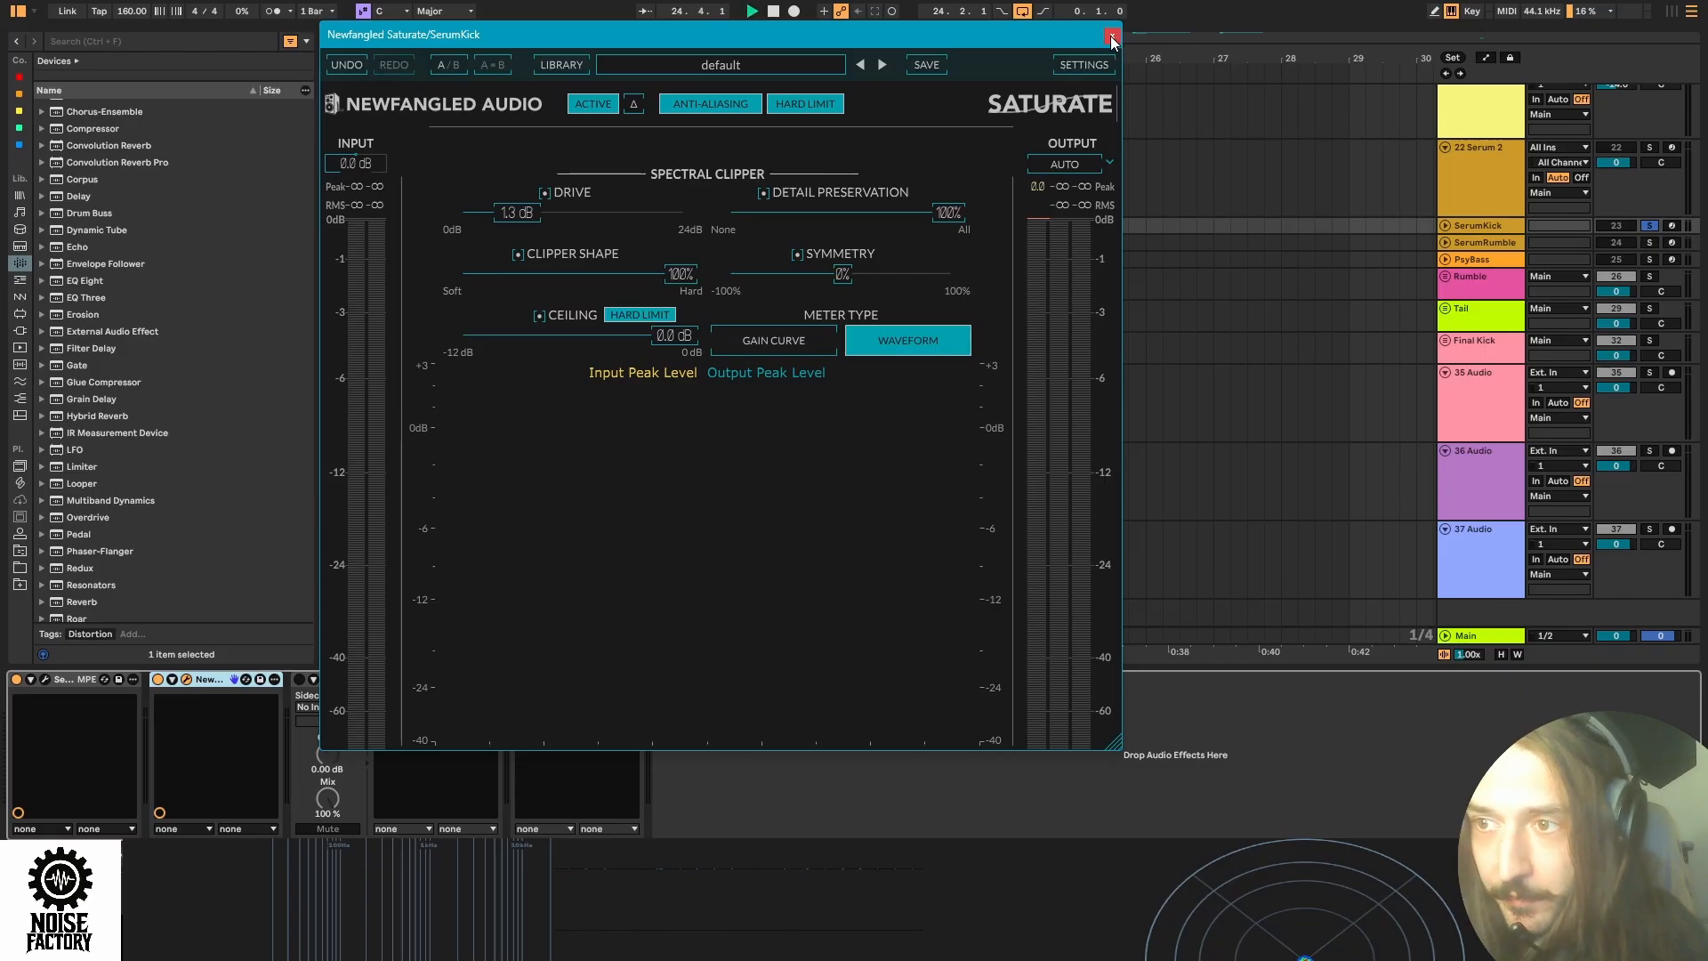
pyautogui.click(1111, 38)
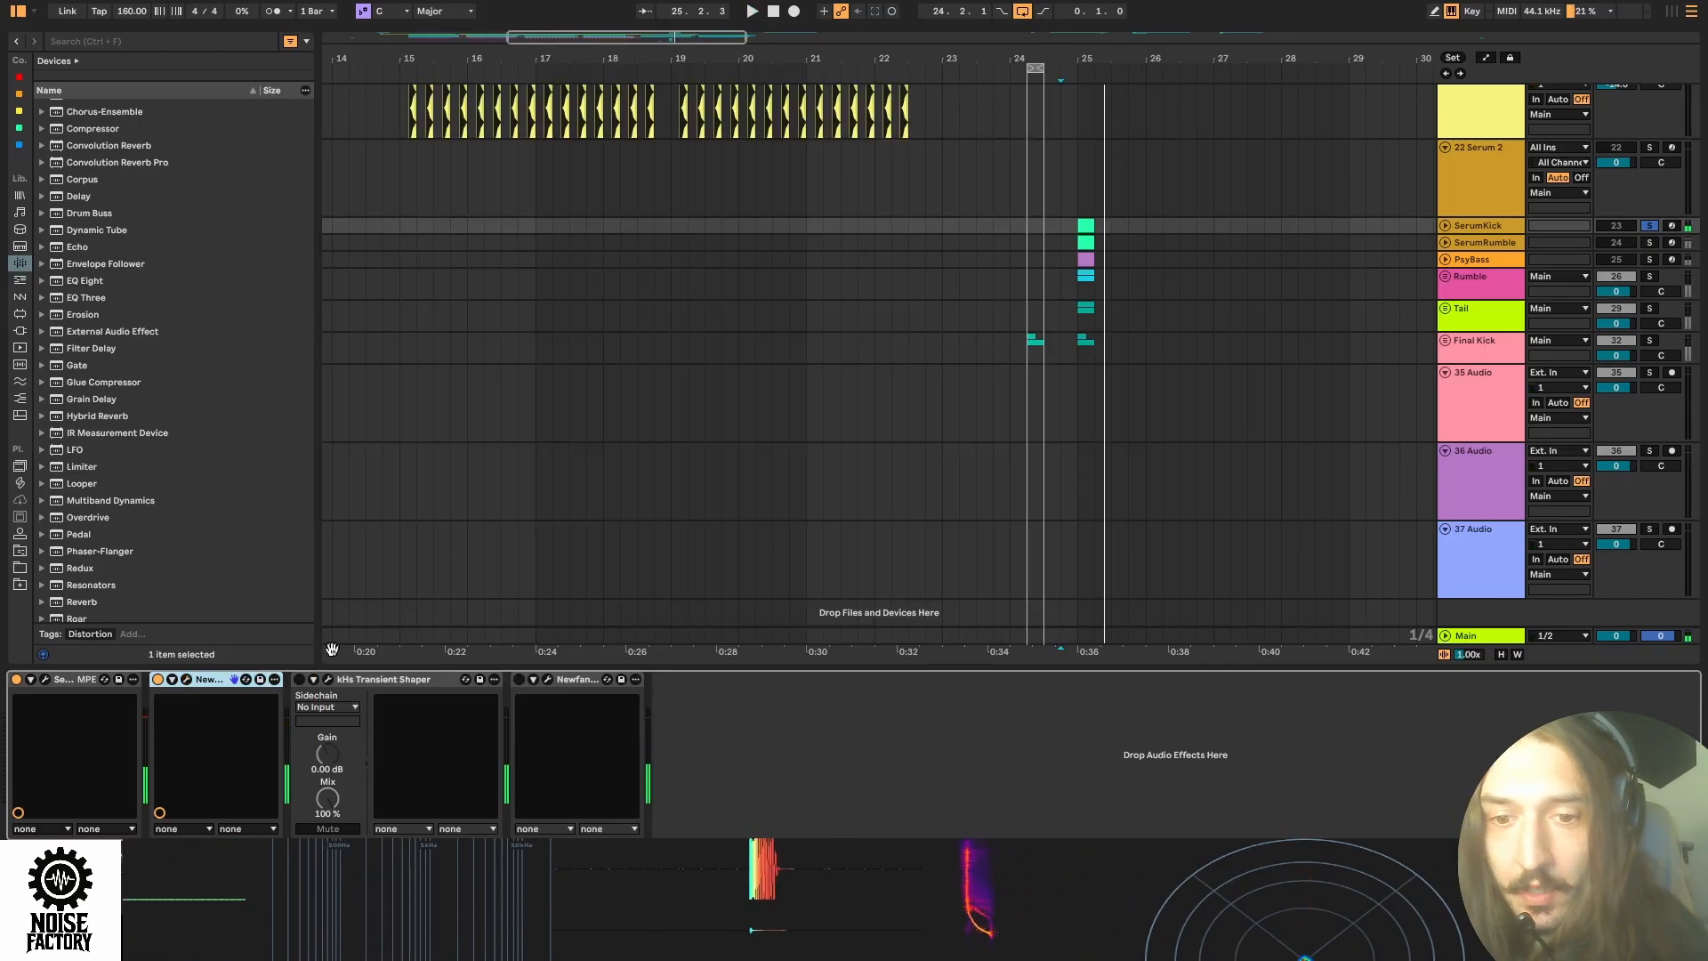
# Inspect and enable kHs Transient Shaper and the second Newfangled Saturate on the SerumKick track, and play the kick.
pyautogui.click(329, 680)
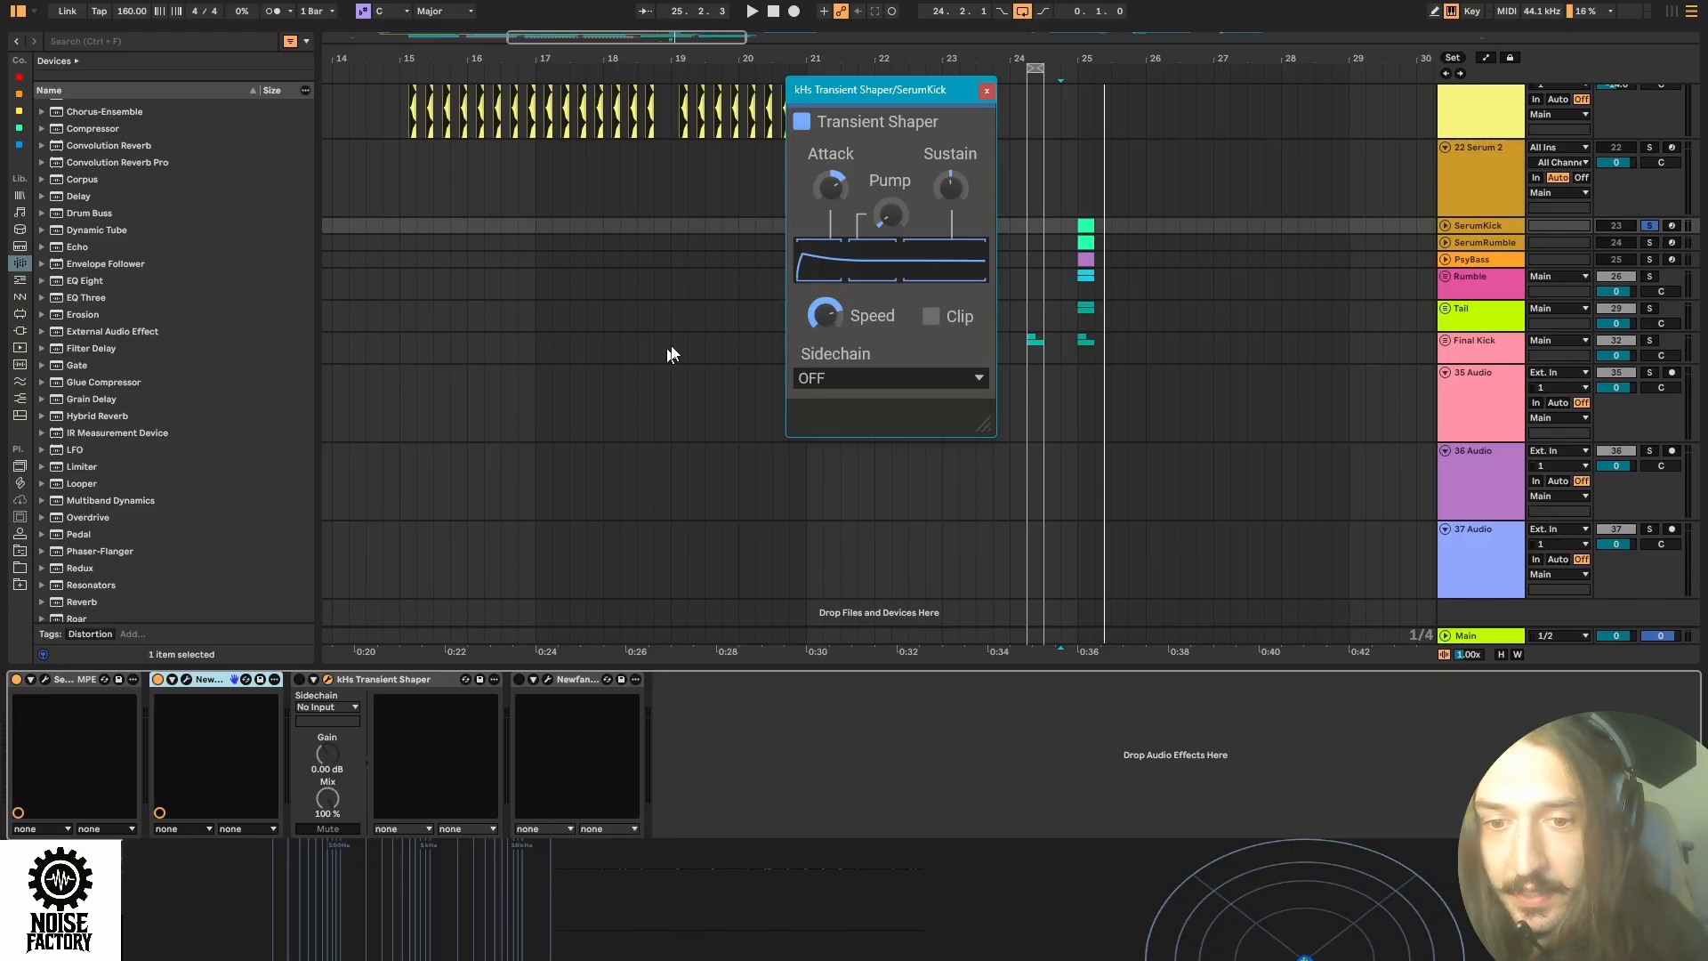
pyautogui.click(987, 91)
pyautogui.click(299, 679)
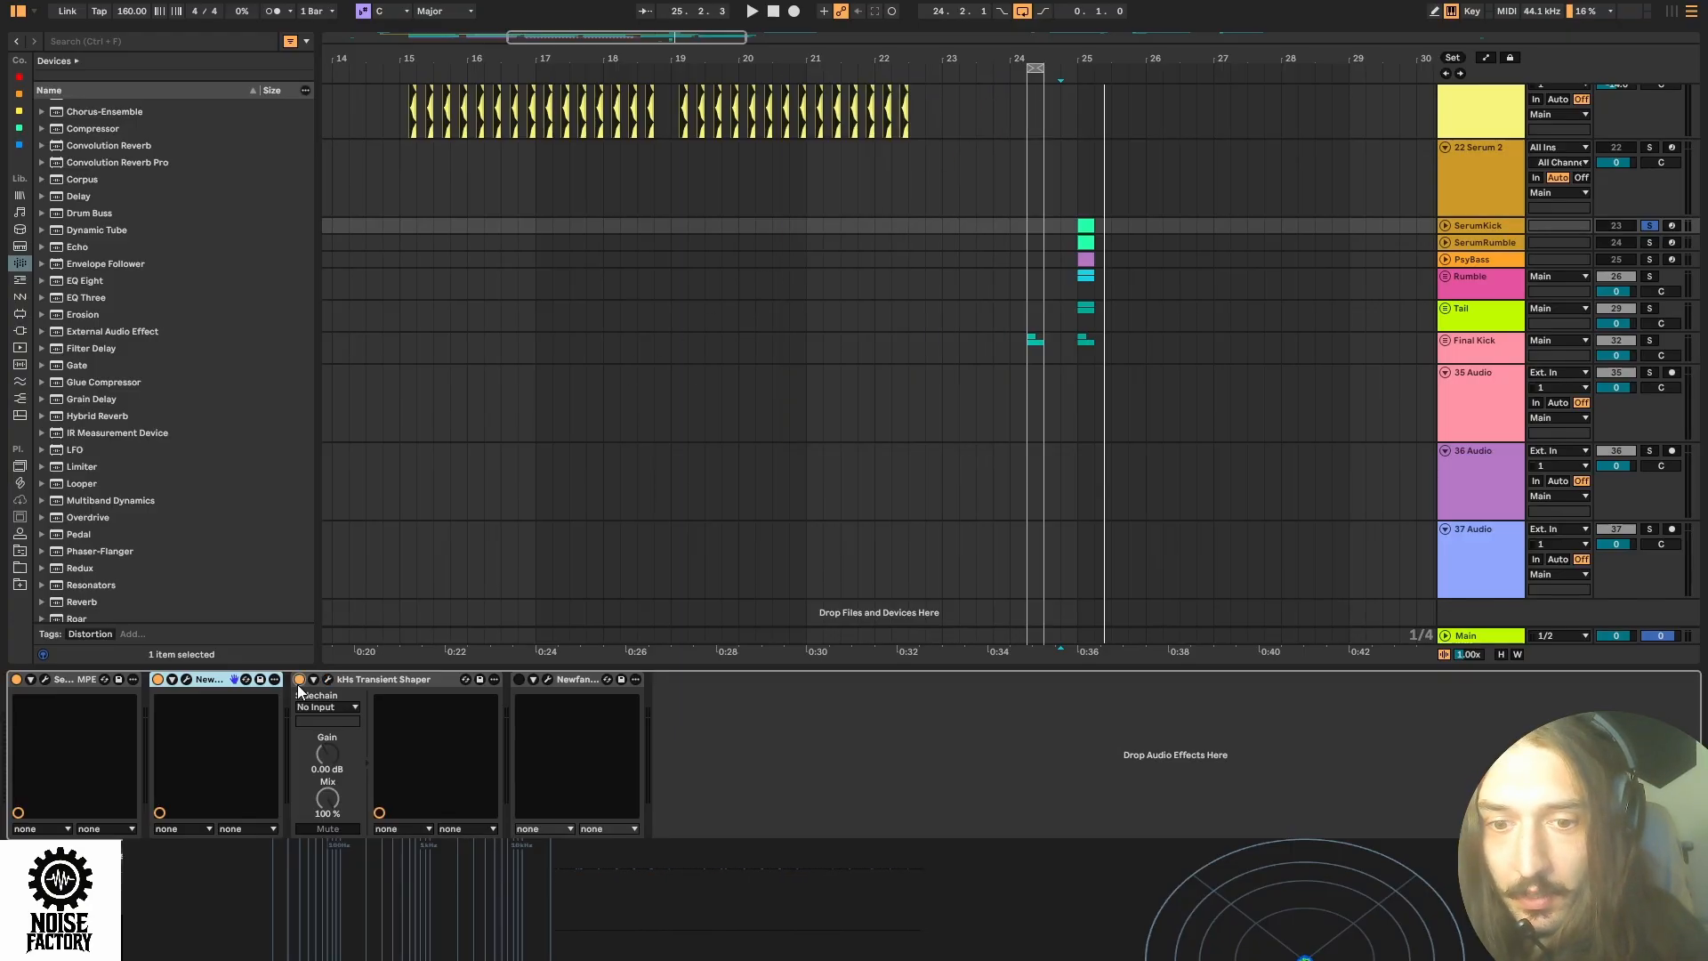
pyautogui.click(518, 679)
pyautogui.click(547, 679)
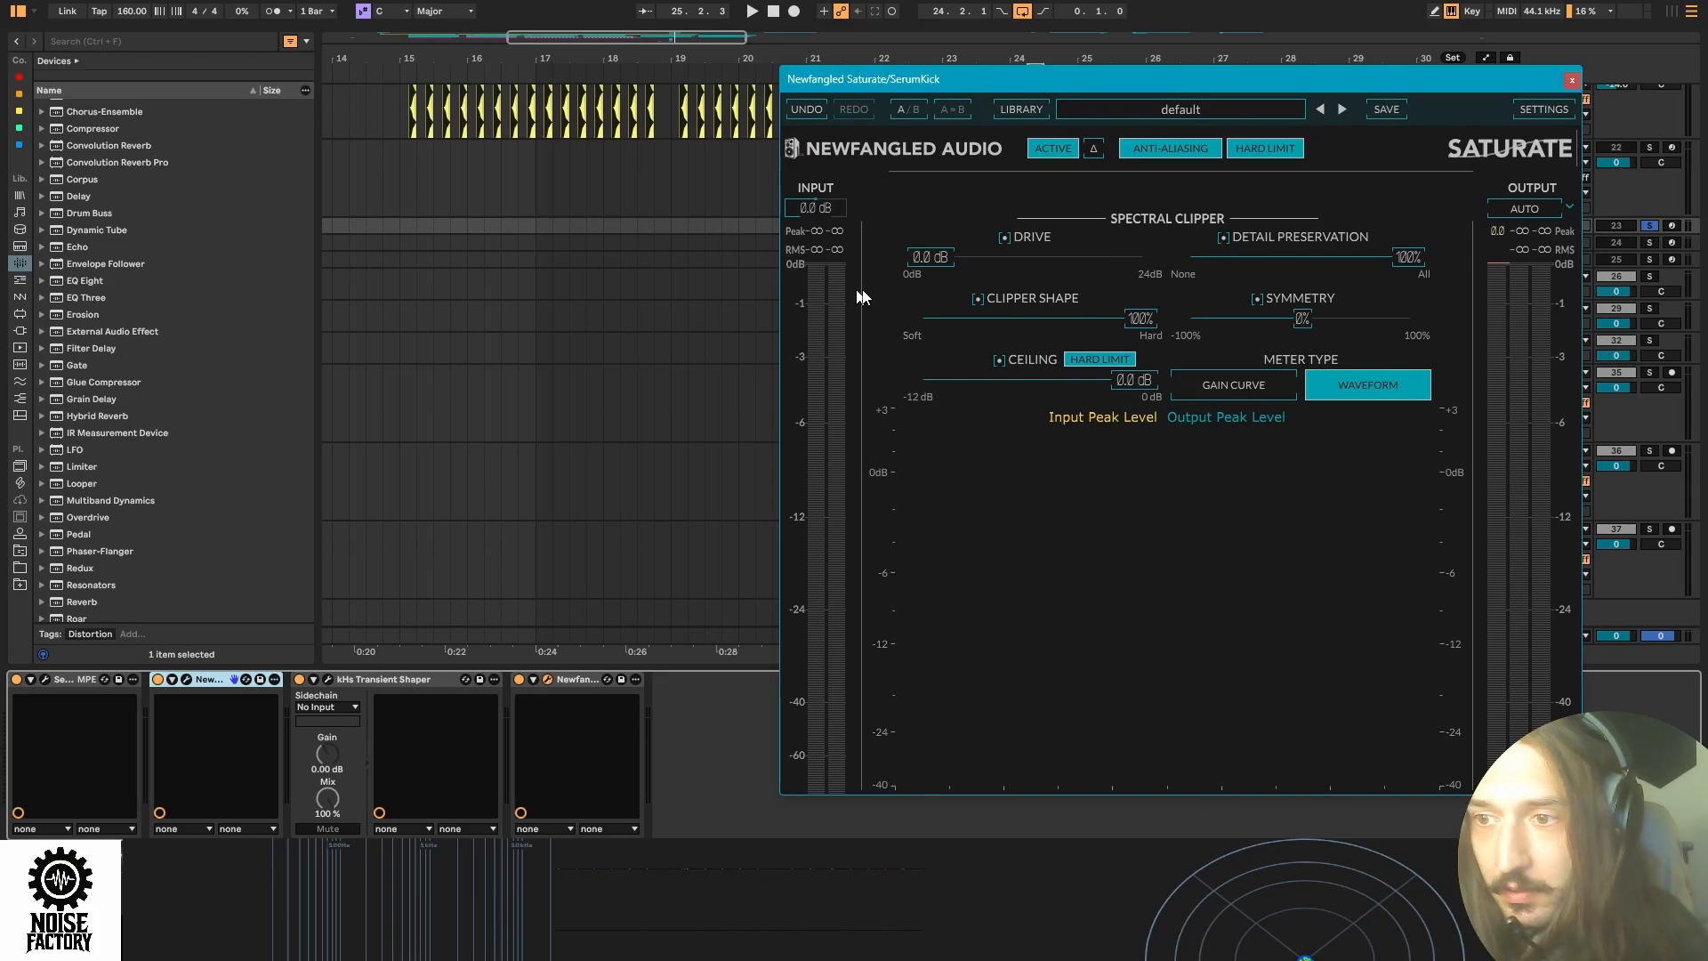
pyautogui.click(1571, 80)
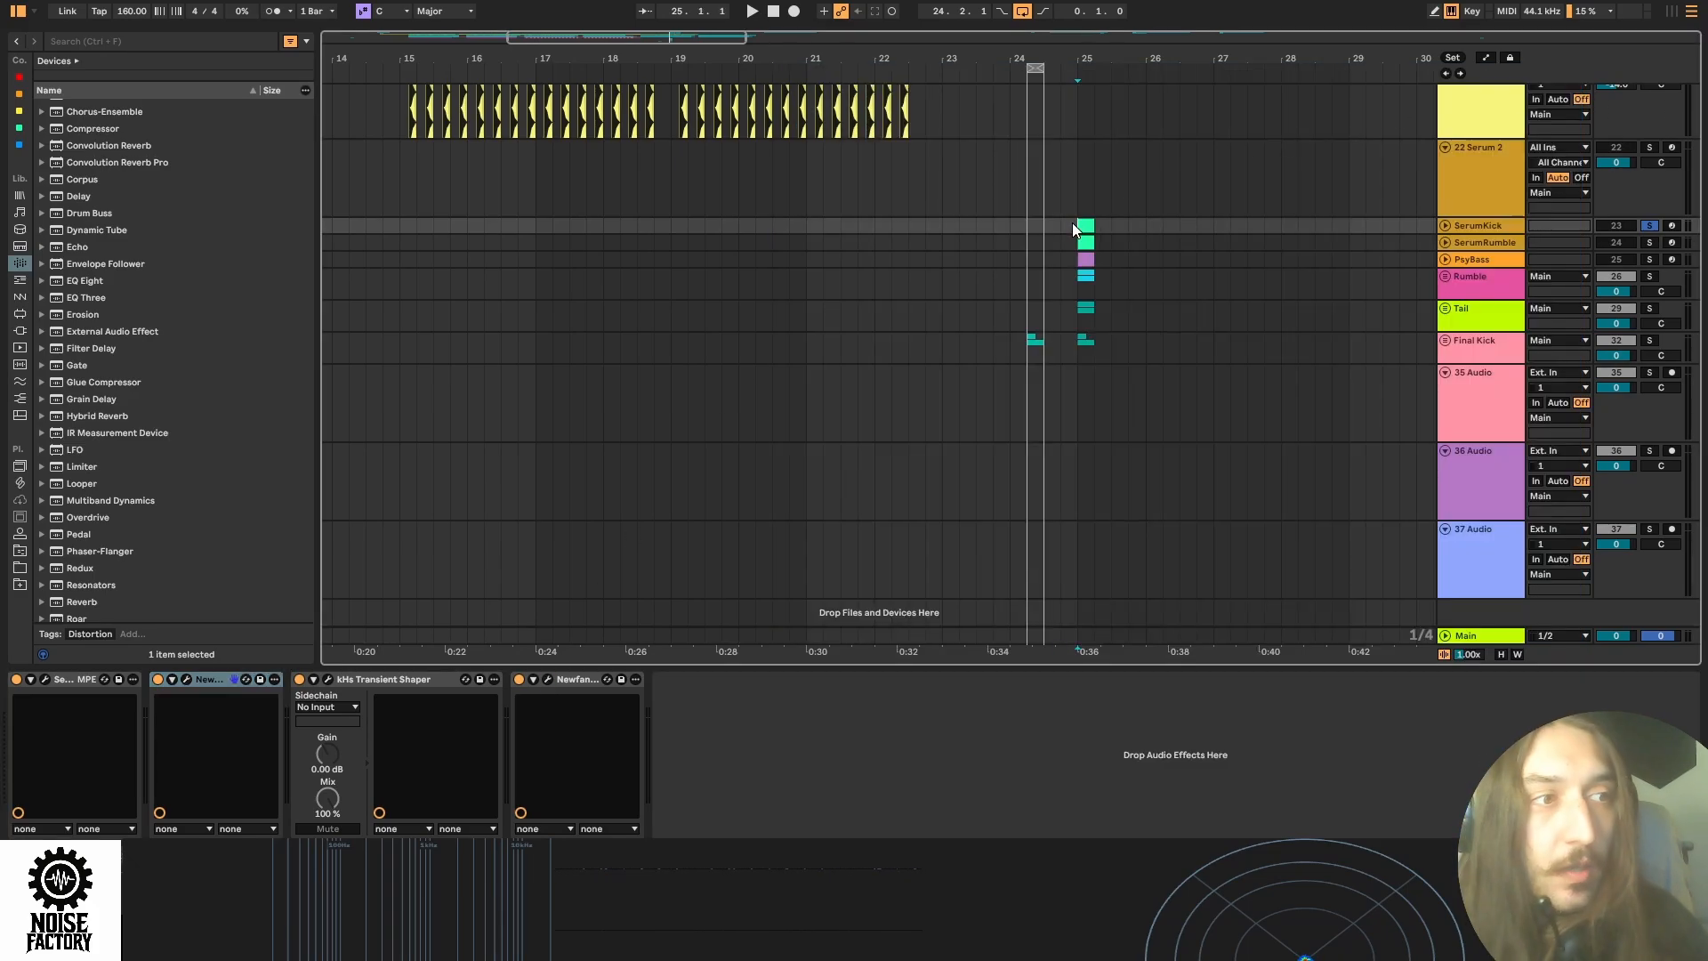
pyautogui.press('space')
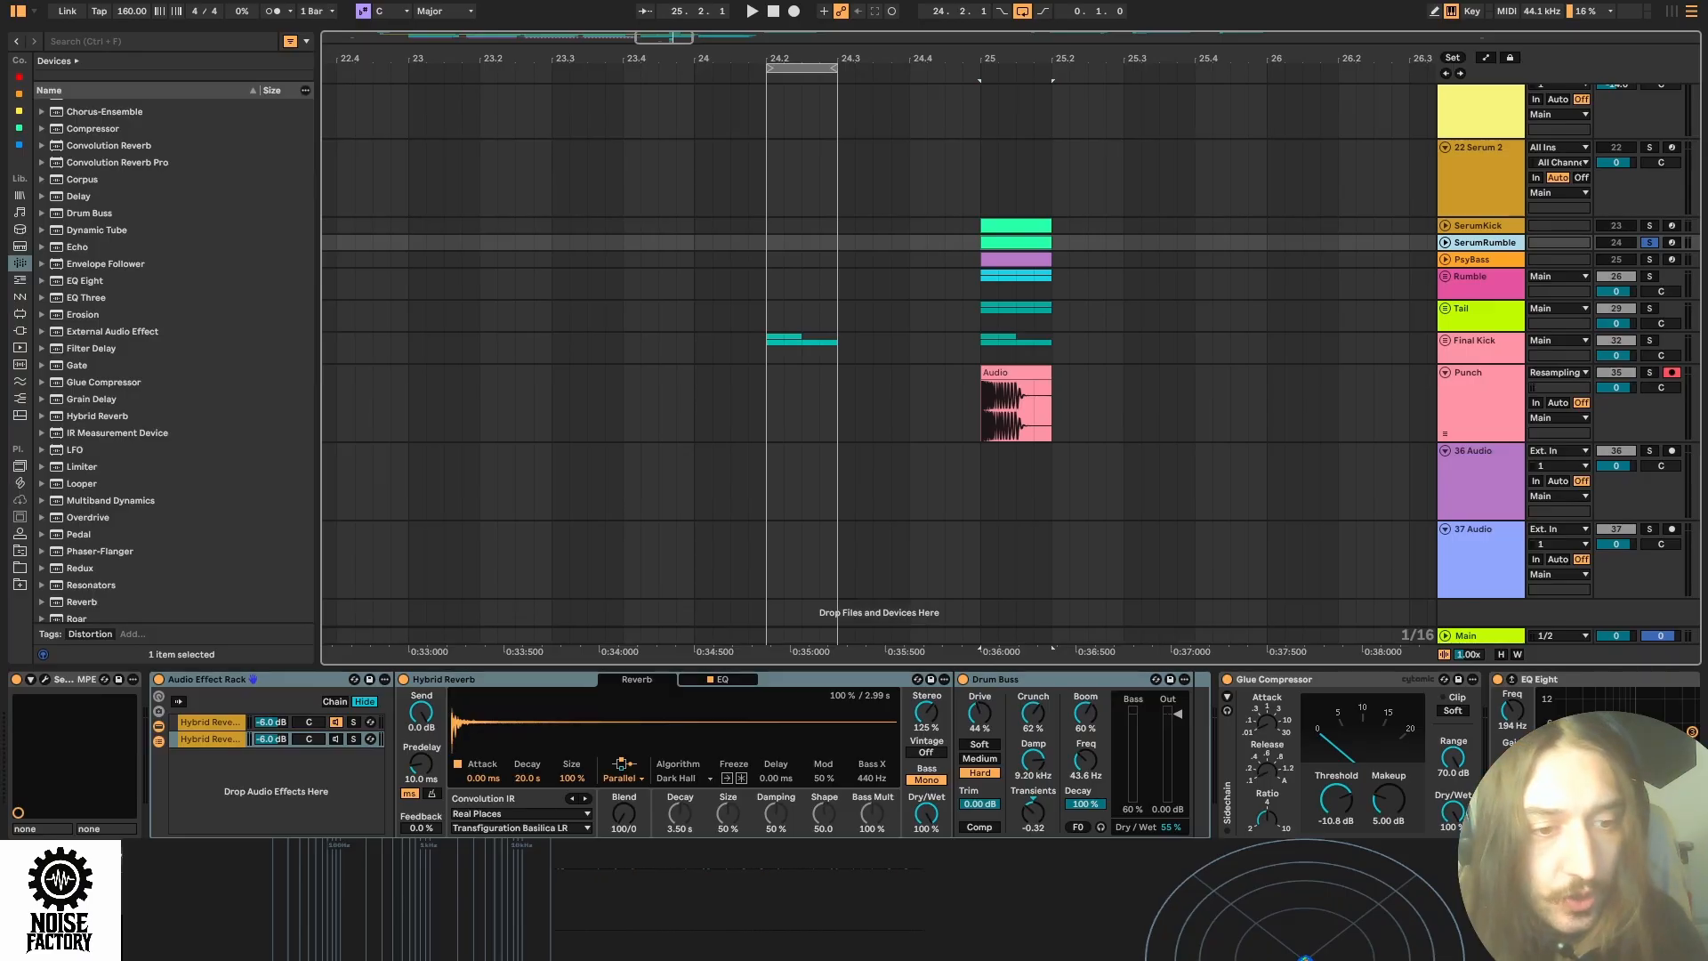
# Examine the Serum 2 oscillator settings on the SerumRumble track and audition its sound without the effect racks.
pyautogui.click(45, 680)
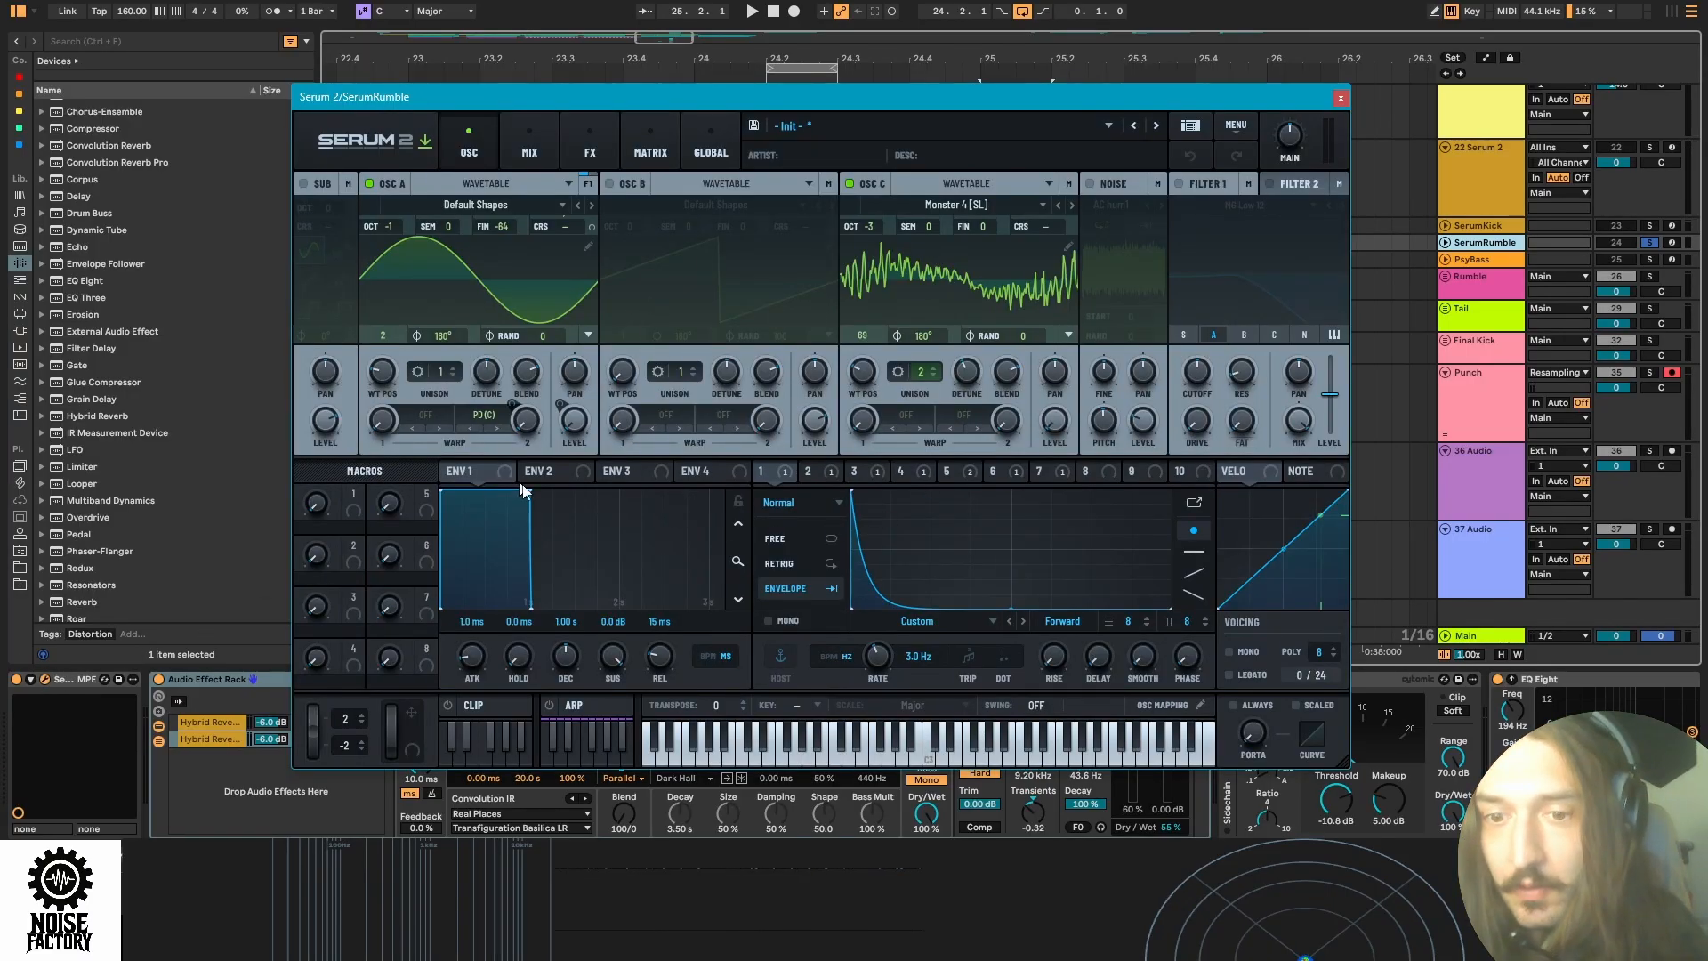
pyautogui.hotkey('ctrl', 'alt', 'p')
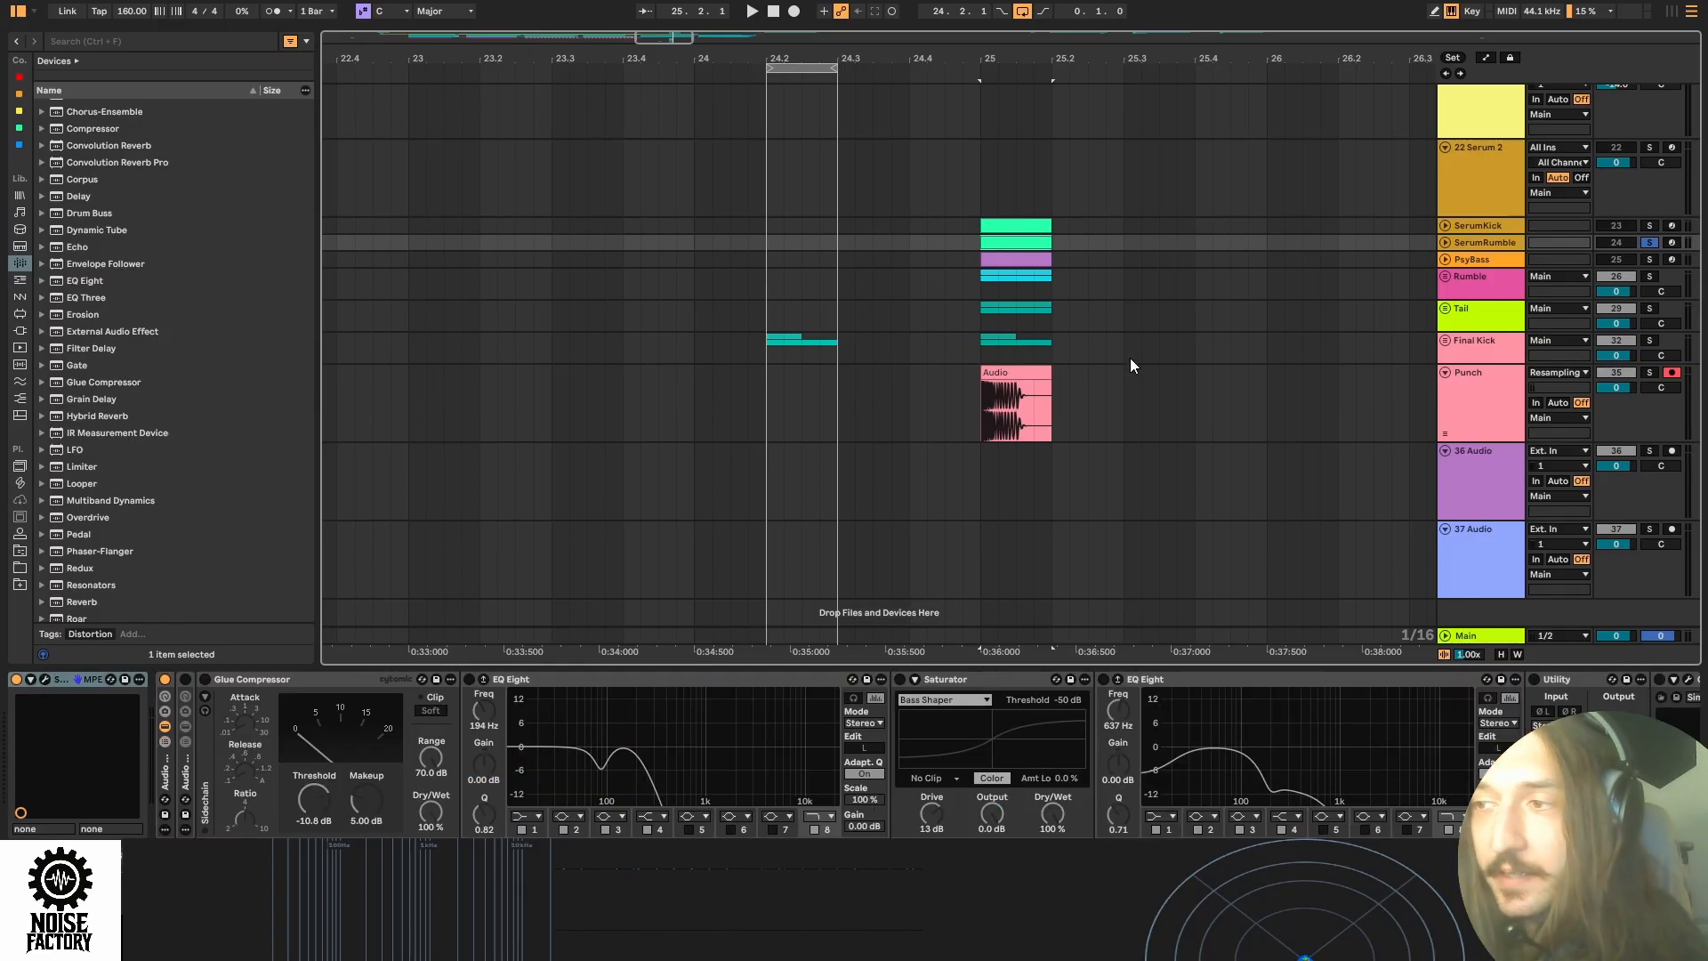
pyautogui.press('space')
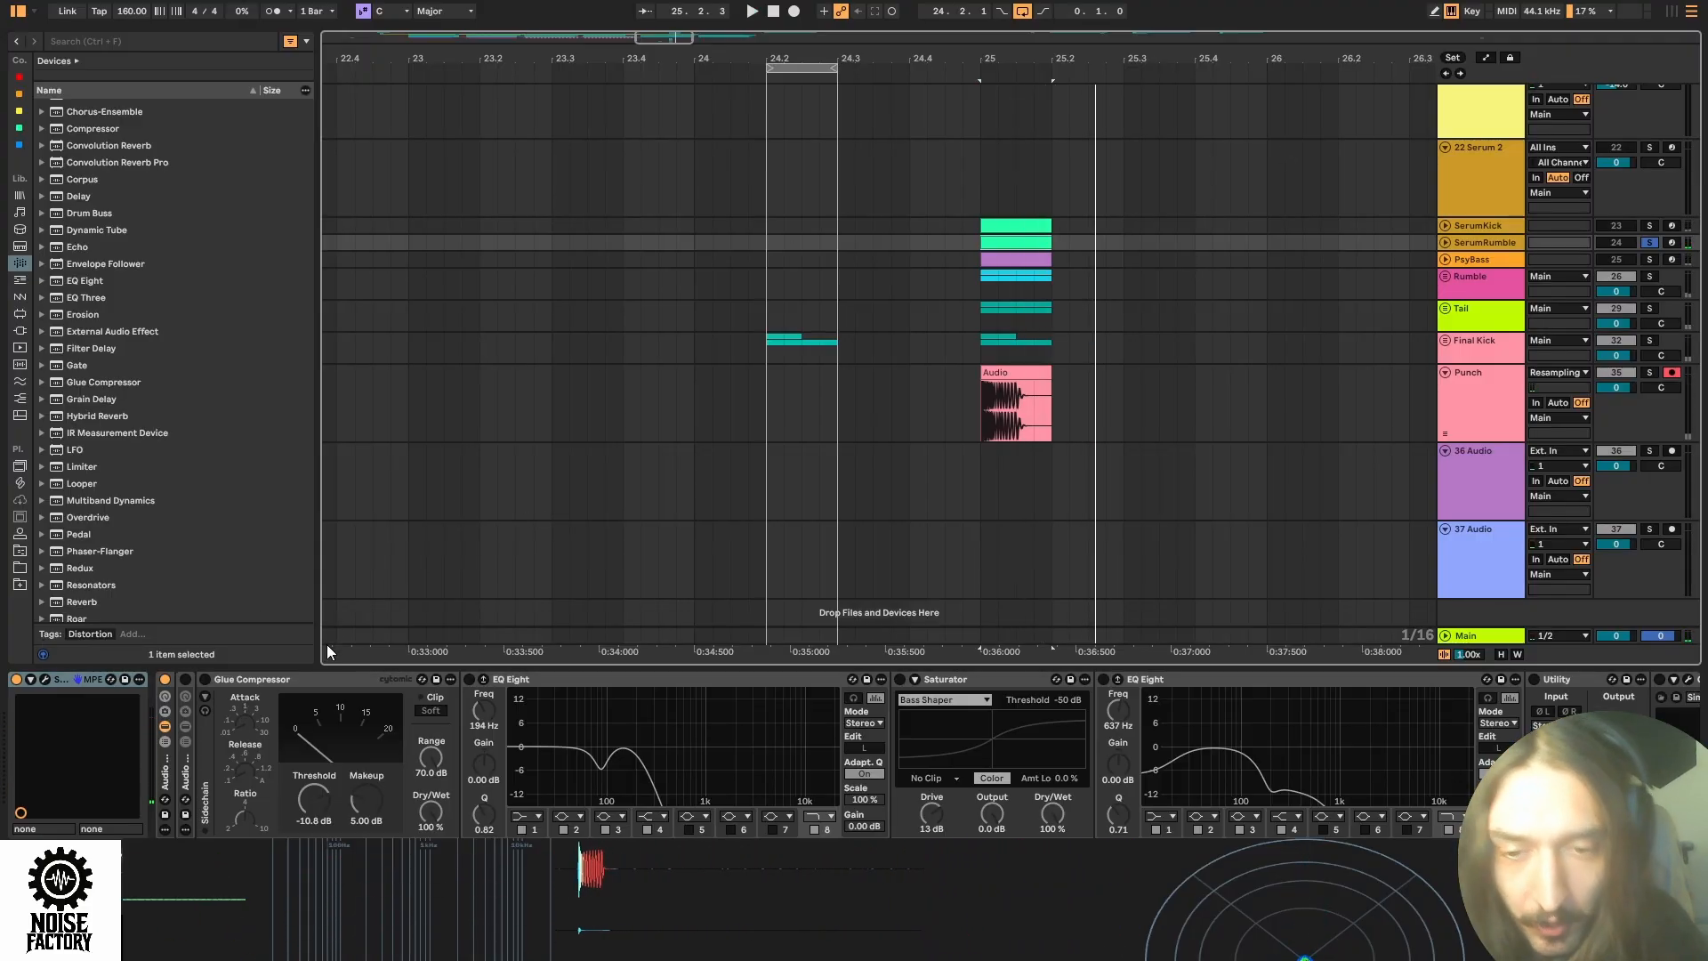
pyautogui.hotkey('ctrl', 'z')
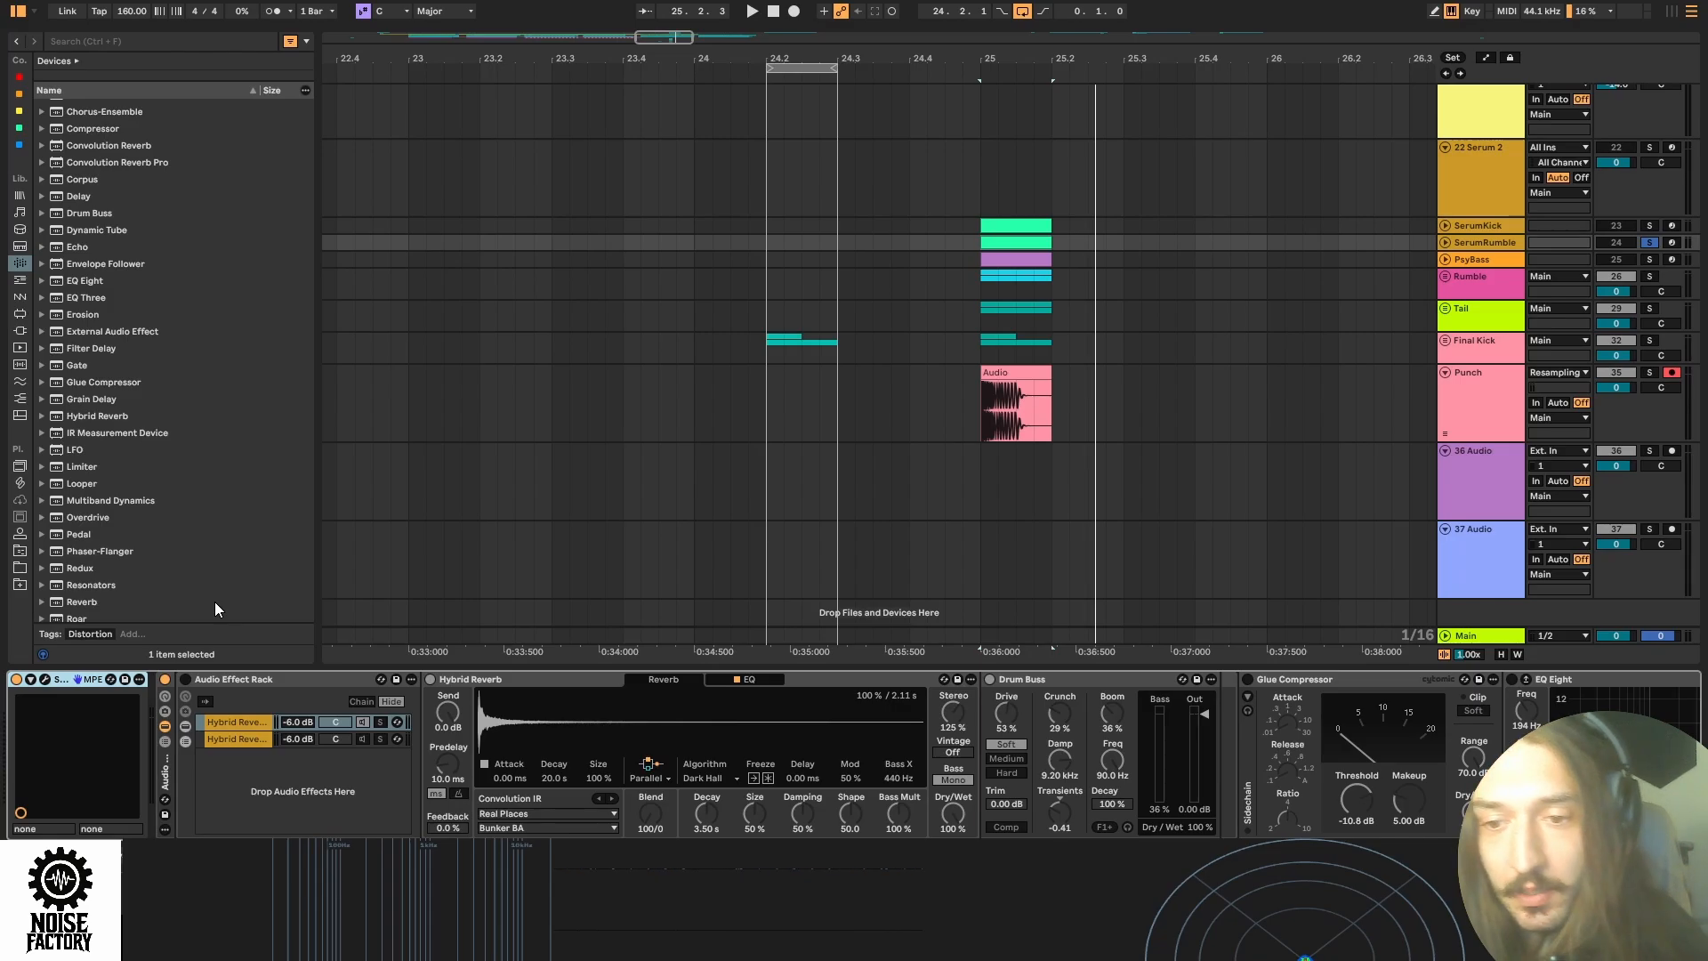
# Audition the SerumRumble rack's first Hybrid Reverb chain from just before bar 25 and switch to the second chain.
pyautogui.click(231, 740)
pyautogui.press('Up')
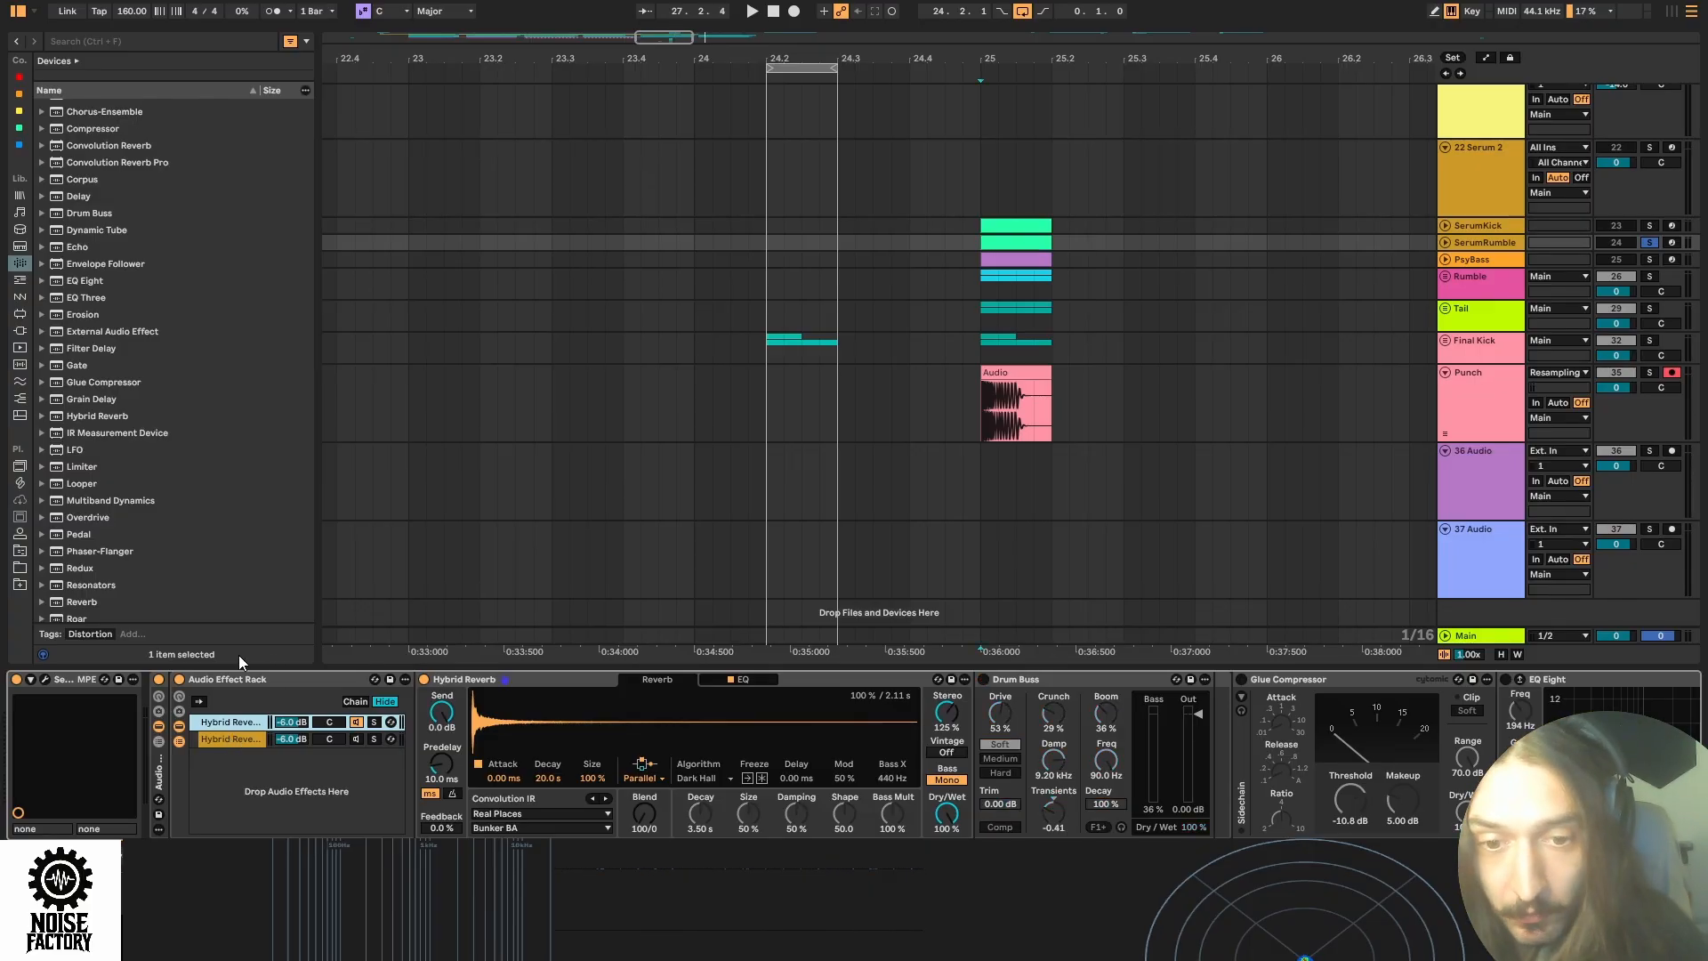
pyautogui.click(944, 245)
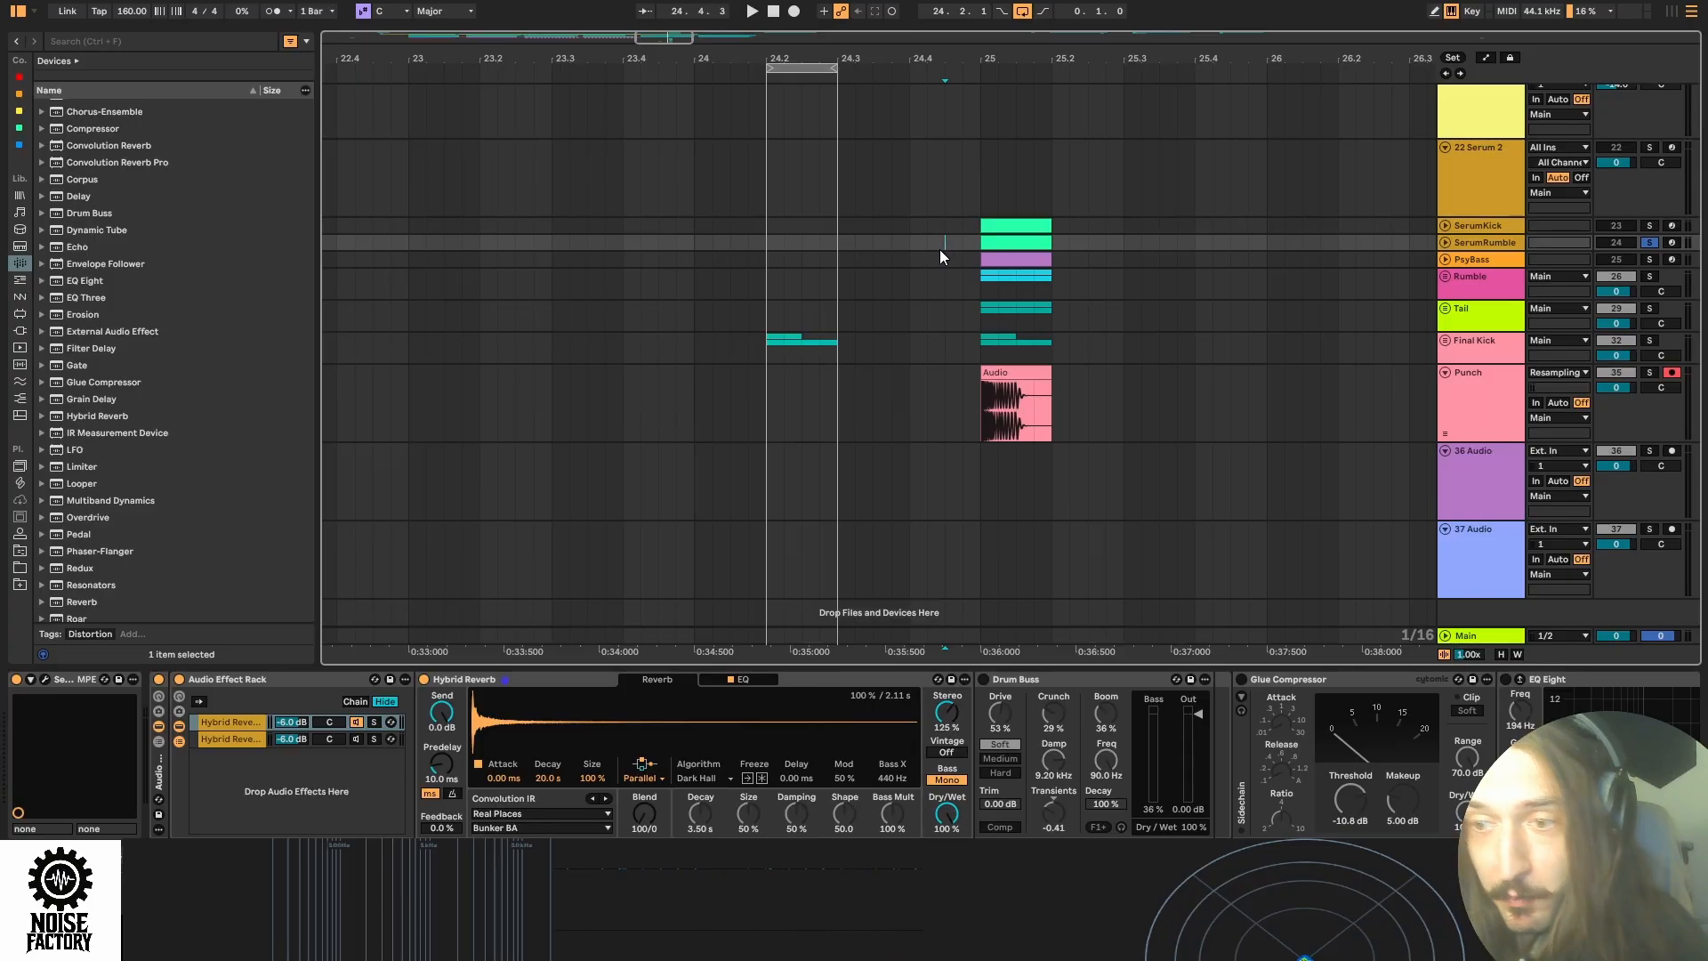
pyautogui.press('space')
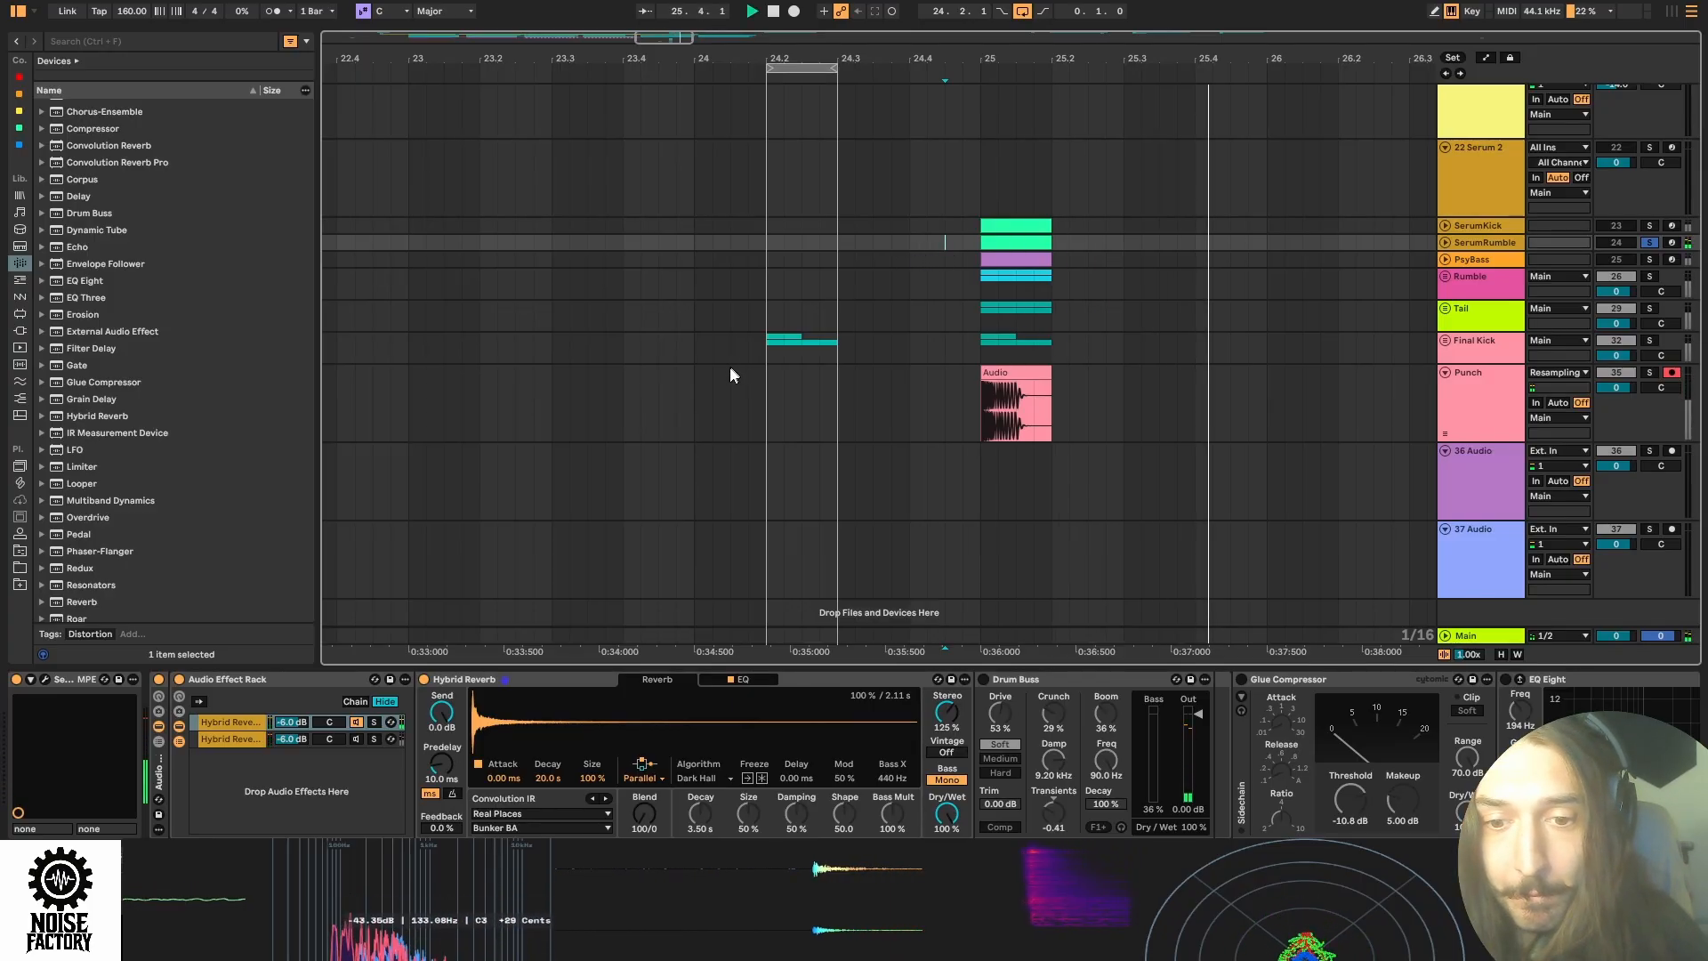
pyautogui.click(355, 738)
pyautogui.press('space')
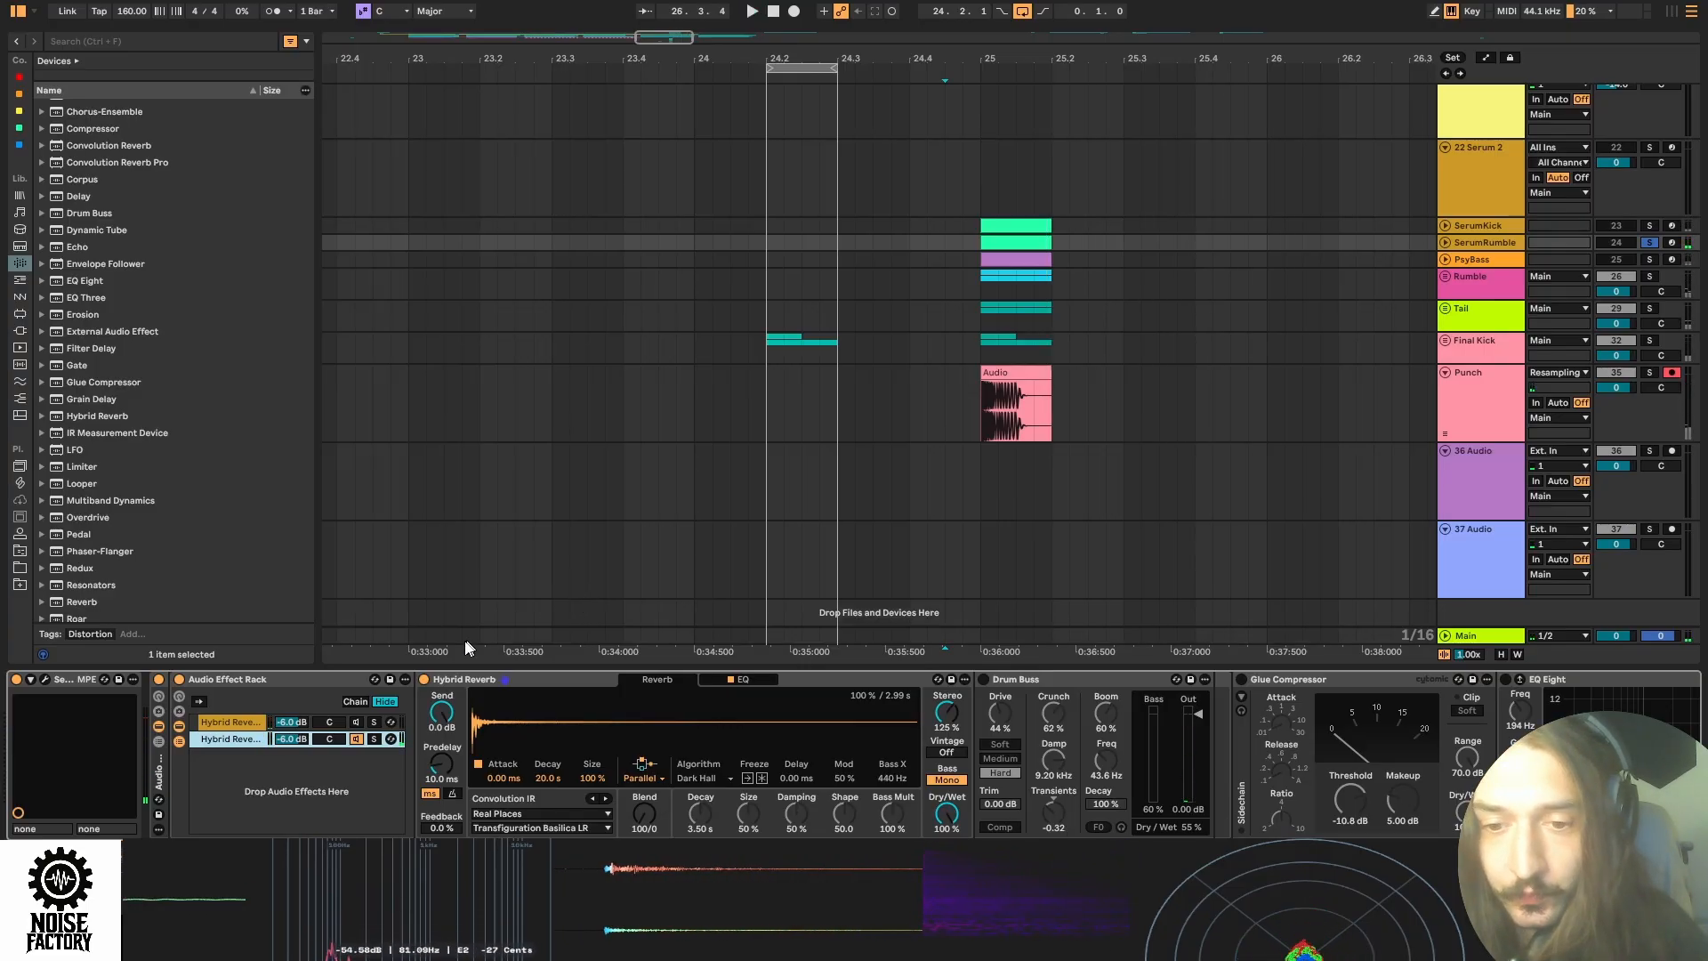
# Turn on Drum Buss in the SerumRumble rack's first Hybrid Reverb chain.
pyautogui.click(238, 721)
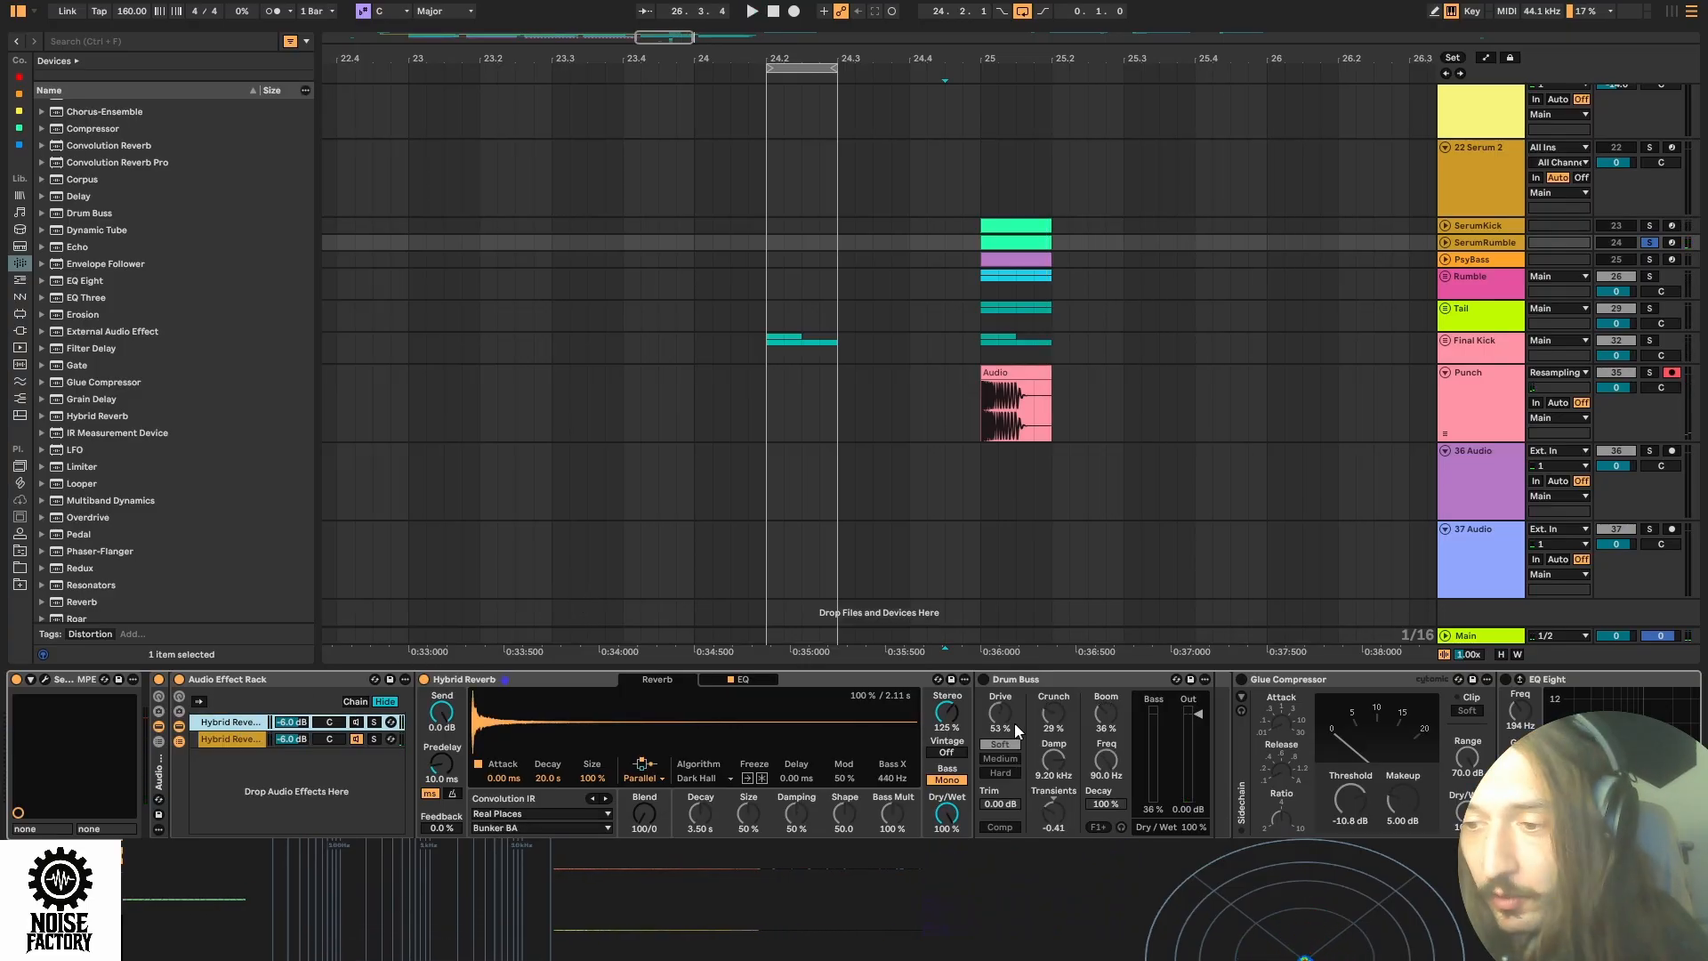
pyautogui.click(984, 680)
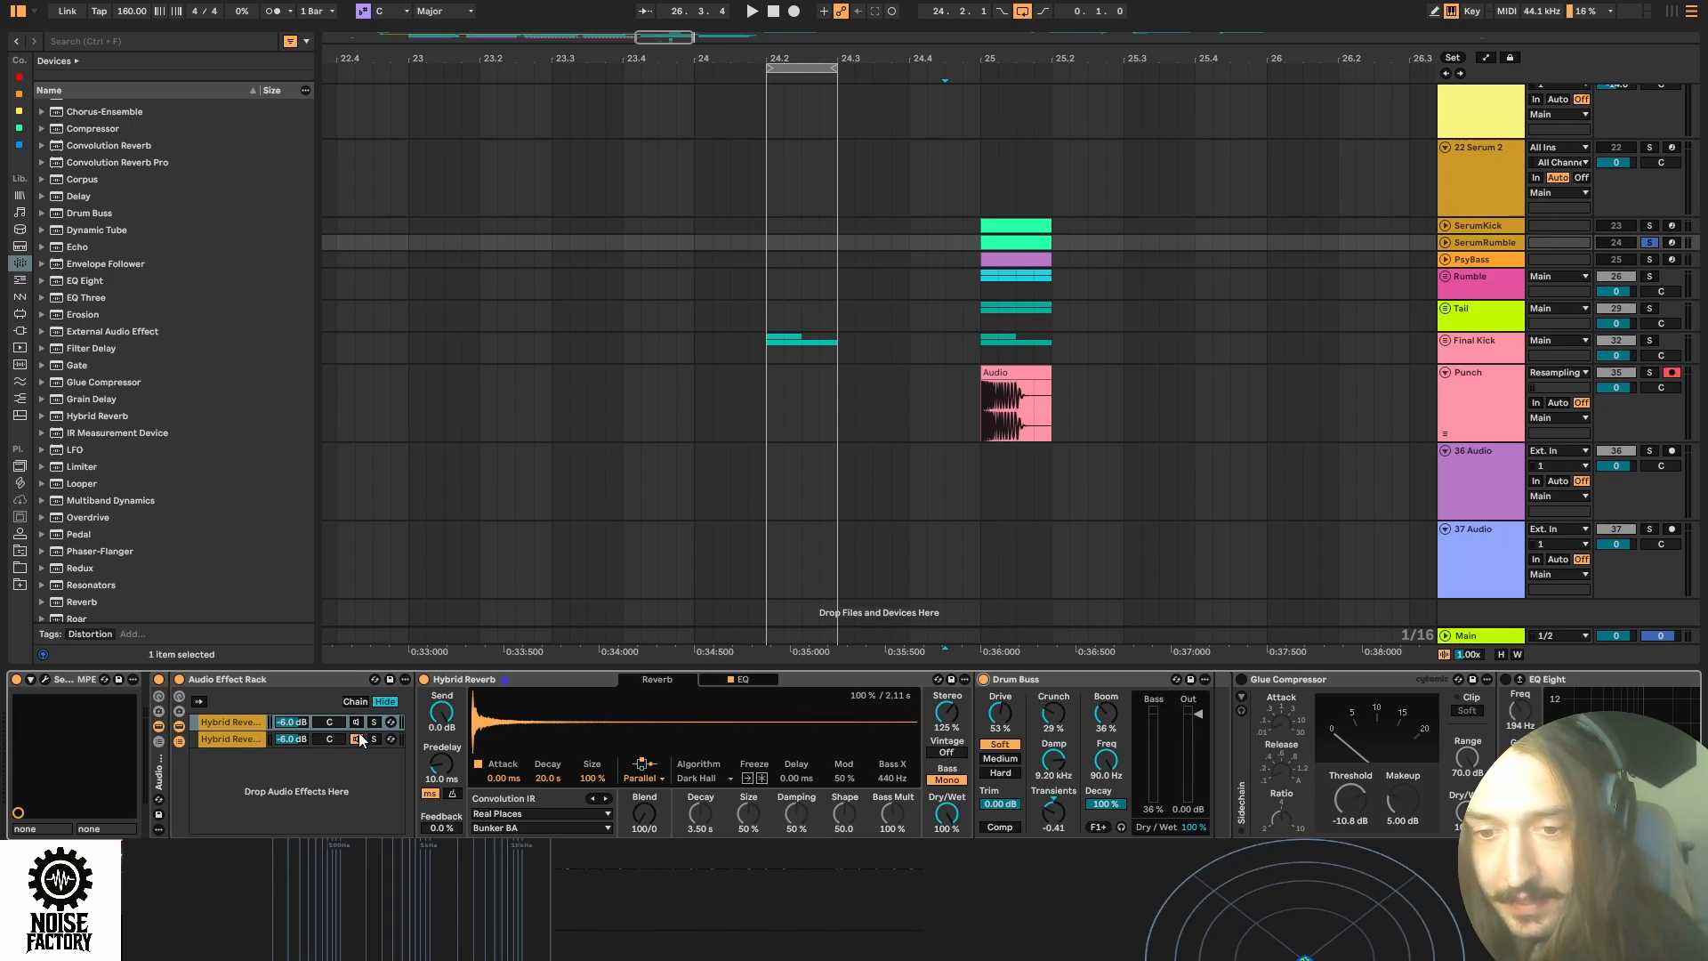
# Activate both Hybrid Reverb chains in the SerumRumble rack and play the rumble with them combined.
pyautogui.click(218, 739)
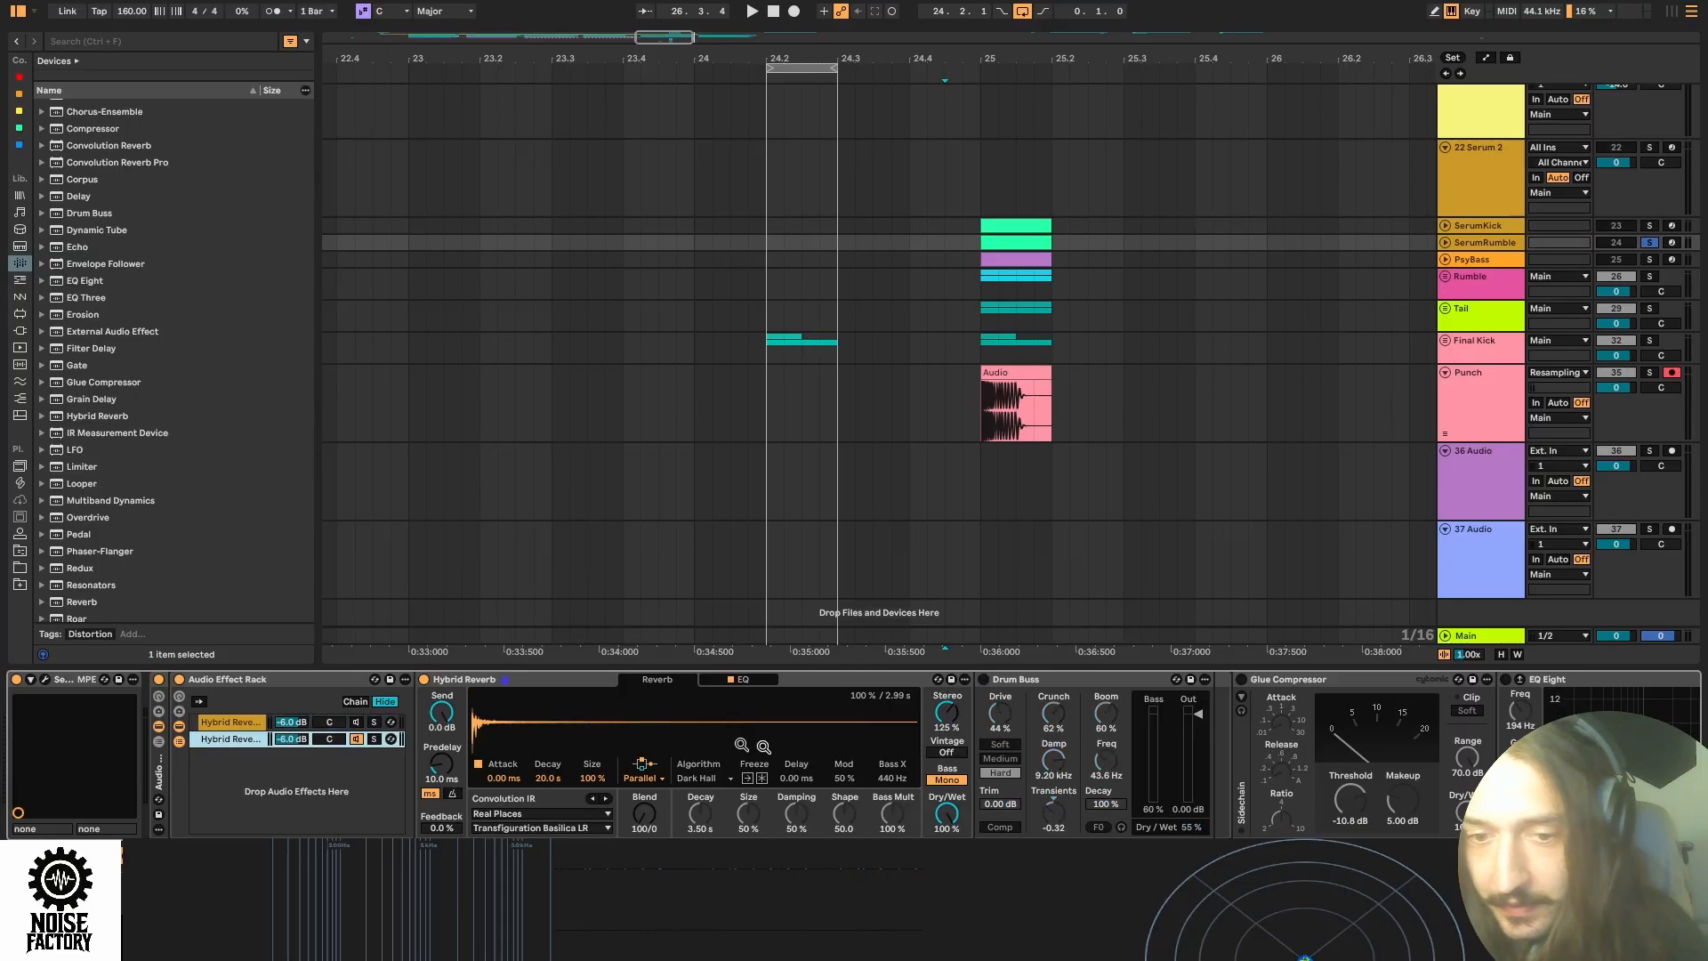
pyautogui.press('Up')
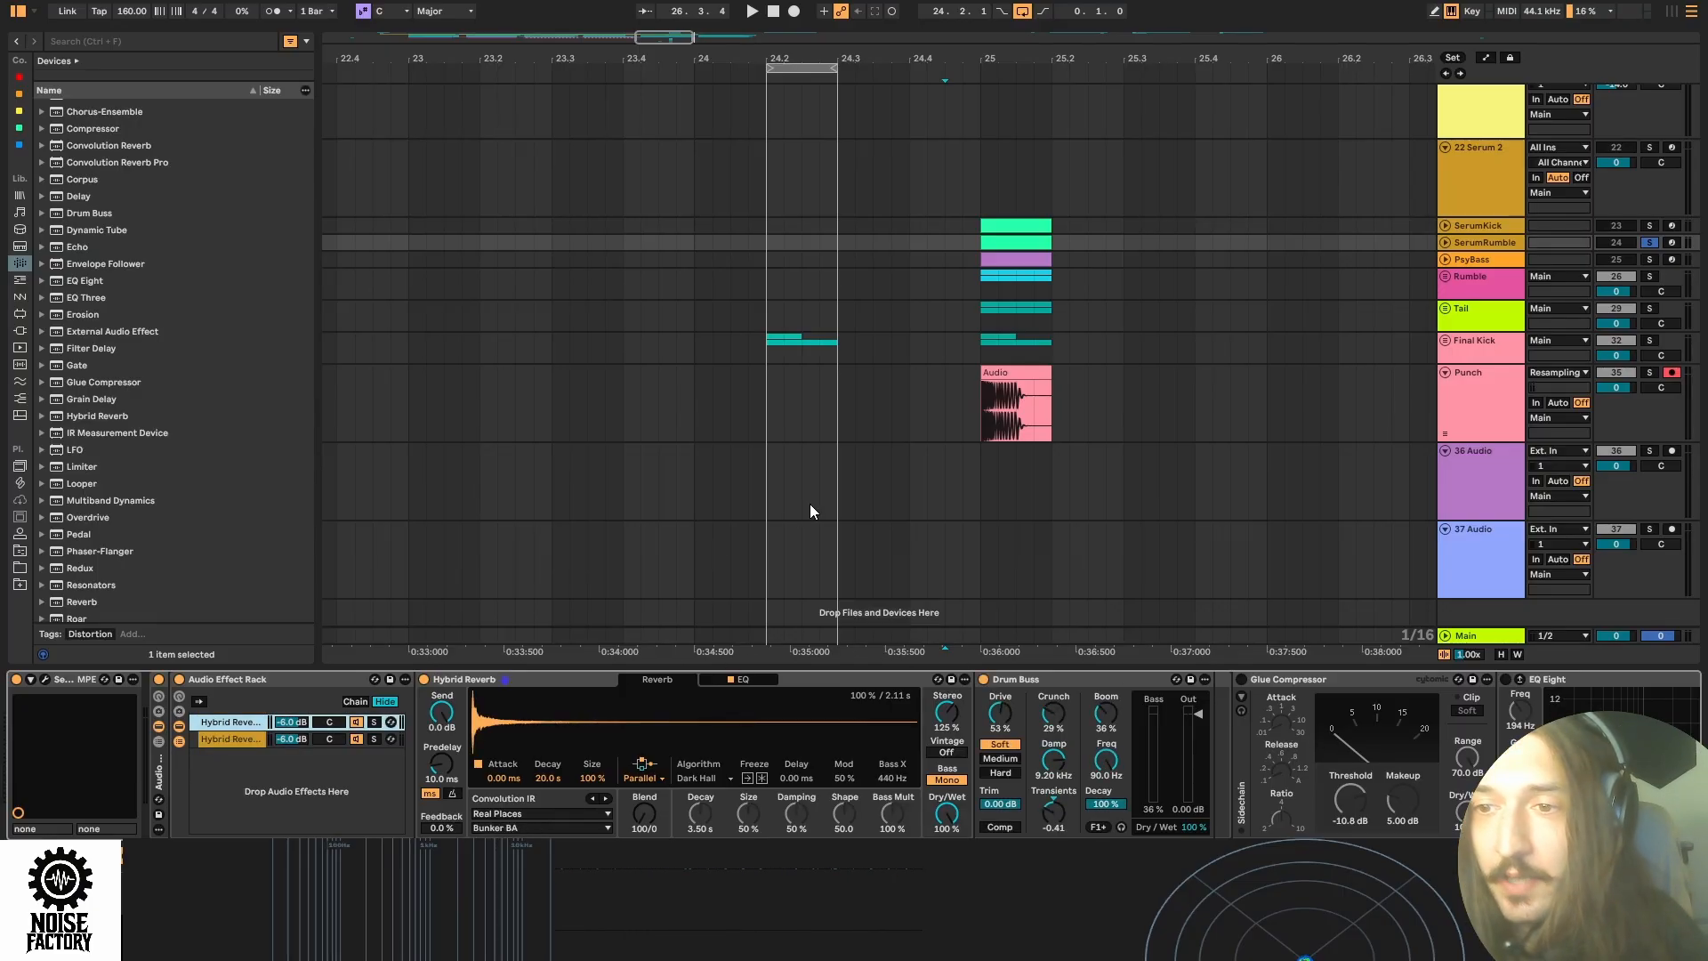
pyautogui.press('space')
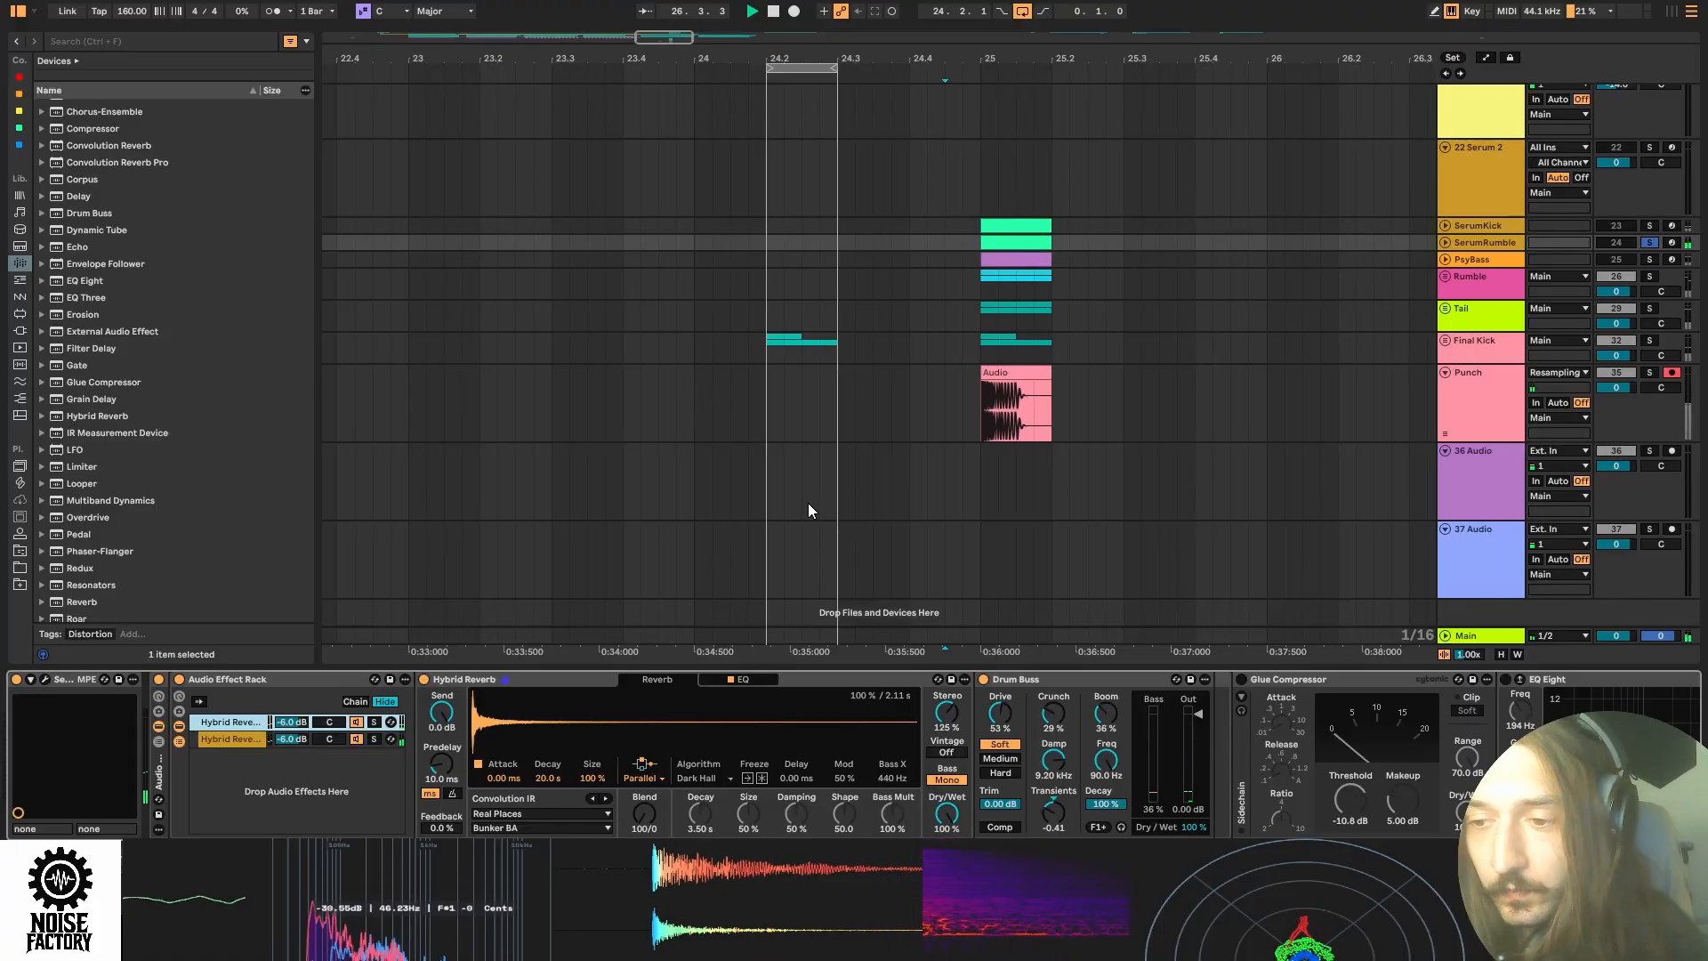
# Turn on the Glue Compressor and the 194 Hz EQ Eight after Drum Buss on the SerumRumble track, auditioning each.
pyautogui.hscroll(10, 639, 685)
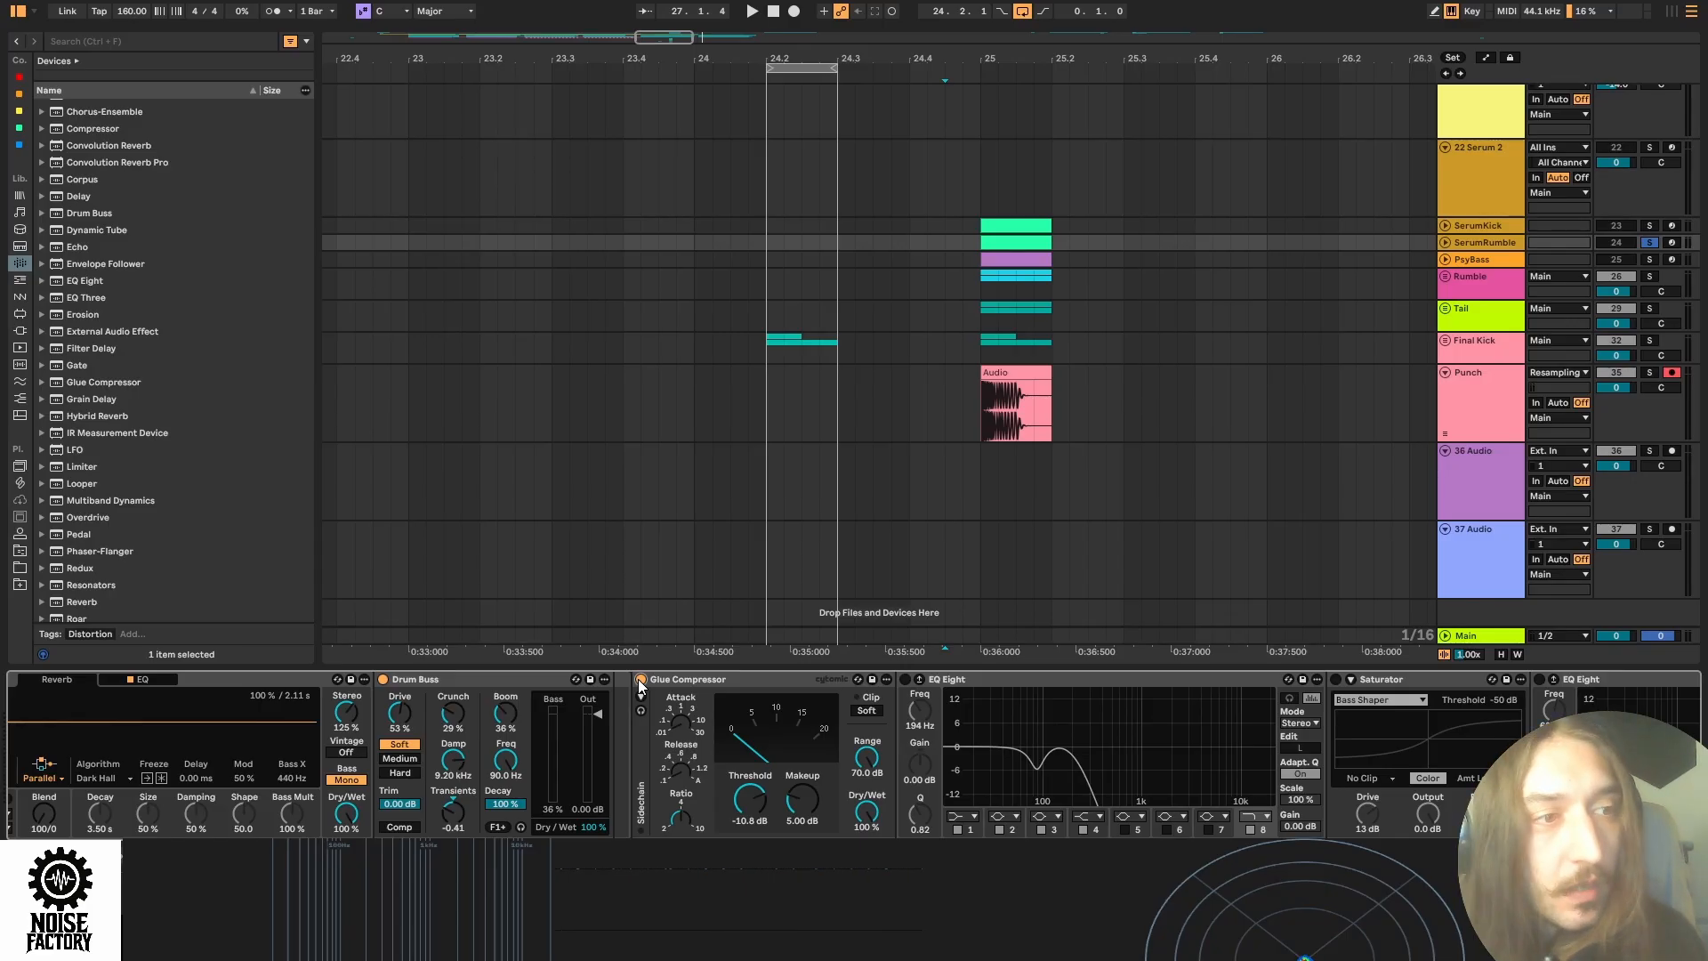
pyautogui.click(729, 679)
pyautogui.press('space')
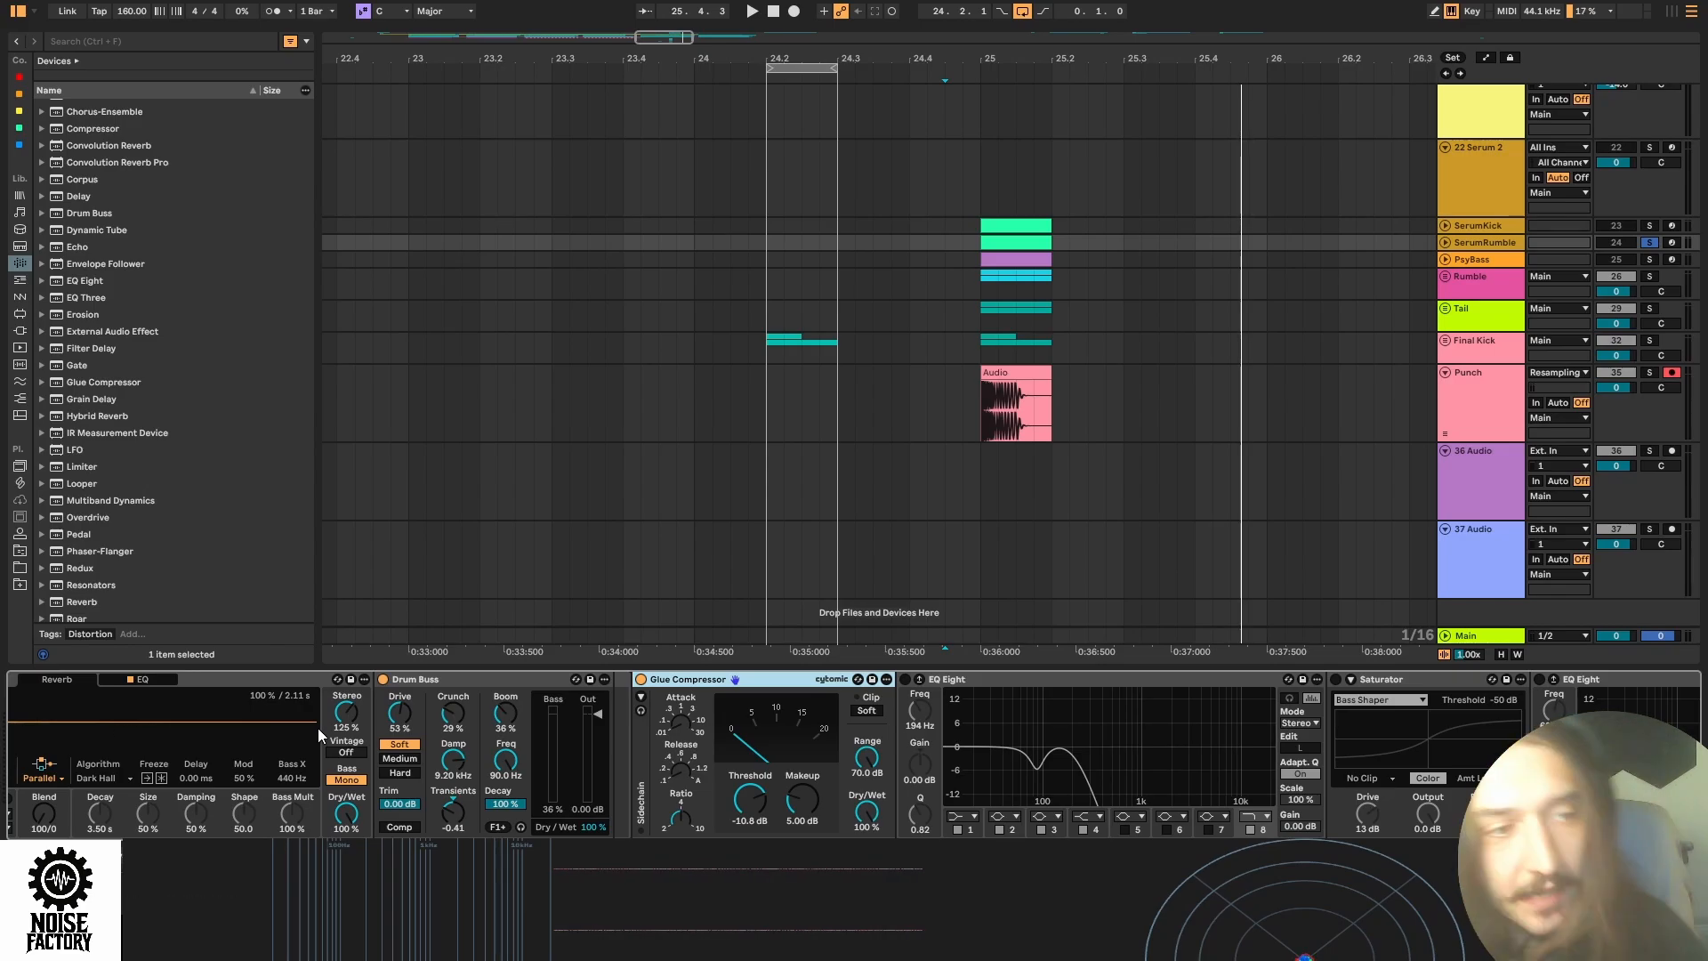
pyautogui.press('space')
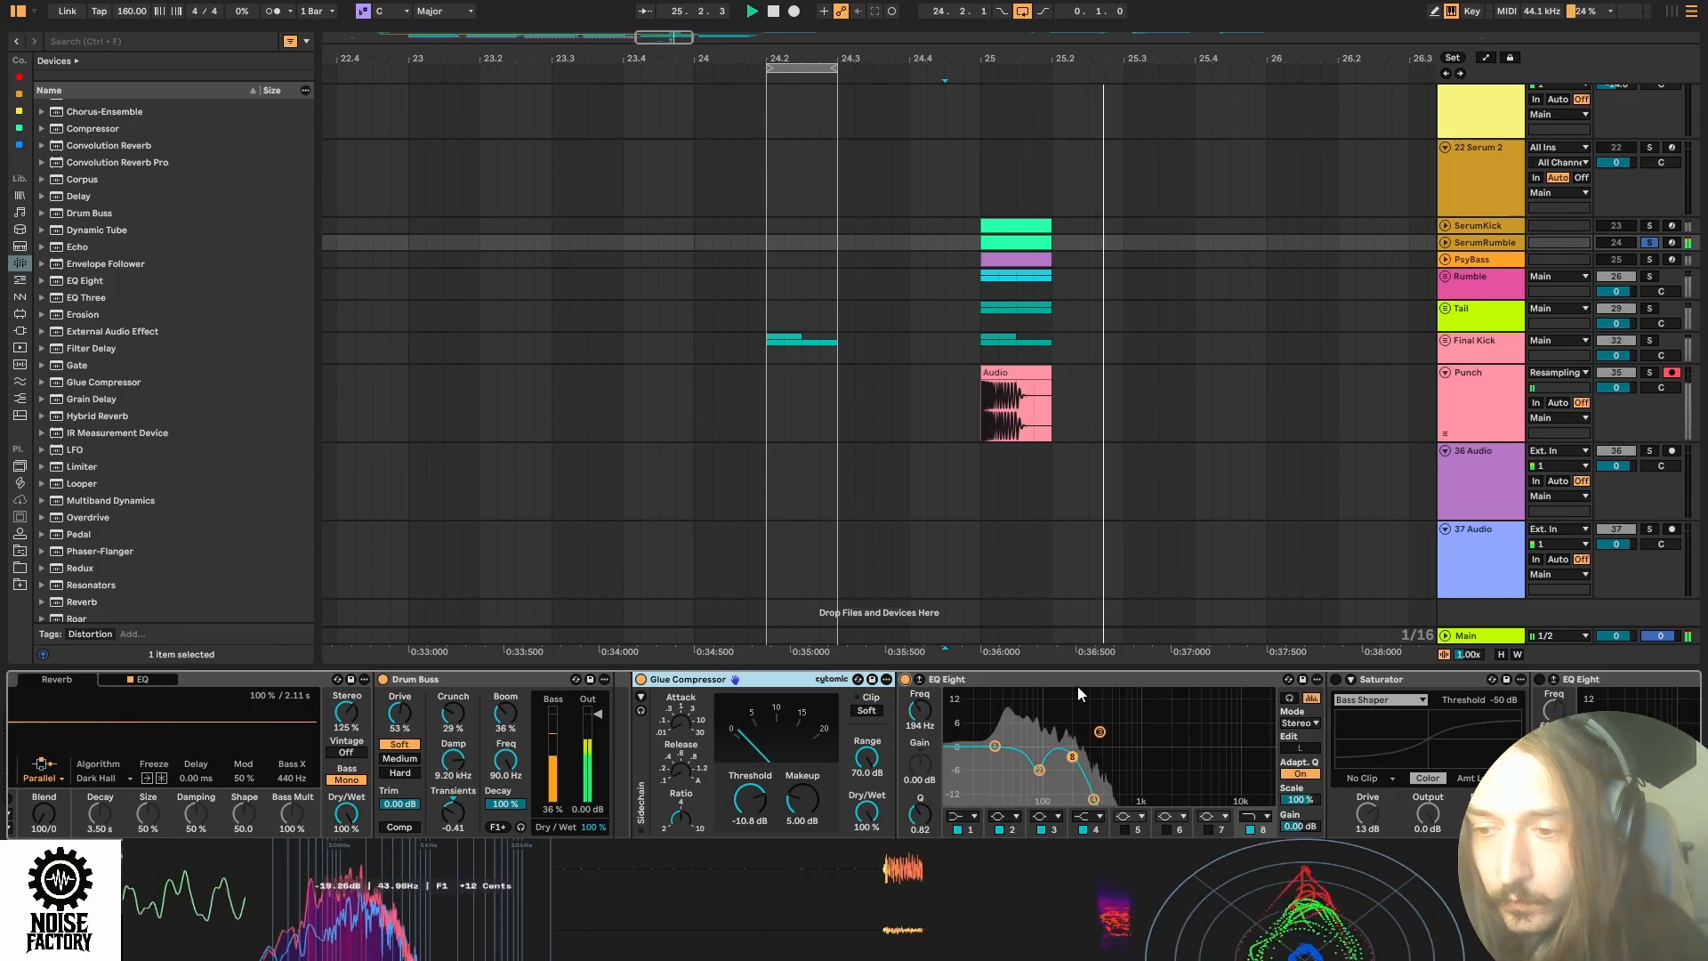
pyautogui.press('space')
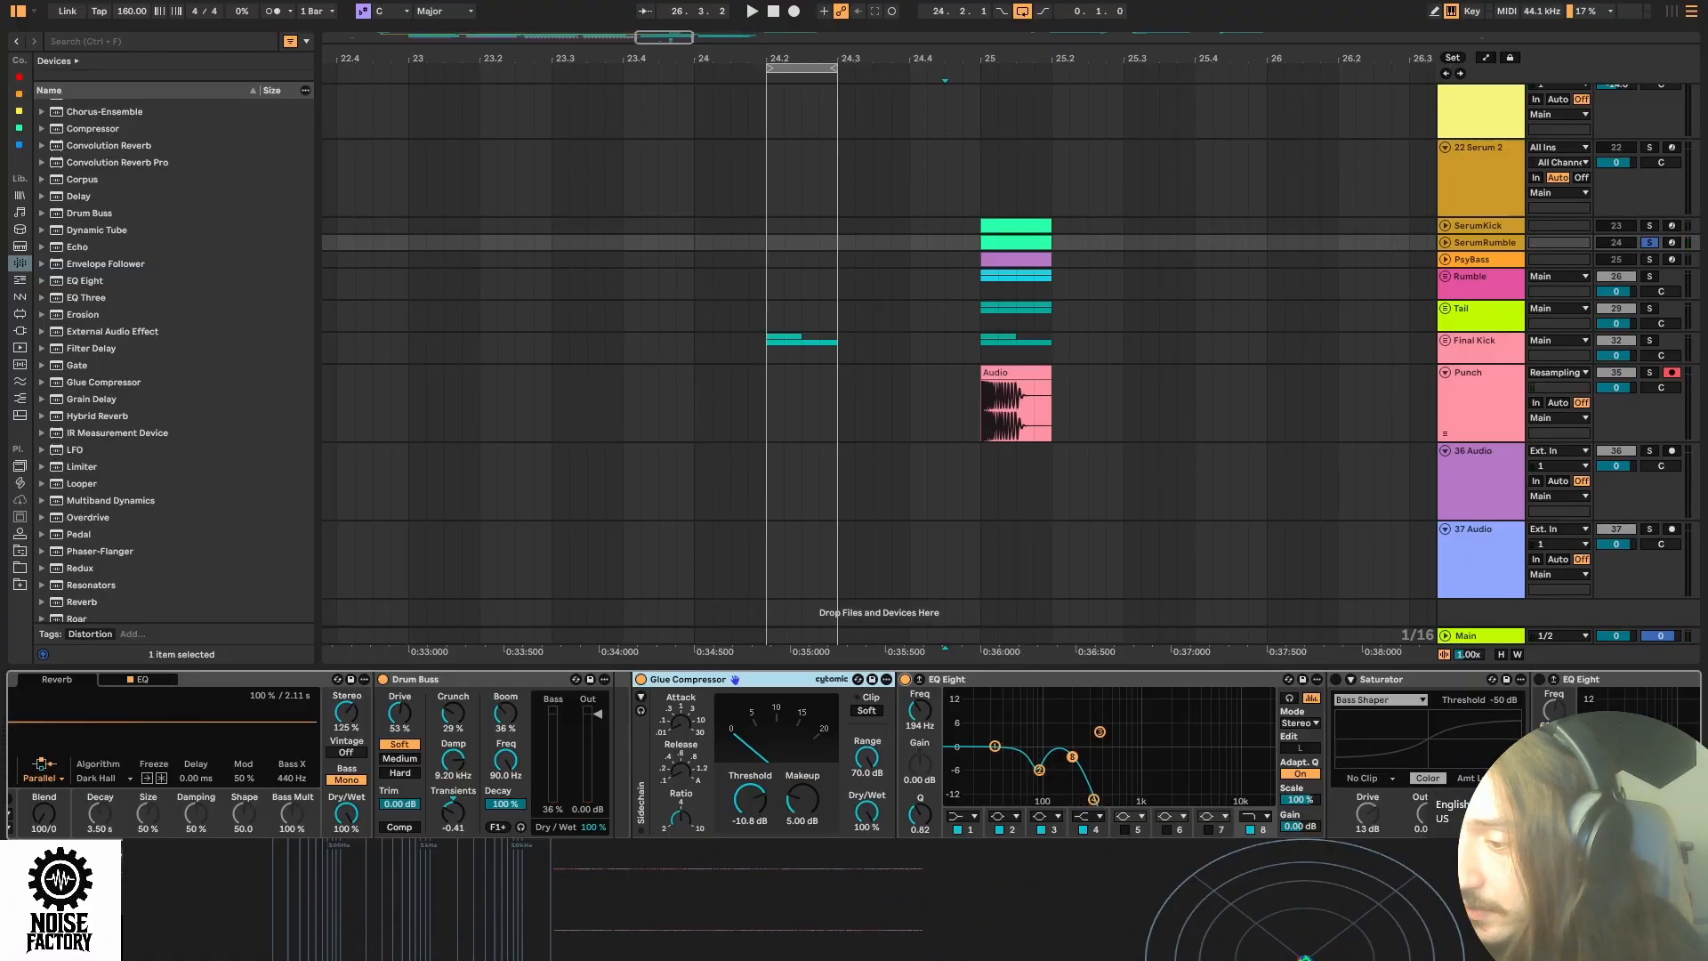
# Enable the Bass Shaper Saturator and the 637 Hz EQ Eight on the SerumRumble track while auditioning the rumble.
pyautogui.press('space')
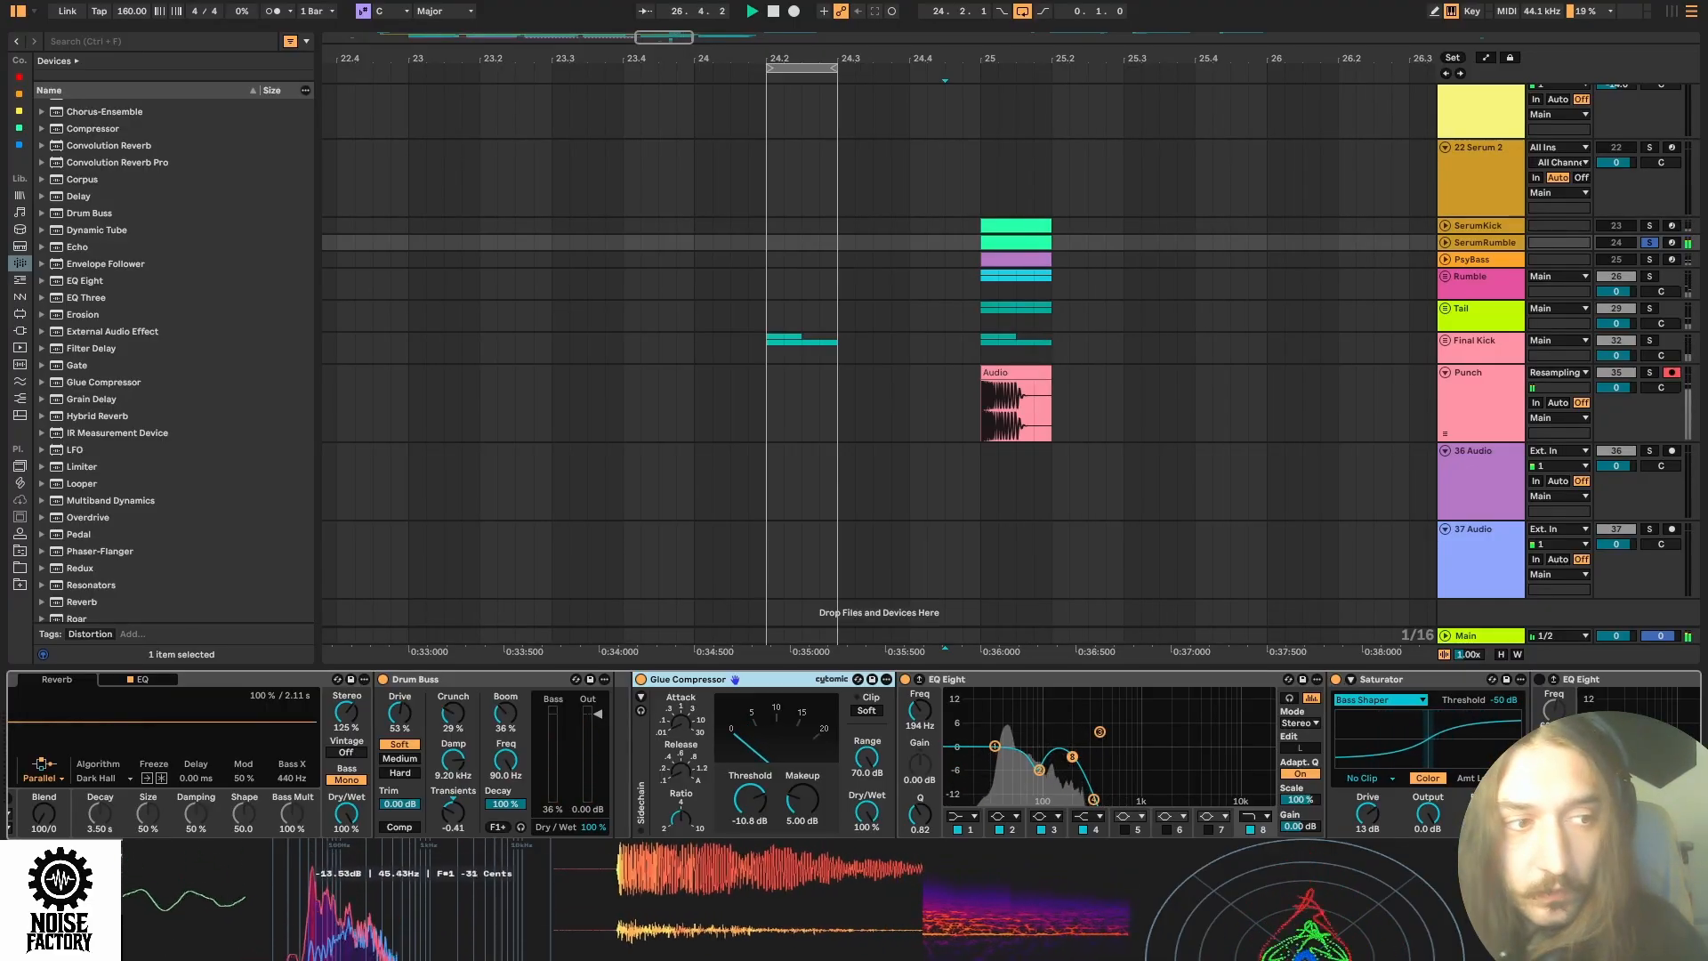
pyautogui.hscroll(5, 854, 756)
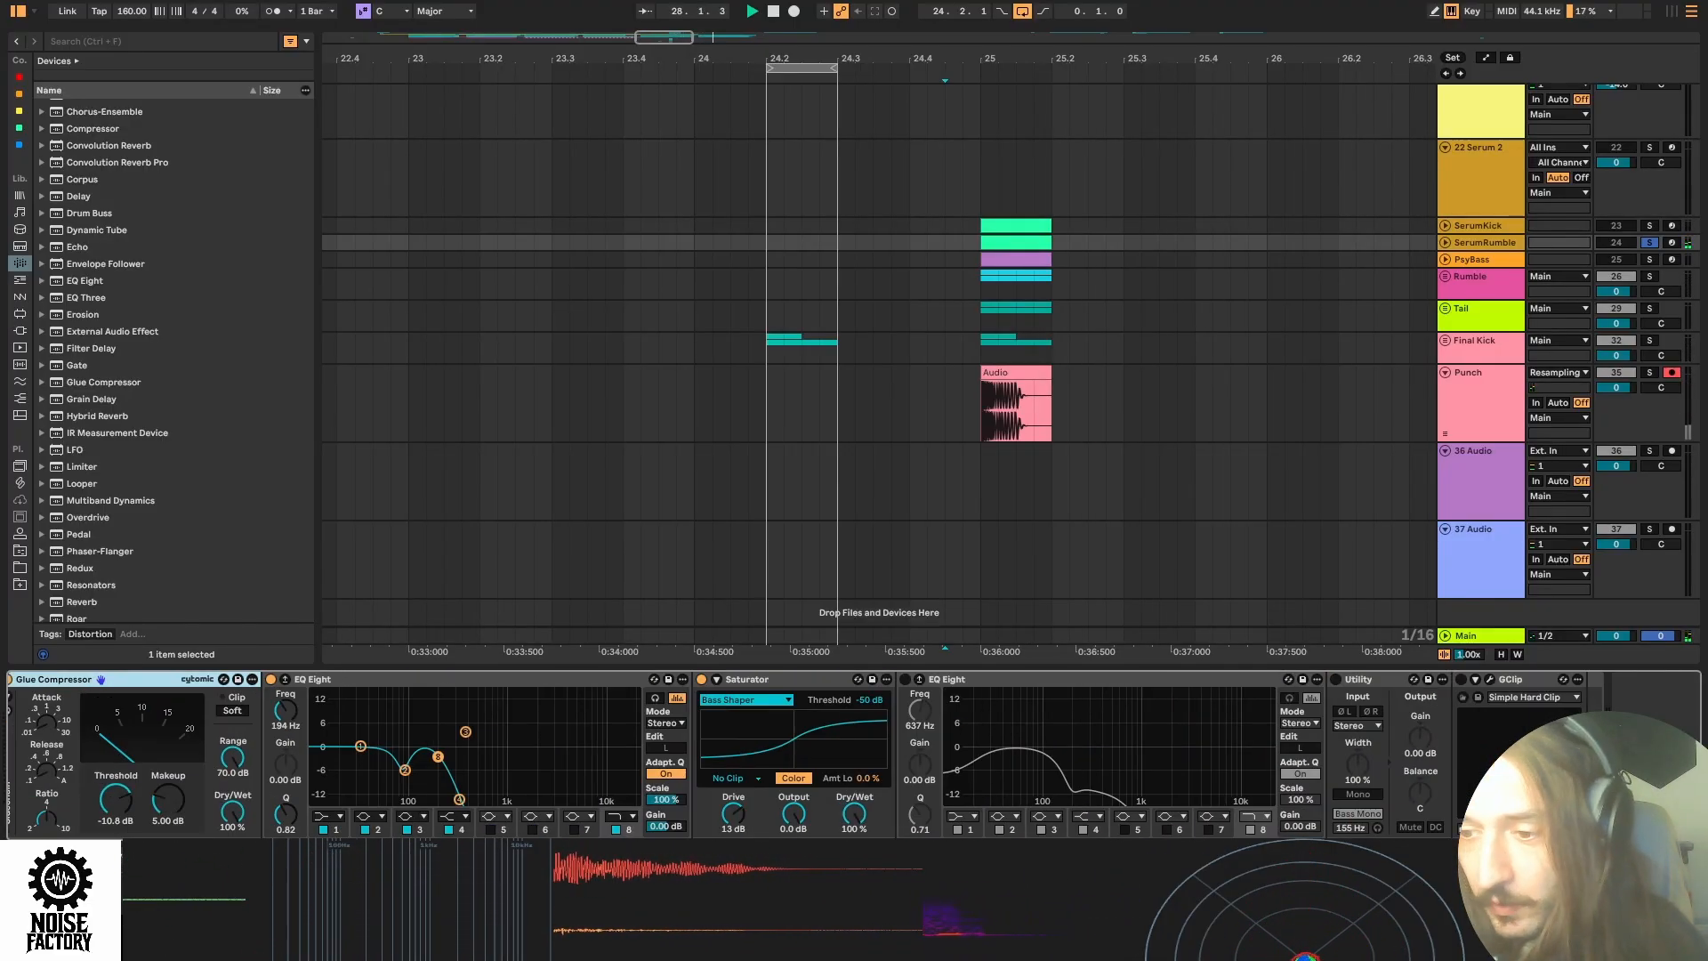
pyautogui.click(905, 679)
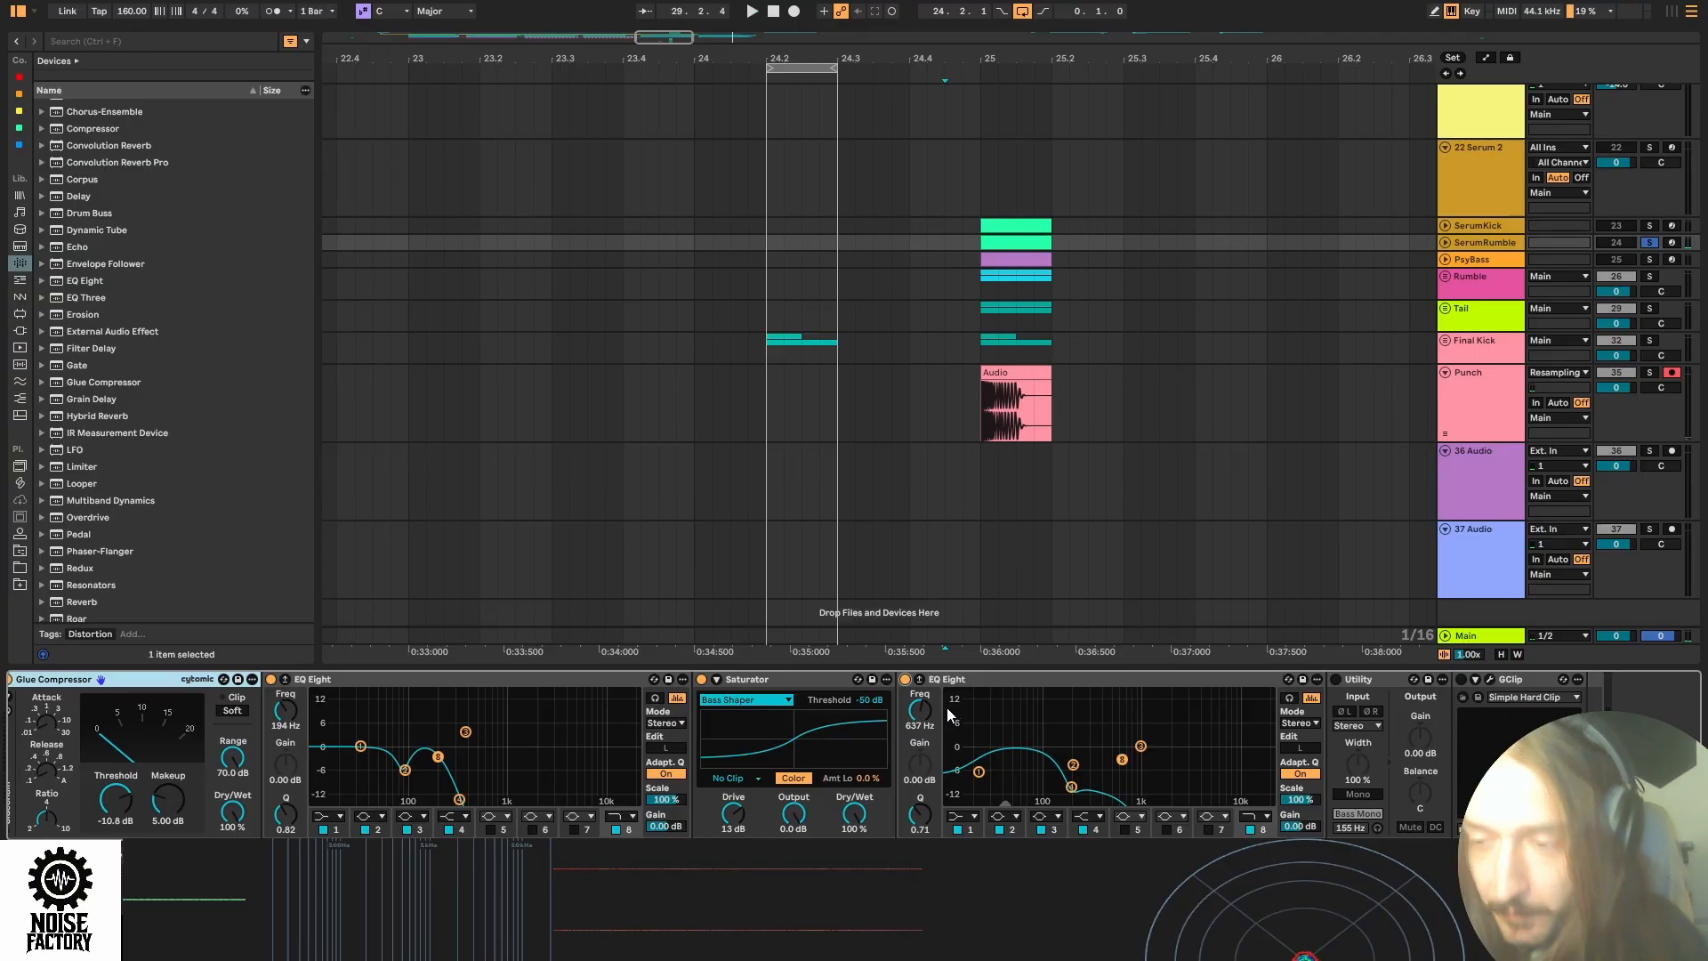
pyautogui.click(985, 646)
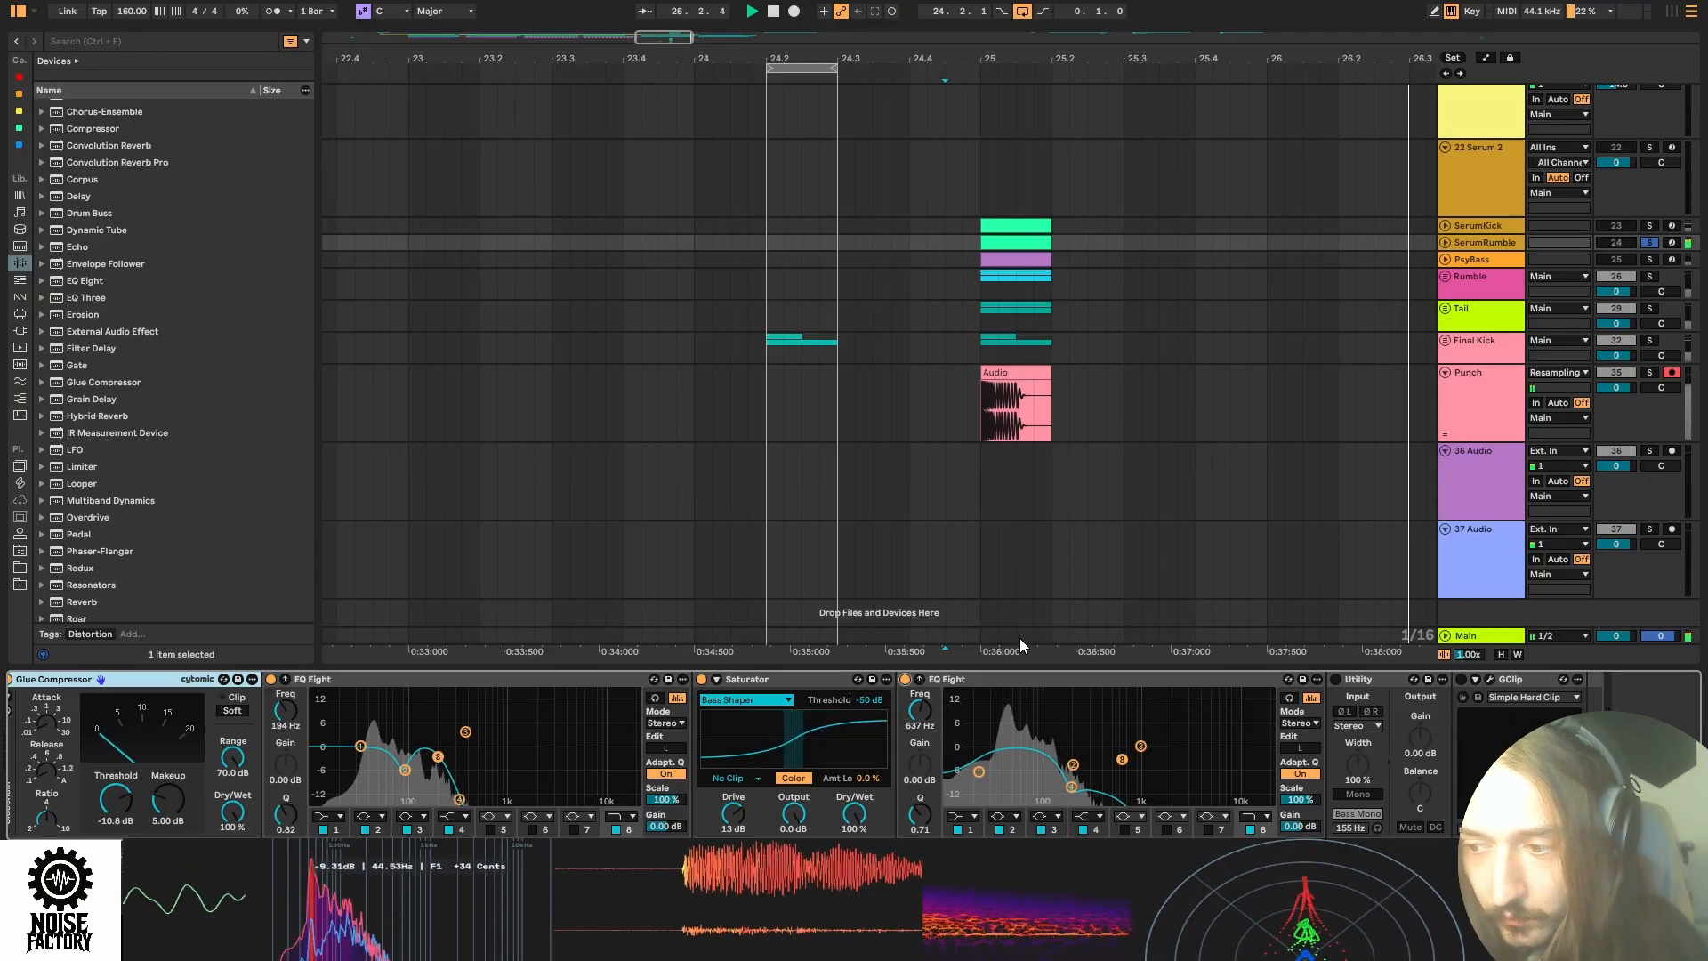
# Turn on Utility and GClip at the end of the SerumRumble chain, playing the rumble between them.
pyautogui.click(1337, 681)
pyautogui.press('space')
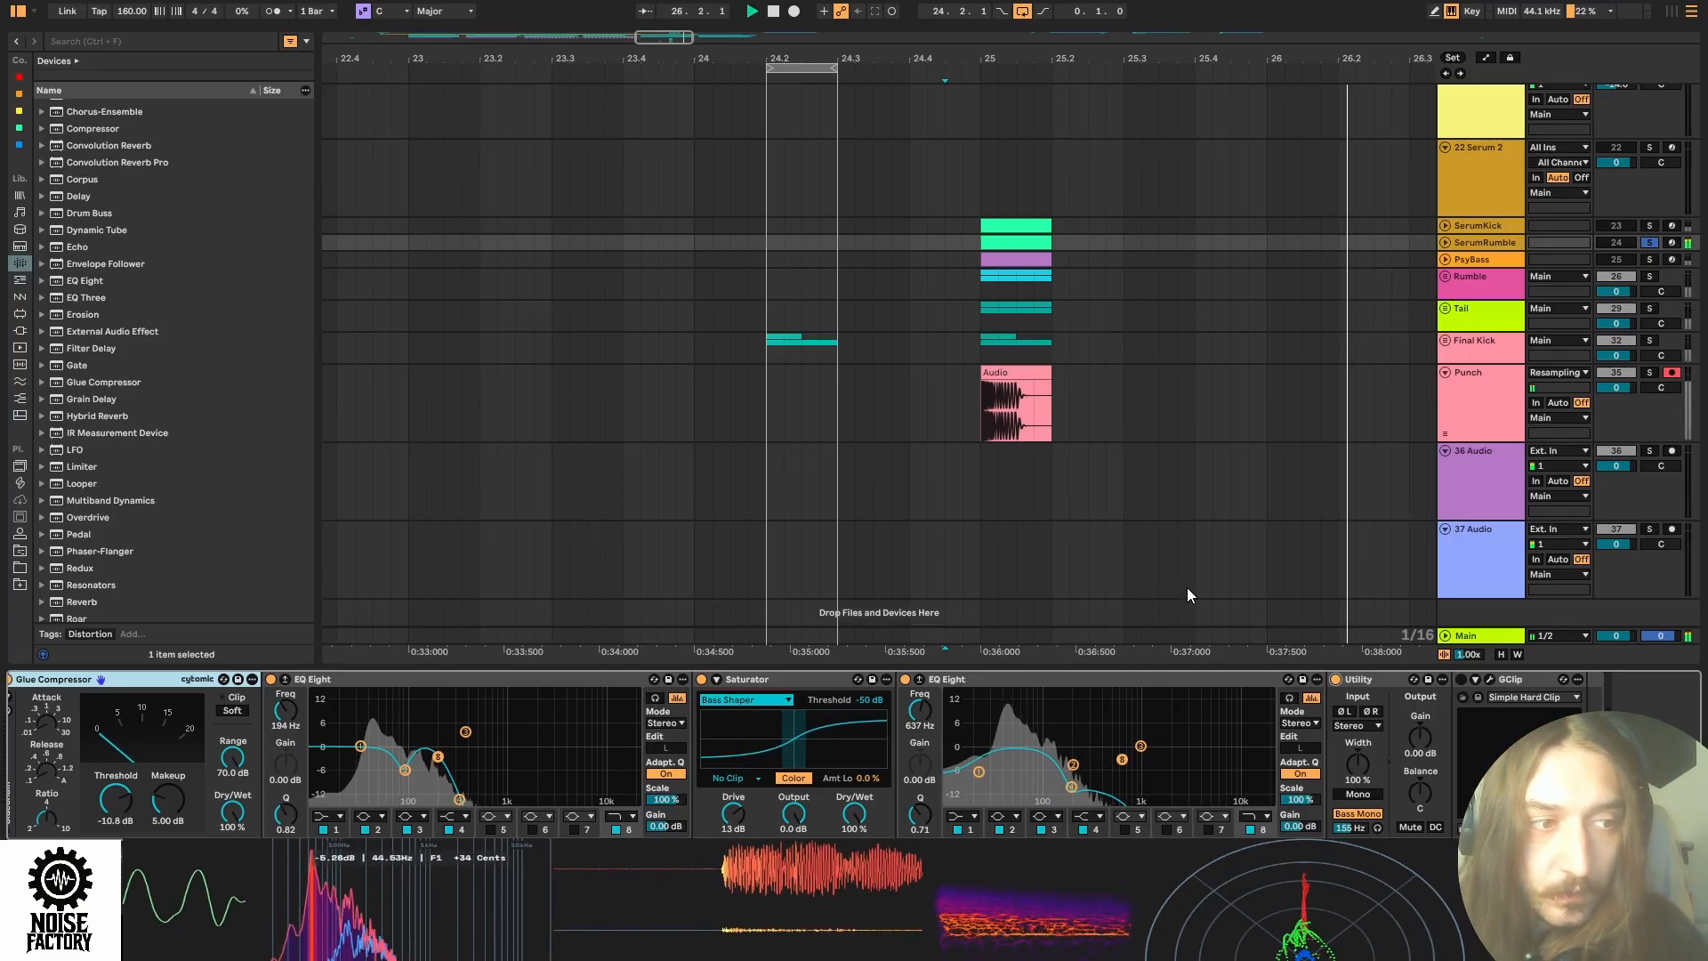
pyautogui.press('space')
pyautogui.click(1491, 679)
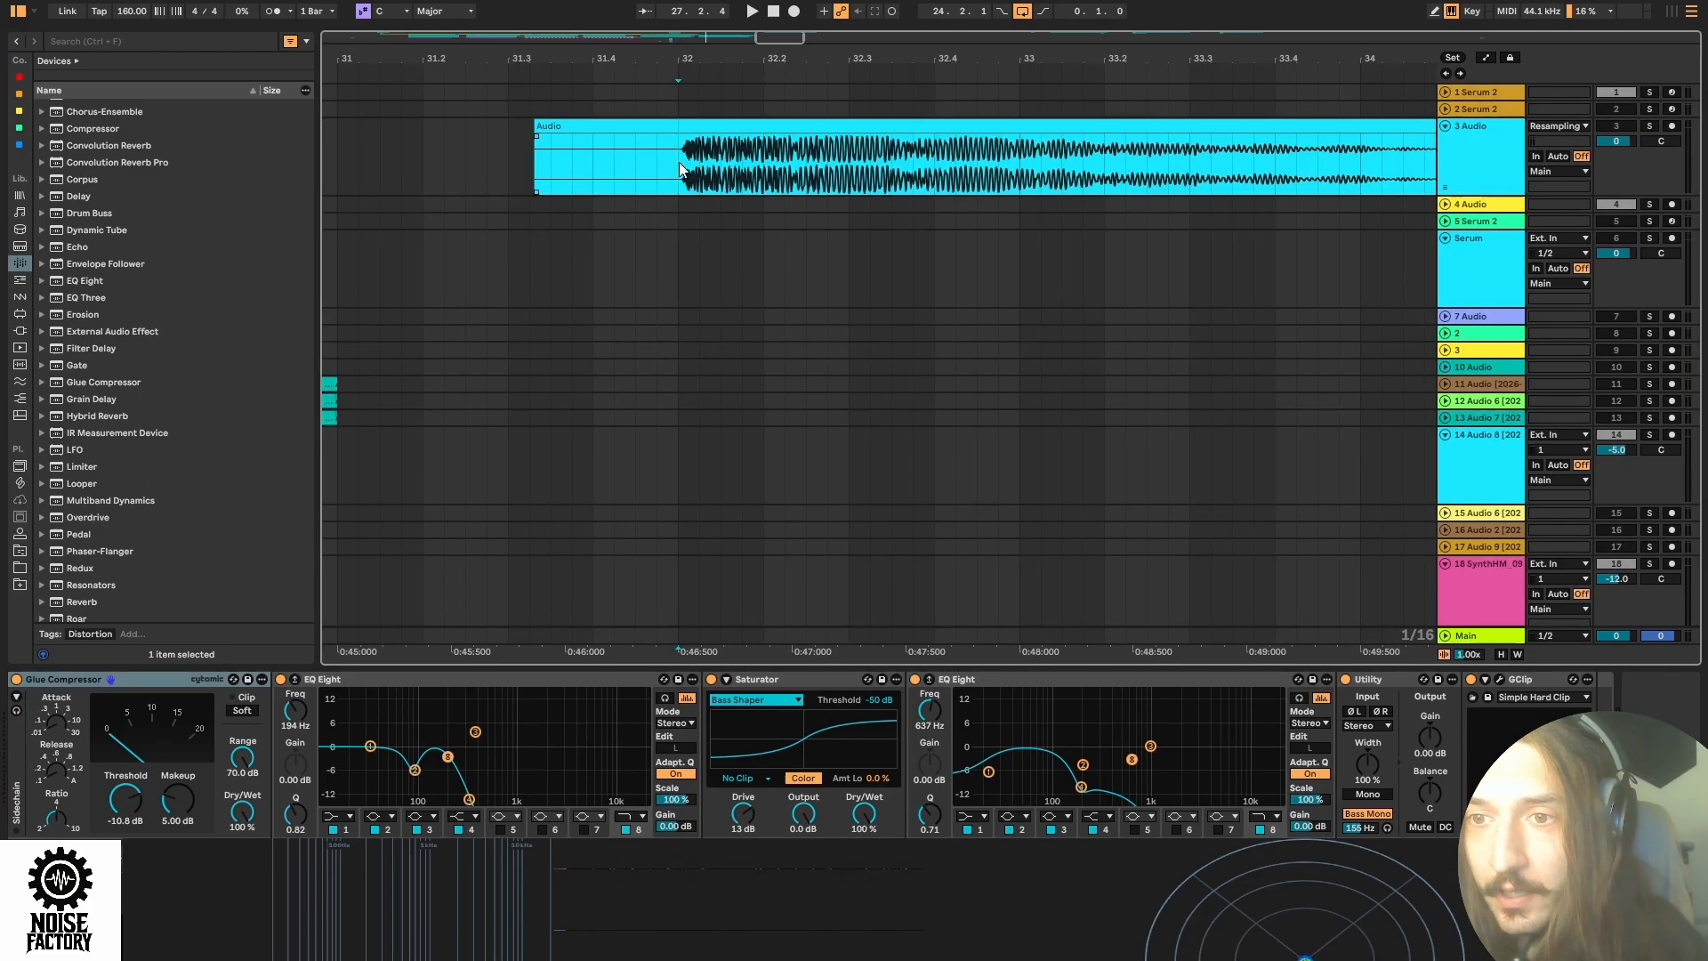
# Play the recorded audio clip on the 3 Audio track from bar 32.
pyautogui.click(577, 171)
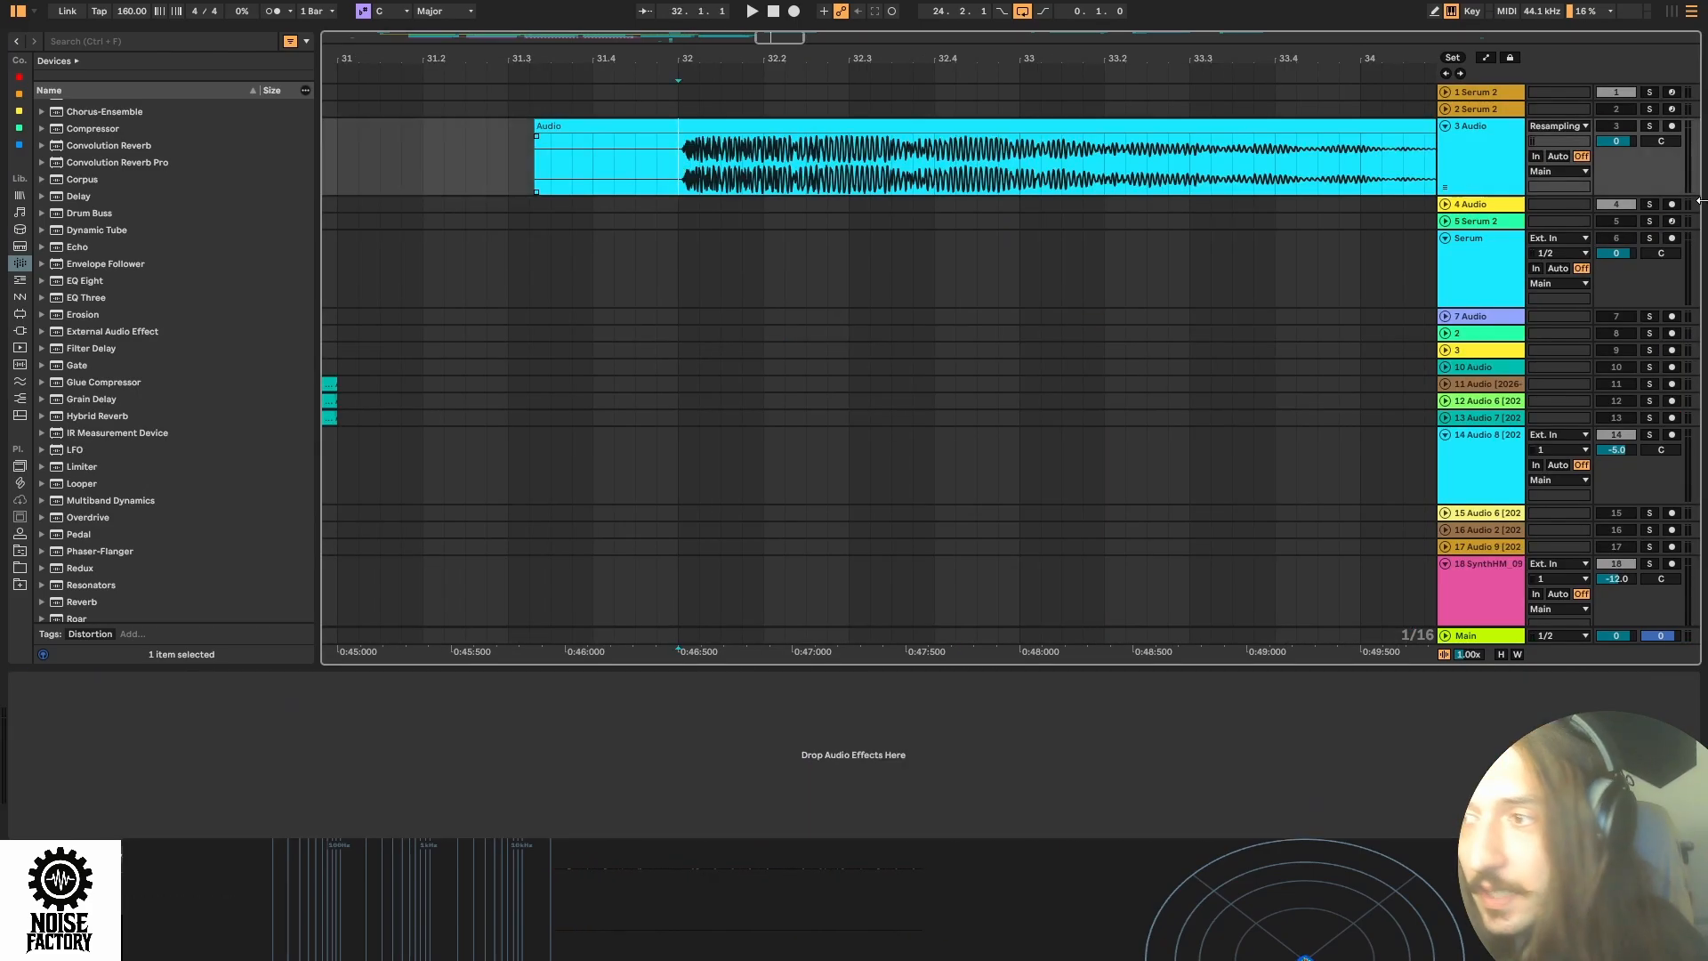
pyautogui.press('space')
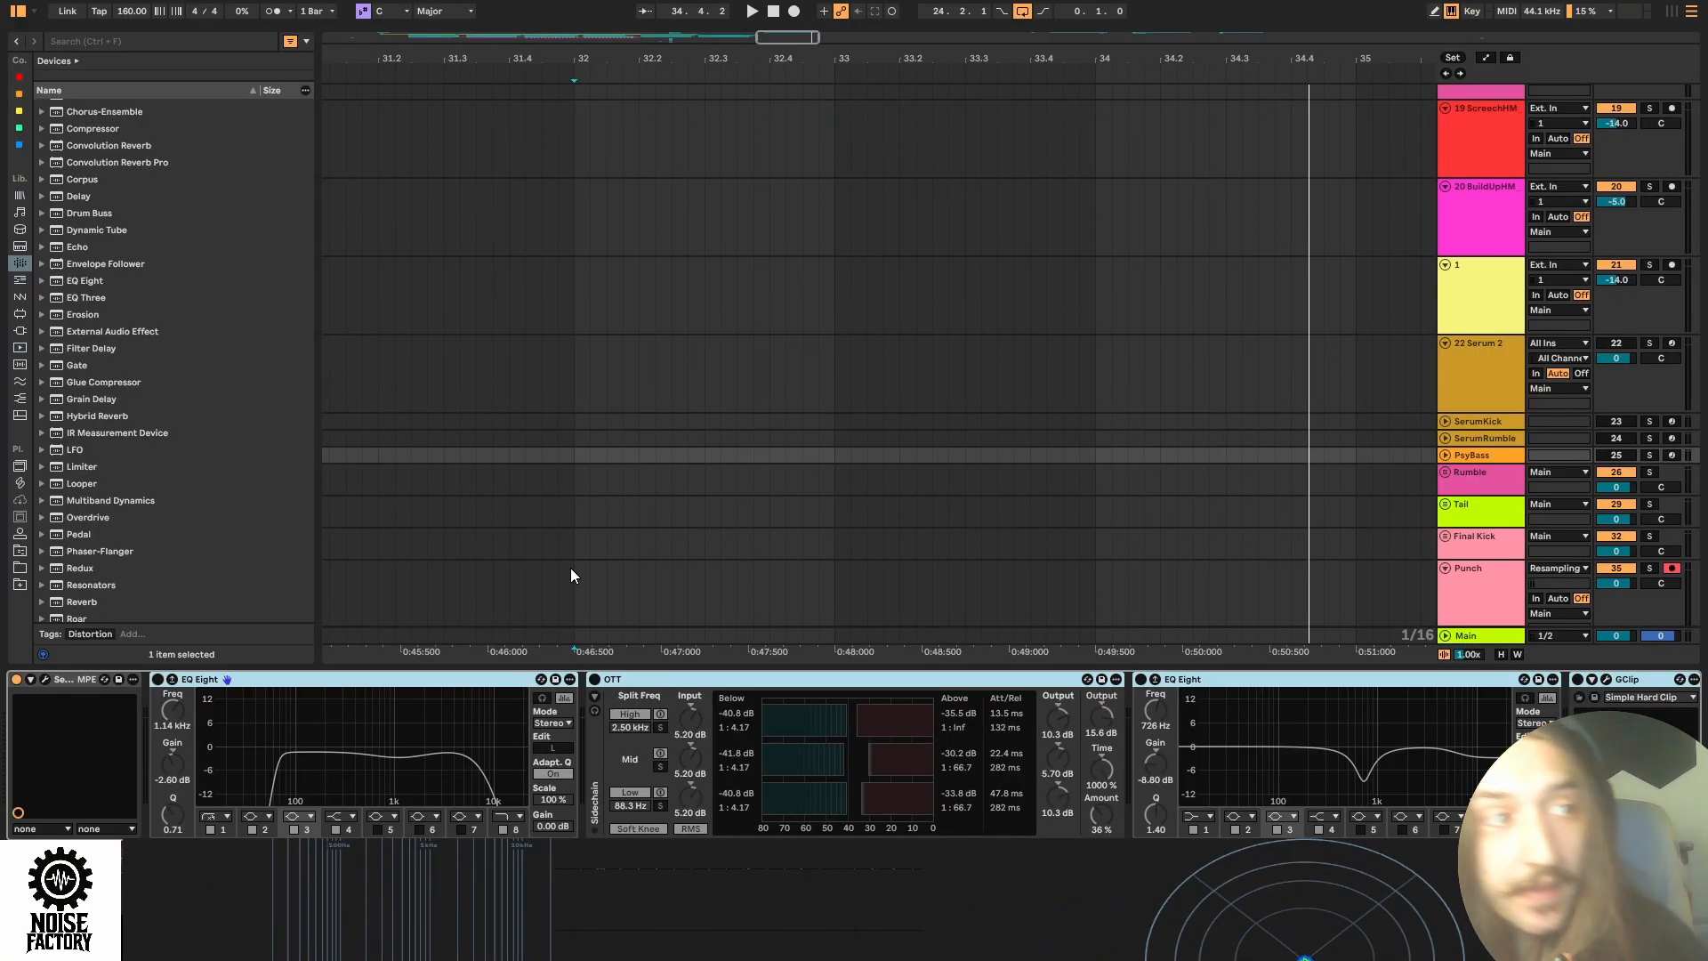
# Open Serum 2 on the PsyBass track and examine its oscillator, both filters and the LFO 1 modulation destinations.
pyautogui.click(45, 679)
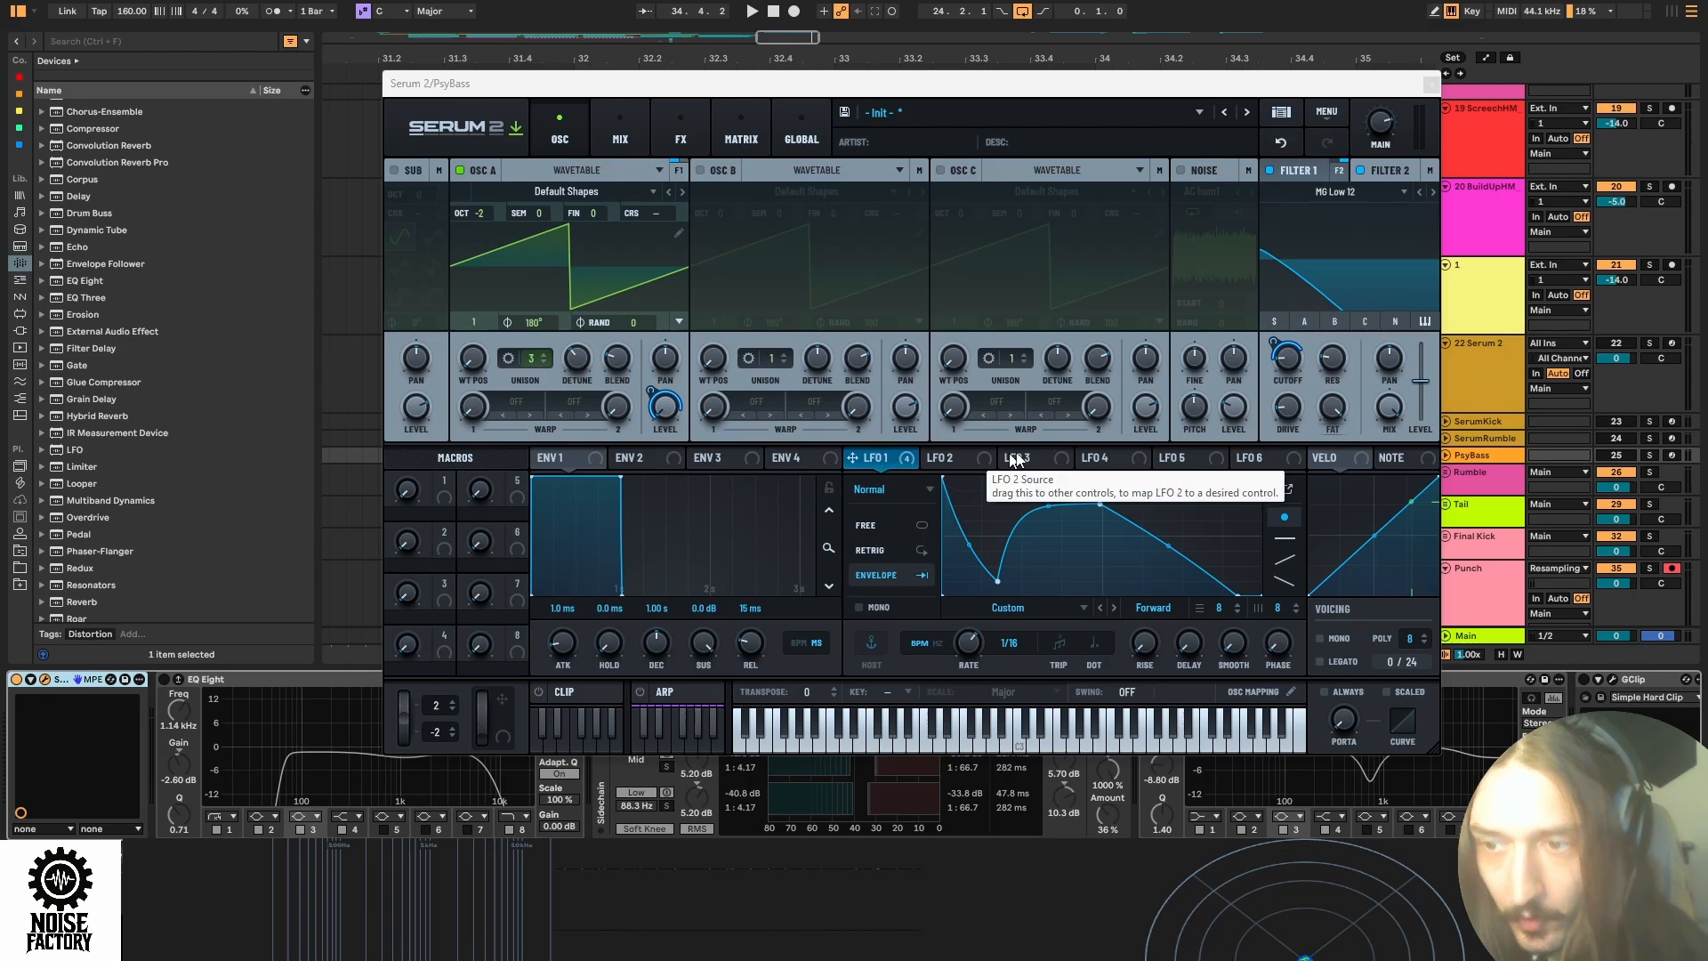
pyautogui.moveTo(862, 469)
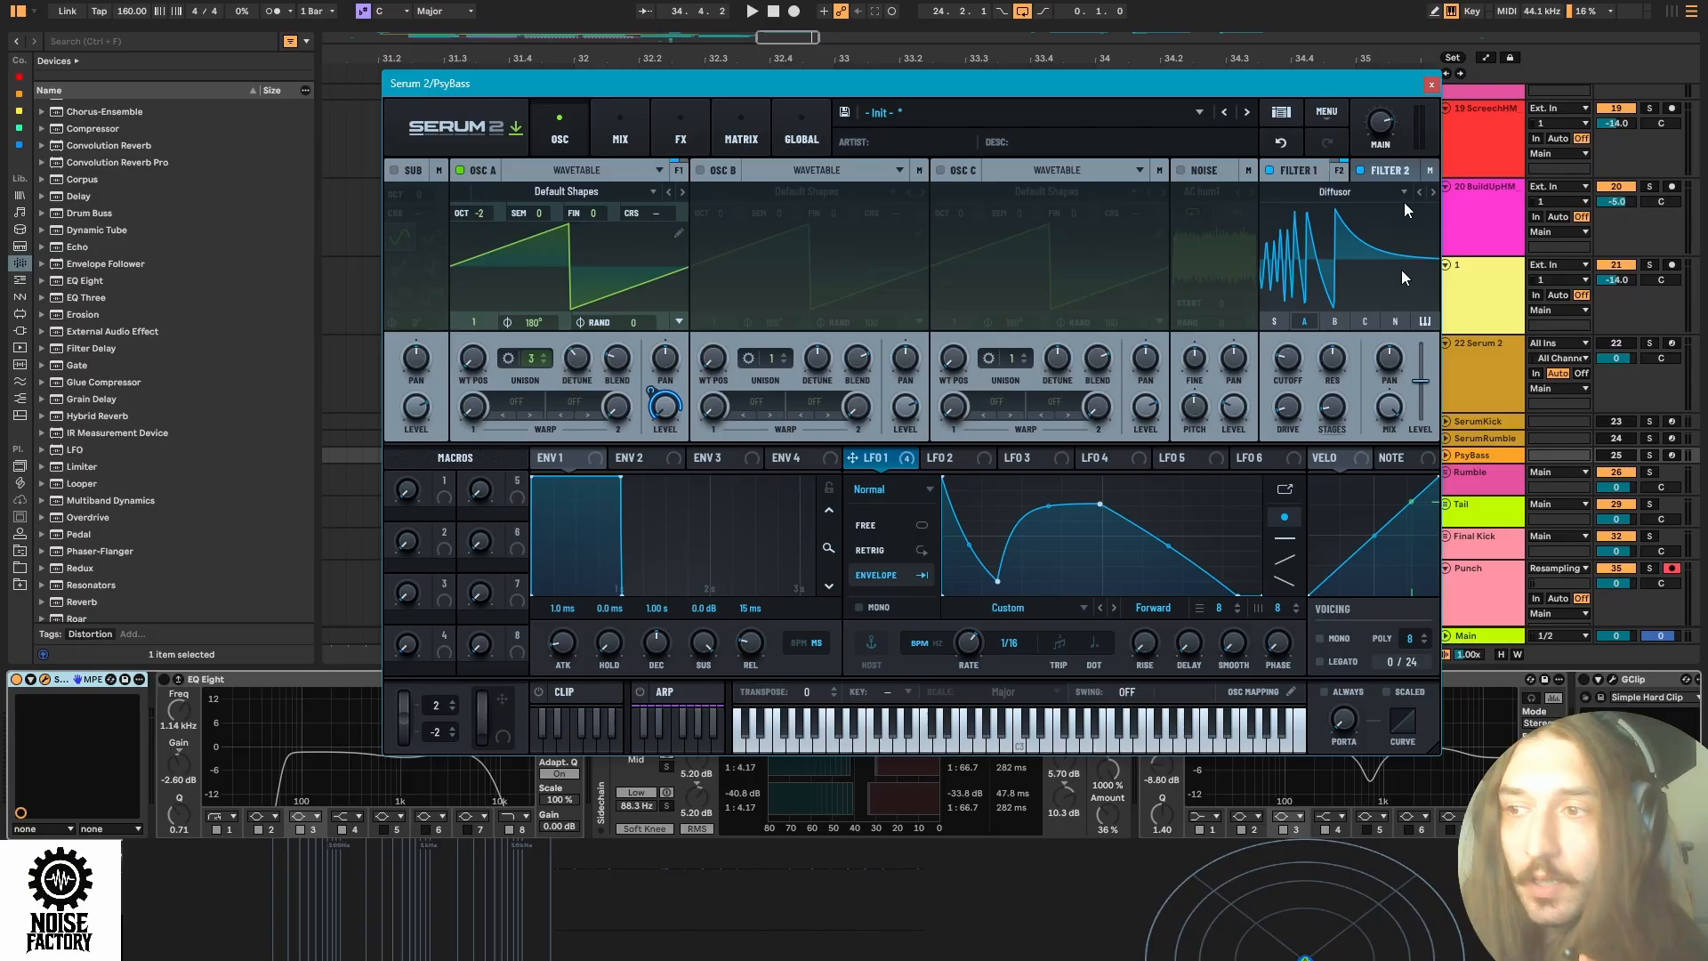
pyautogui.click(1310, 172)
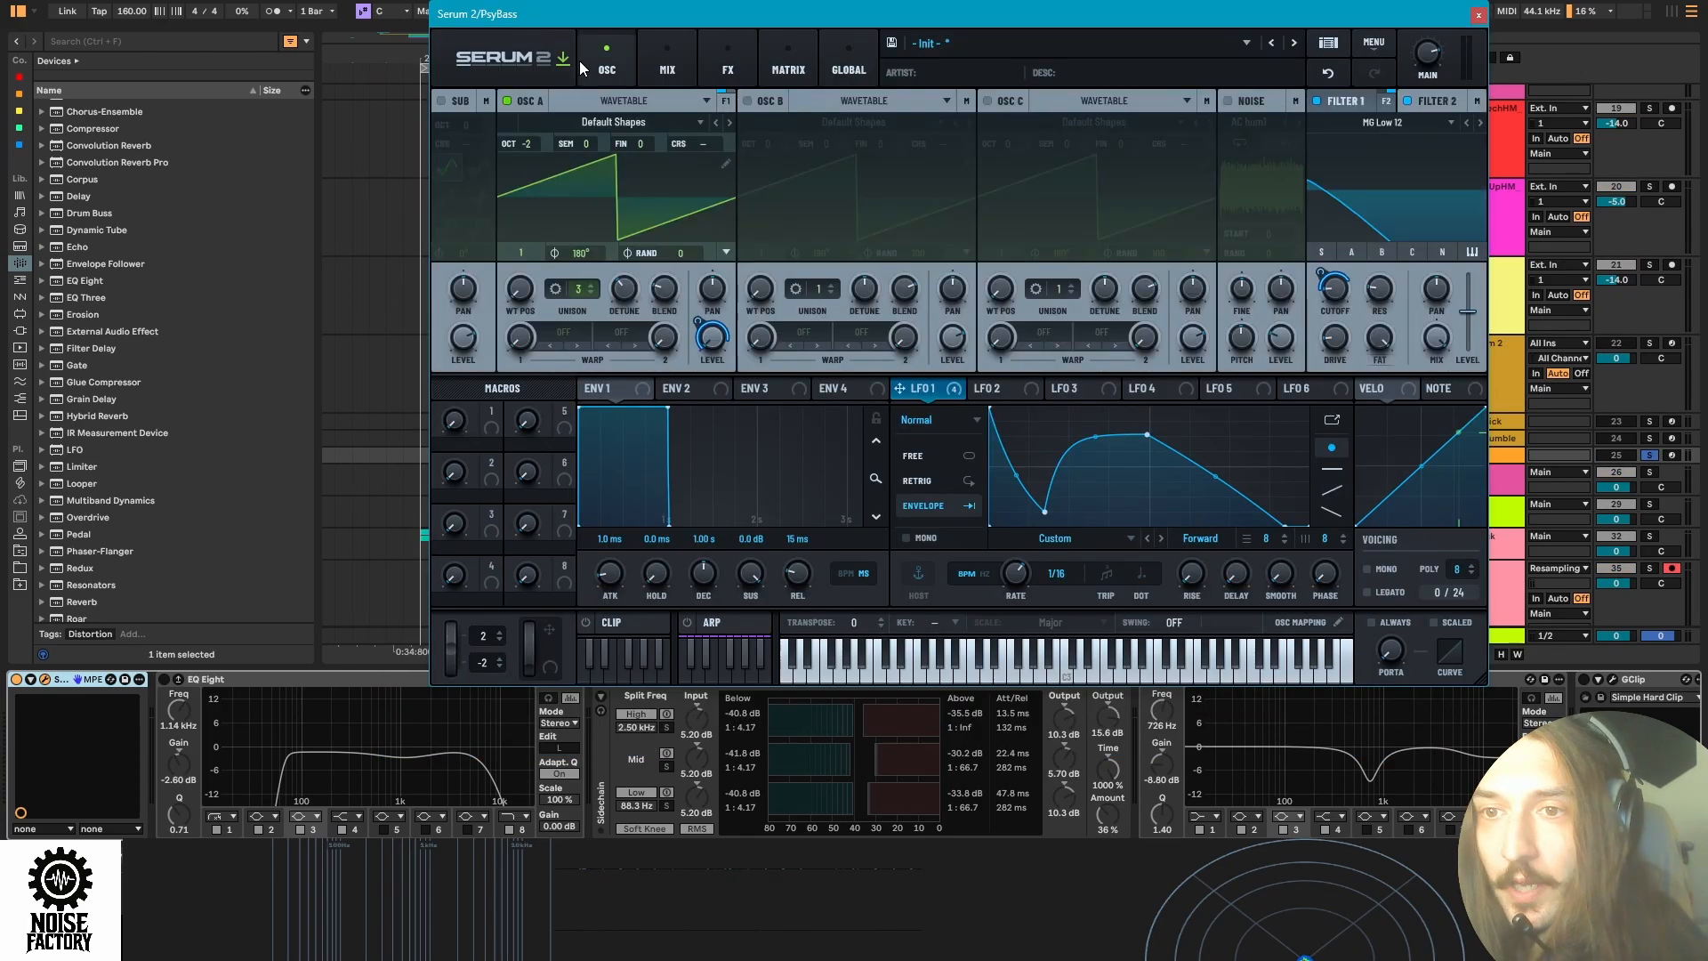
pyautogui.rightClick(919, 395)
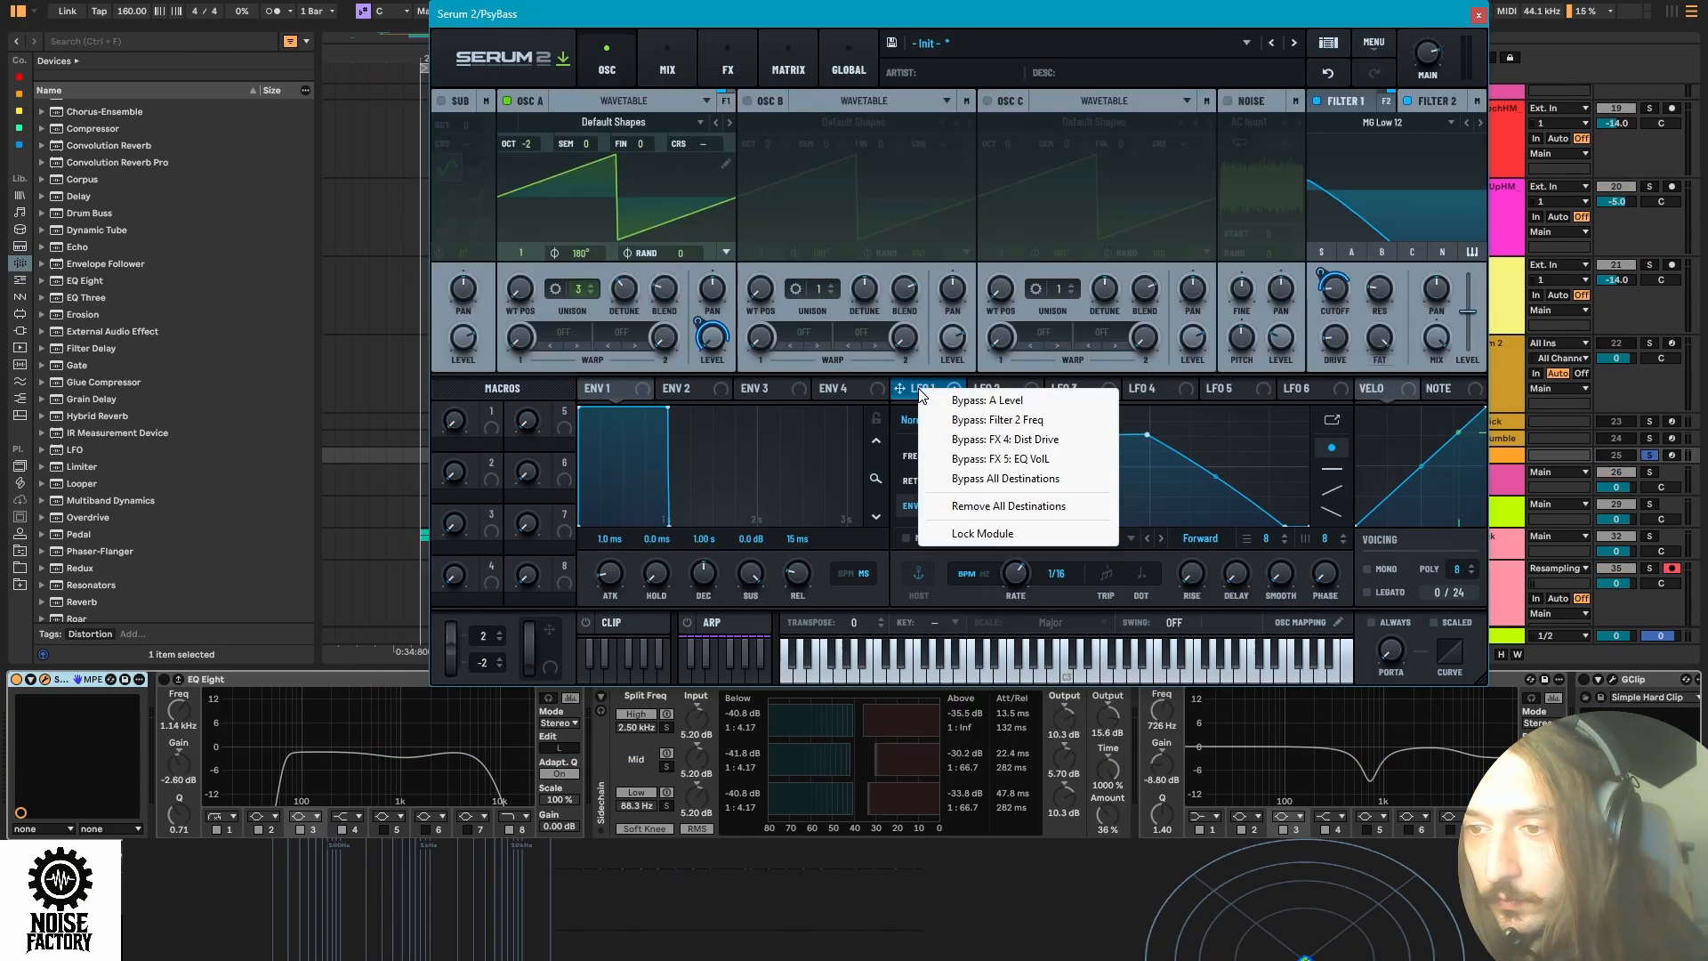
pyautogui.click(919, 391)
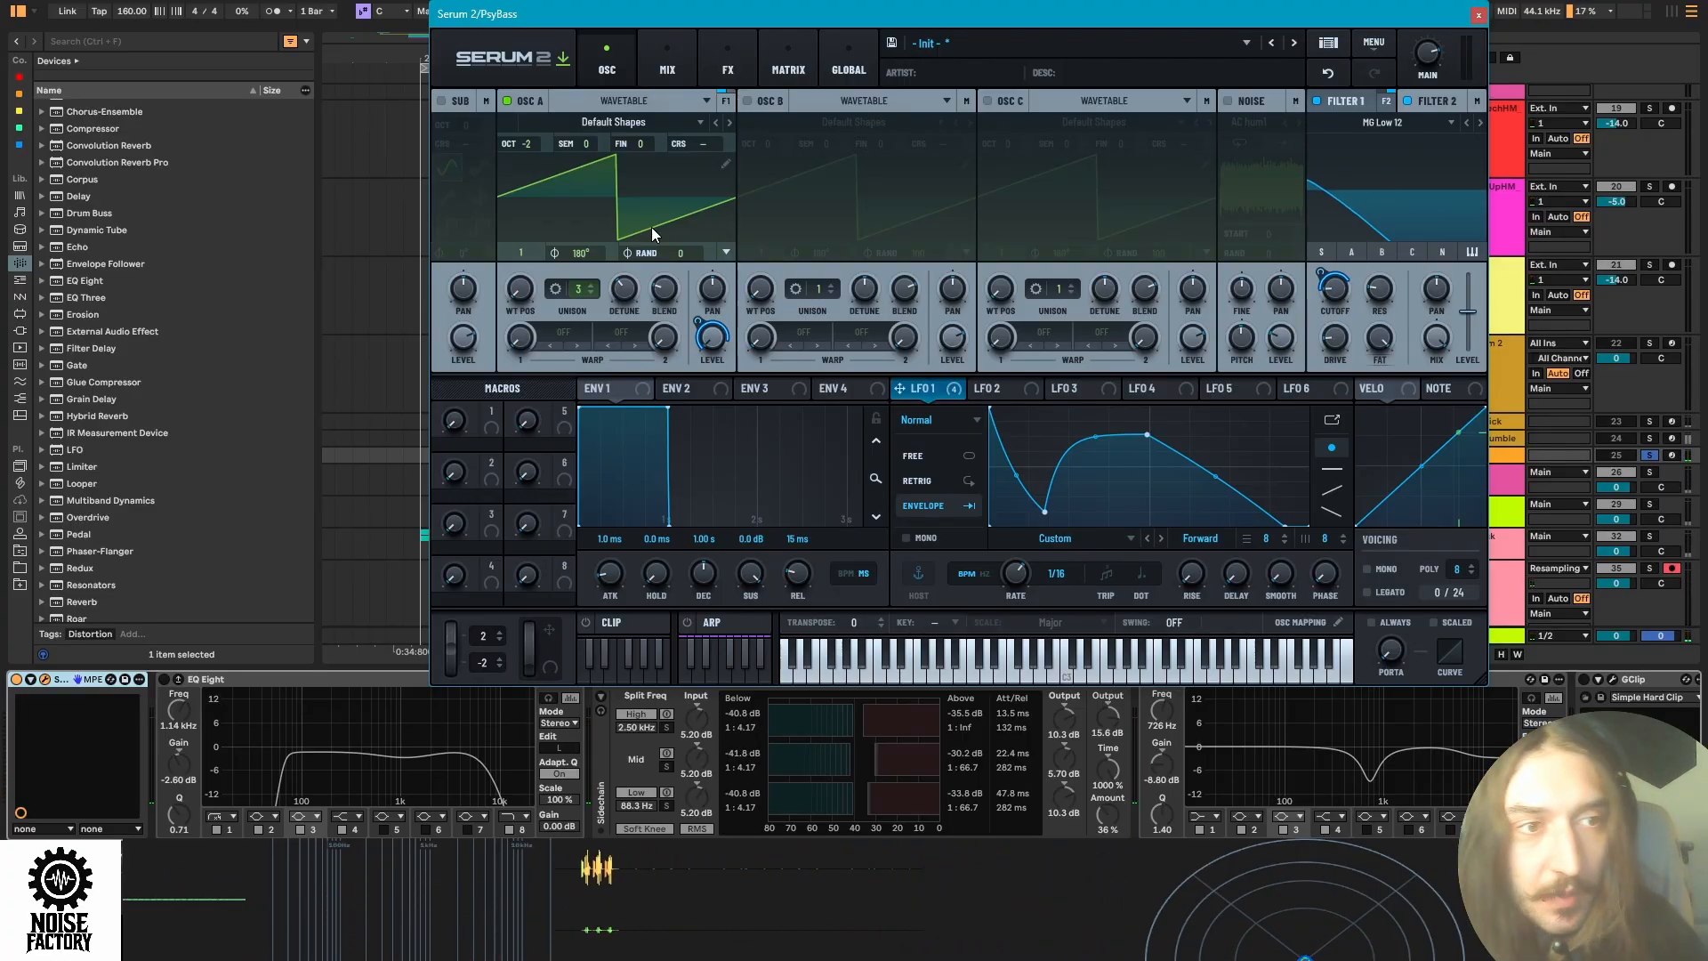
# Activate the first Compressor, the Stomp Box Distortion and the first Equalizer in the PsyBass Serum 2 effects.
pyautogui.click(727, 64)
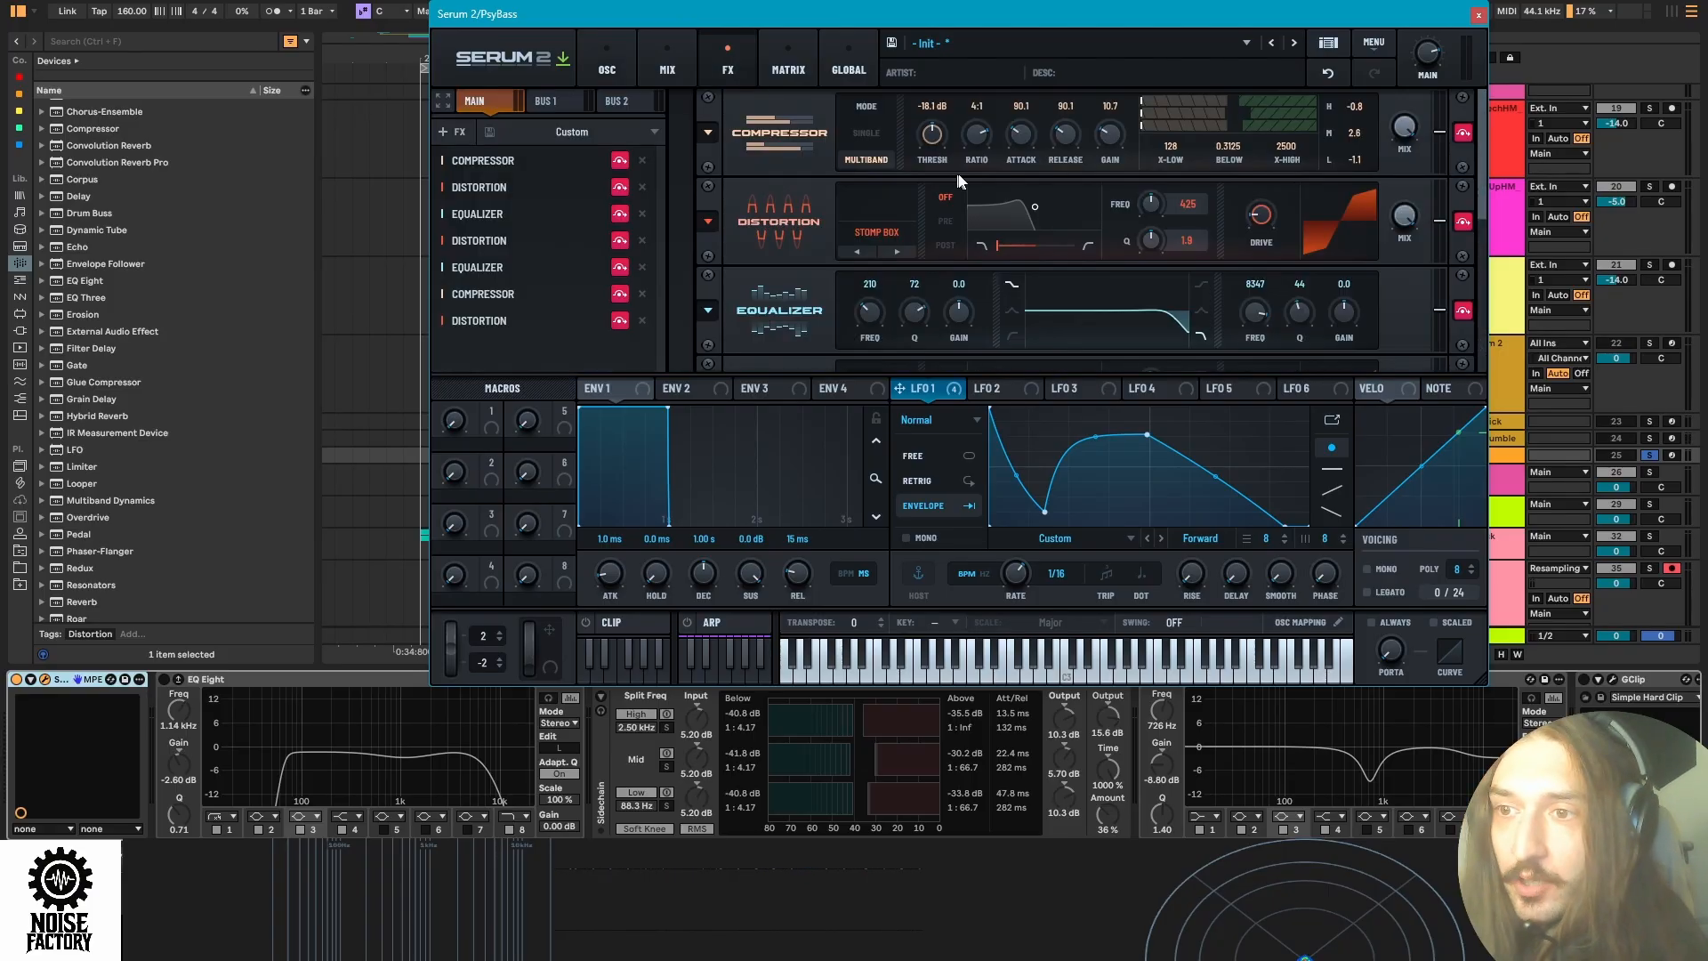
pyautogui.click(620, 161)
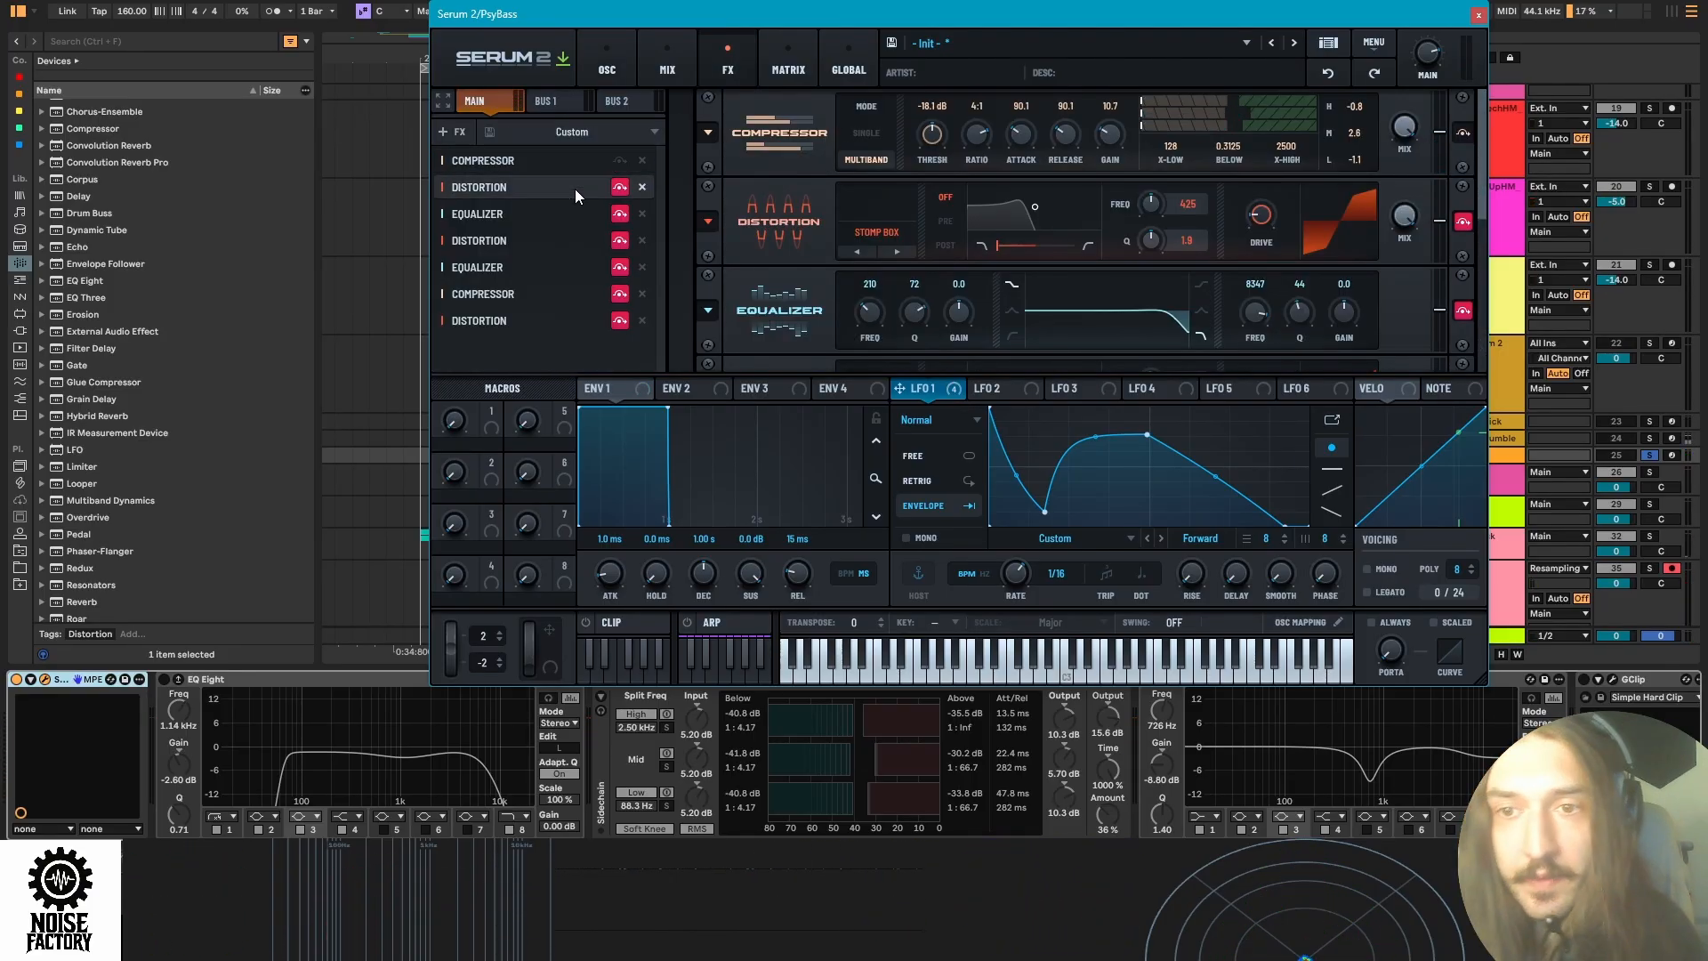
pyautogui.click(620, 188)
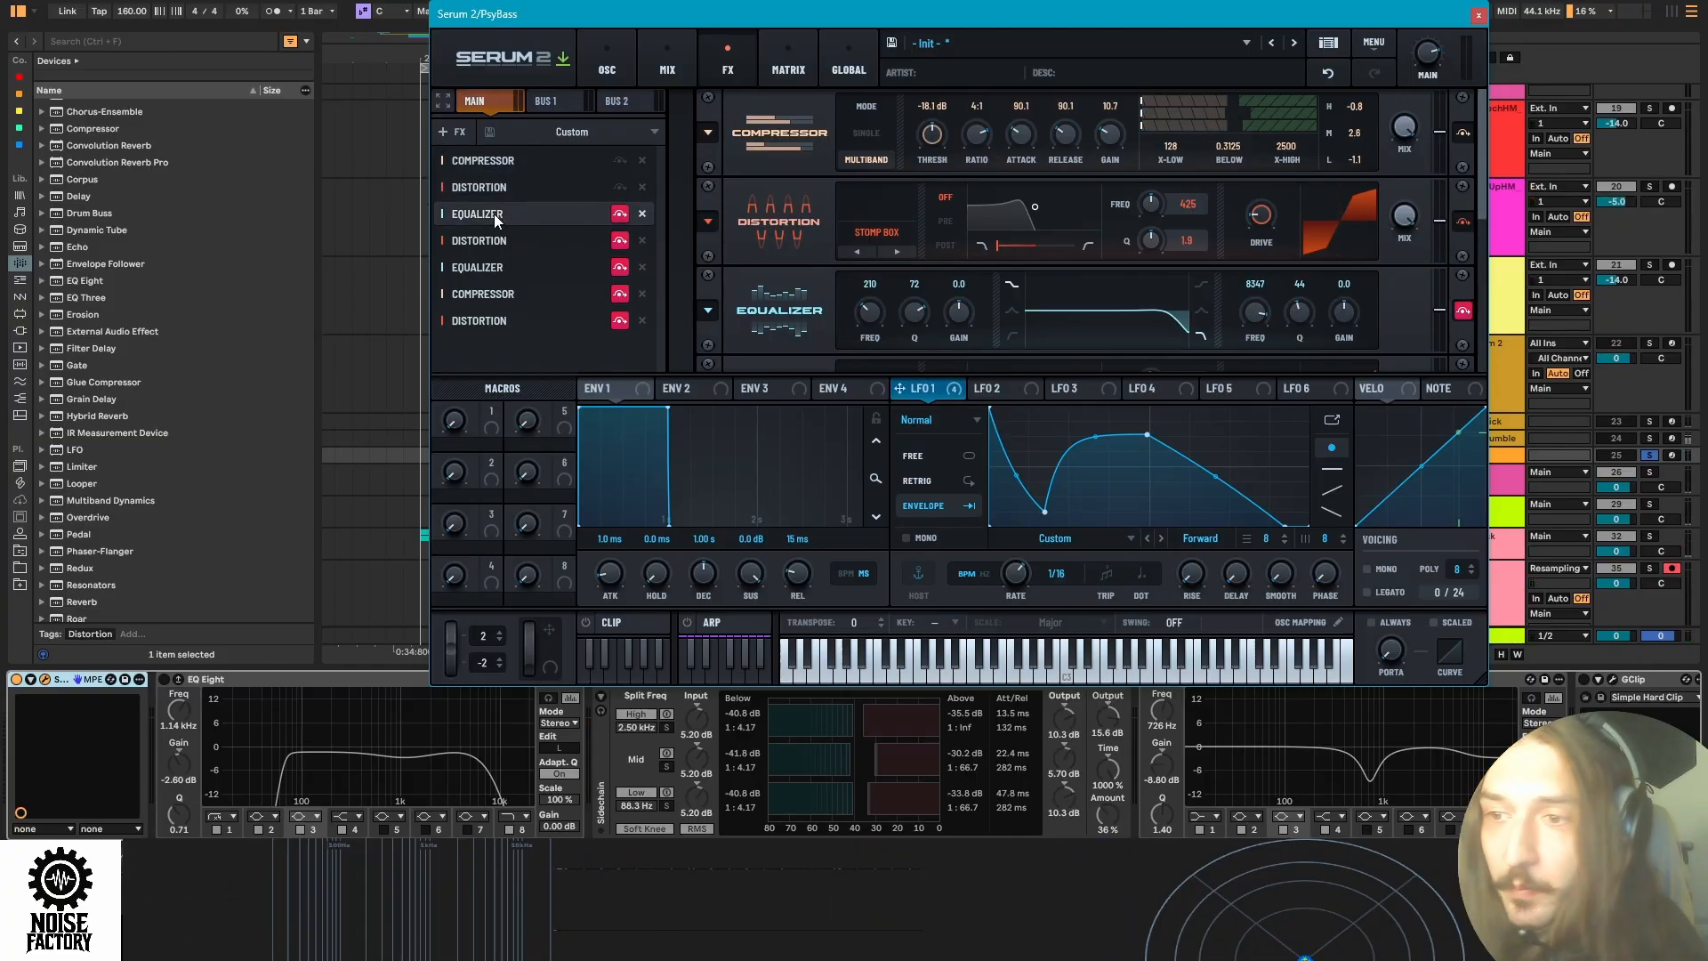
pyautogui.click(620, 214)
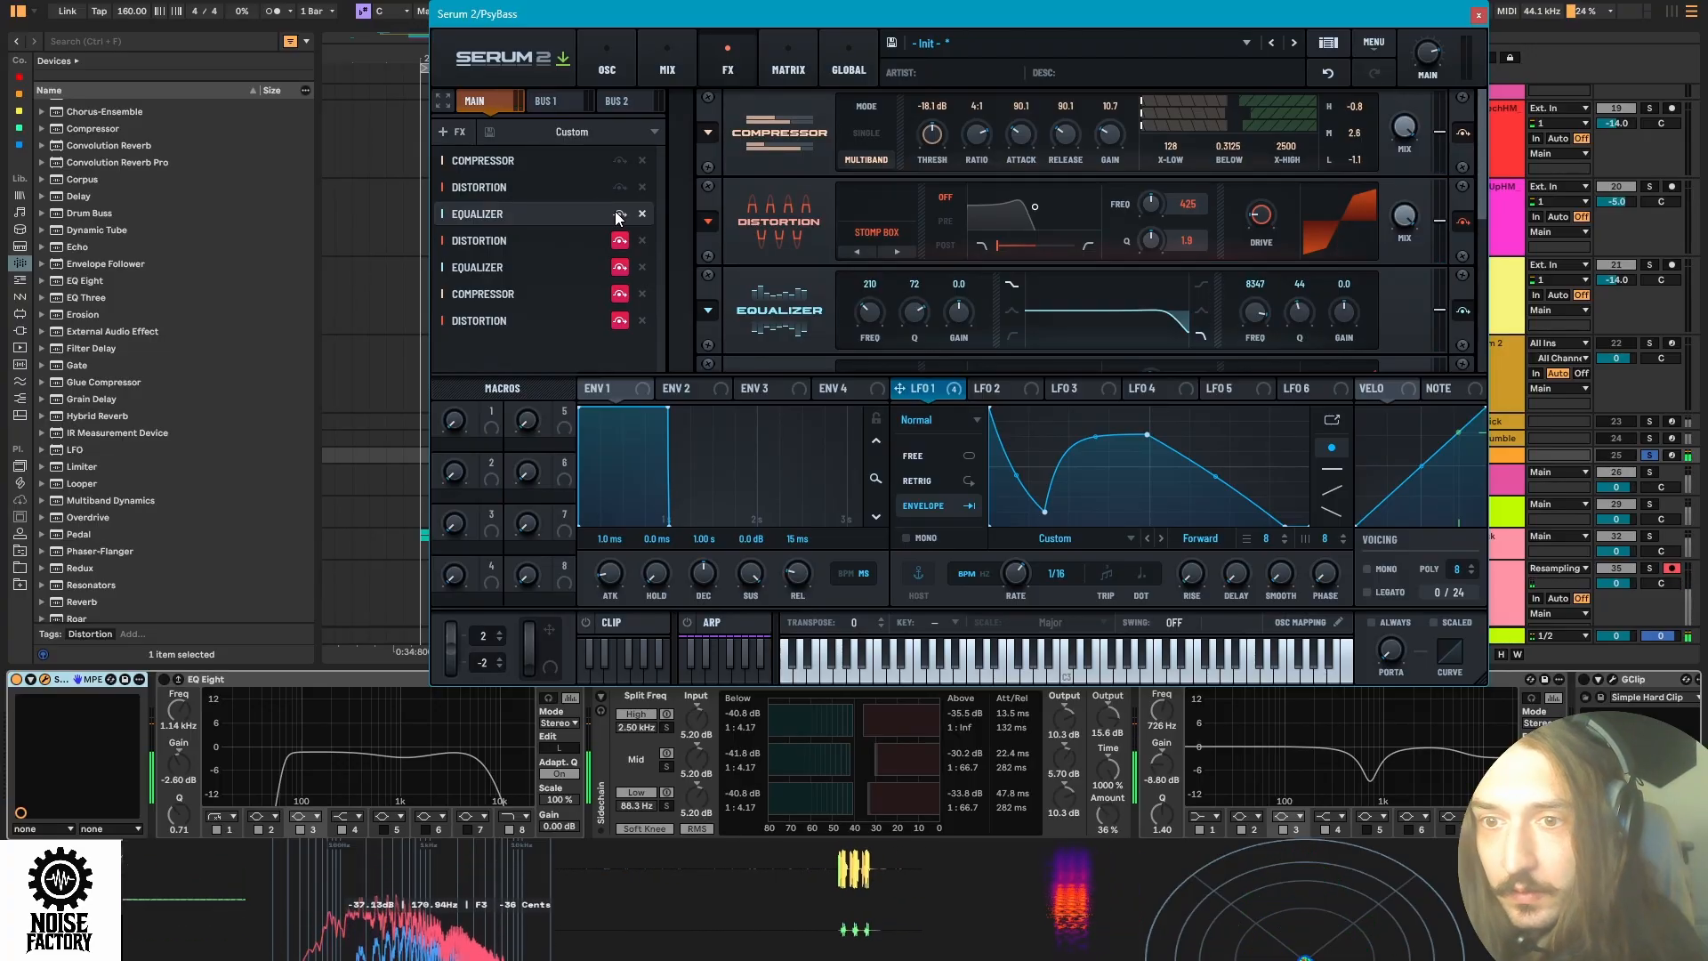
# Activate the Diode 2 Distortion and the second Equalizer in the PsyBass Serum 2 effects while auditioning the bass.
pyautogui.click(484, 239)
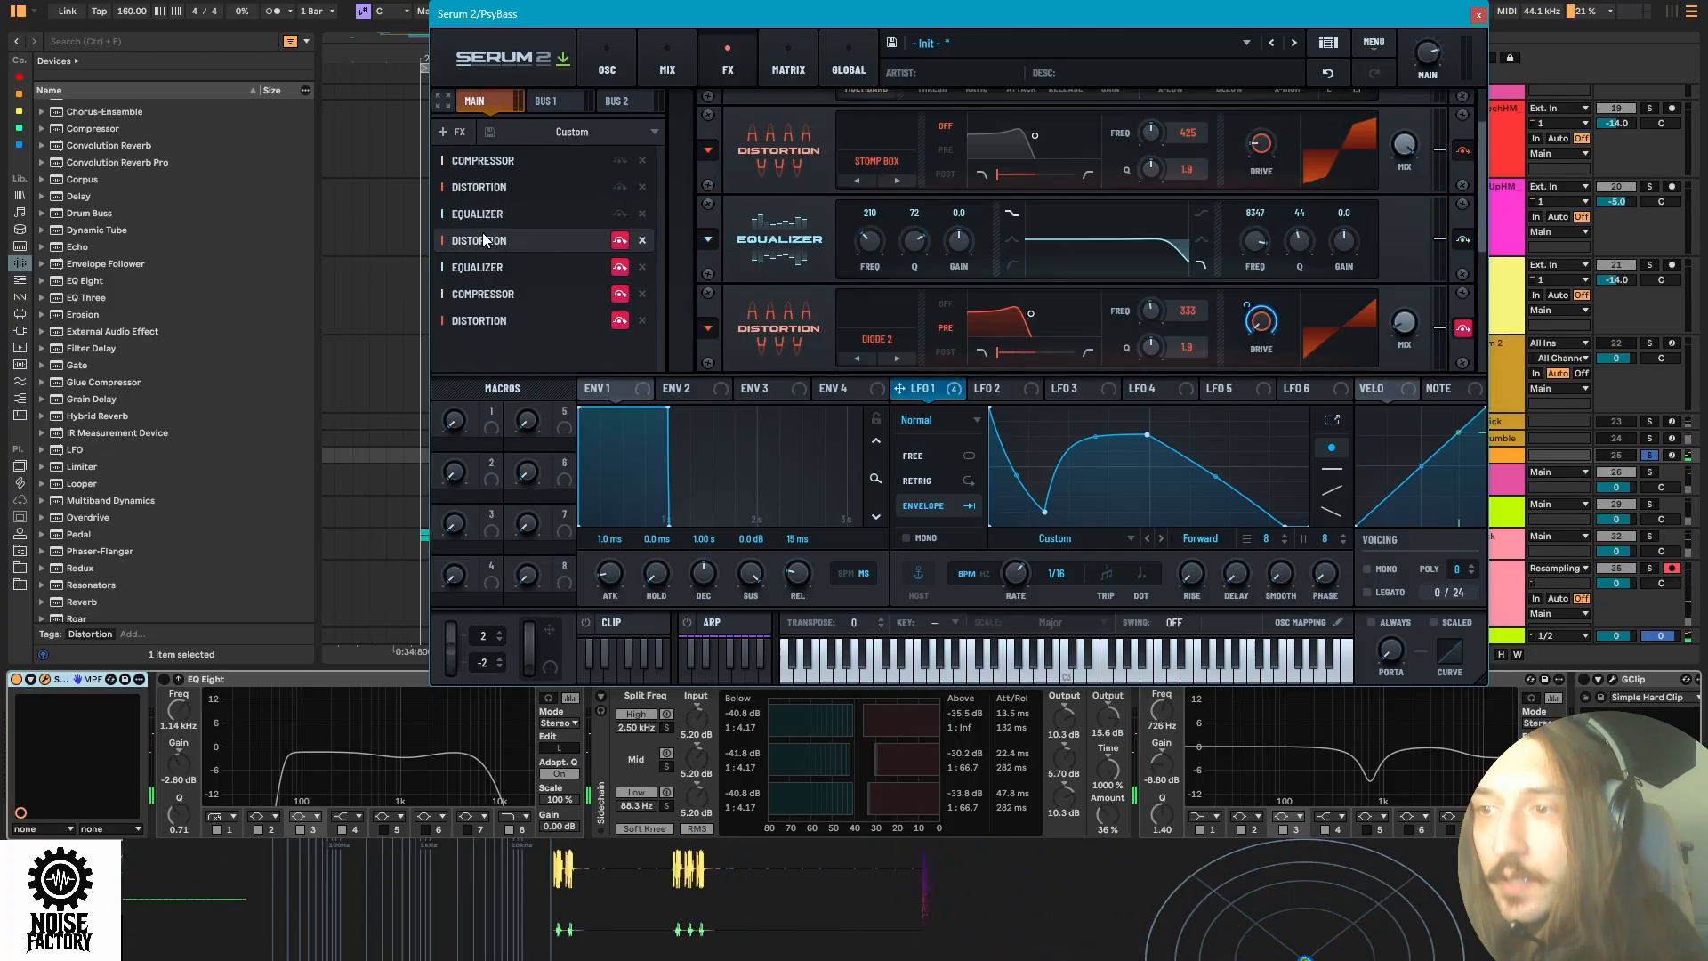
pyautogui.click(620, 240)
pyautogui.click(620, 268)
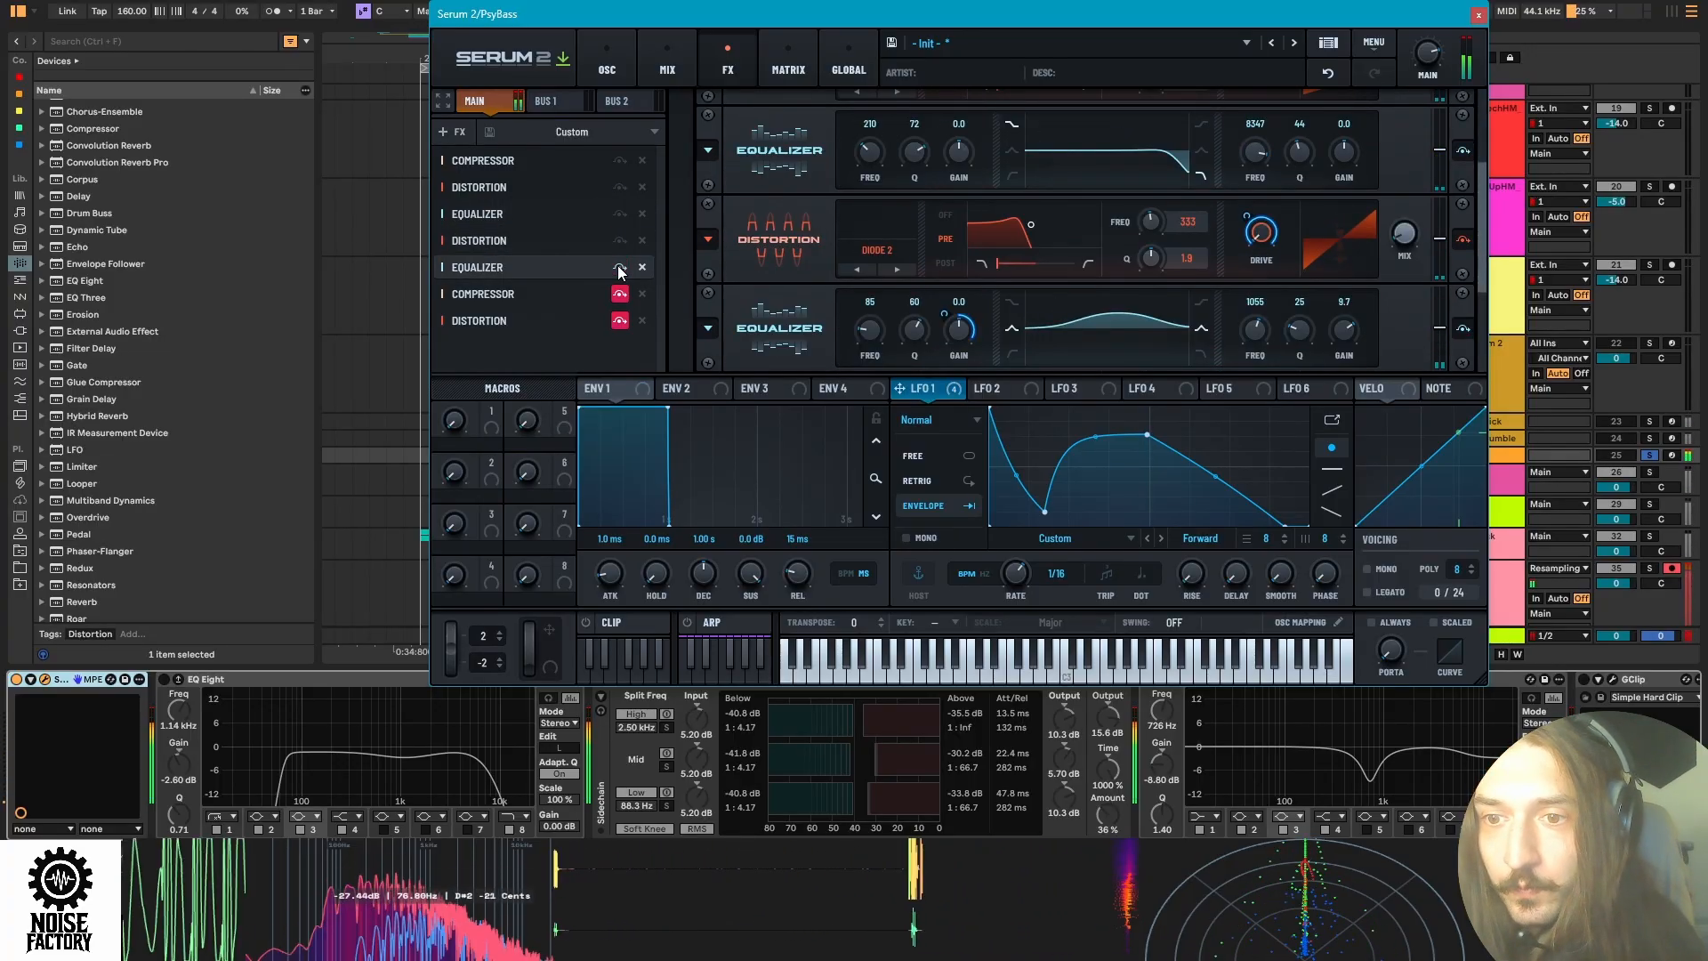
# Activate the second Compressor and the Softclip Distortion in the PsyBass Serum 2 effects, and hide the plug-in window.
pyautogui.click(505, 296)
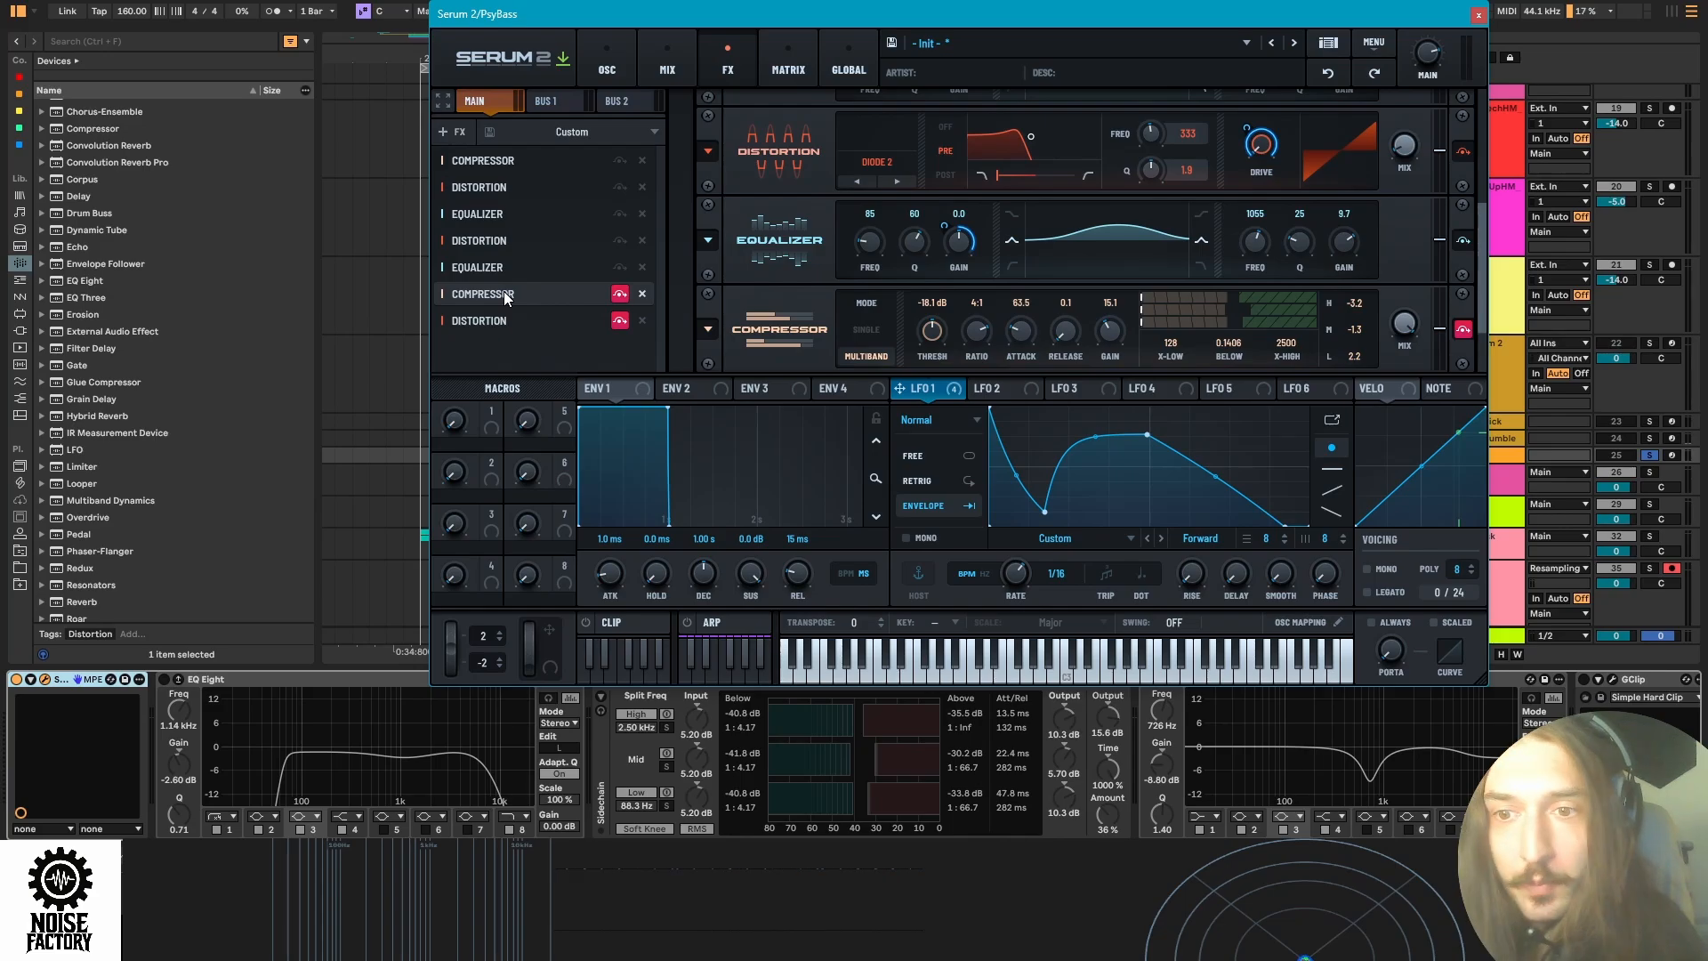
pyautogui.click(623, 296)
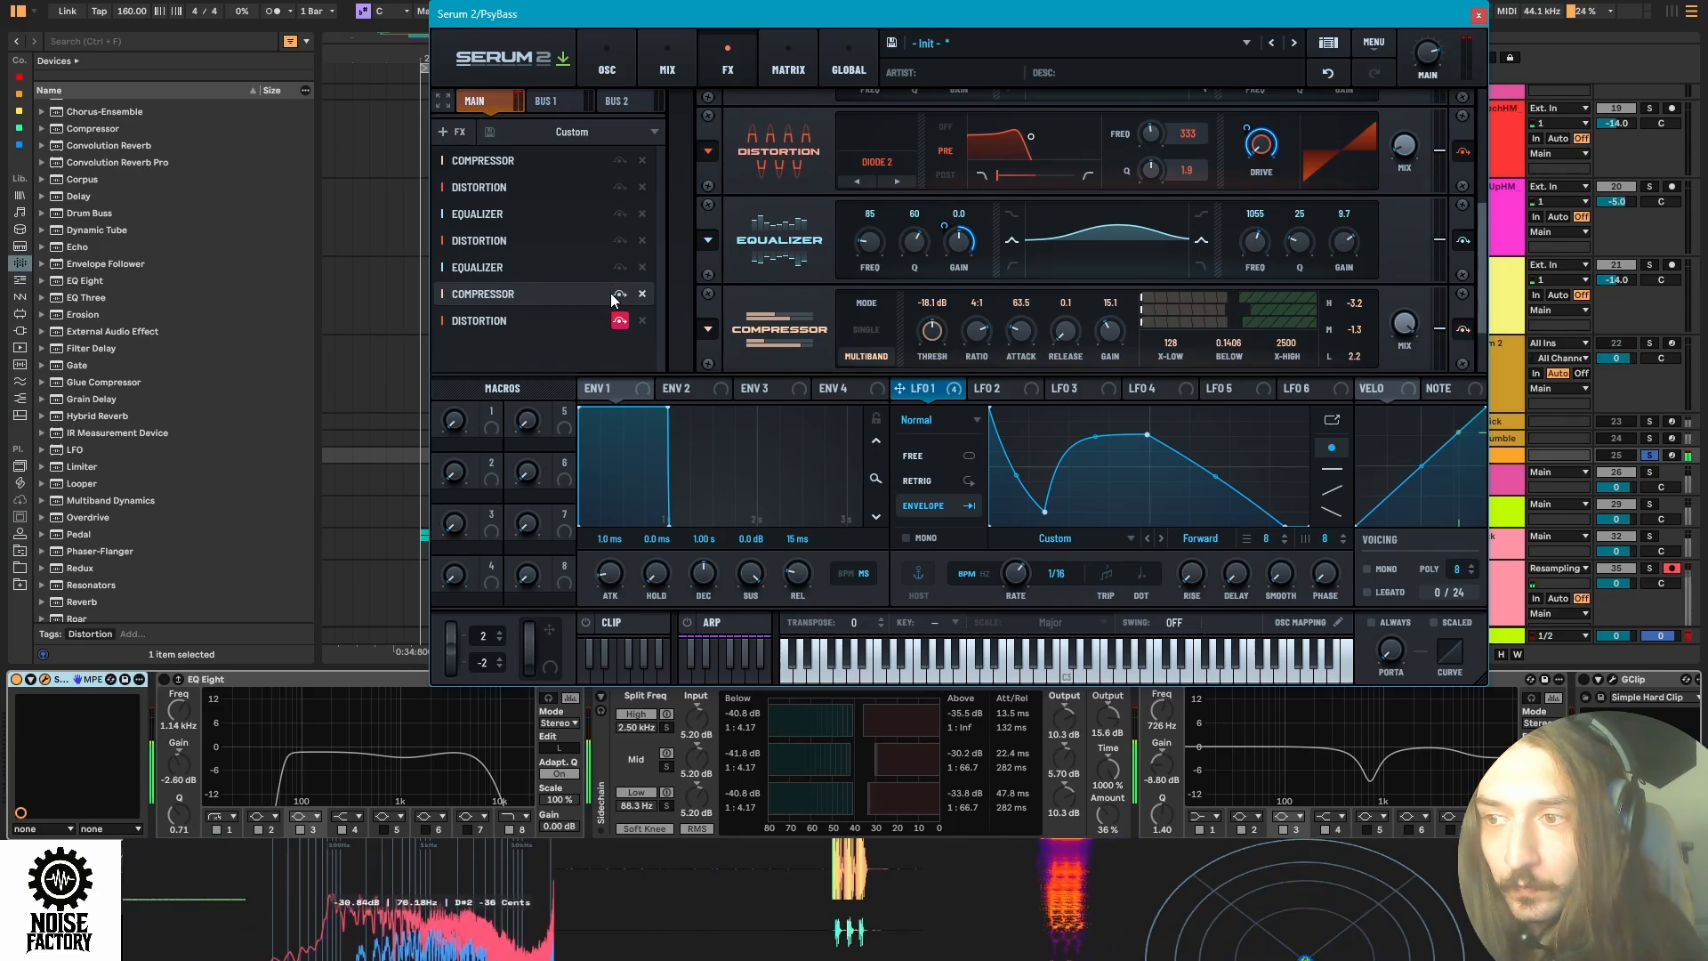
pyautogui.click(618, 321)
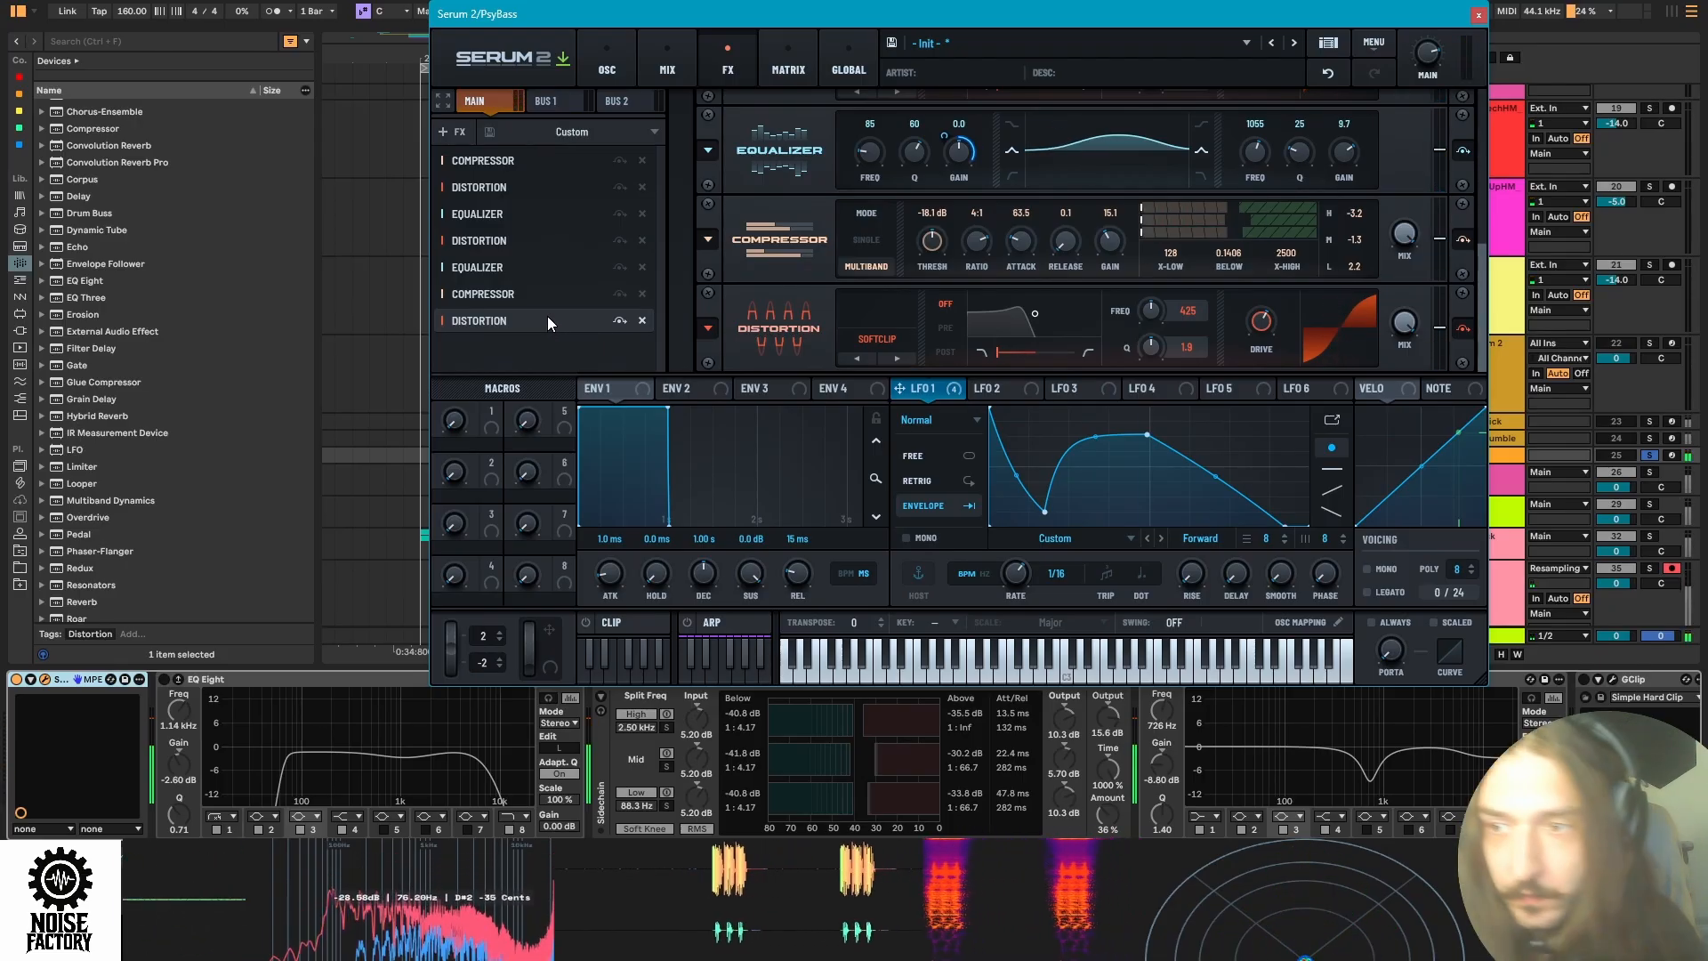
pyautogui.press('super+alt+p')
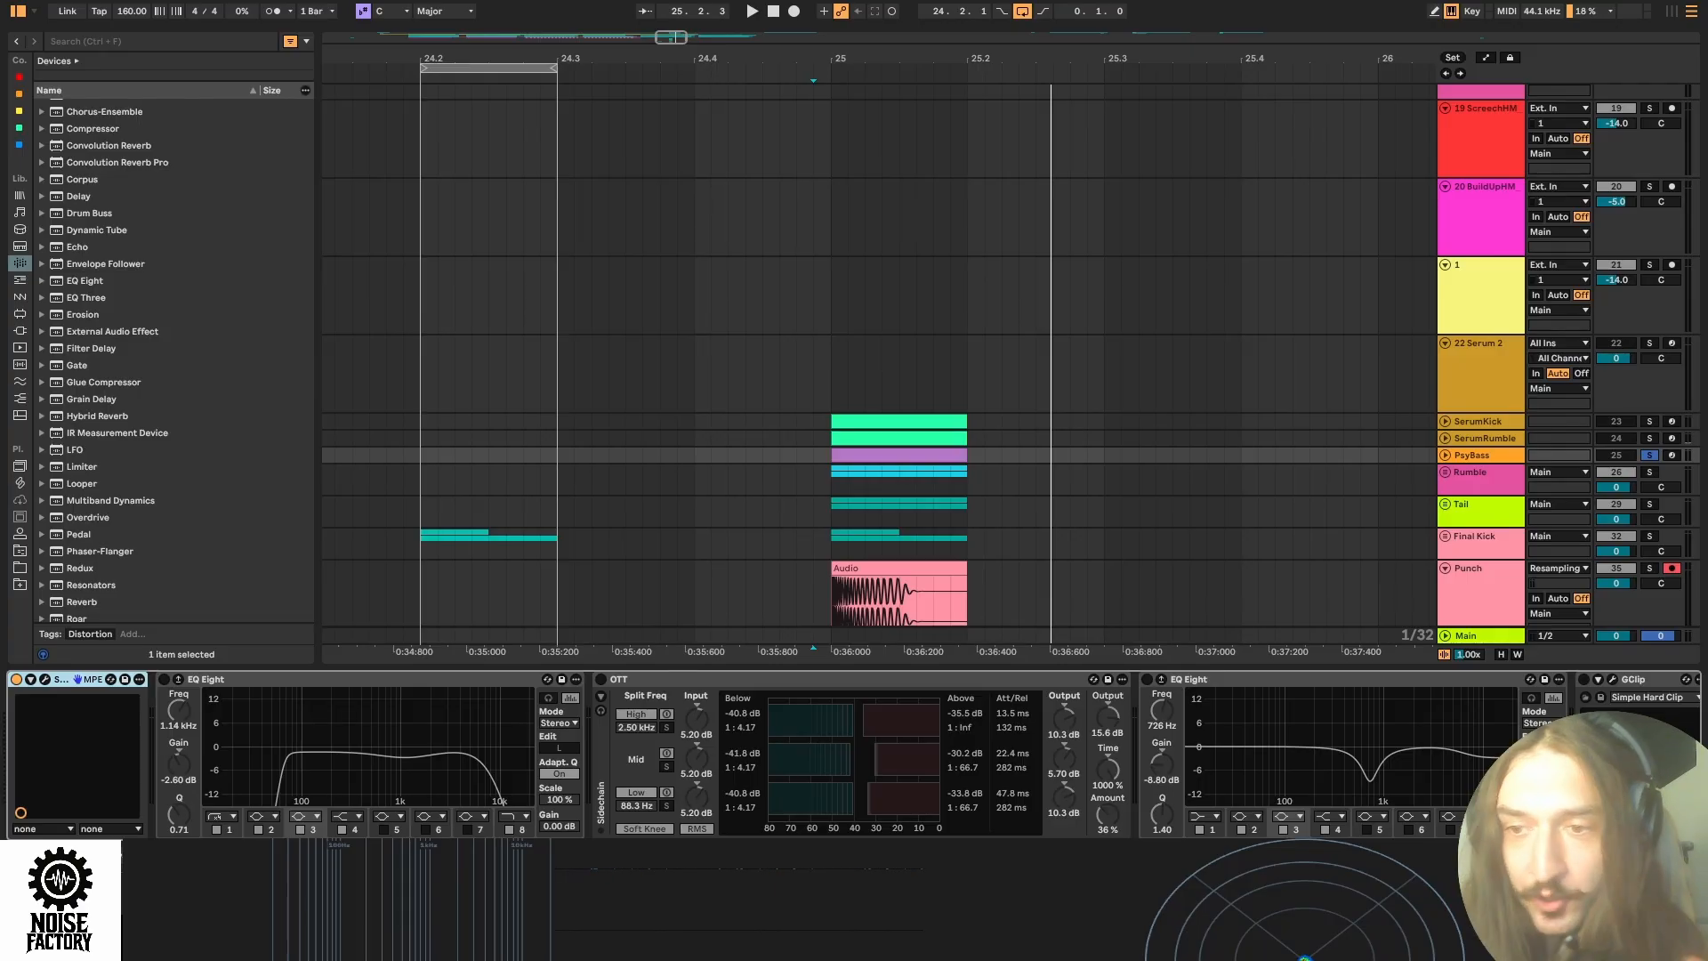
# Turn on the first EQ Eight and OTT on the PsyBass track, playing the bass after each.
pyautogui.click(158, 680)
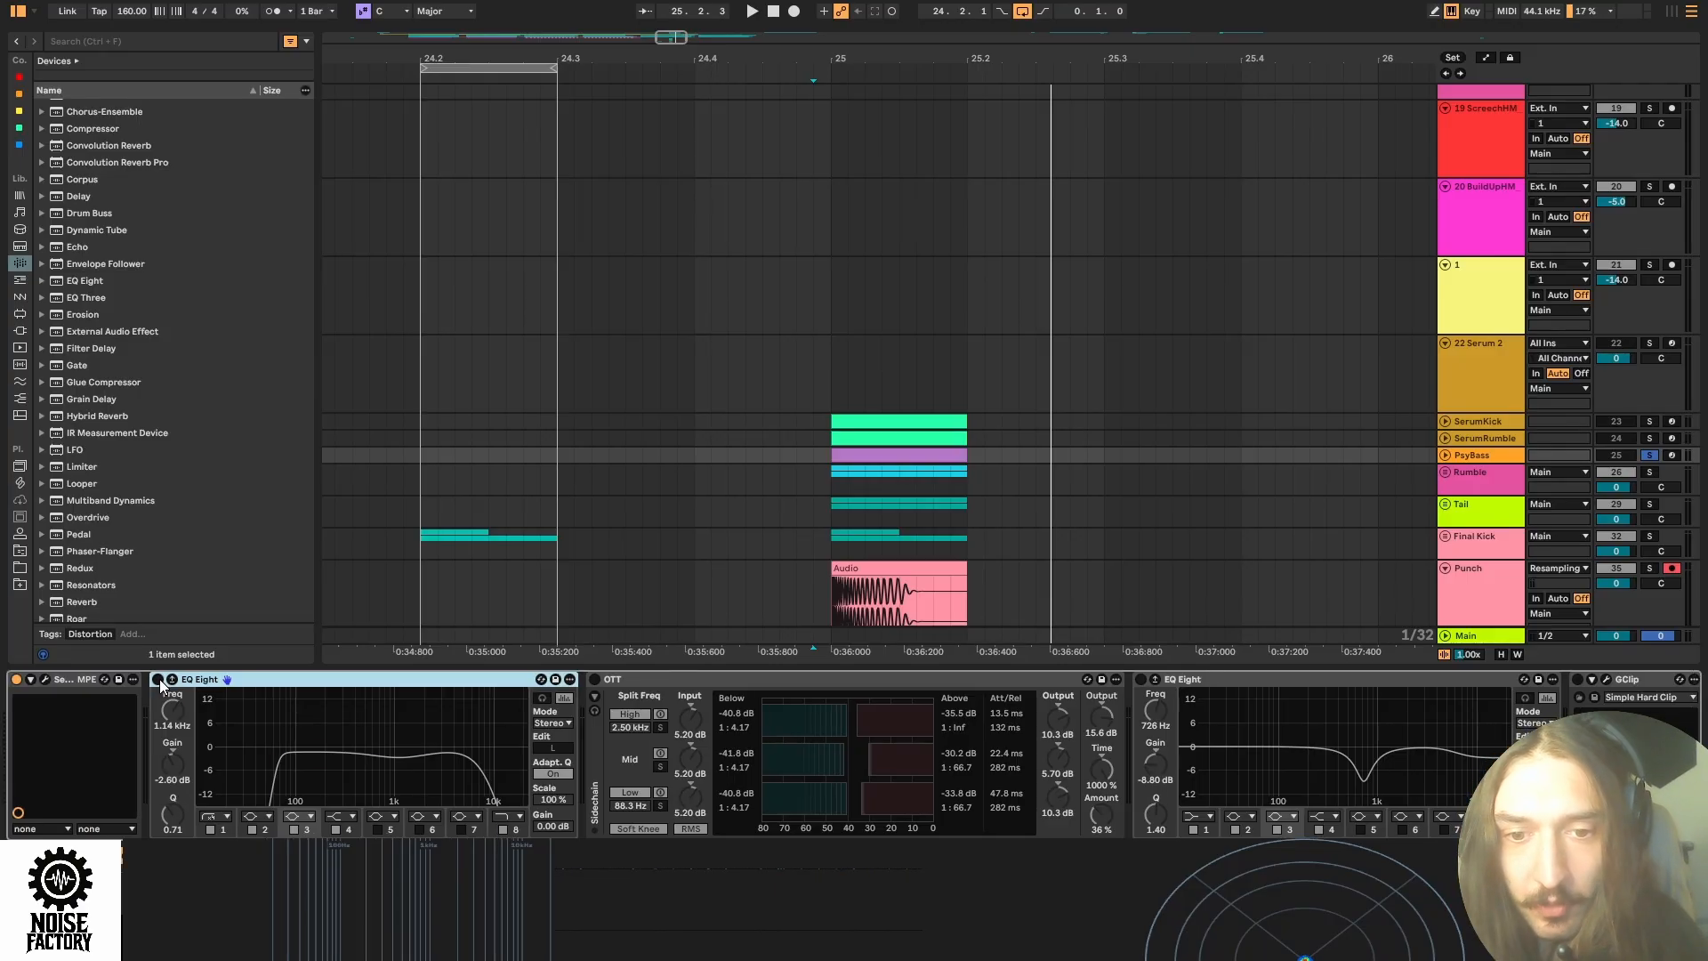
pyautogui.click(158, 680)
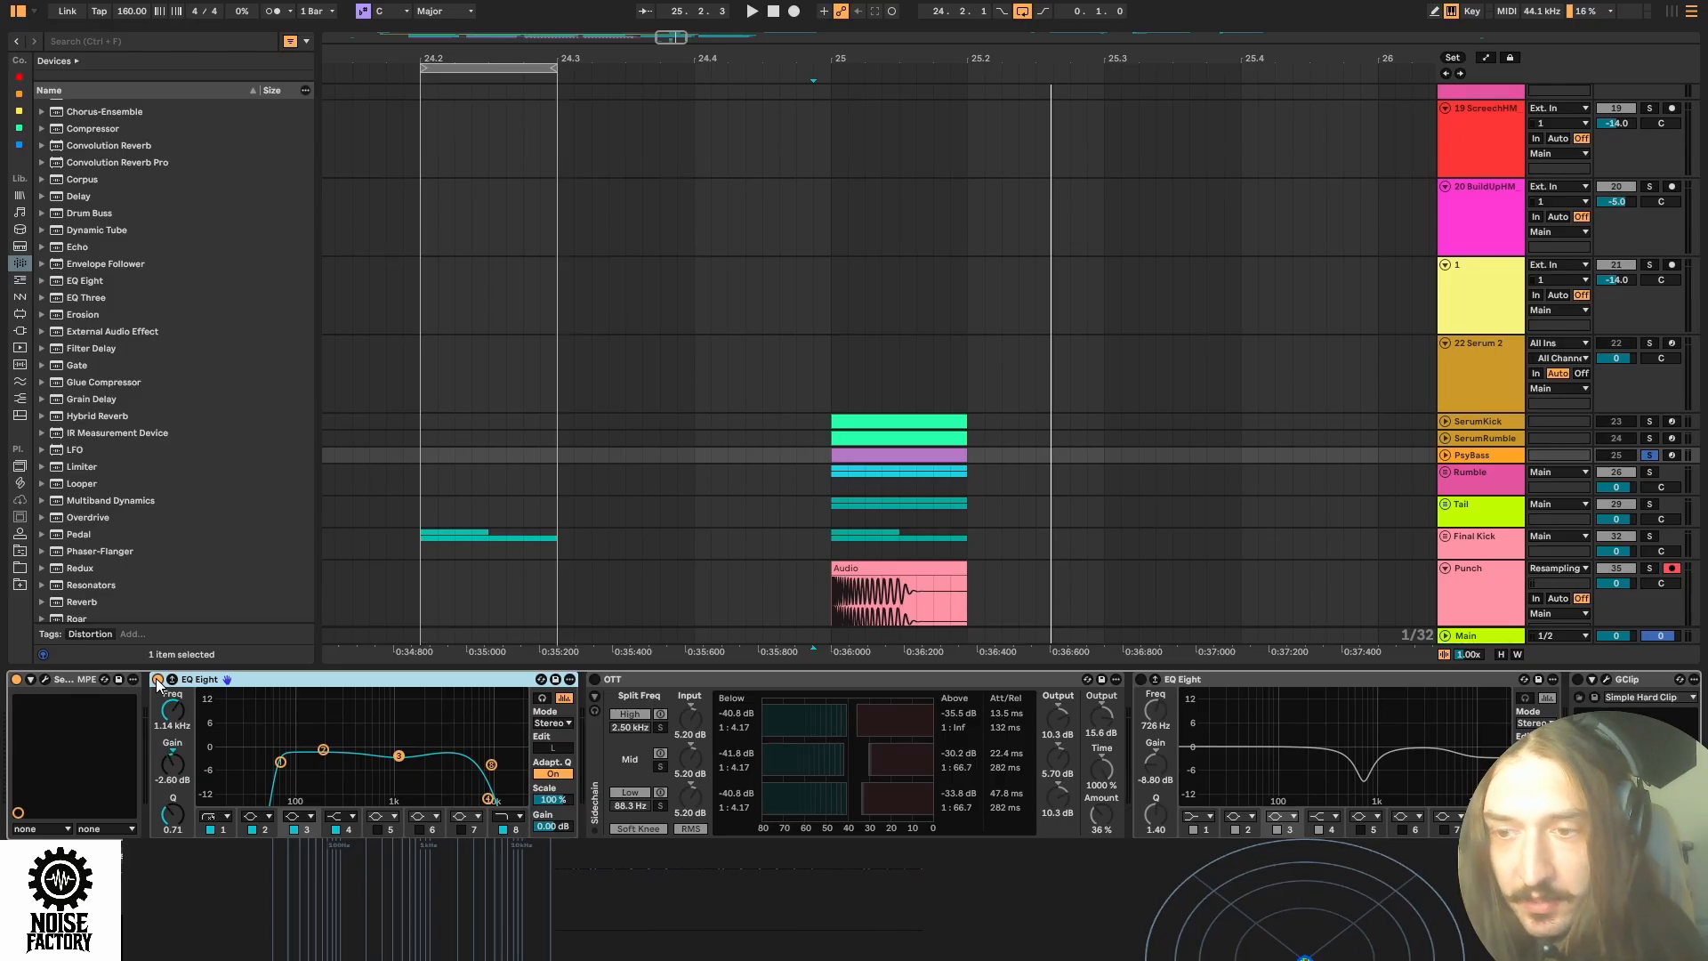
pyautogui.press('space')
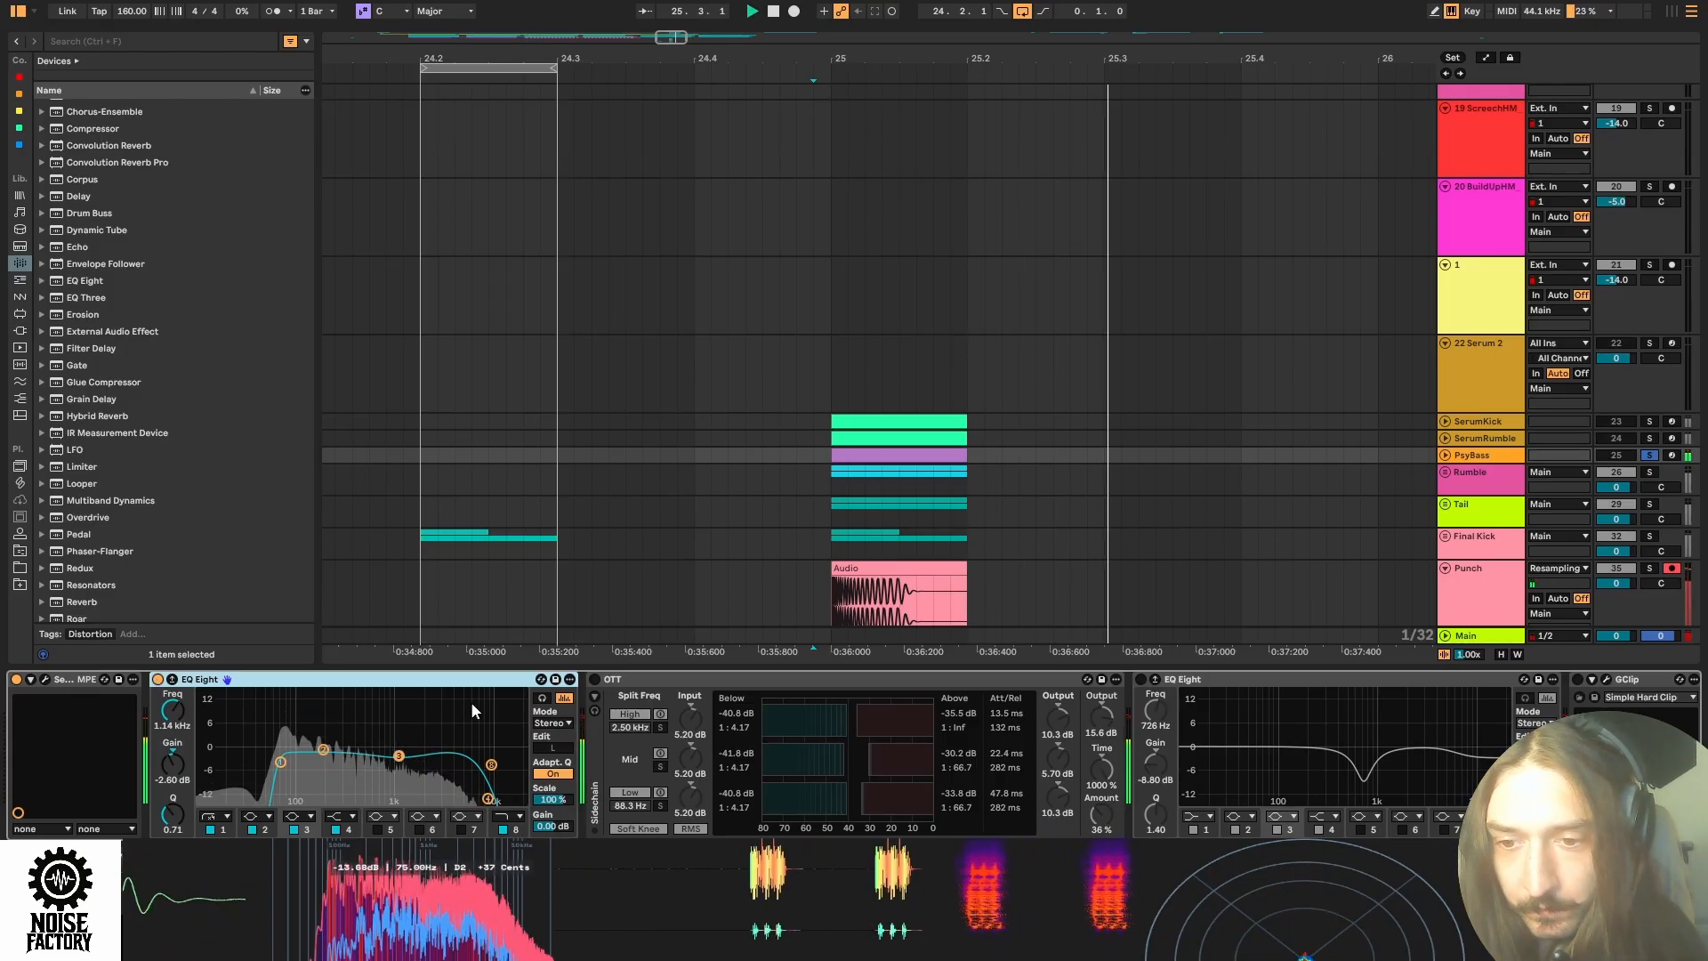
pyautogui.press('space')
pyautogui.click(594, 679)
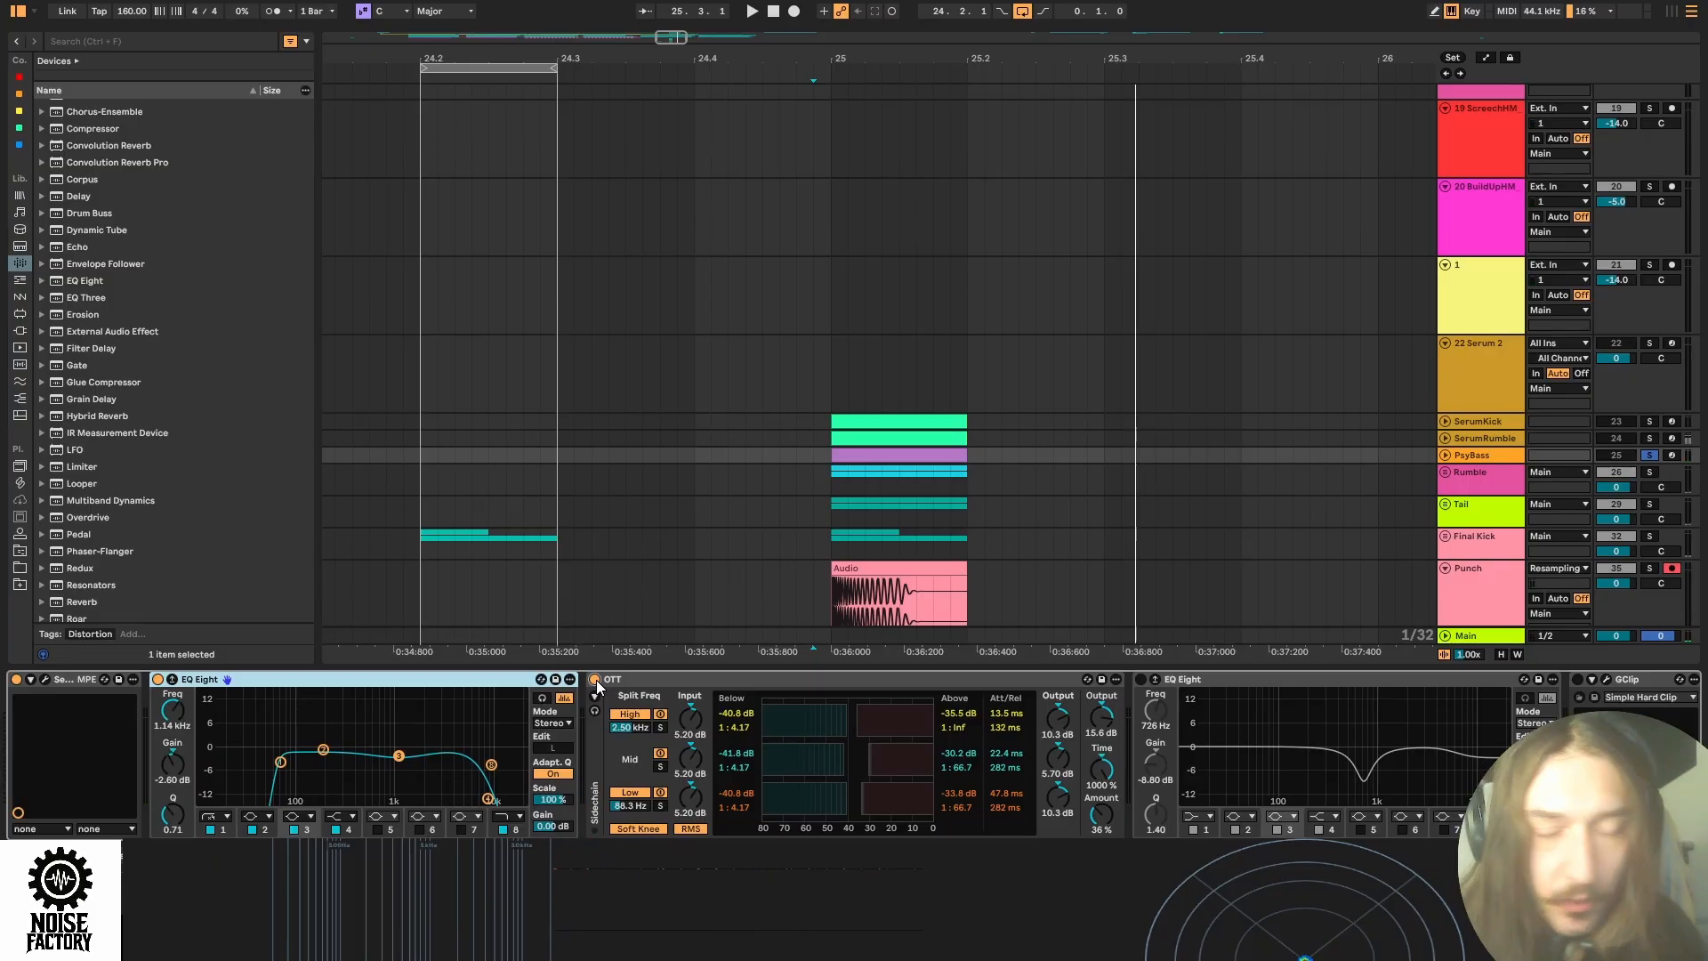
pyautogui.press('space')
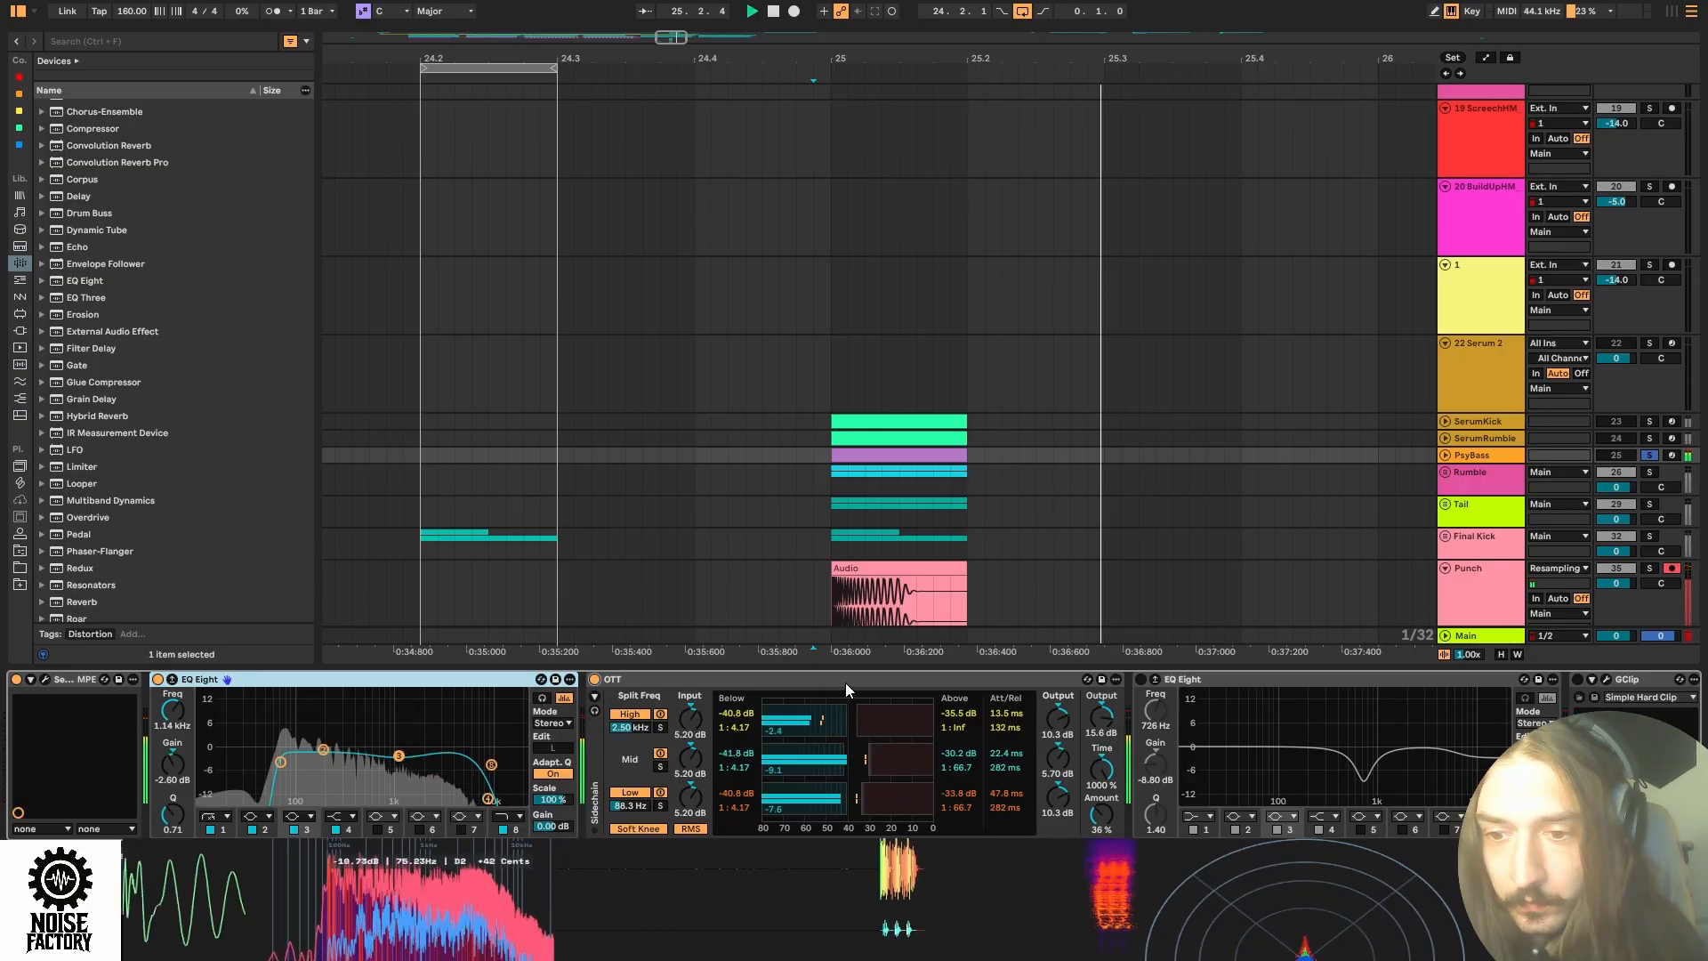
# Turn on the second EQ Eight and GClip on the PsyBass track, playing the bass after each.
pyautogui.press('space')
pyautogui.click(1141, 679)
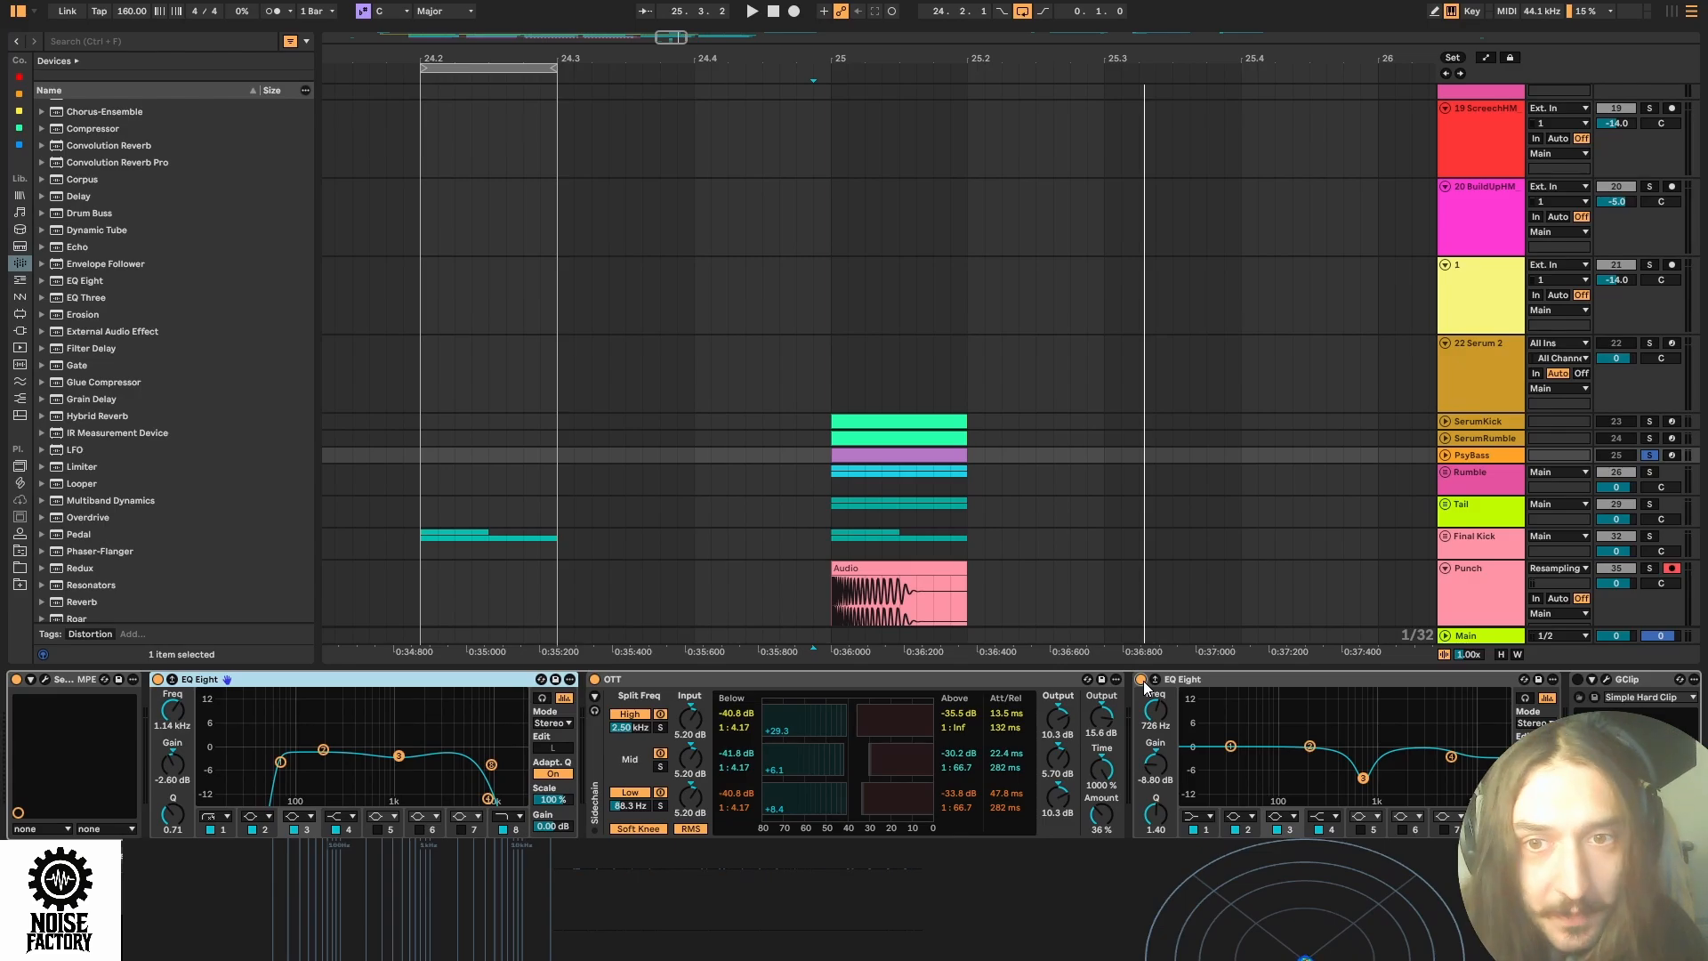
pyautogui.press('space')
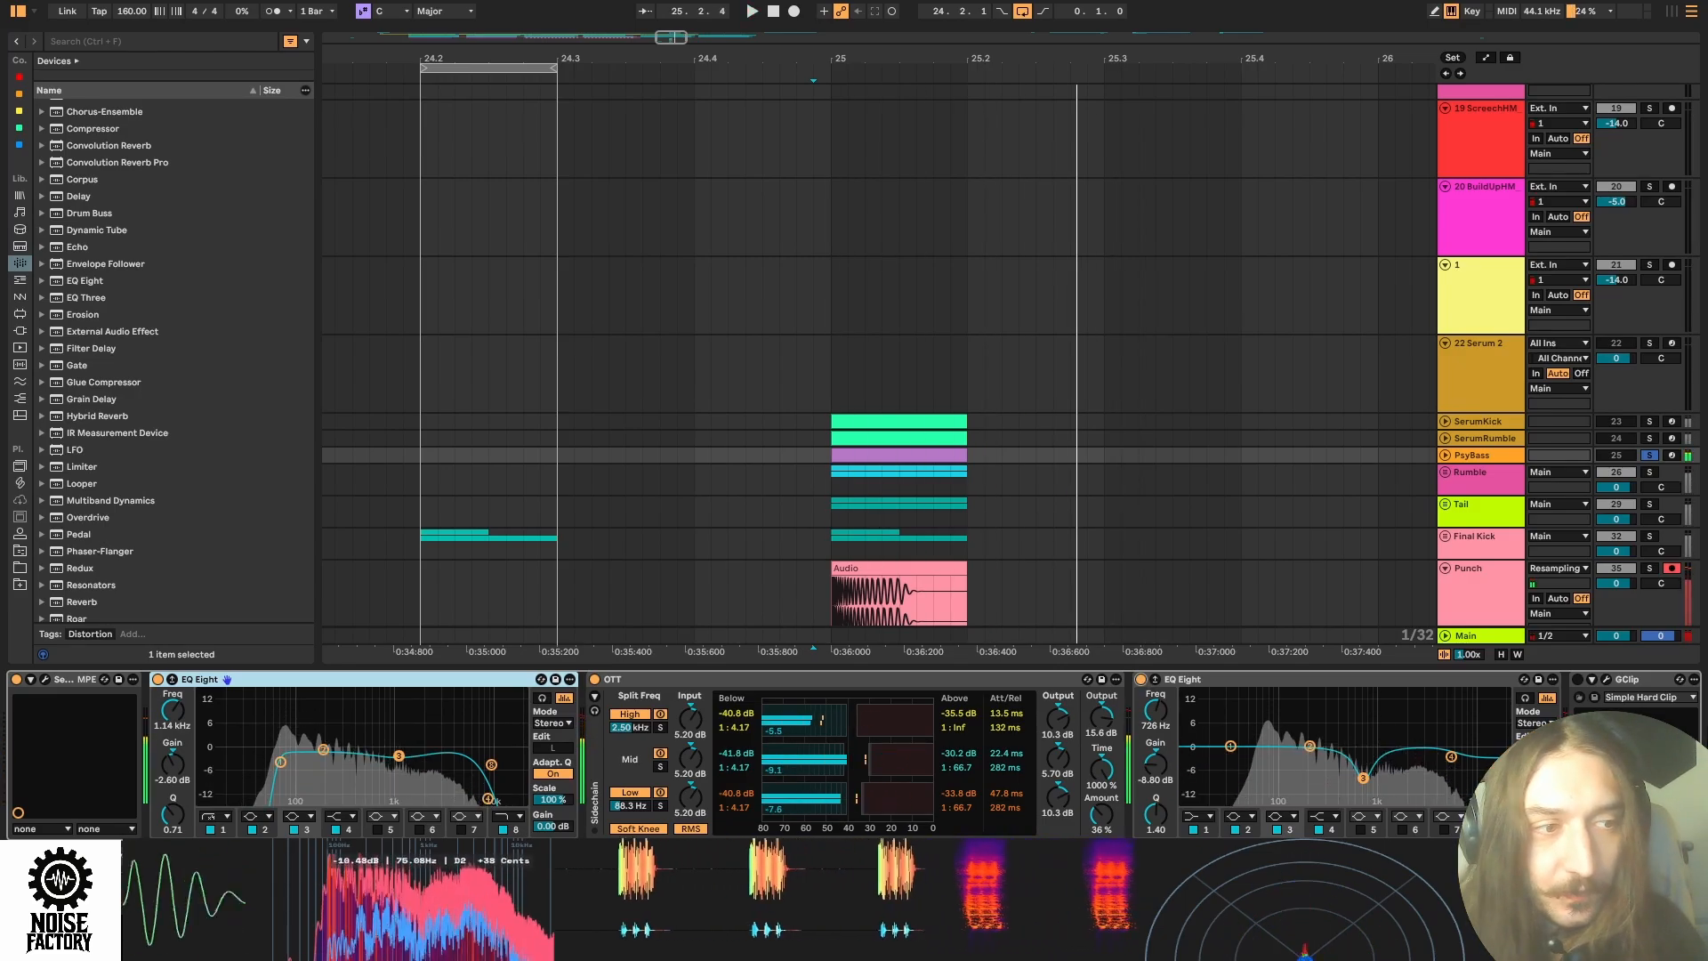
pyautogui.click(1567, 679)
pyautogui.click(1567, 680)
pyautogui.press('space')
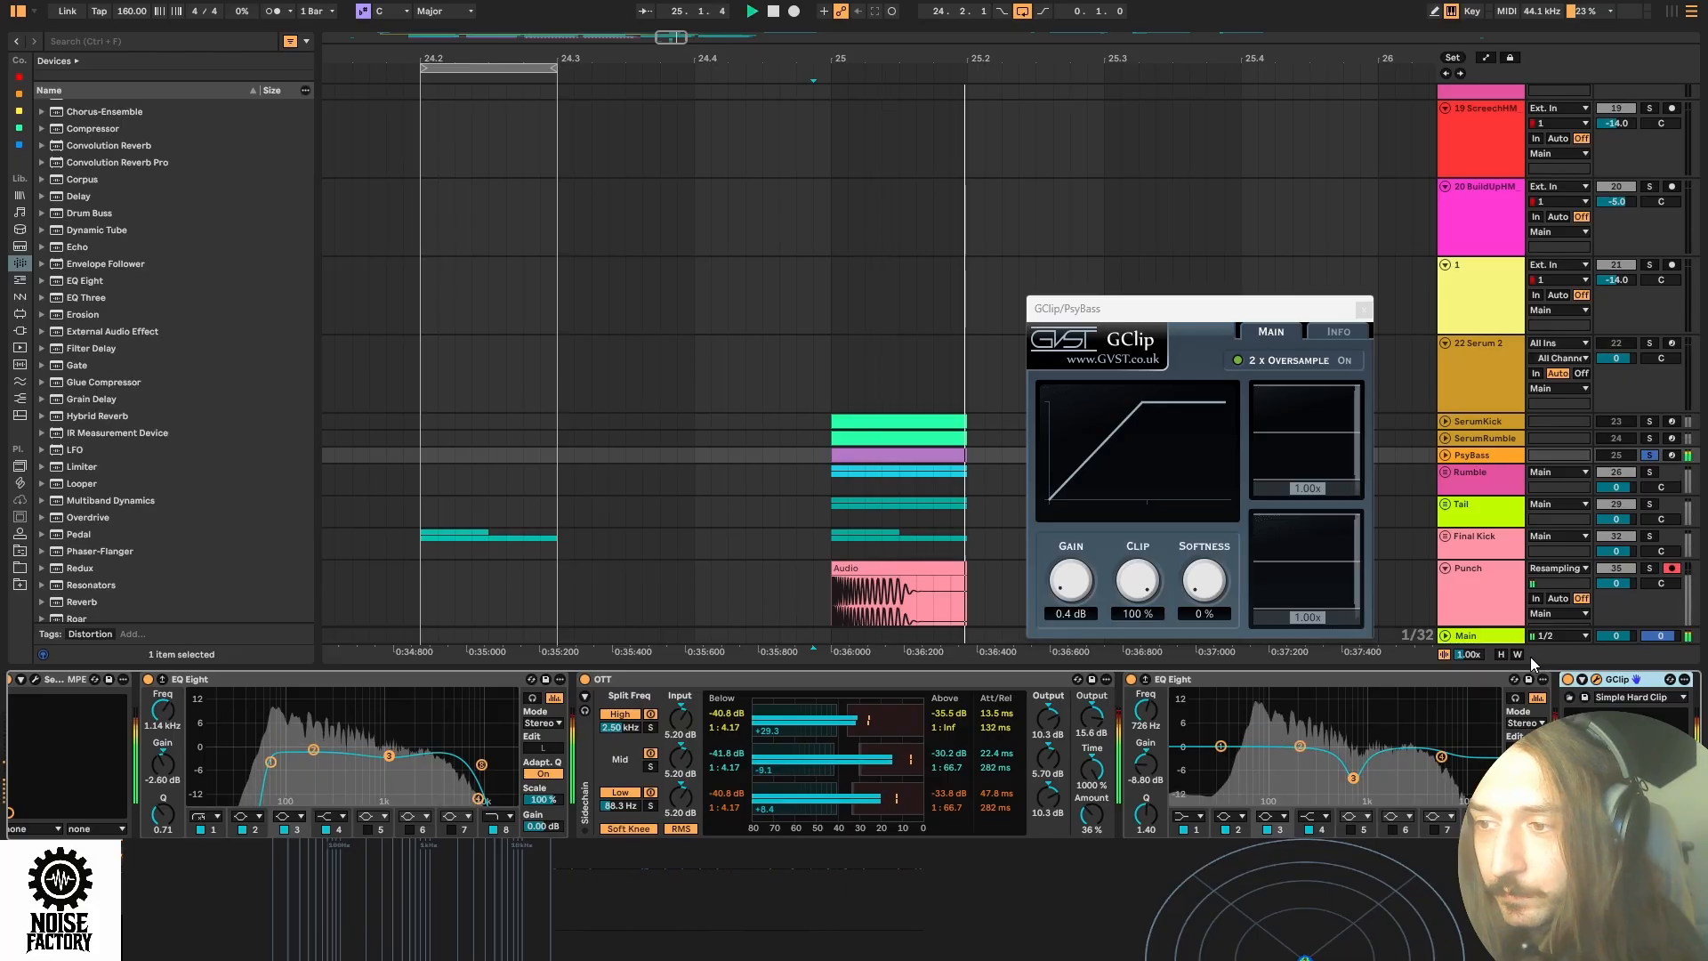
pyautogui.press('space')
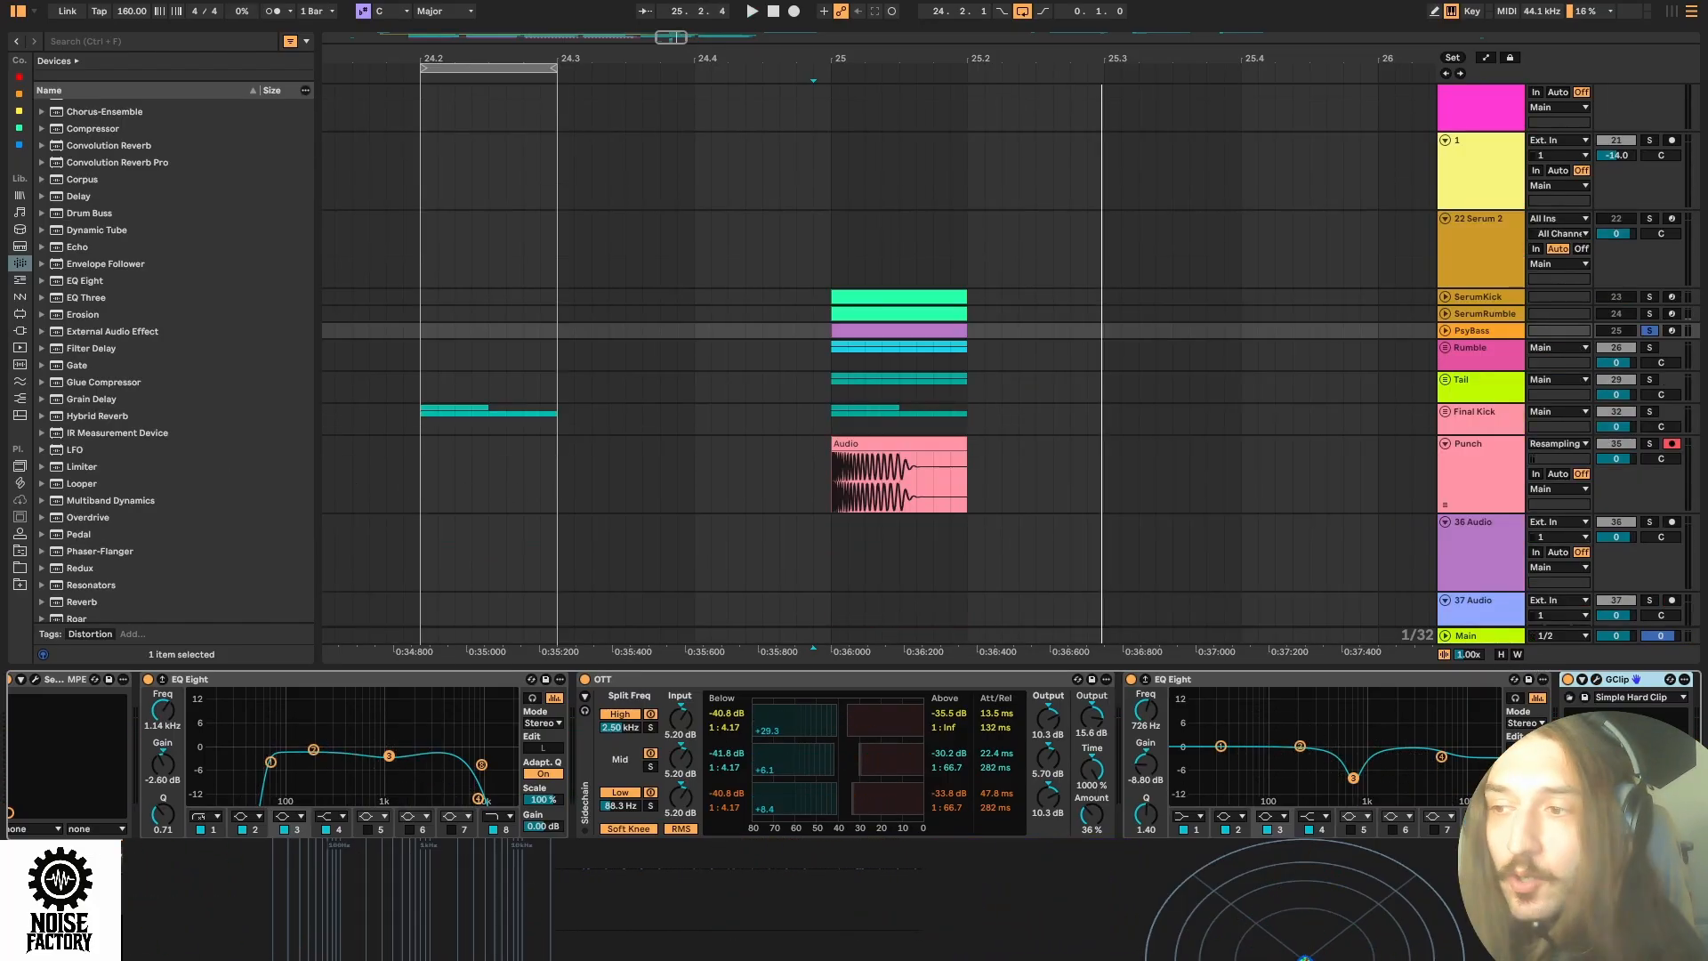
# Solo and audition the Punch, SerumRumble and PsyBass tracks in turn, playing PsyBass from bar 25.
pyautogui.press('space')
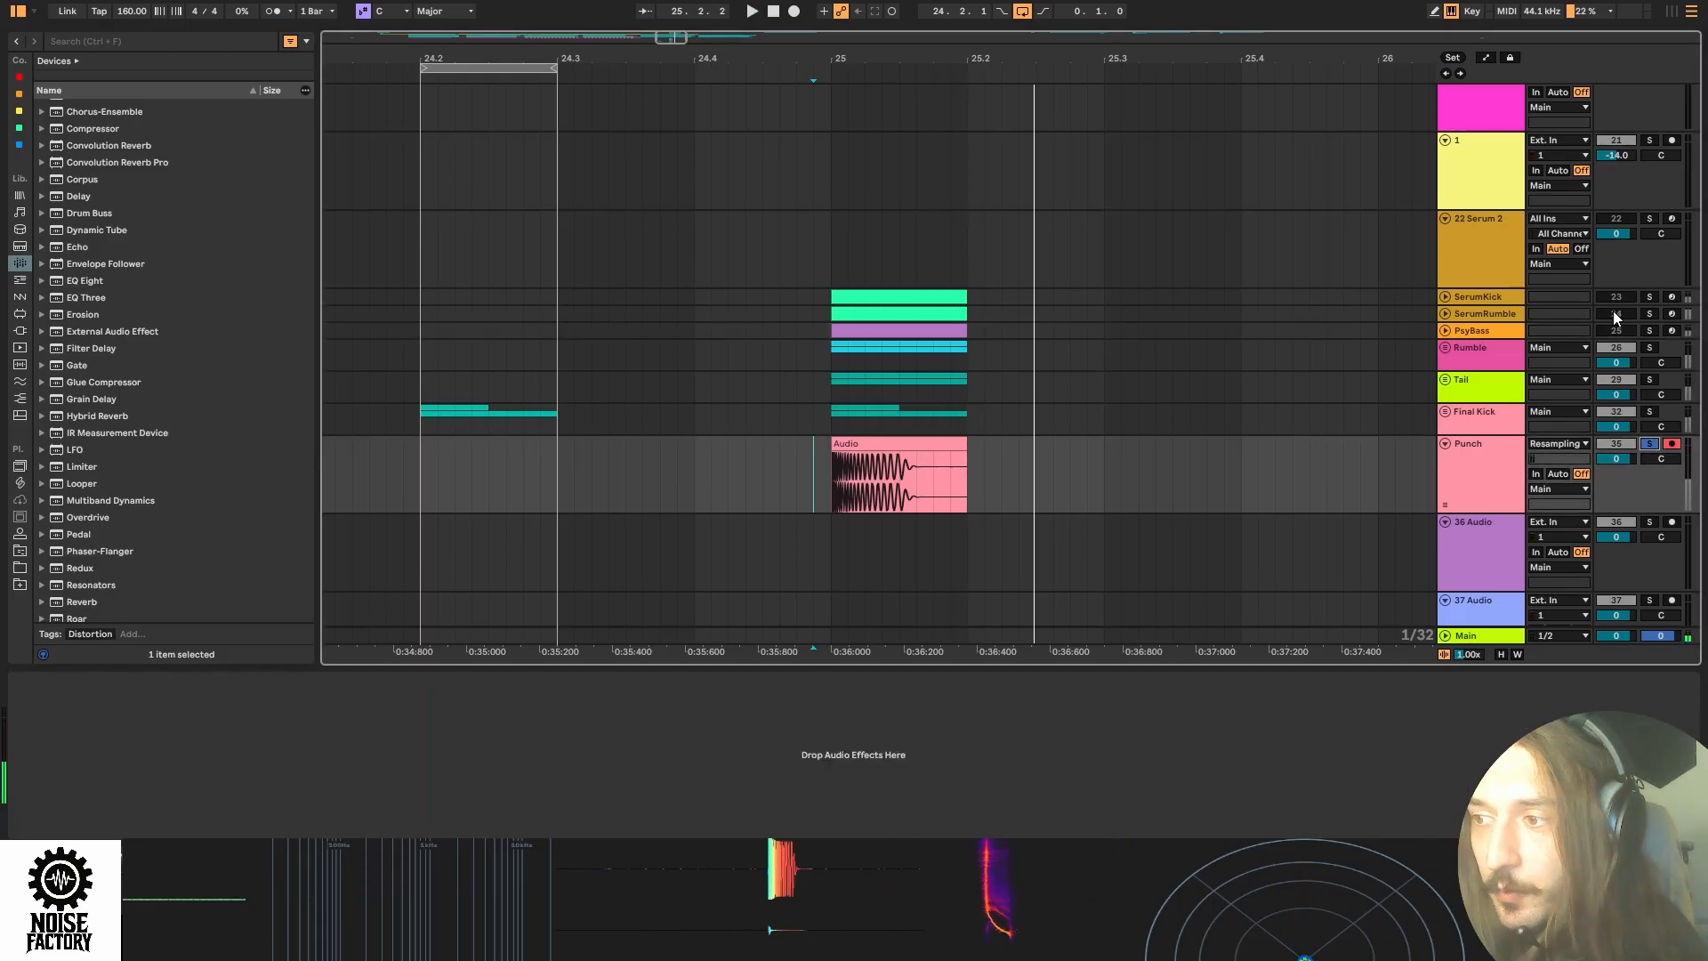
pyautogui.click(1651, 313)
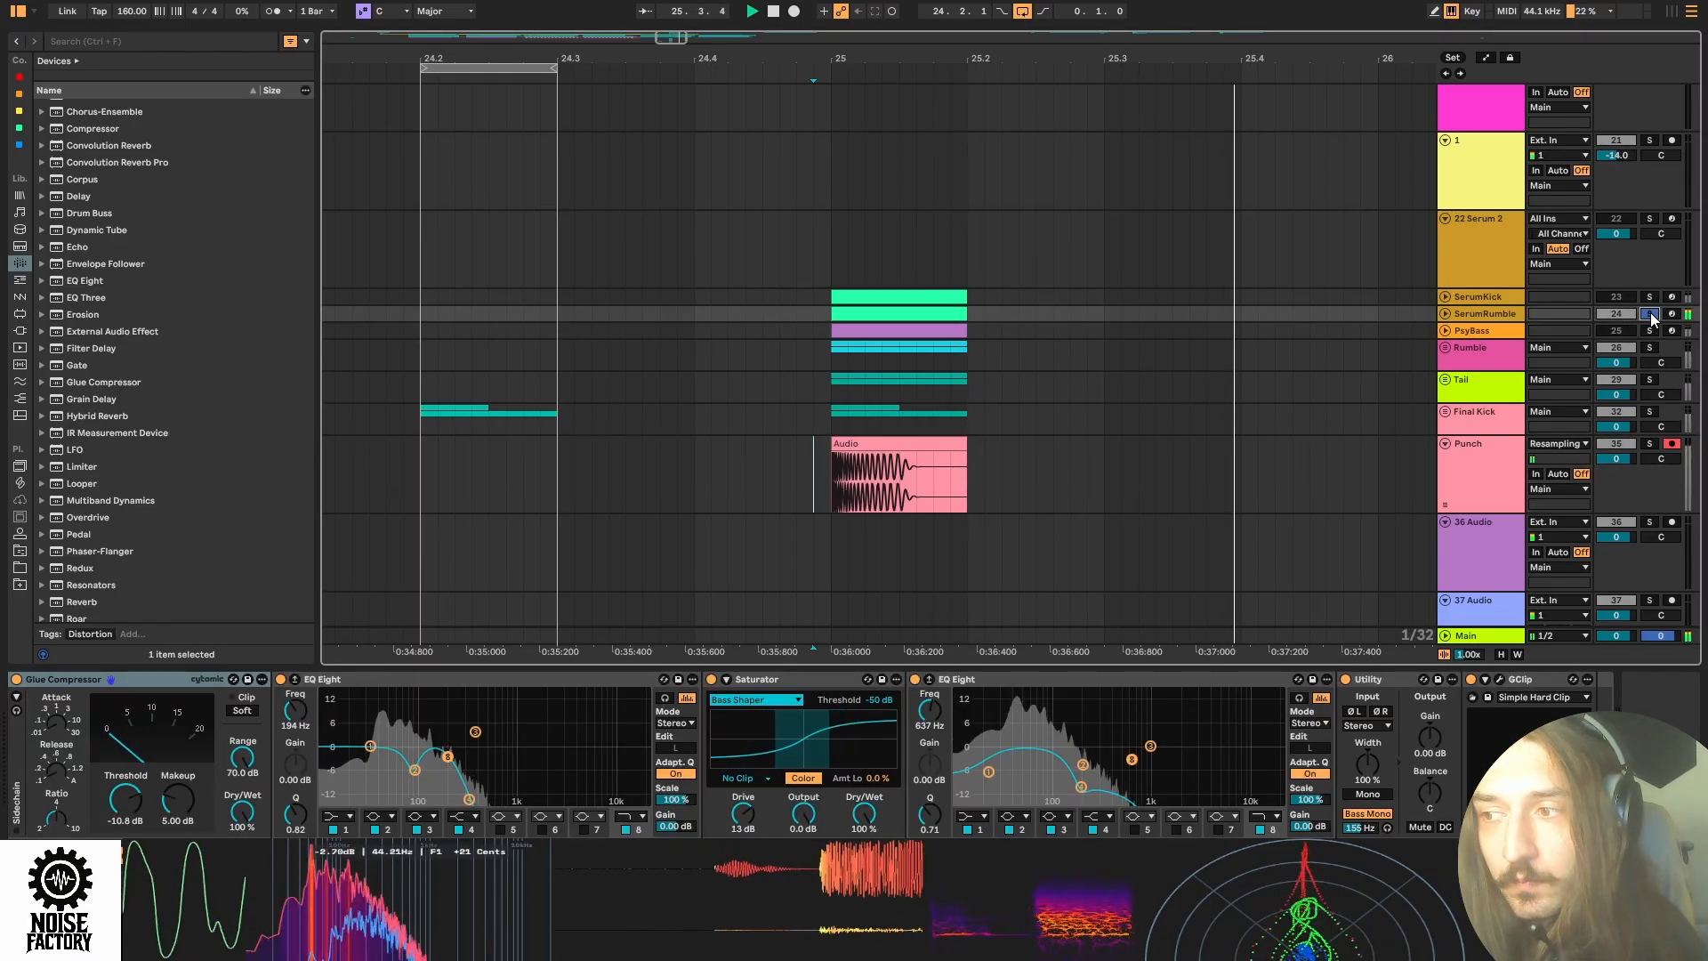
pyautogui.press('space')
pyautogui.click(1650, 330)
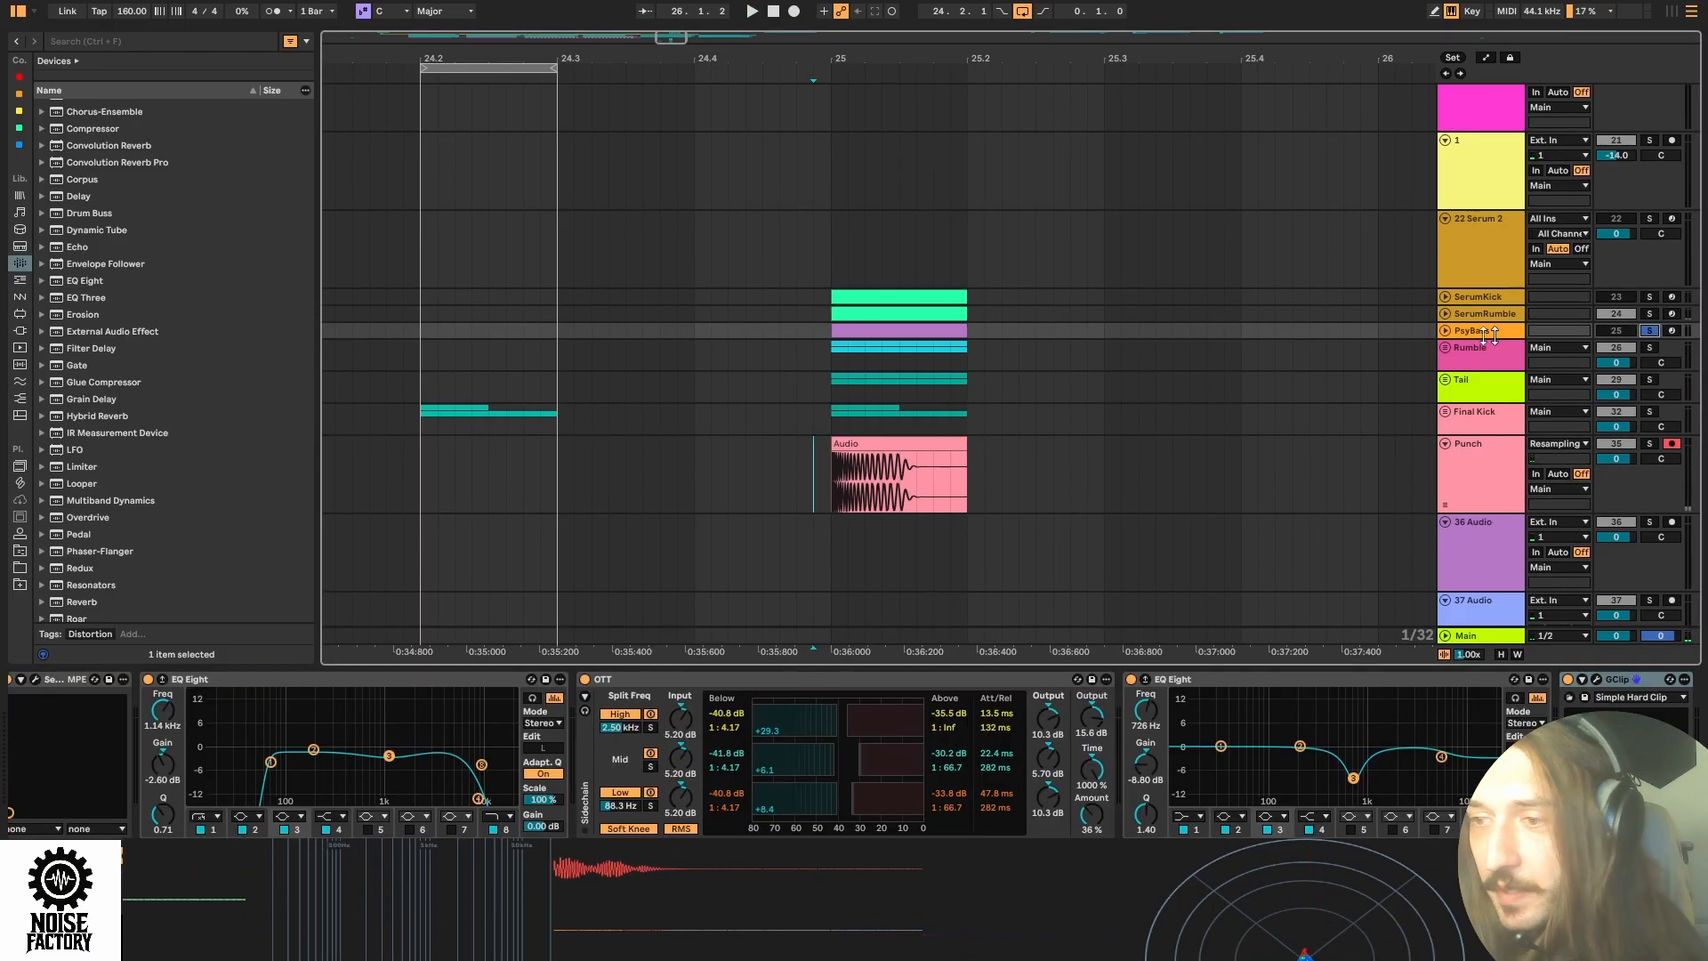
pyautogui.click(829, 331)
pyautogui.press('space')
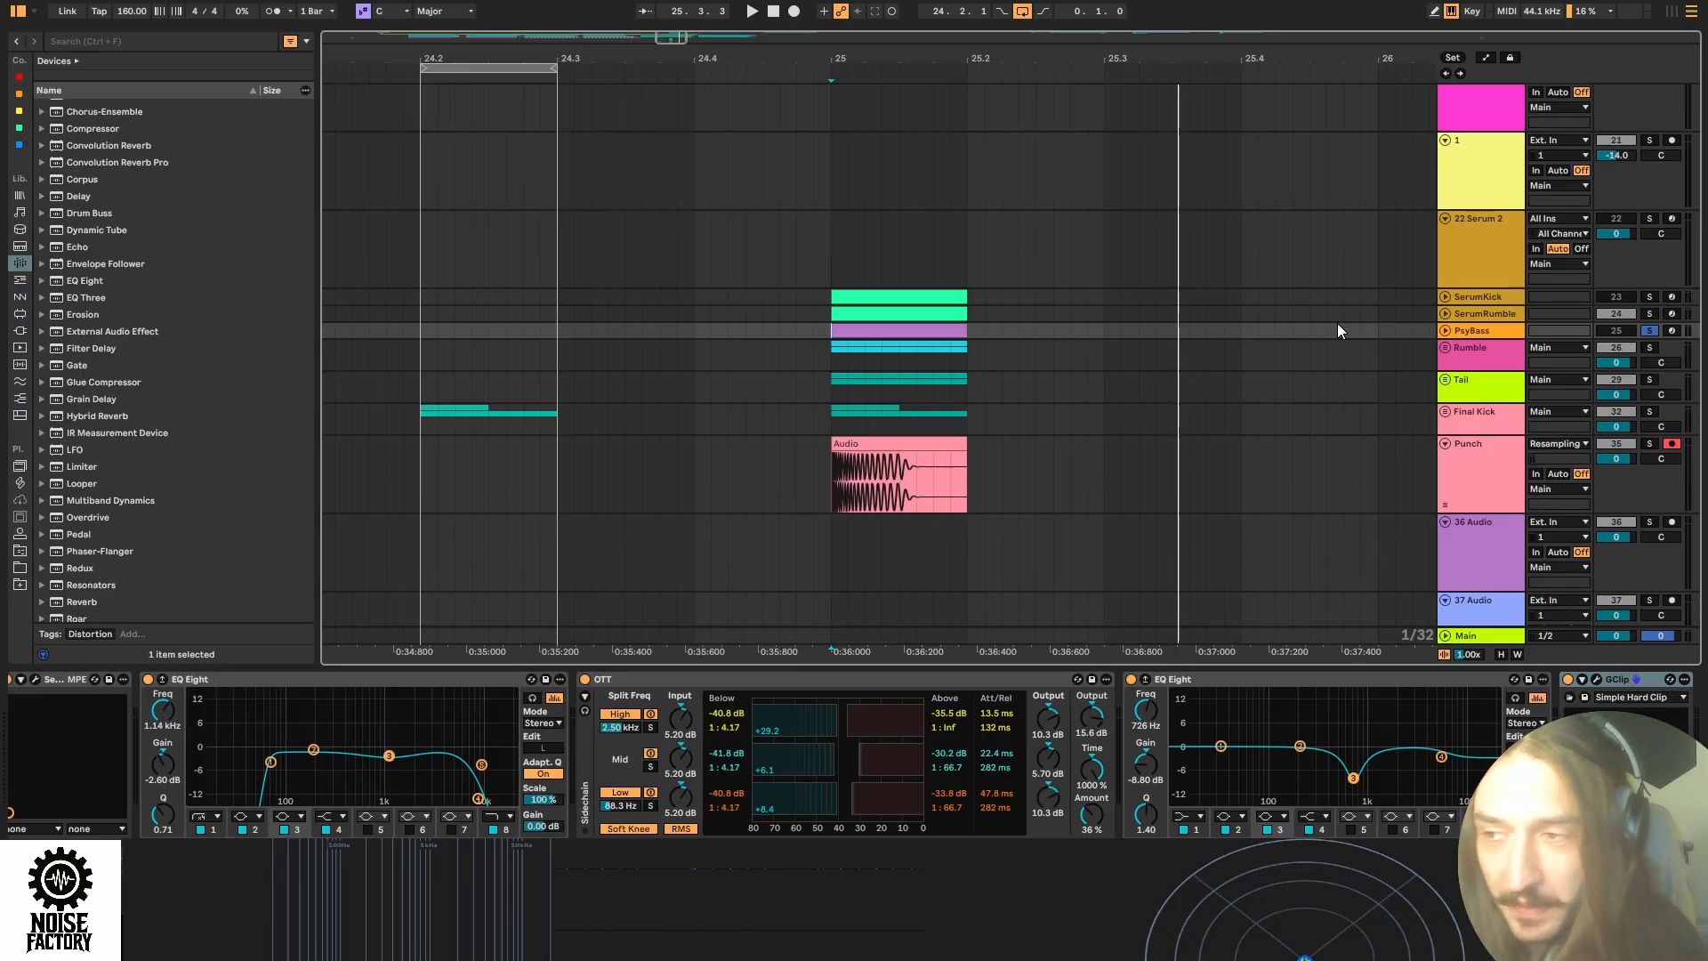
# Unfold the Rumble group and examine the fade-ins of the clips on 27 Audio and 28 Audio.
pyautogui.click(1454, 347)
pyautogui.click(1447, 348)
pyautogui.scroll(-2, 1227, 457)
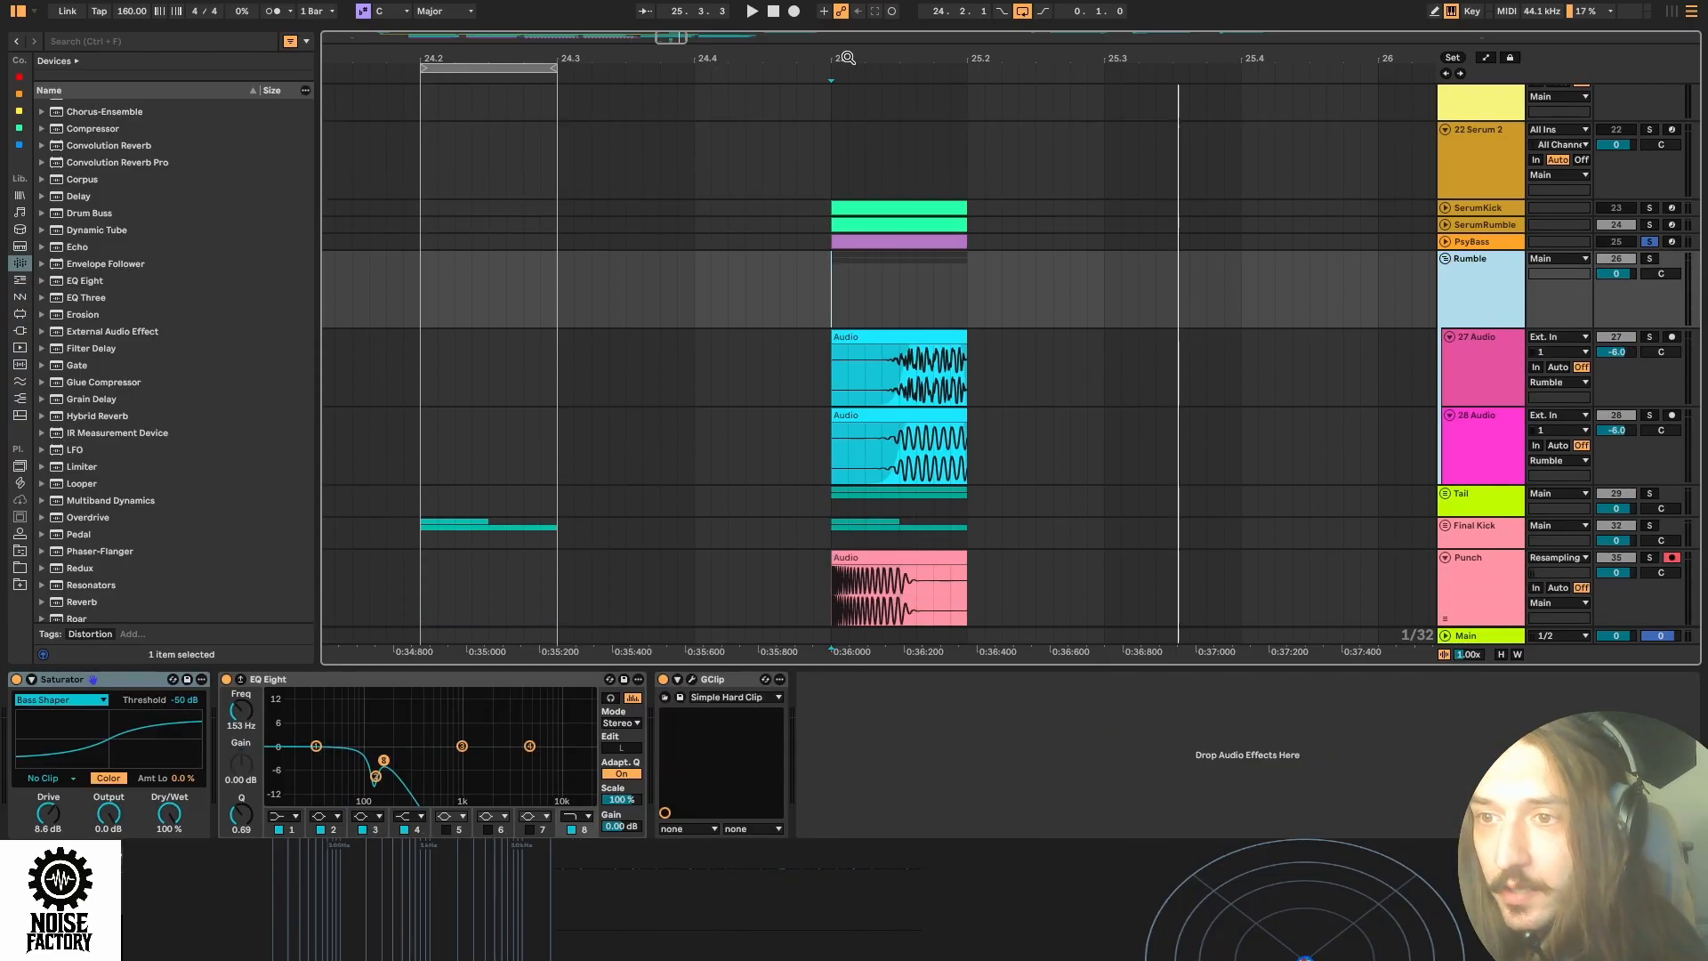
pyautogui.press('z')
pyautogui.press('x')
pyautogui.click(1052, 432)
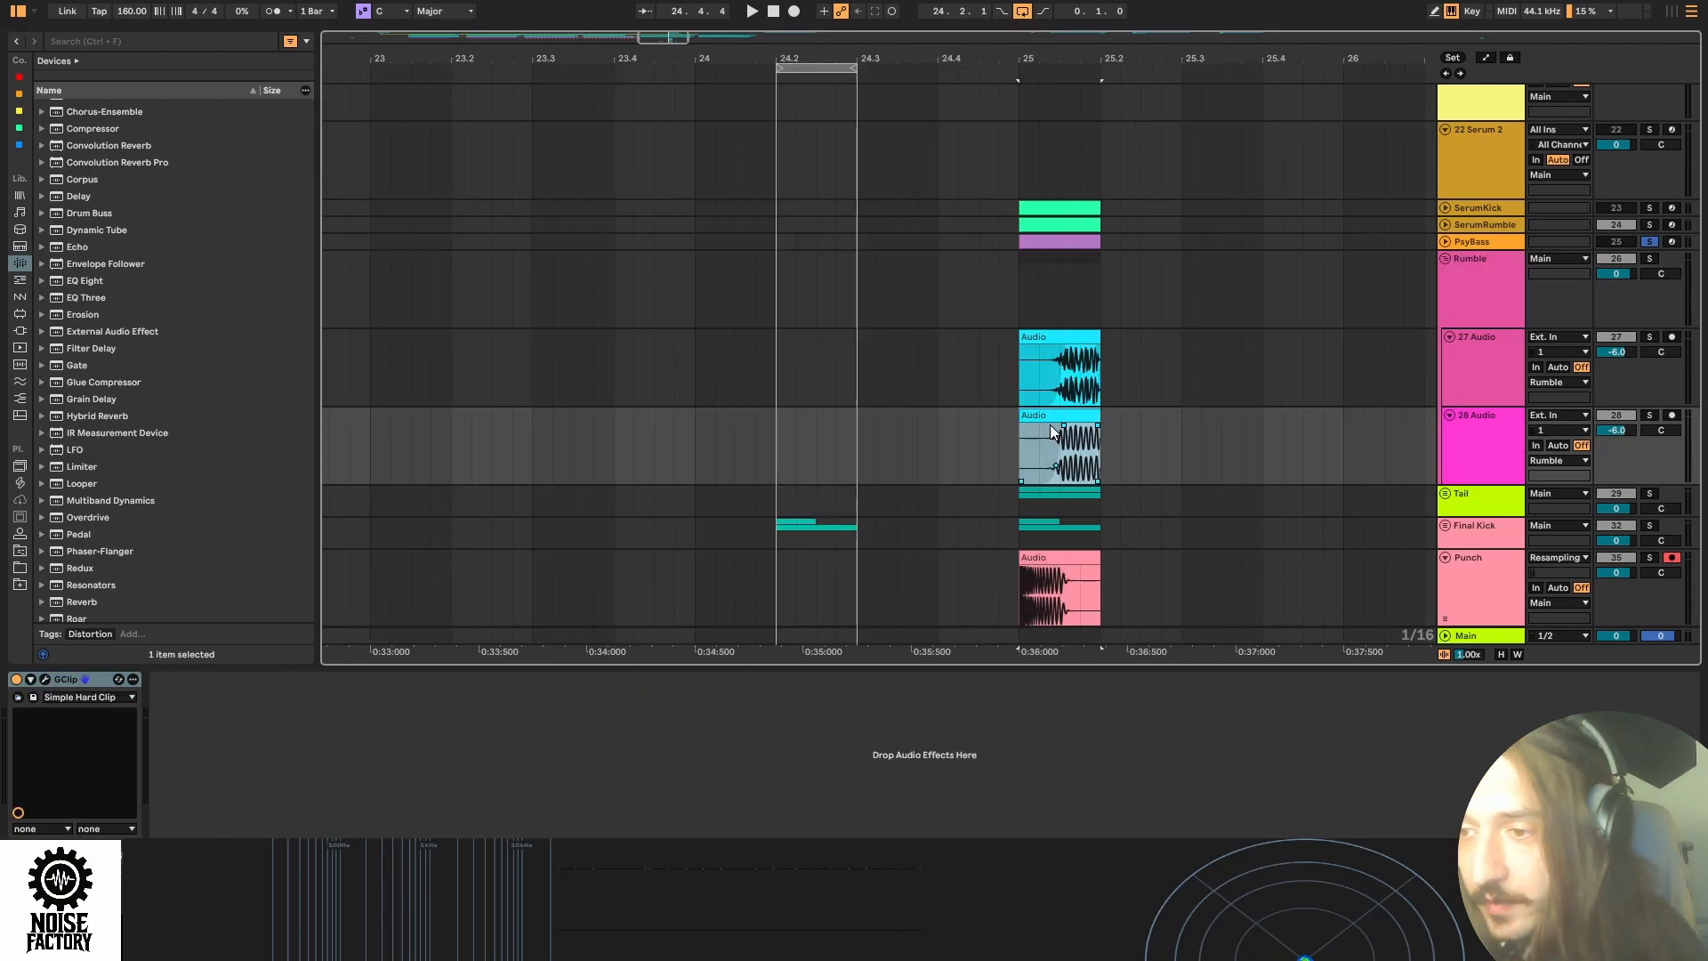
pyautogui.moveTo(1022, 415)
pyautogui.mouseDown()
pyautogui.moveTo(694, 400)
pyautogui.moveTo(1022, 414)
pyautogui.mouseUp()
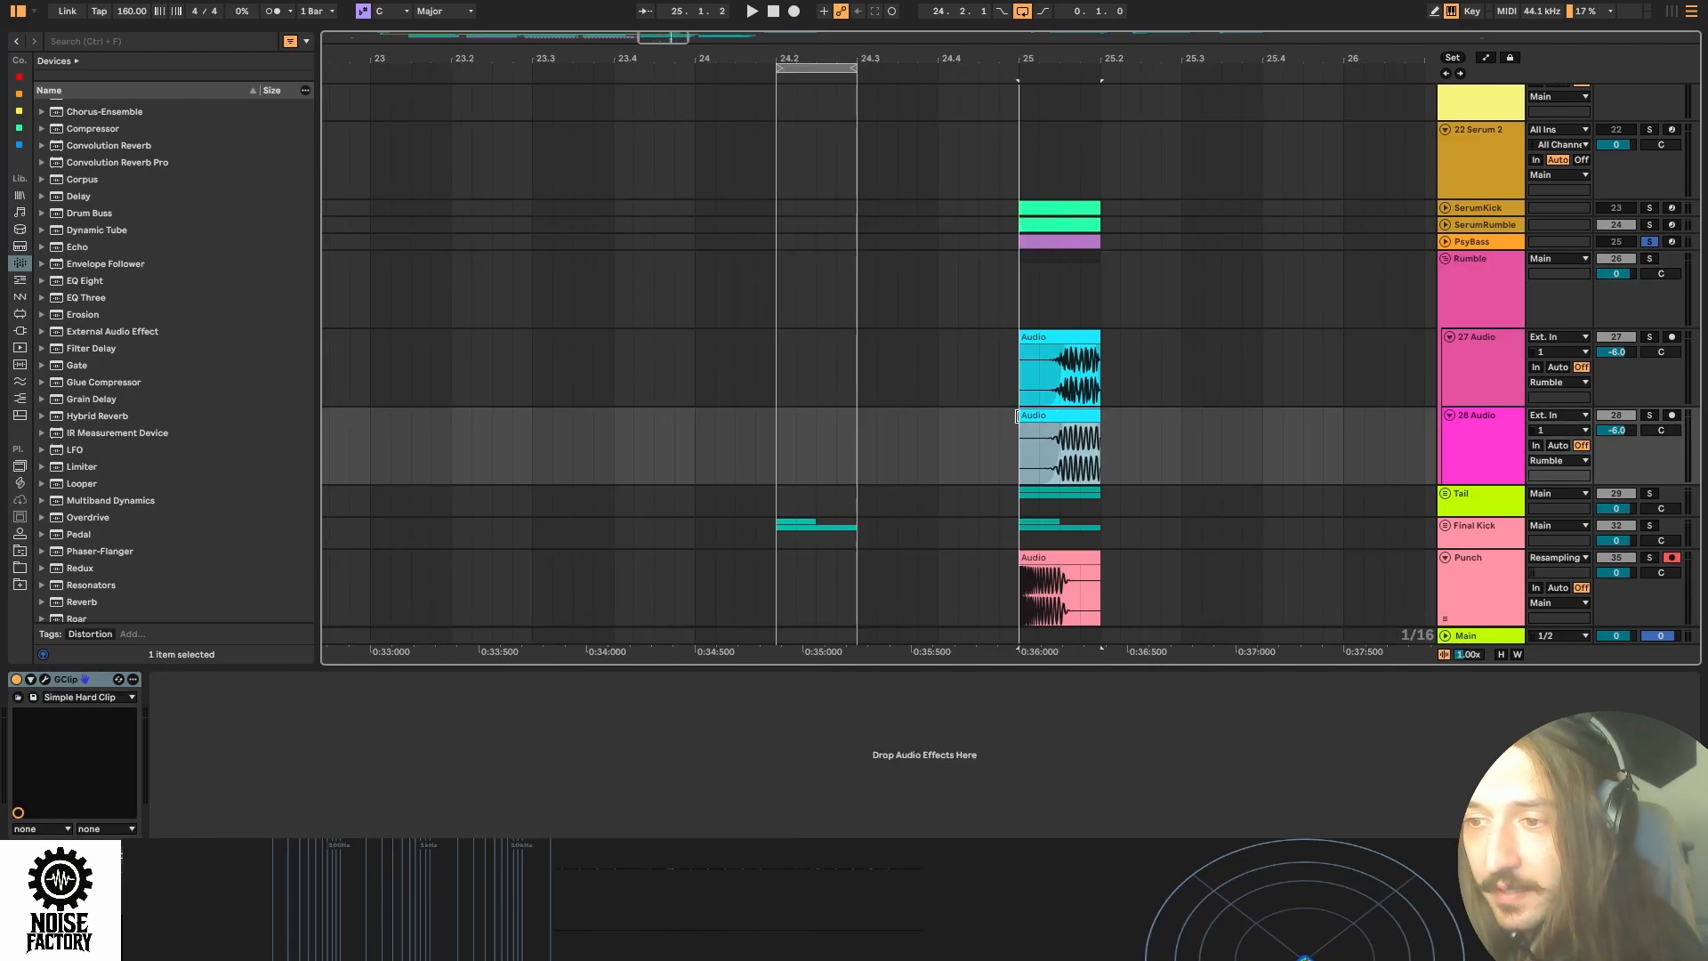
pyautogui.moveTo(1094, 61); pyautogui.dragTo(993, 99)
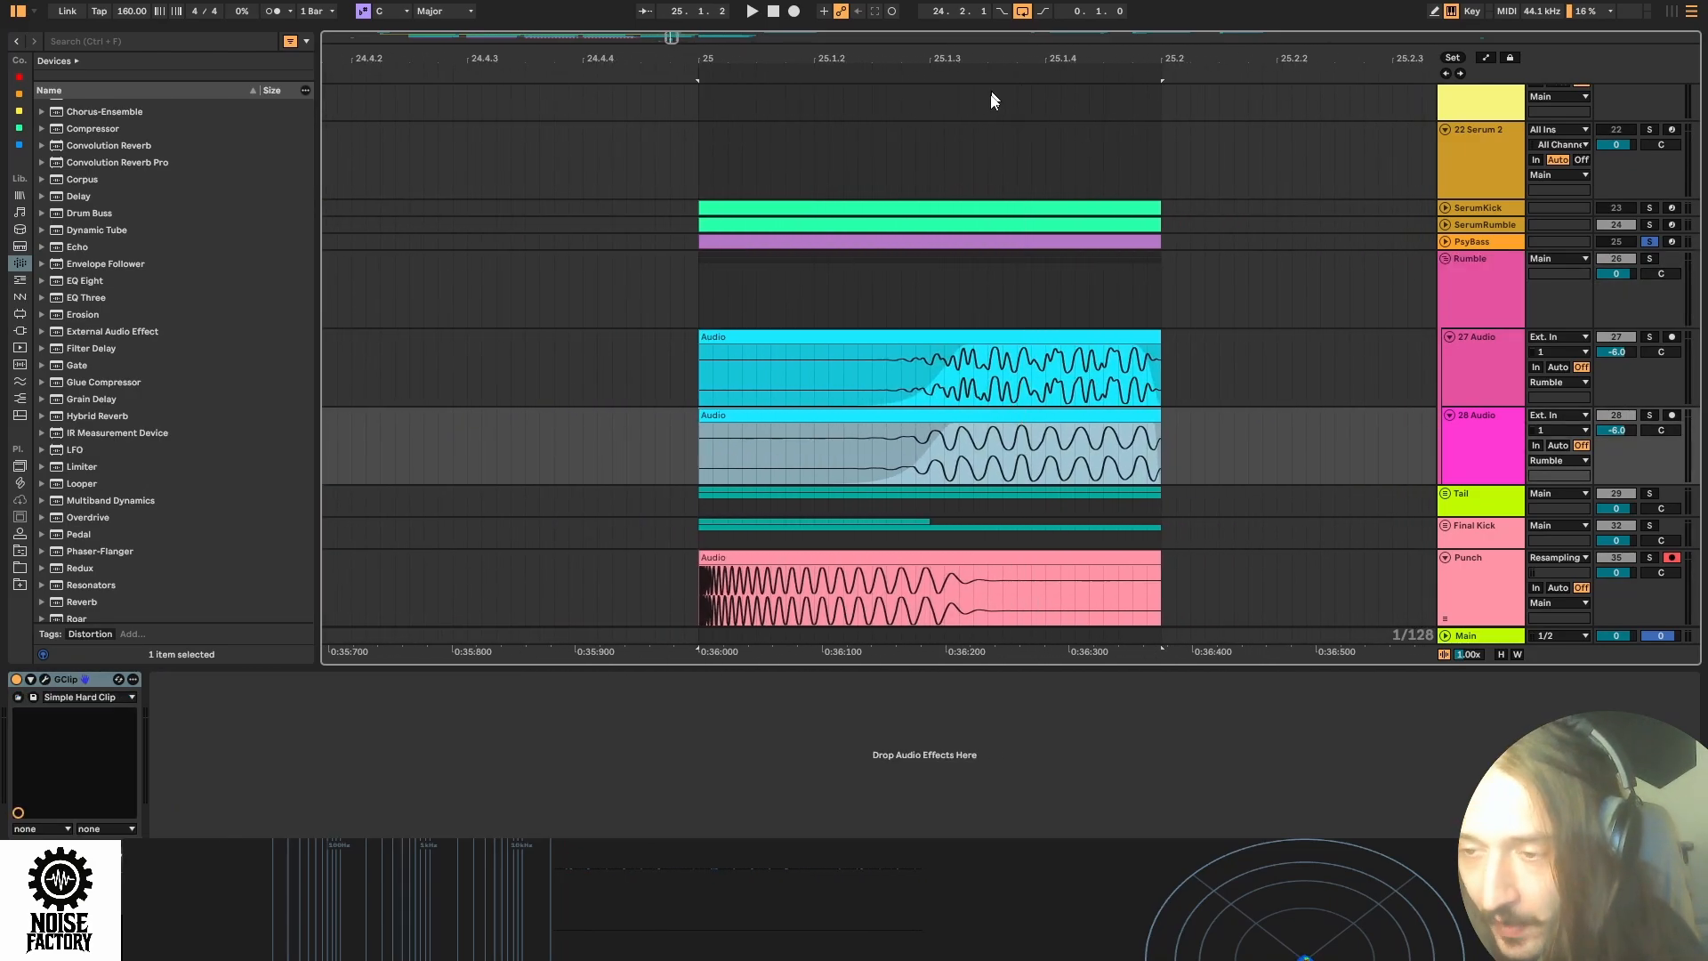
pyautogui.click(987, 382)
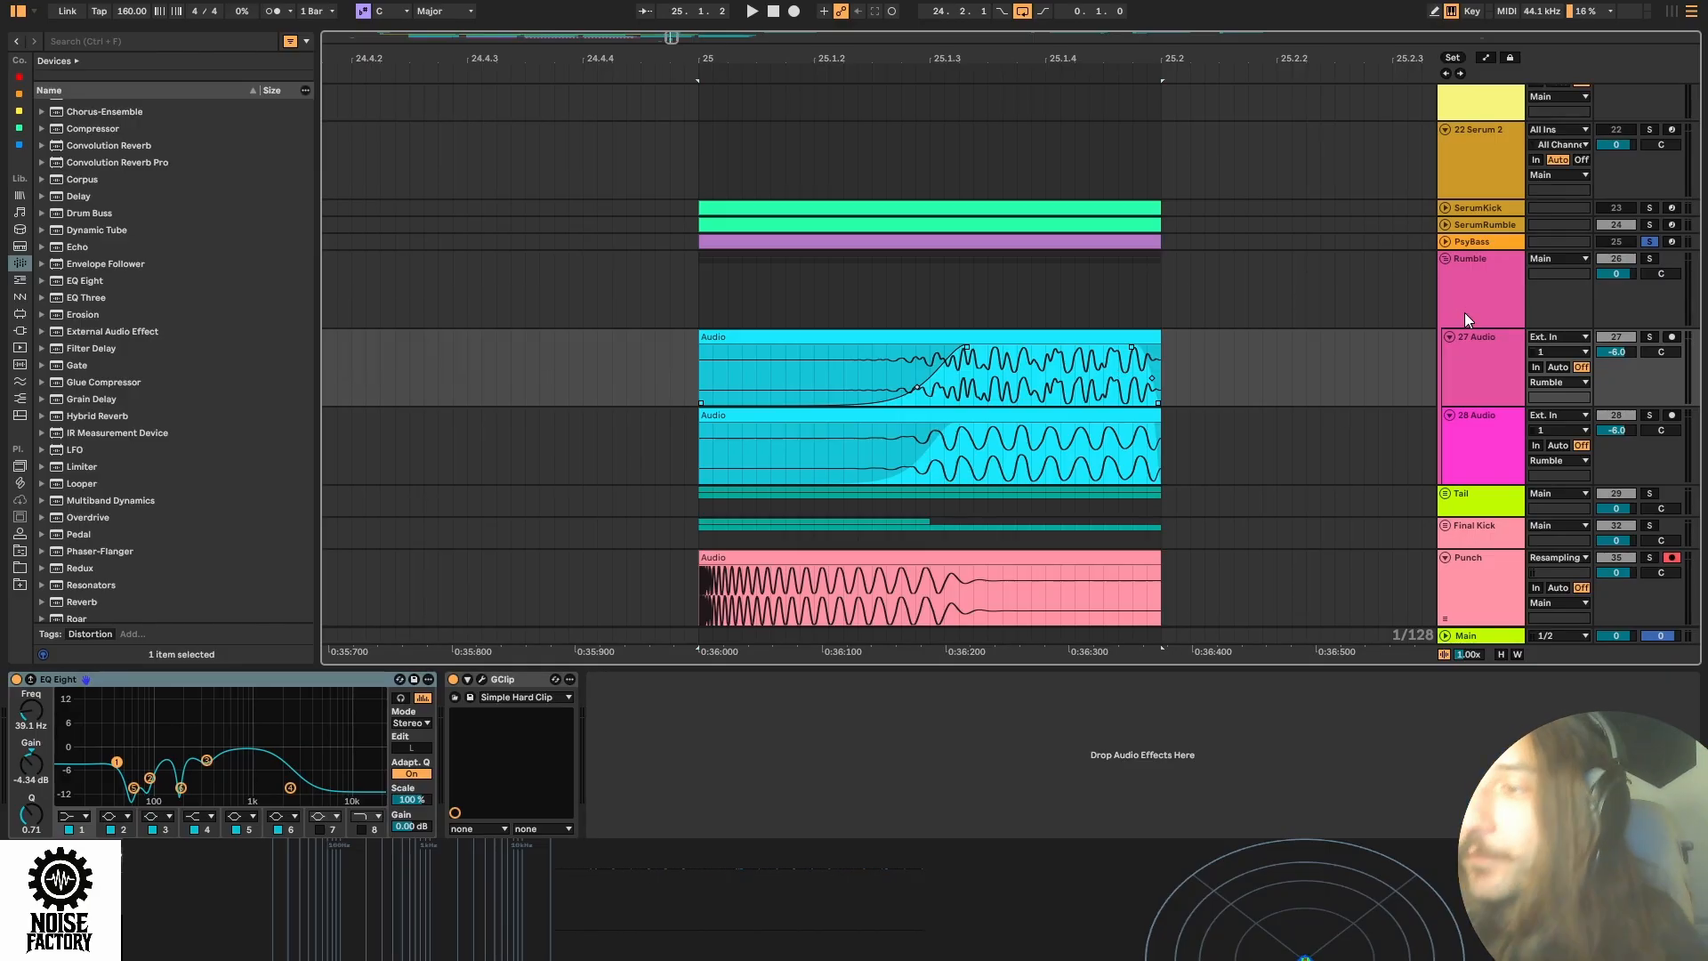
# Solo 27 Audio in the Rumble group and compare its sound with EQ Eight and GClip bypassed and re-enabled.
pyautogui.click(1497, 307)
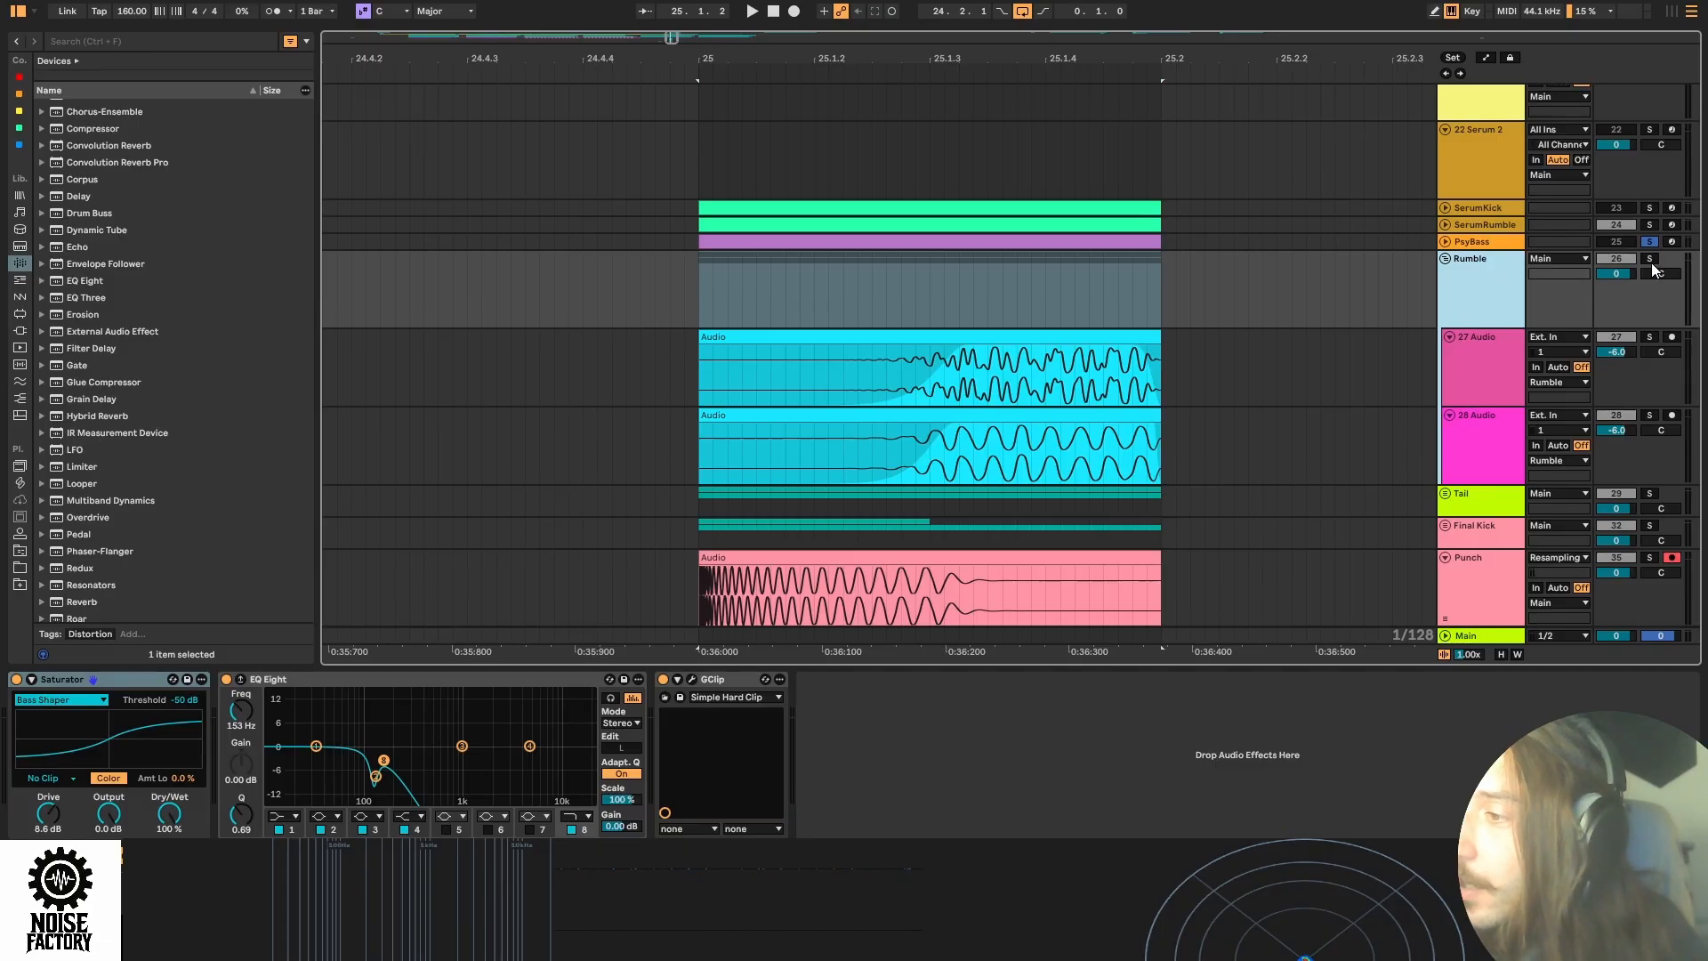
pyautogui.click(1475, 352)
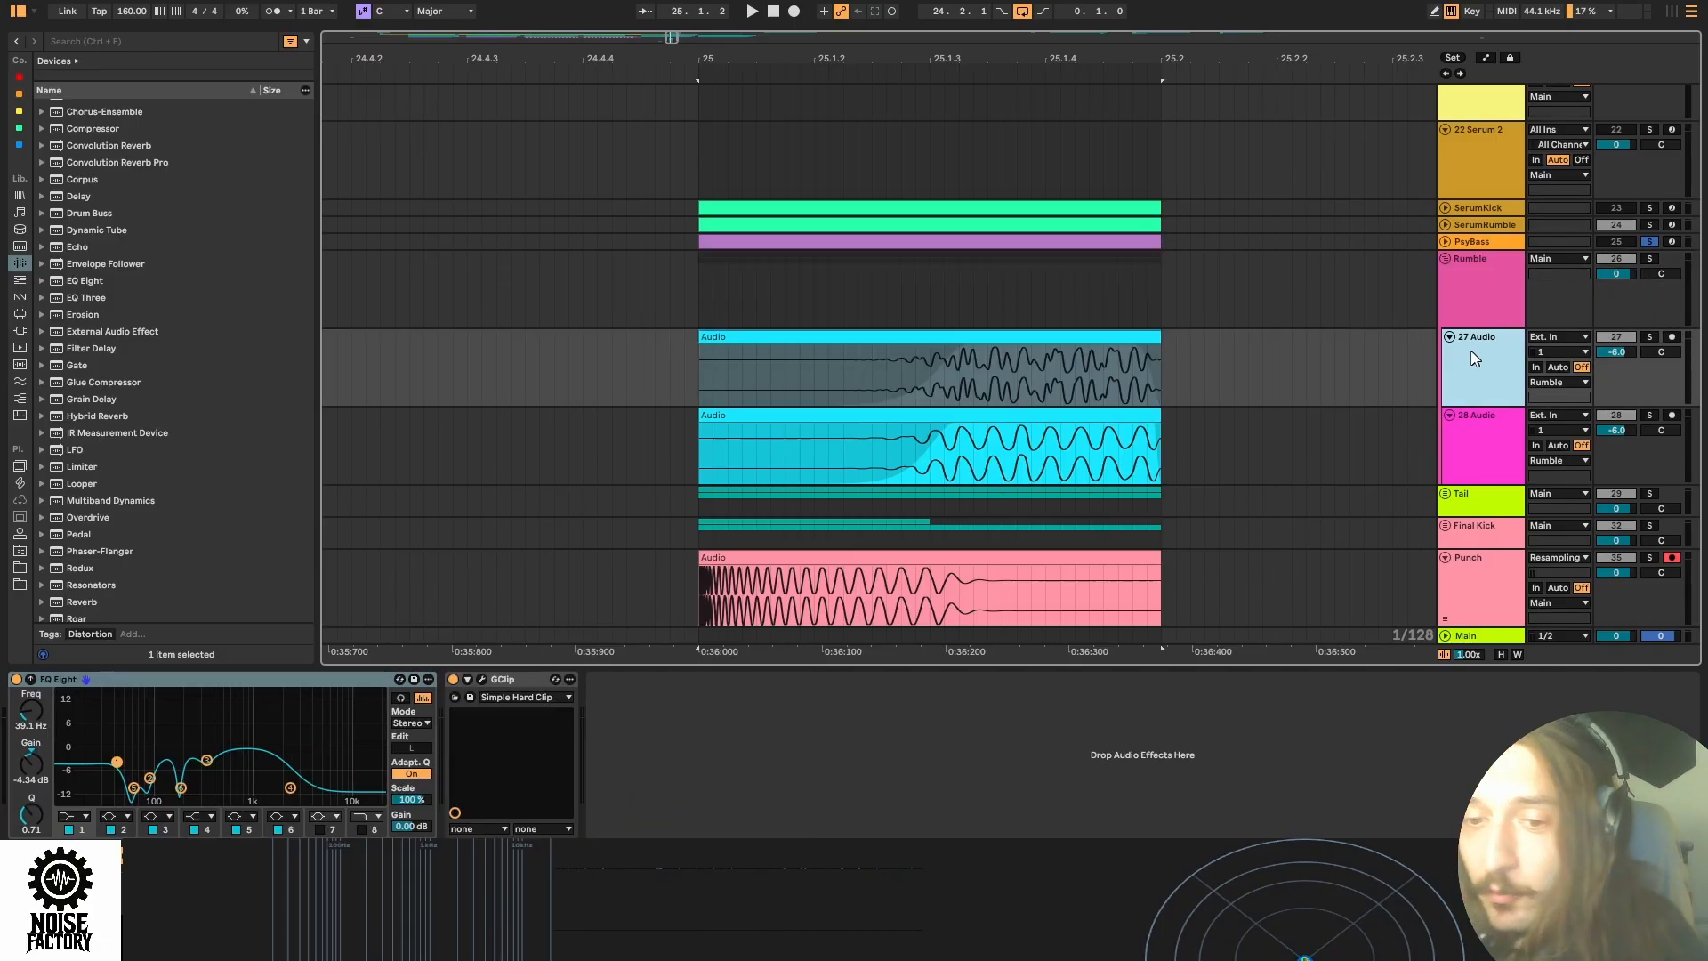
pyautogui.click(1651, 337)
pyautogui.click(245, 682)
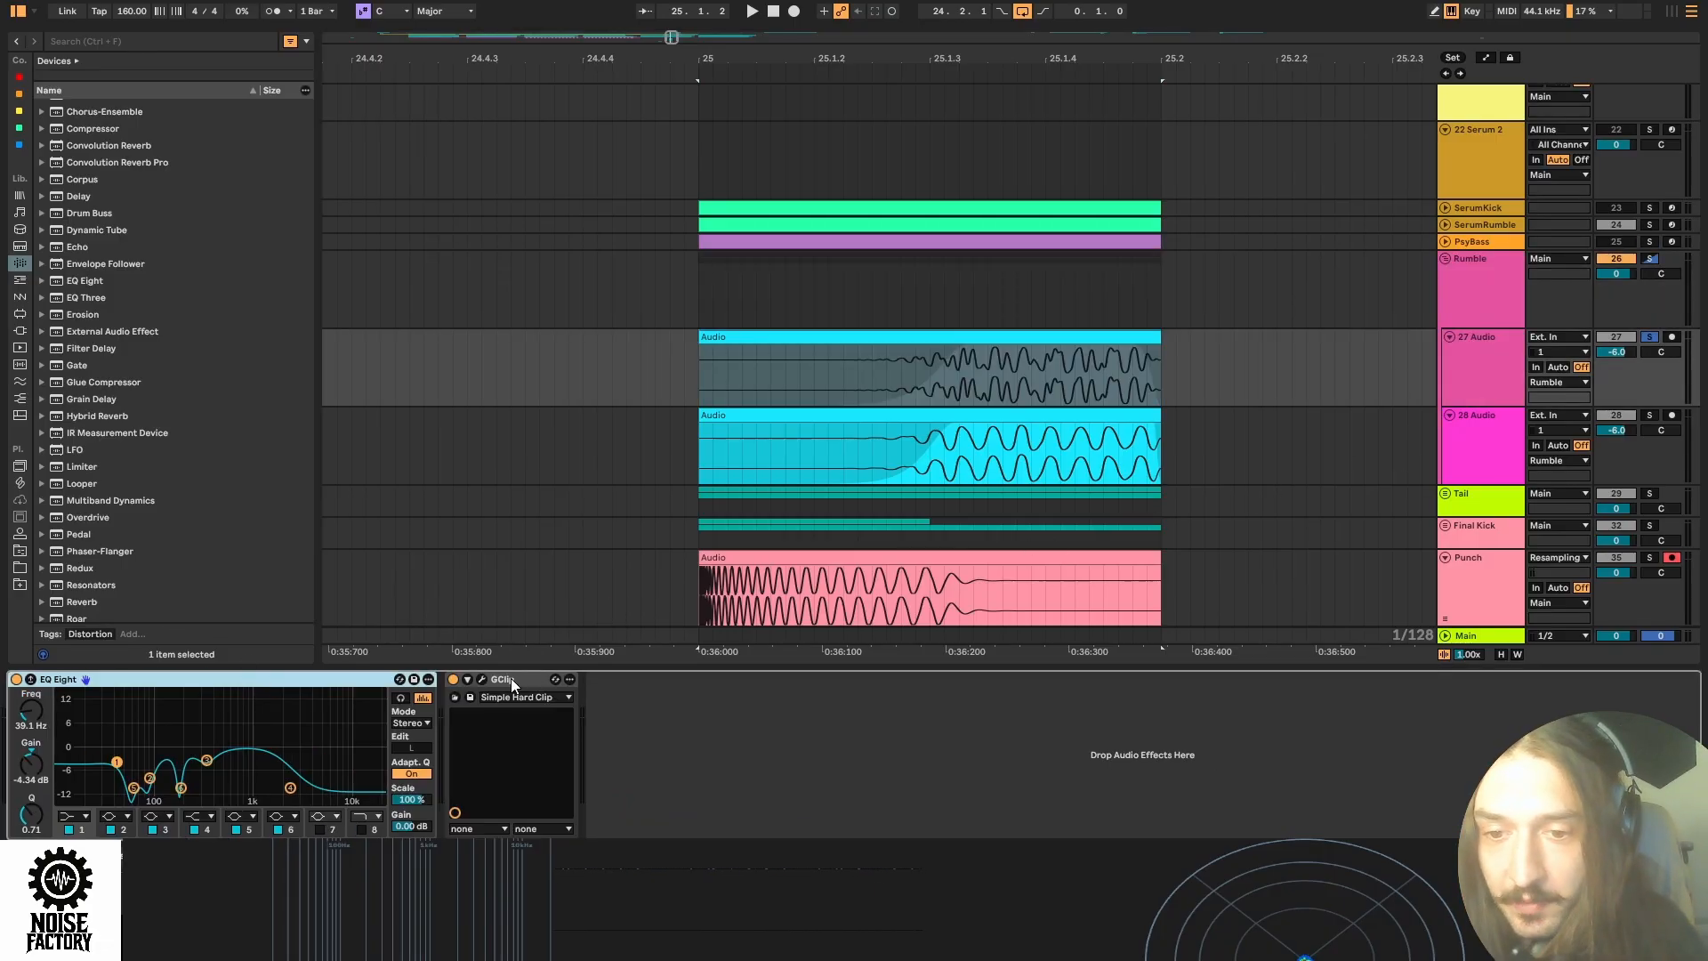
pyautogui.click(453, 679)
pyautogui.click(904, 339)
pyautogui.press('space')
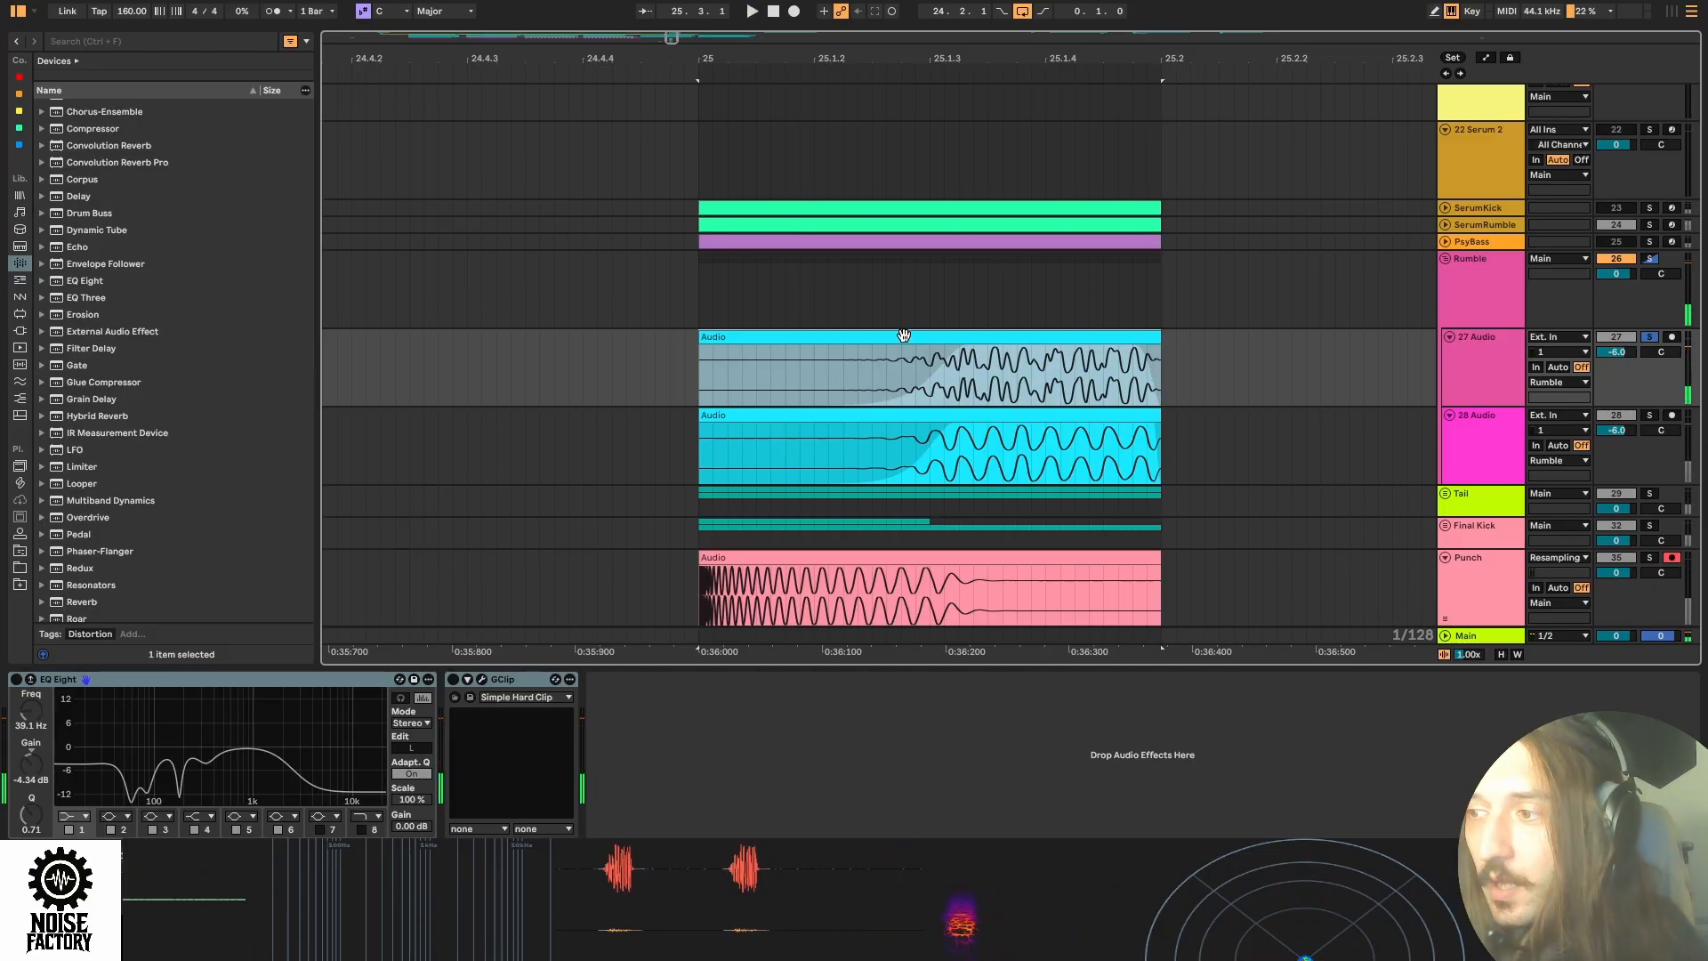
pyautogui.click(16, 679)
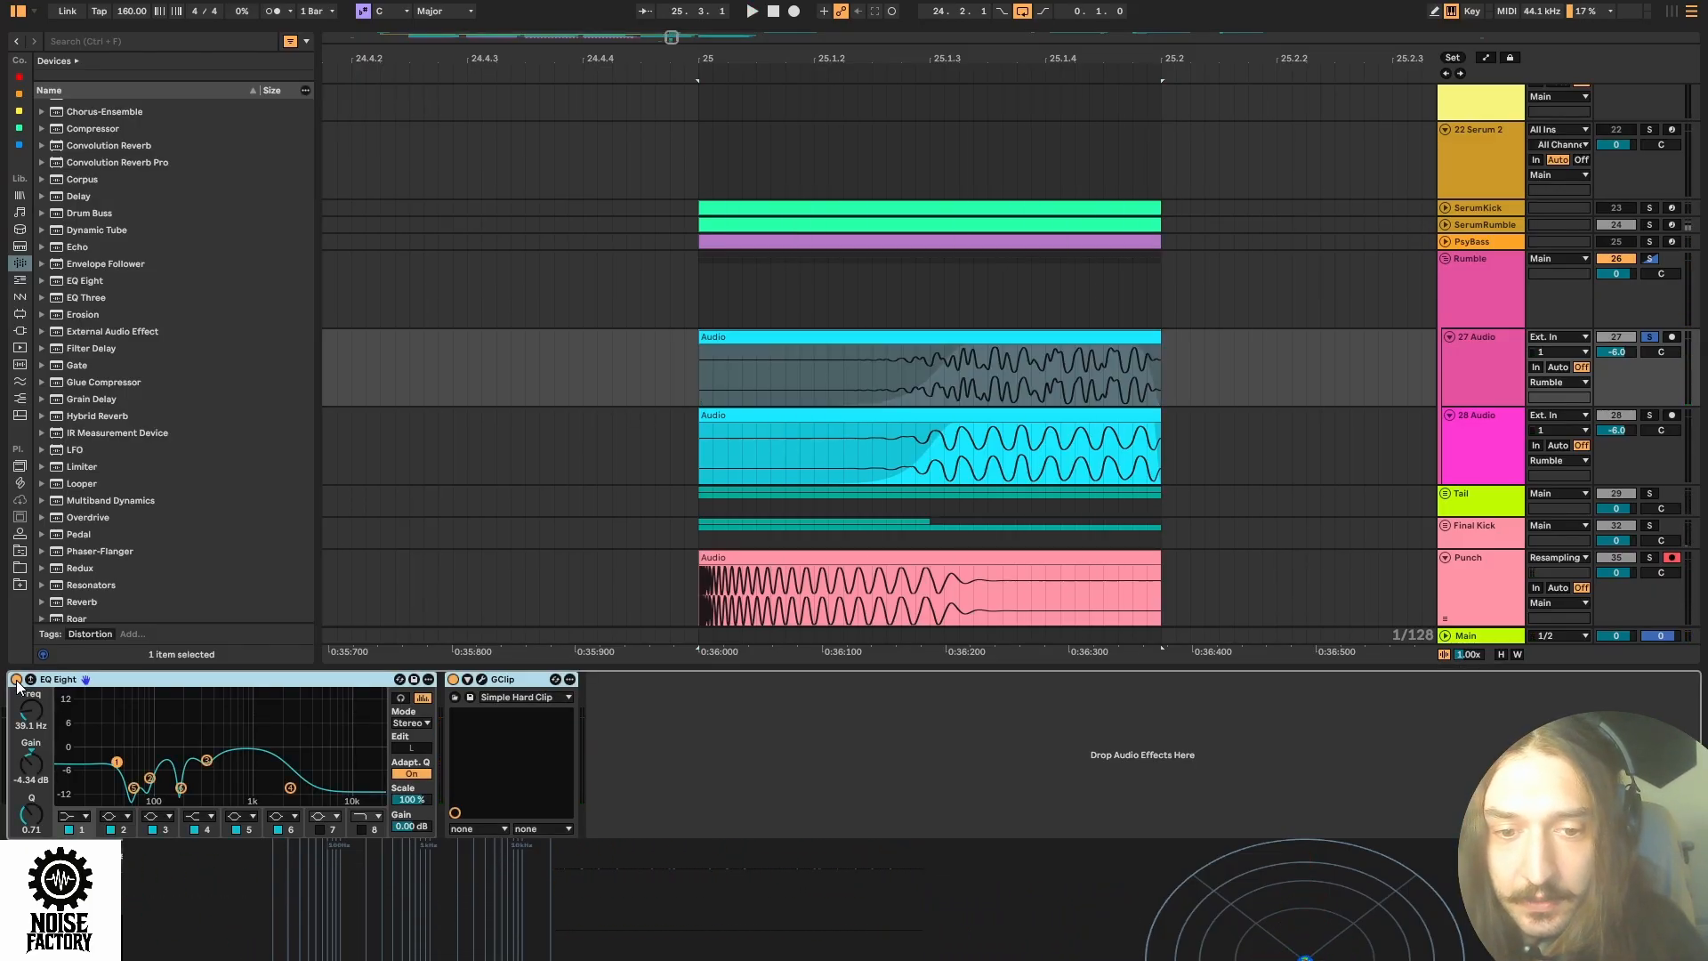
pyautogui.press('space')
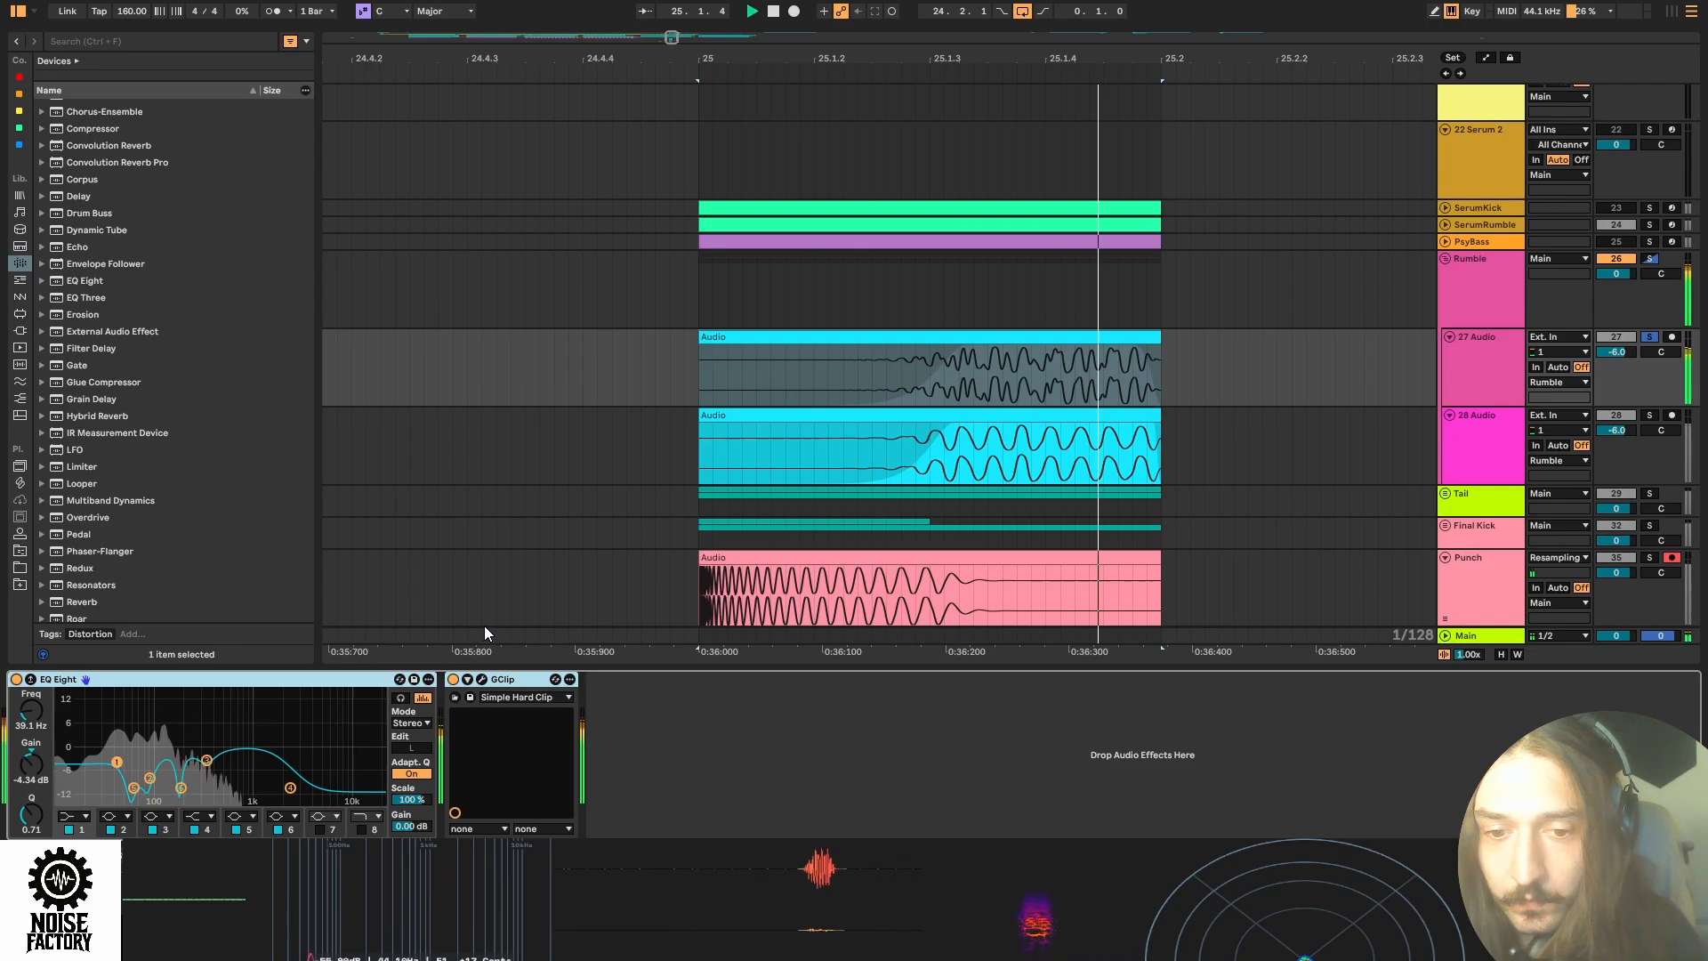
pyautogui.press('space')
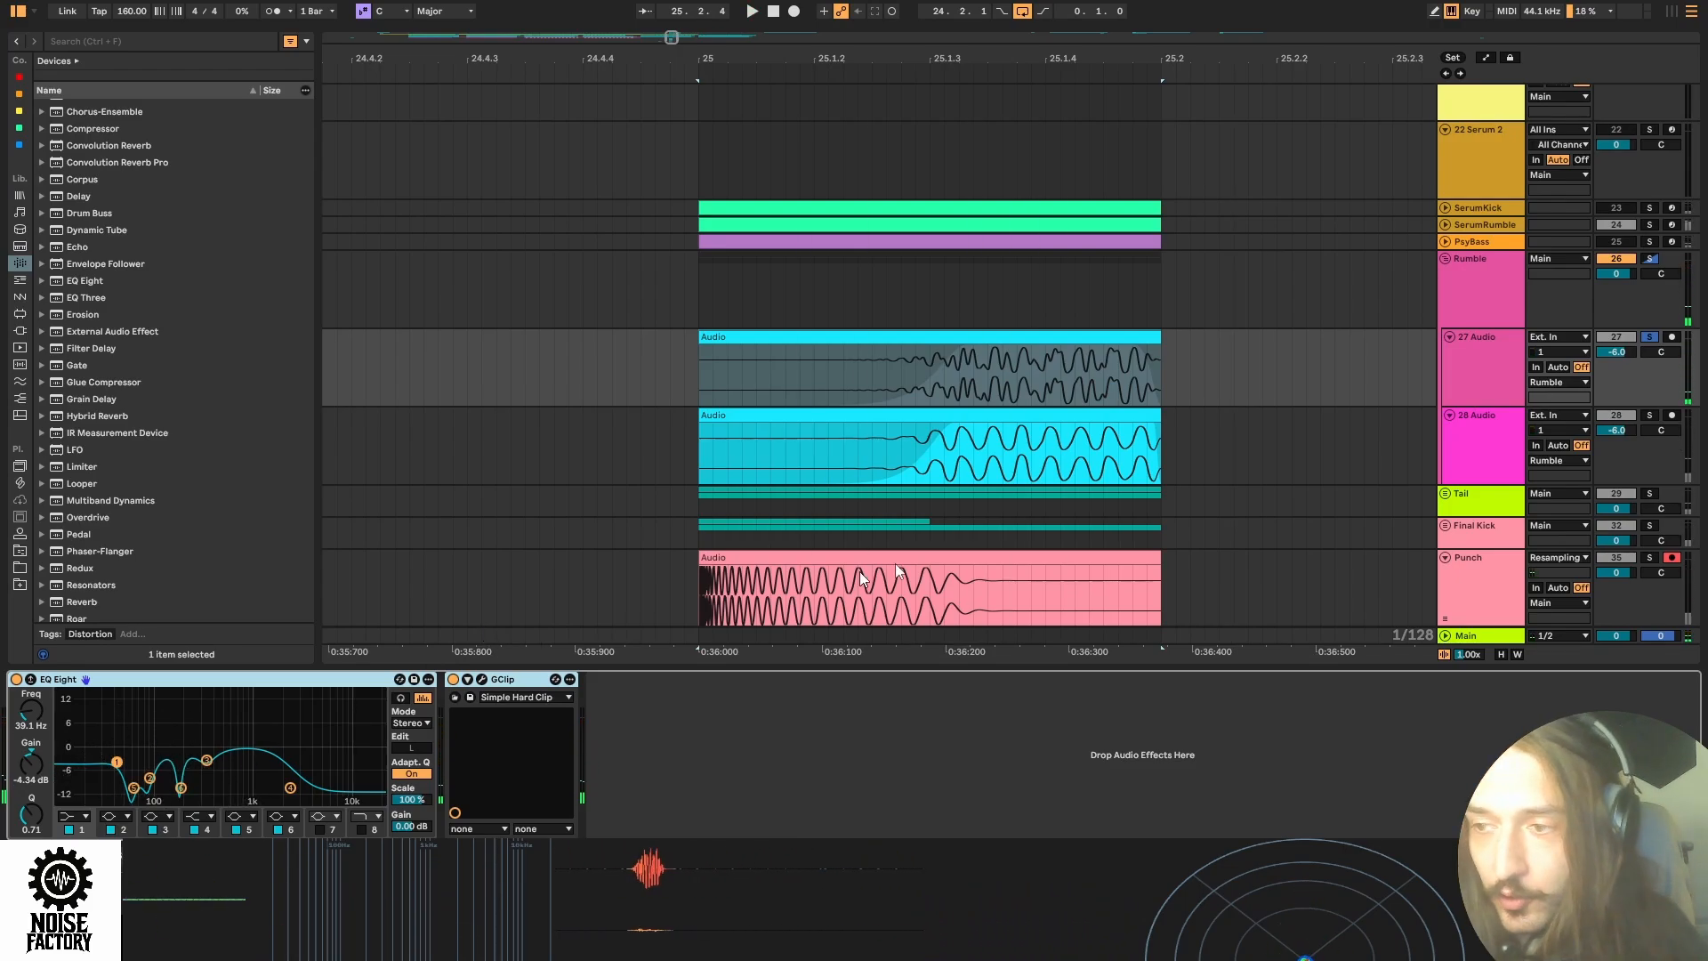
# Solo and play 28 Audio in the Rumble group, and check the settings of its GClip.
pyautogui.click(1466, 411)
pyautogui.click(1649, 415)
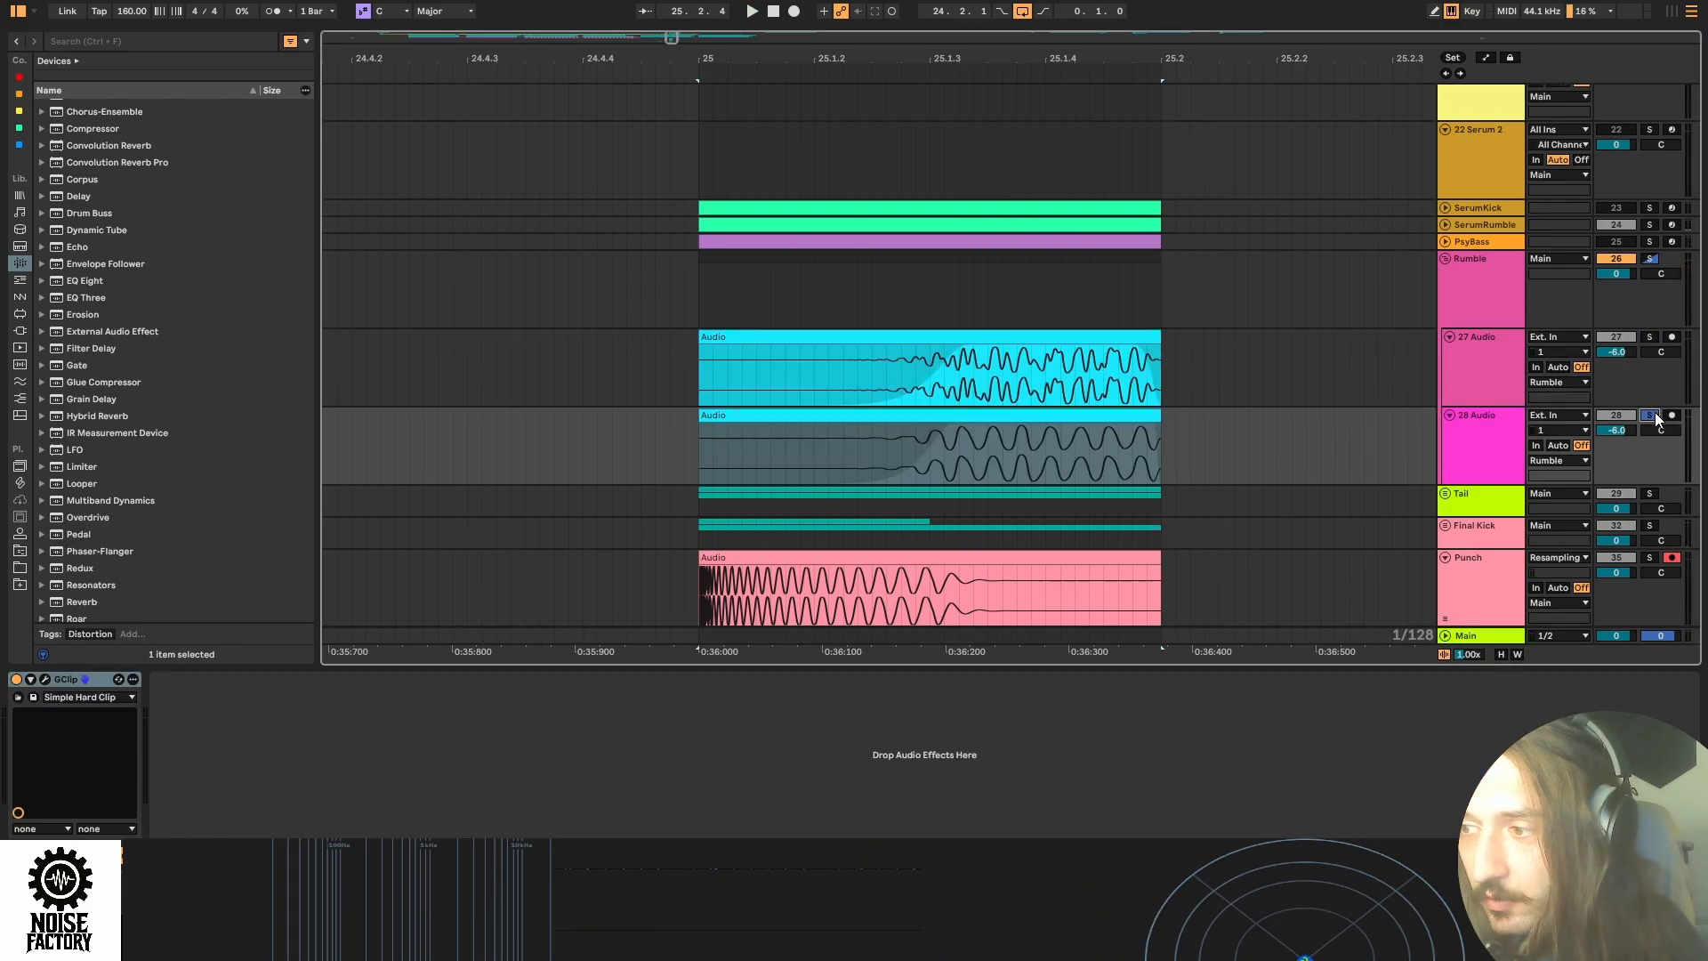
pyautogui.press('space')
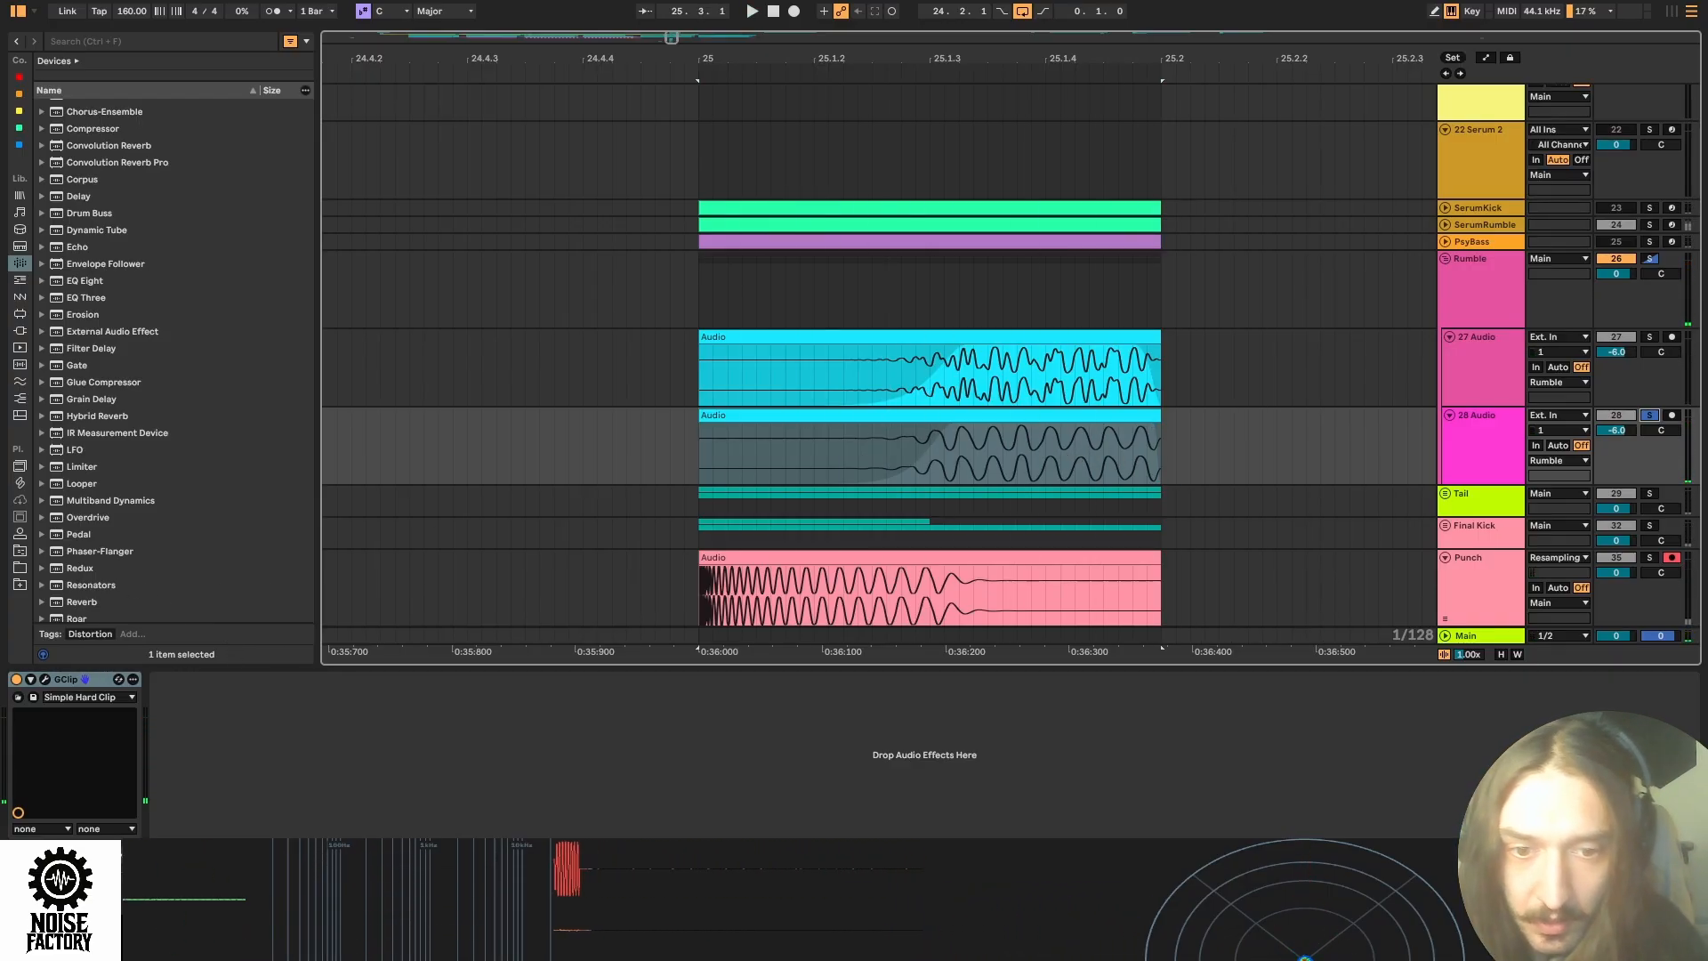
pyautogui.click(46, 680)
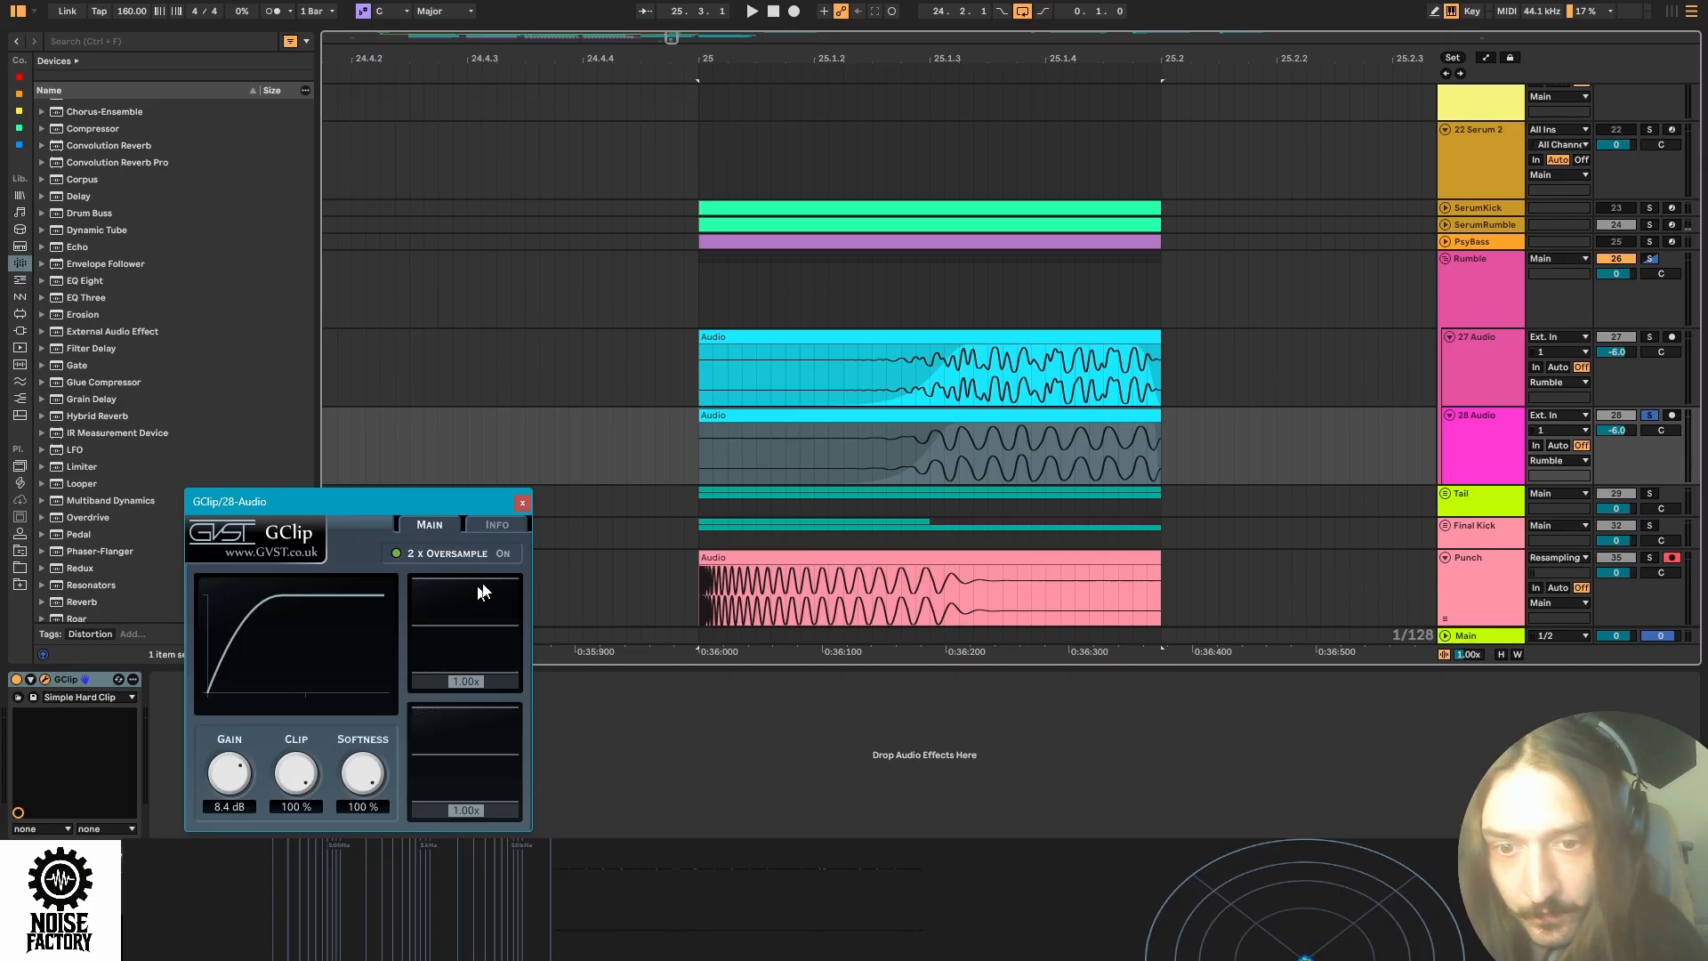
pyautogui.click(519, 501)
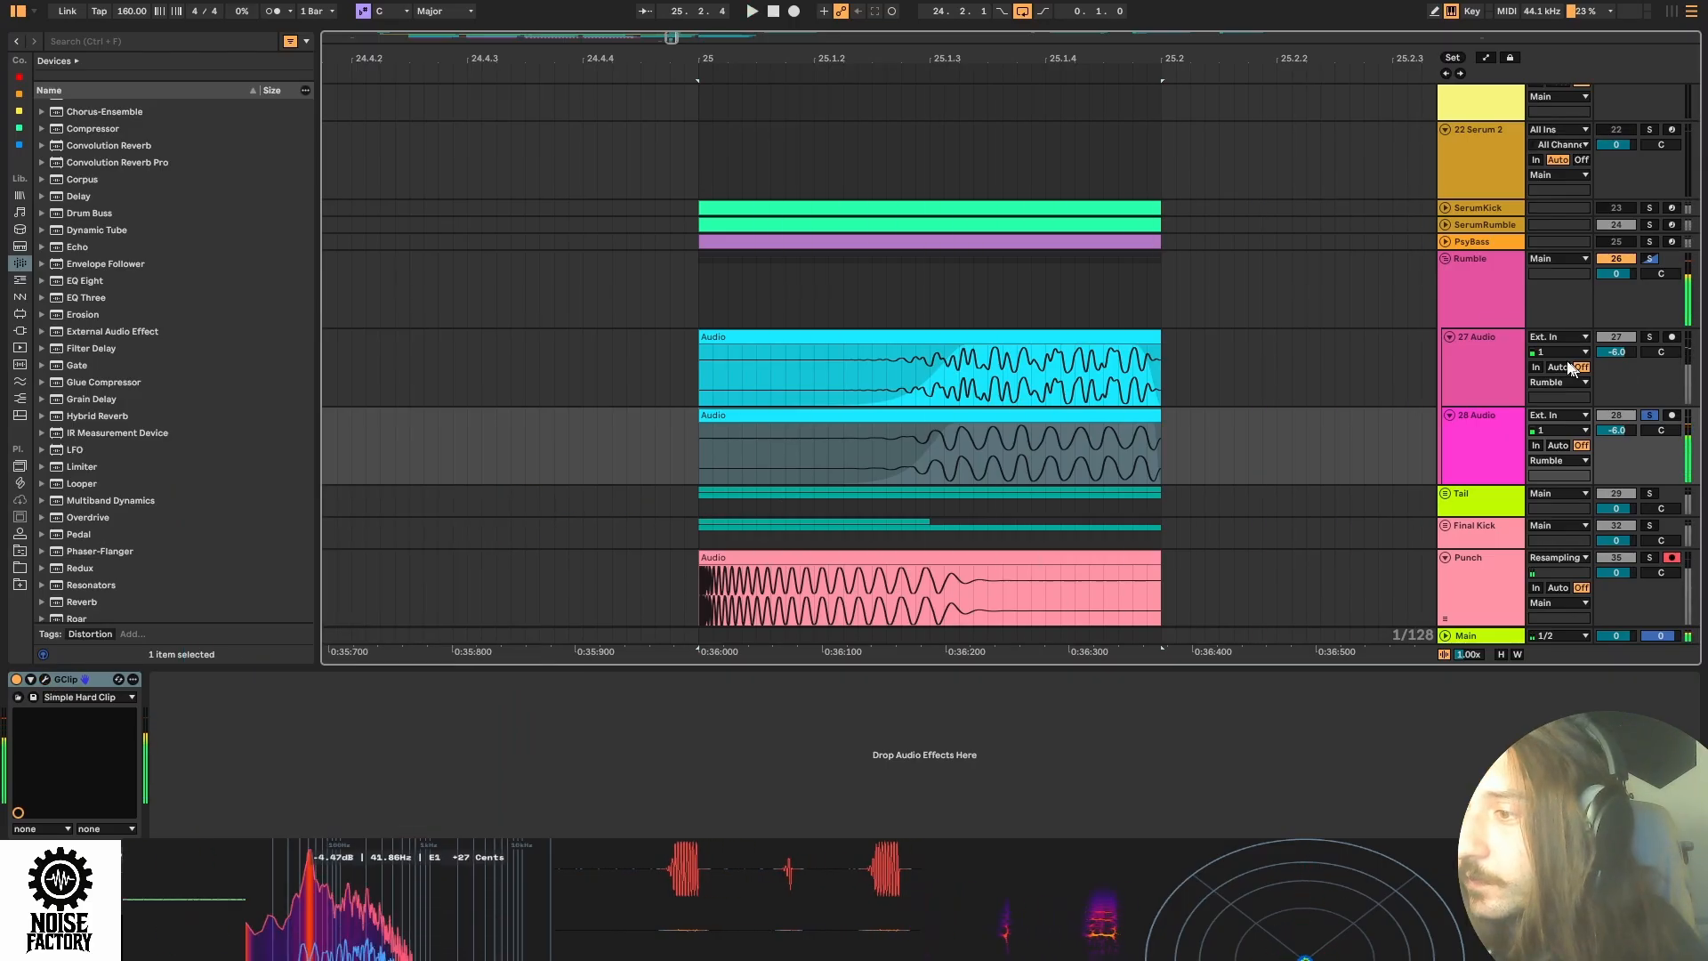
# Turn on EQ Eight and GClip on the Rumble group during playback, and check GClip's settings.
pyautogui.click(1476, 322)
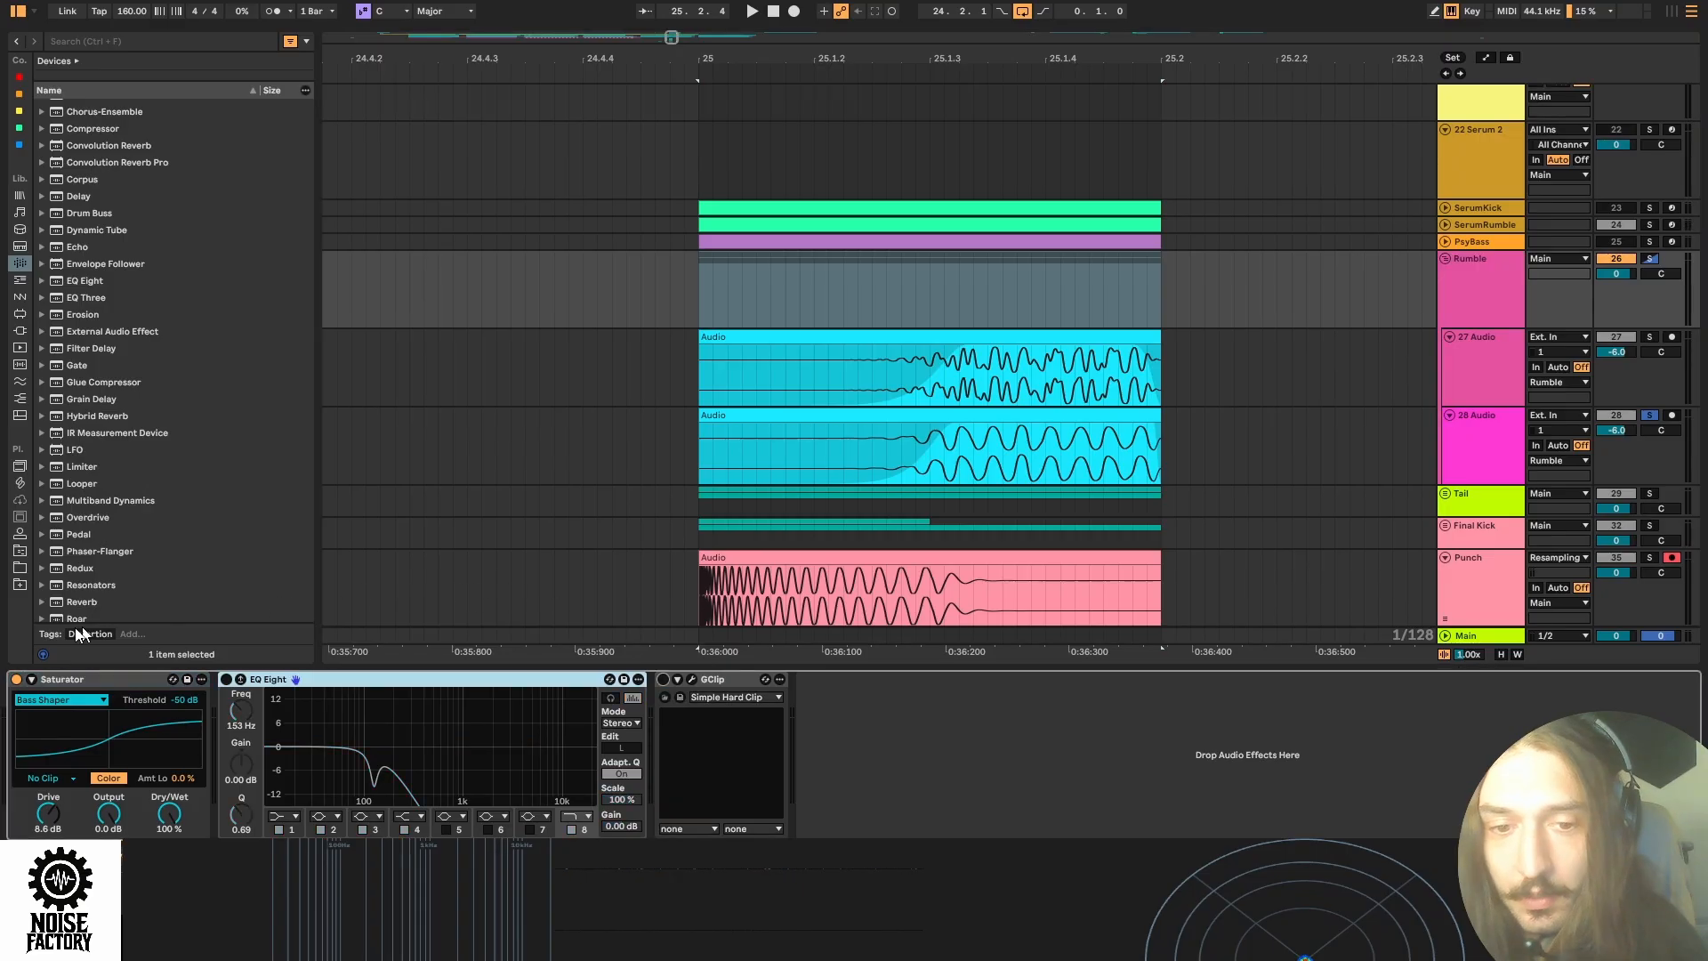
pyautogui.click(615, 451)
pyautogui.press('space')
pyautogui.click(1476, 298)
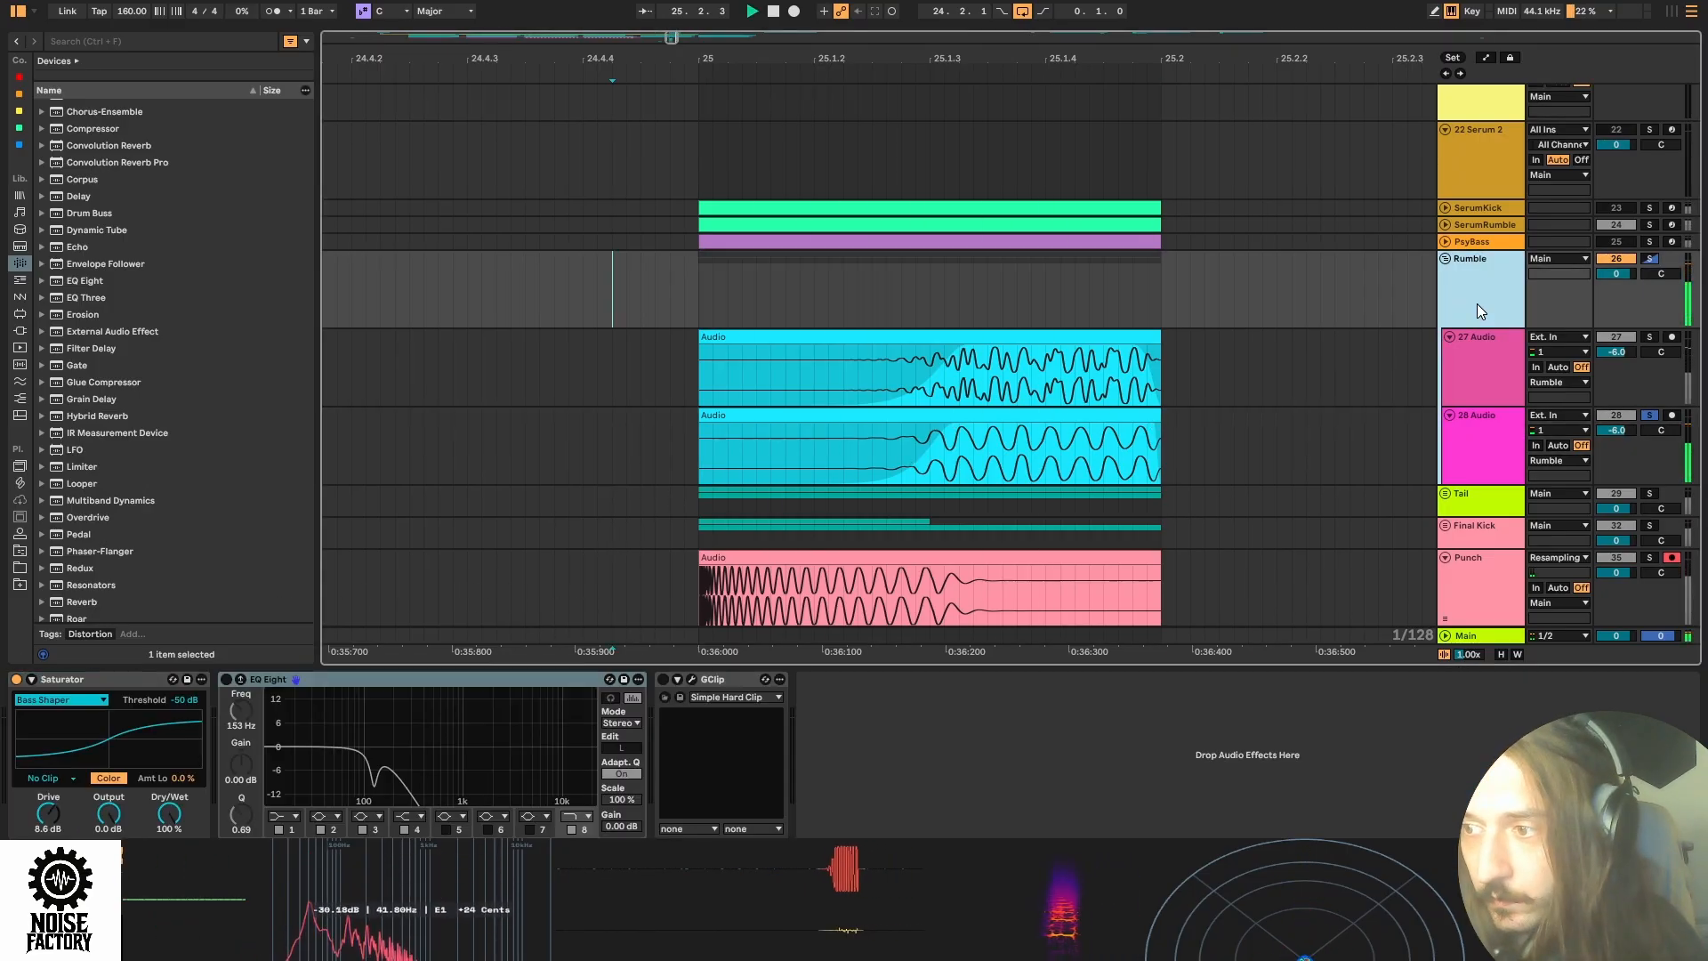
pyautogui.click(226, 681)
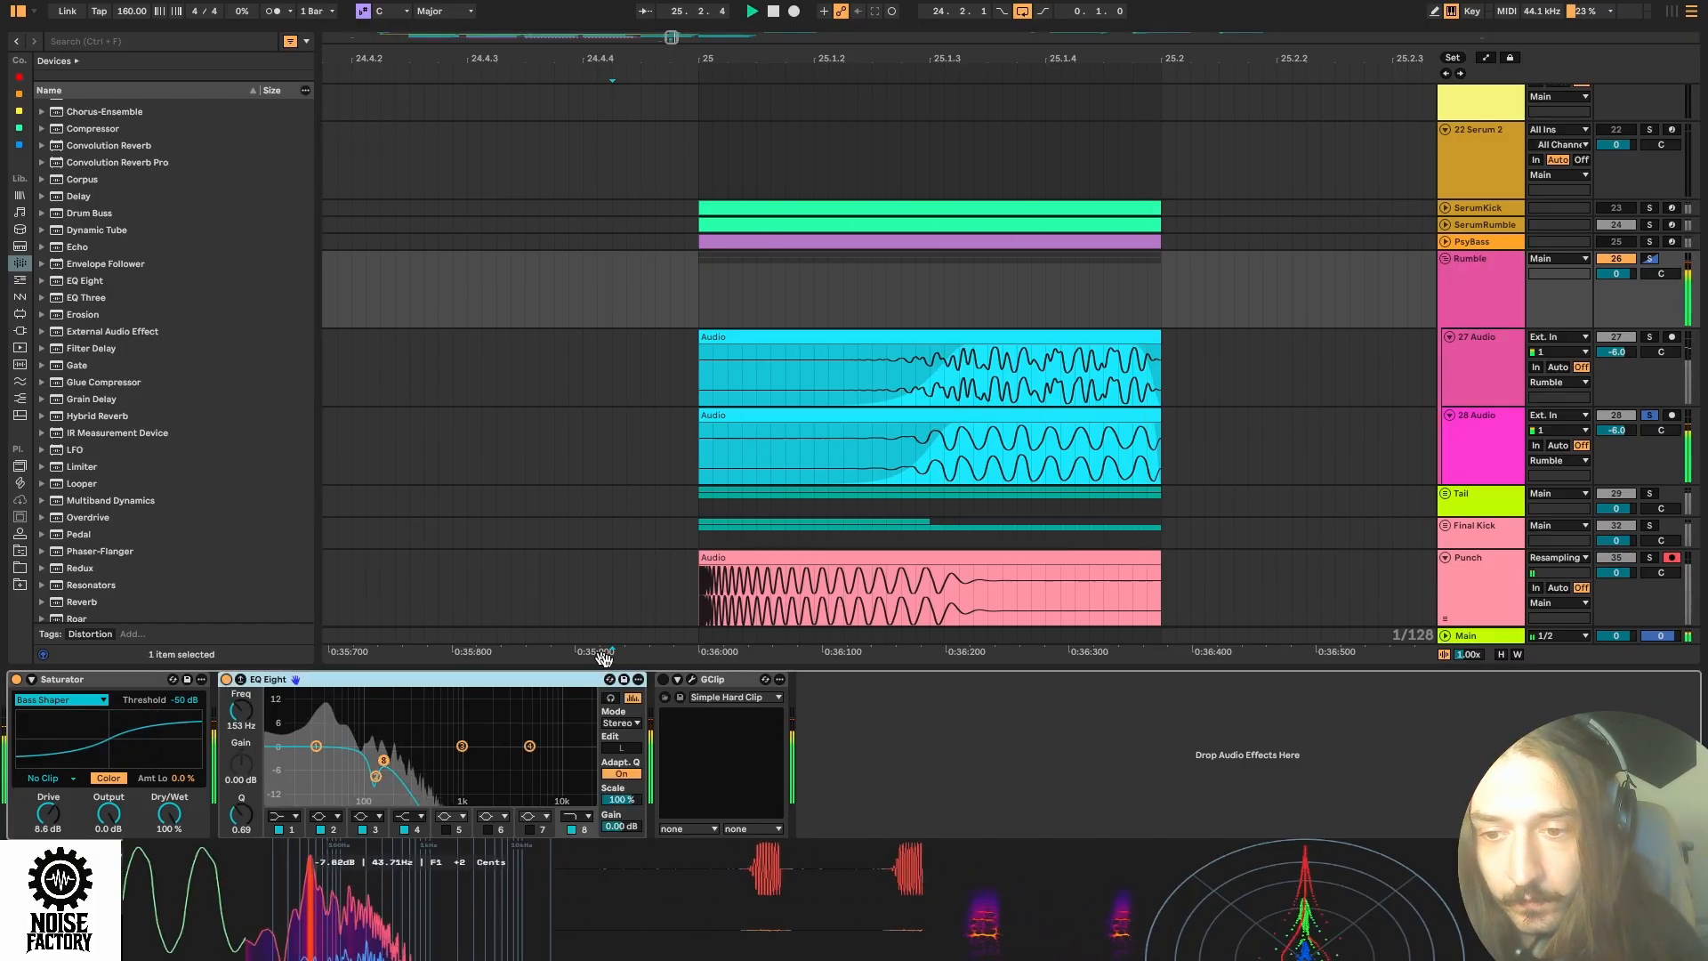
pyautogui.click(664, 679)
pyautogui.click(691, 679)
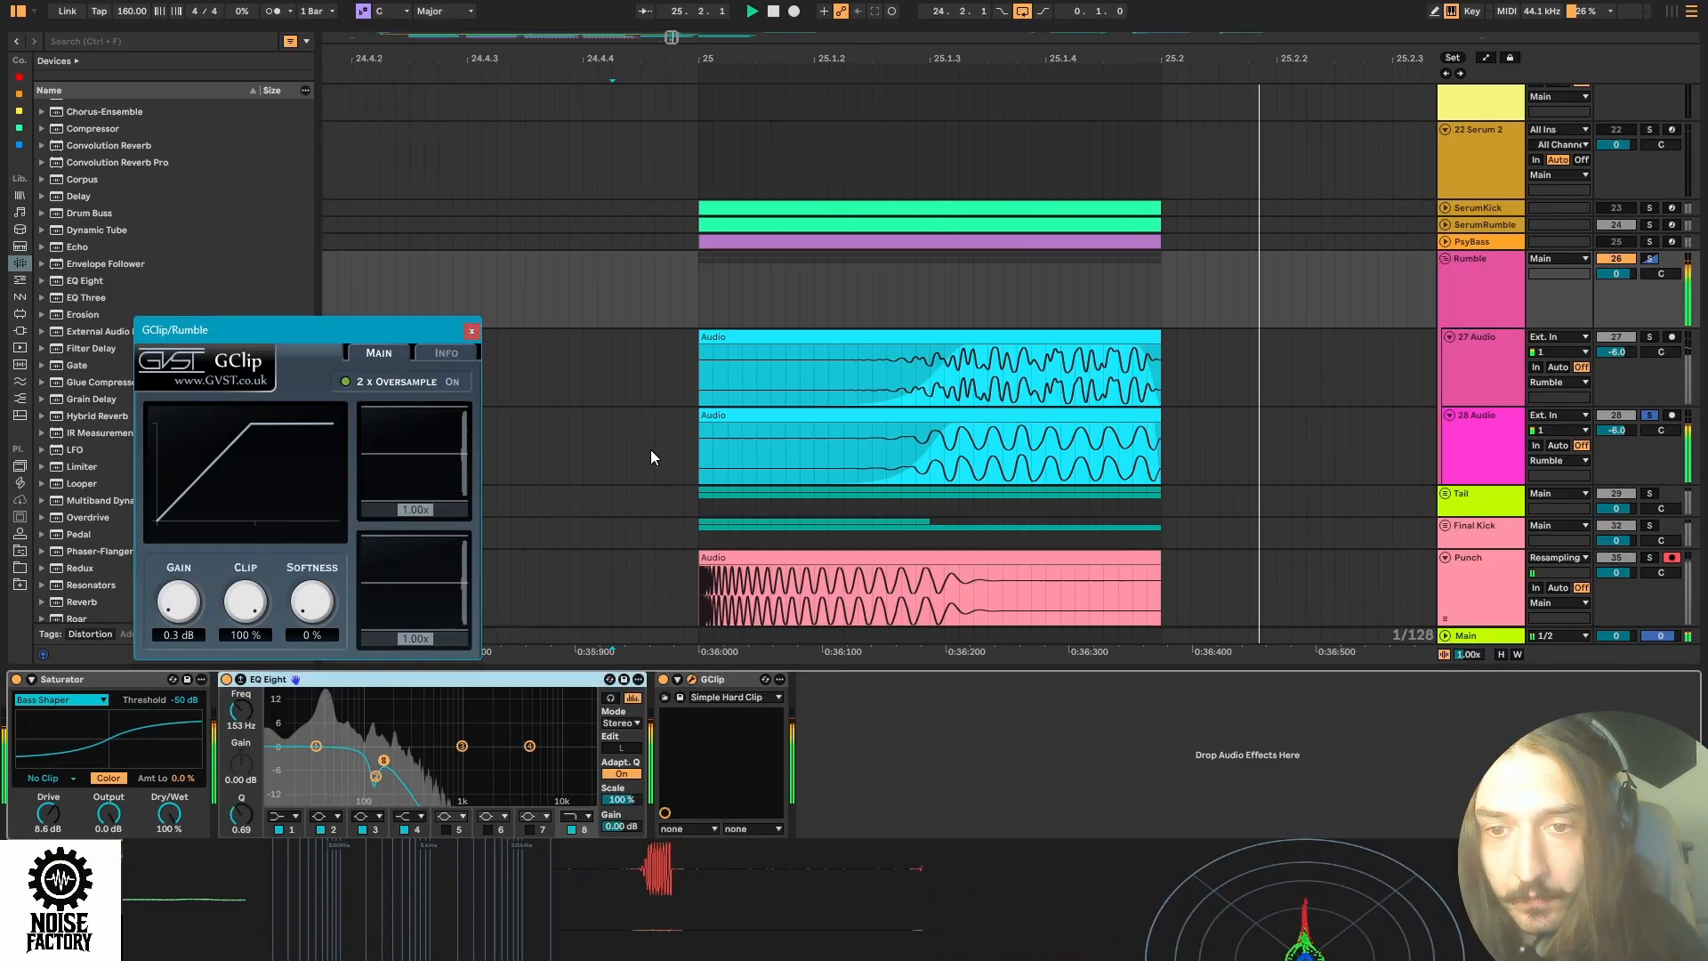
pyautogui.click(471, 331)
# Fold the Rumble group and solo it as a whole to play both layers together.
pyautogui.click(1444, 259)
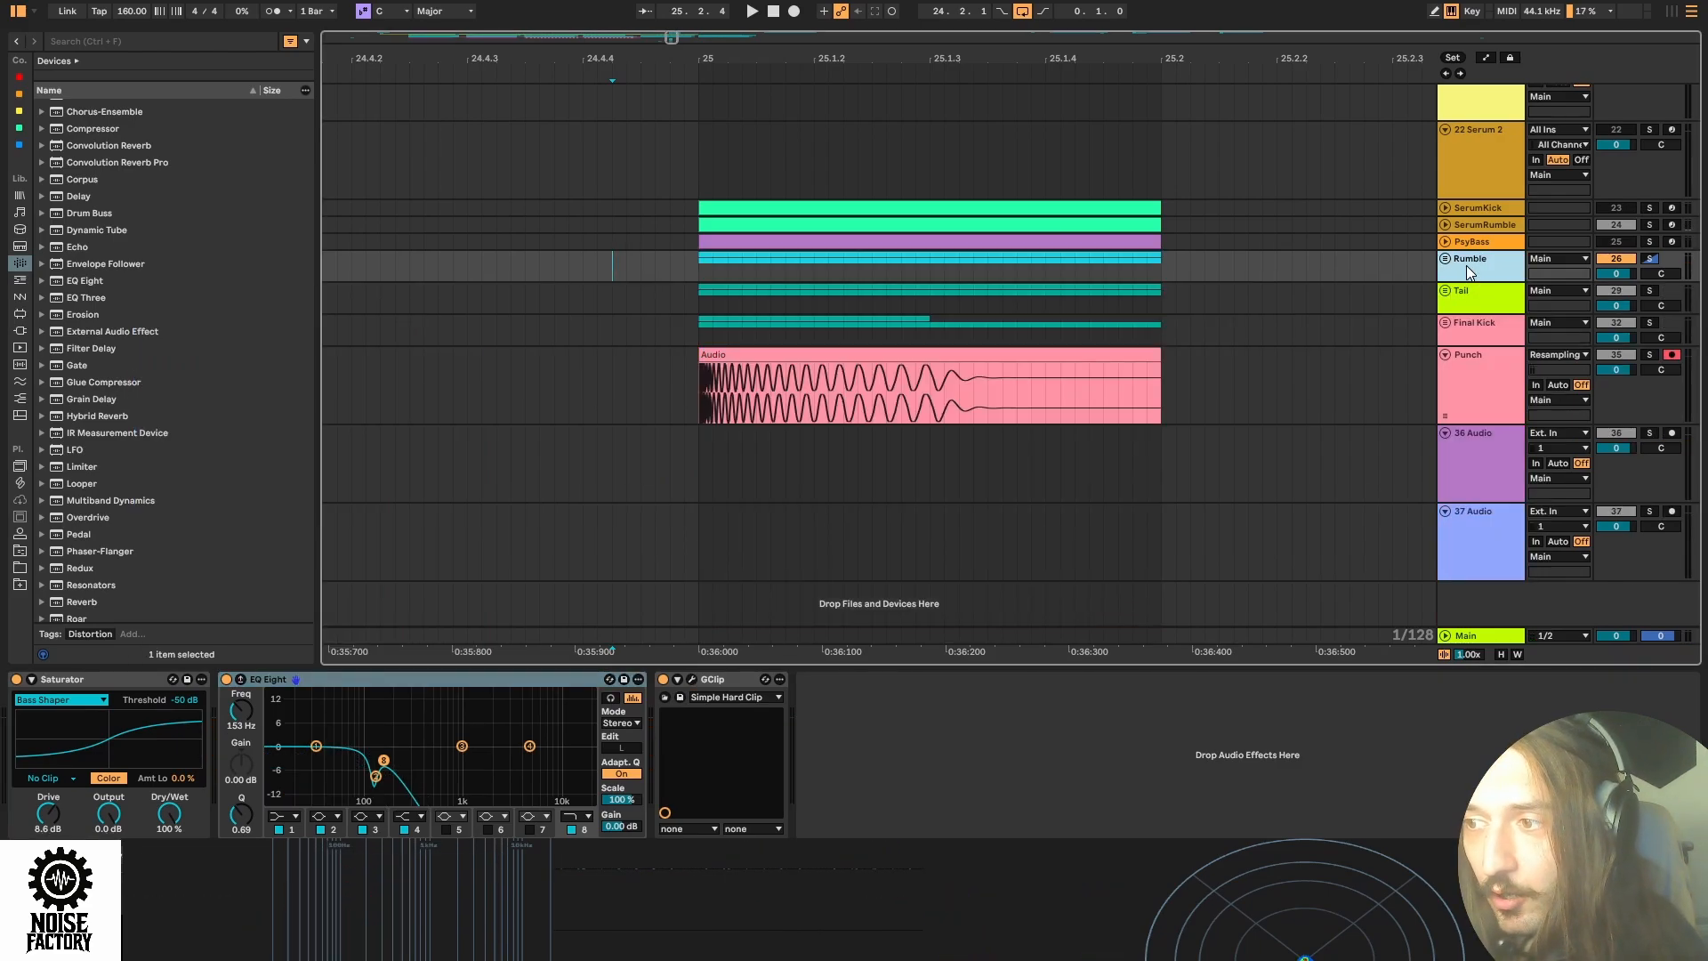
pyautogui.click(1650, 258)
pyautogui.press('space')
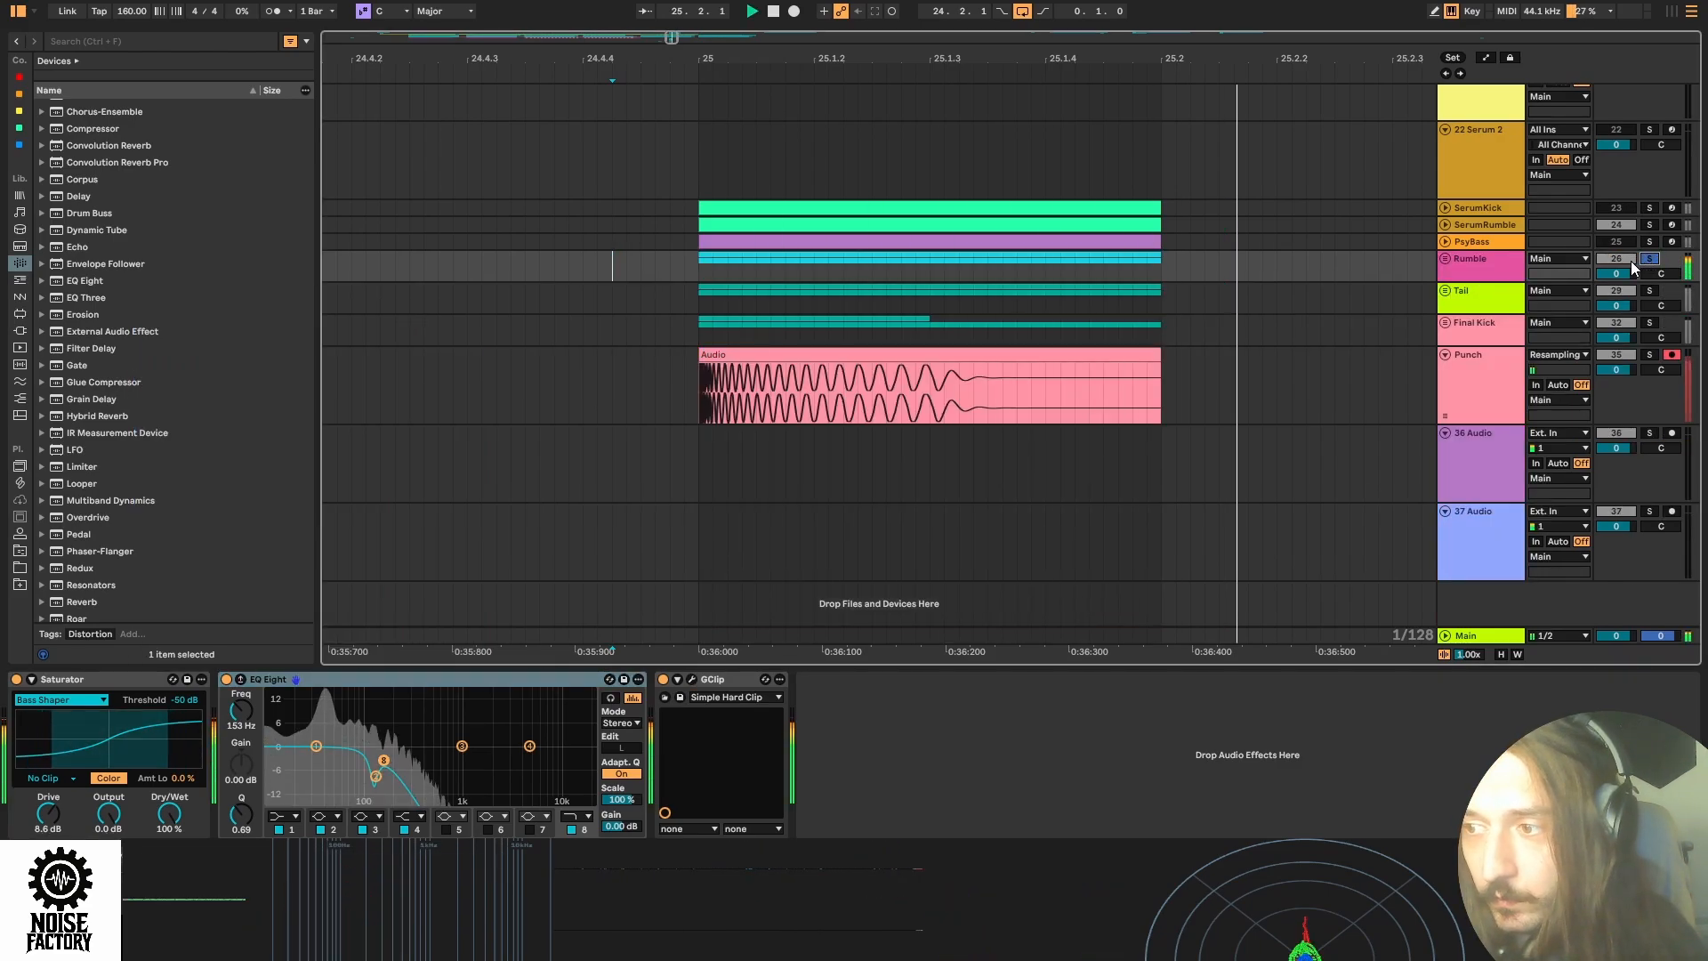
# Unfold the Tail group, check its Rumble clip, and show the sample view of the Audio 3 clip on its PsyBass track.
pyautogui.click(1445, 291)
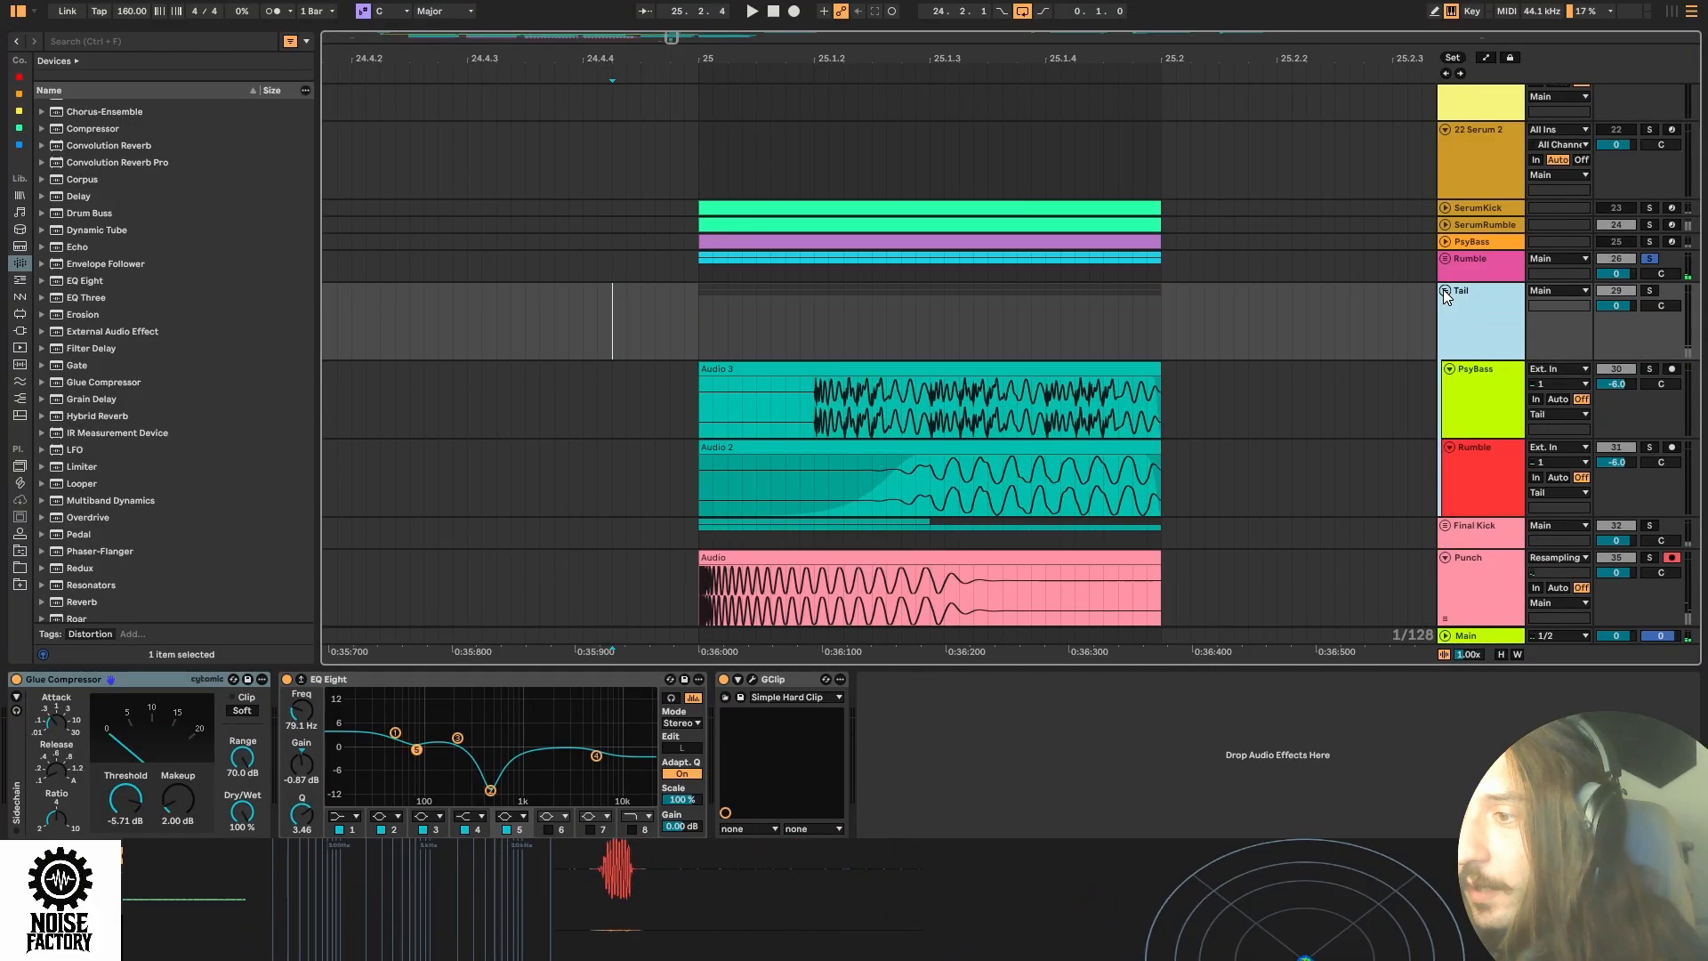
pyautogui.press('space')
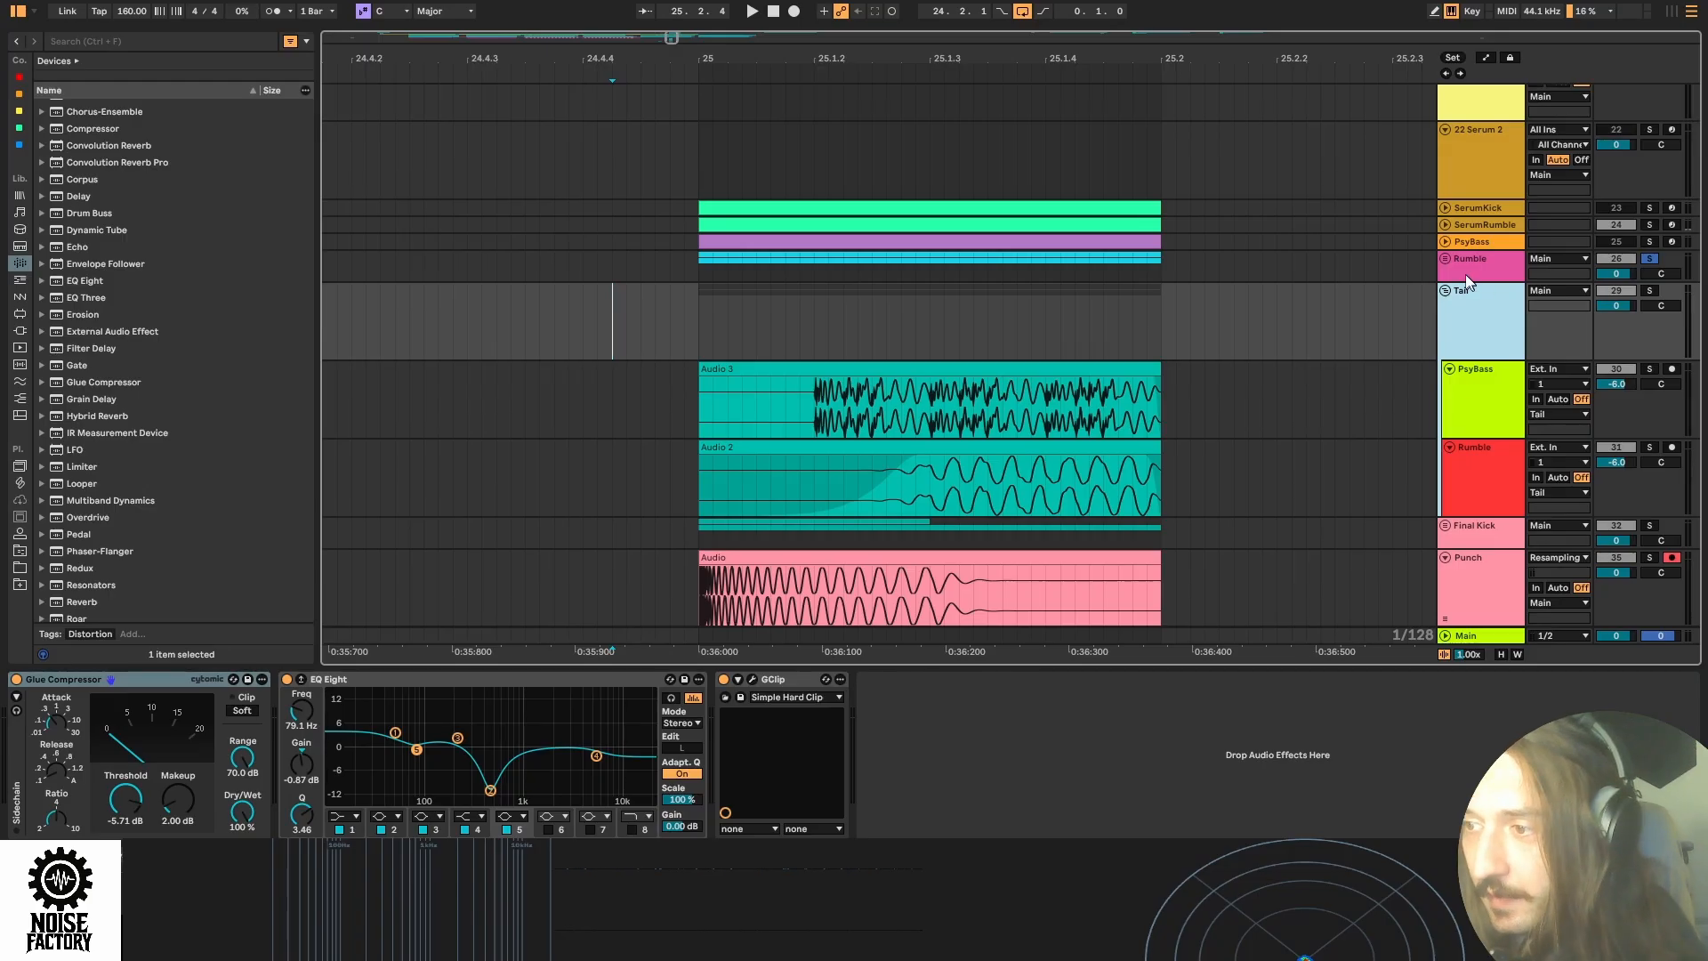
pyautogui.click(1041, 448)
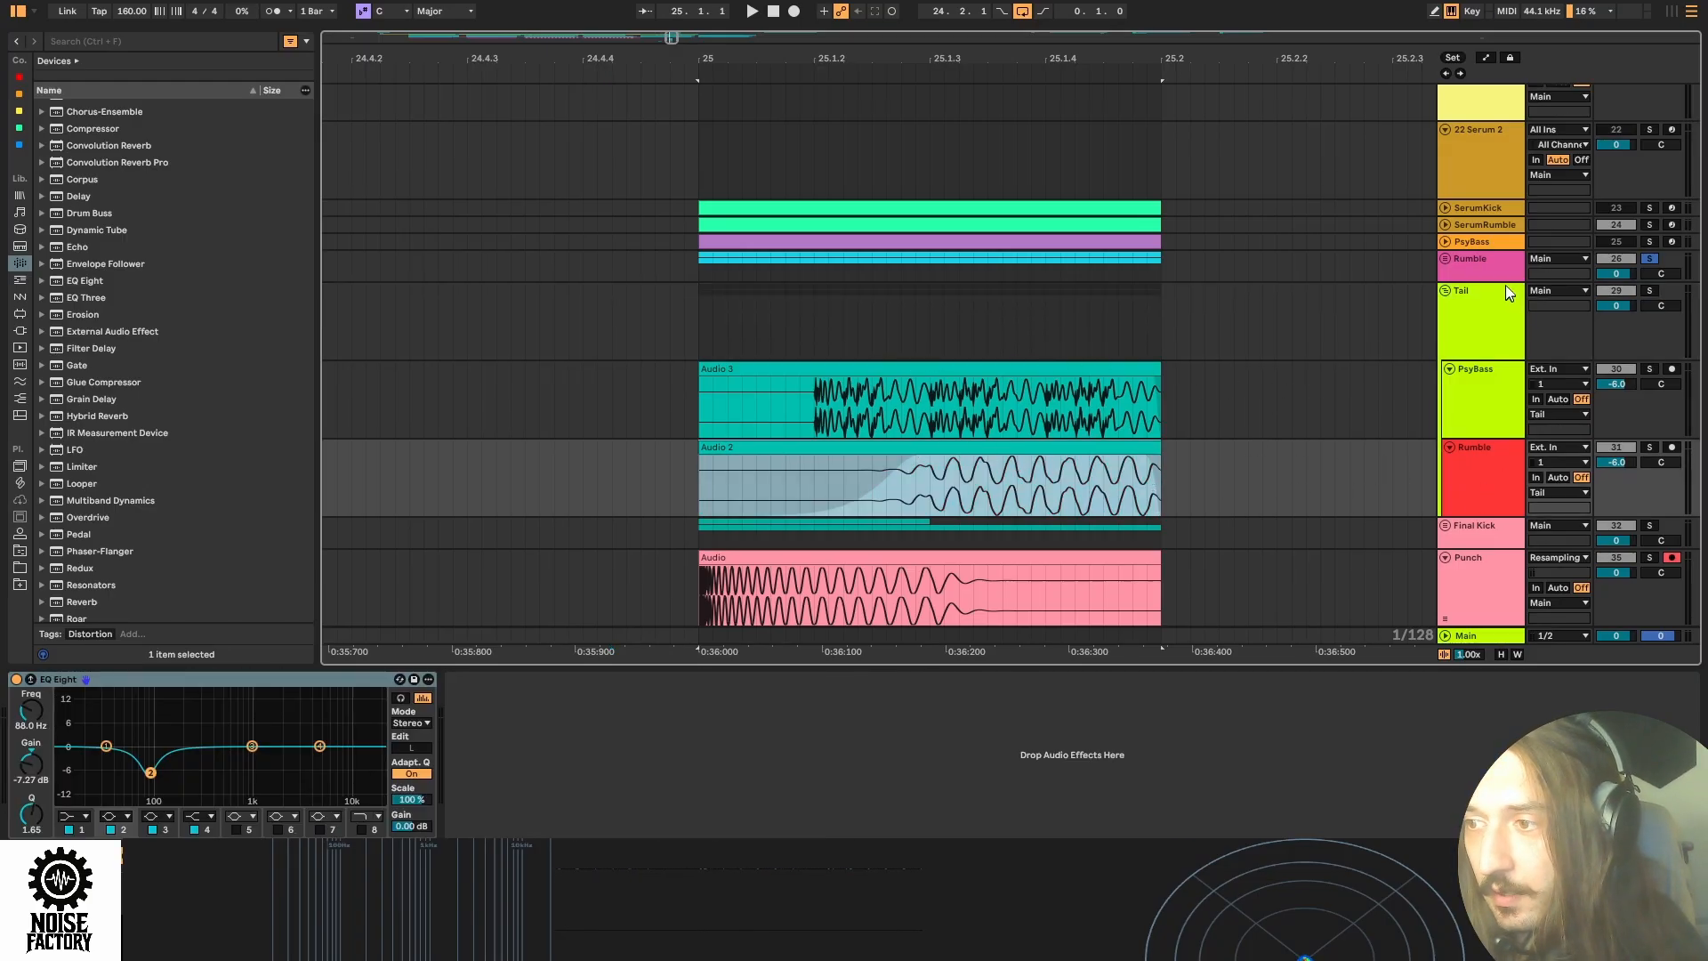
pyautogui.click(949, 364)
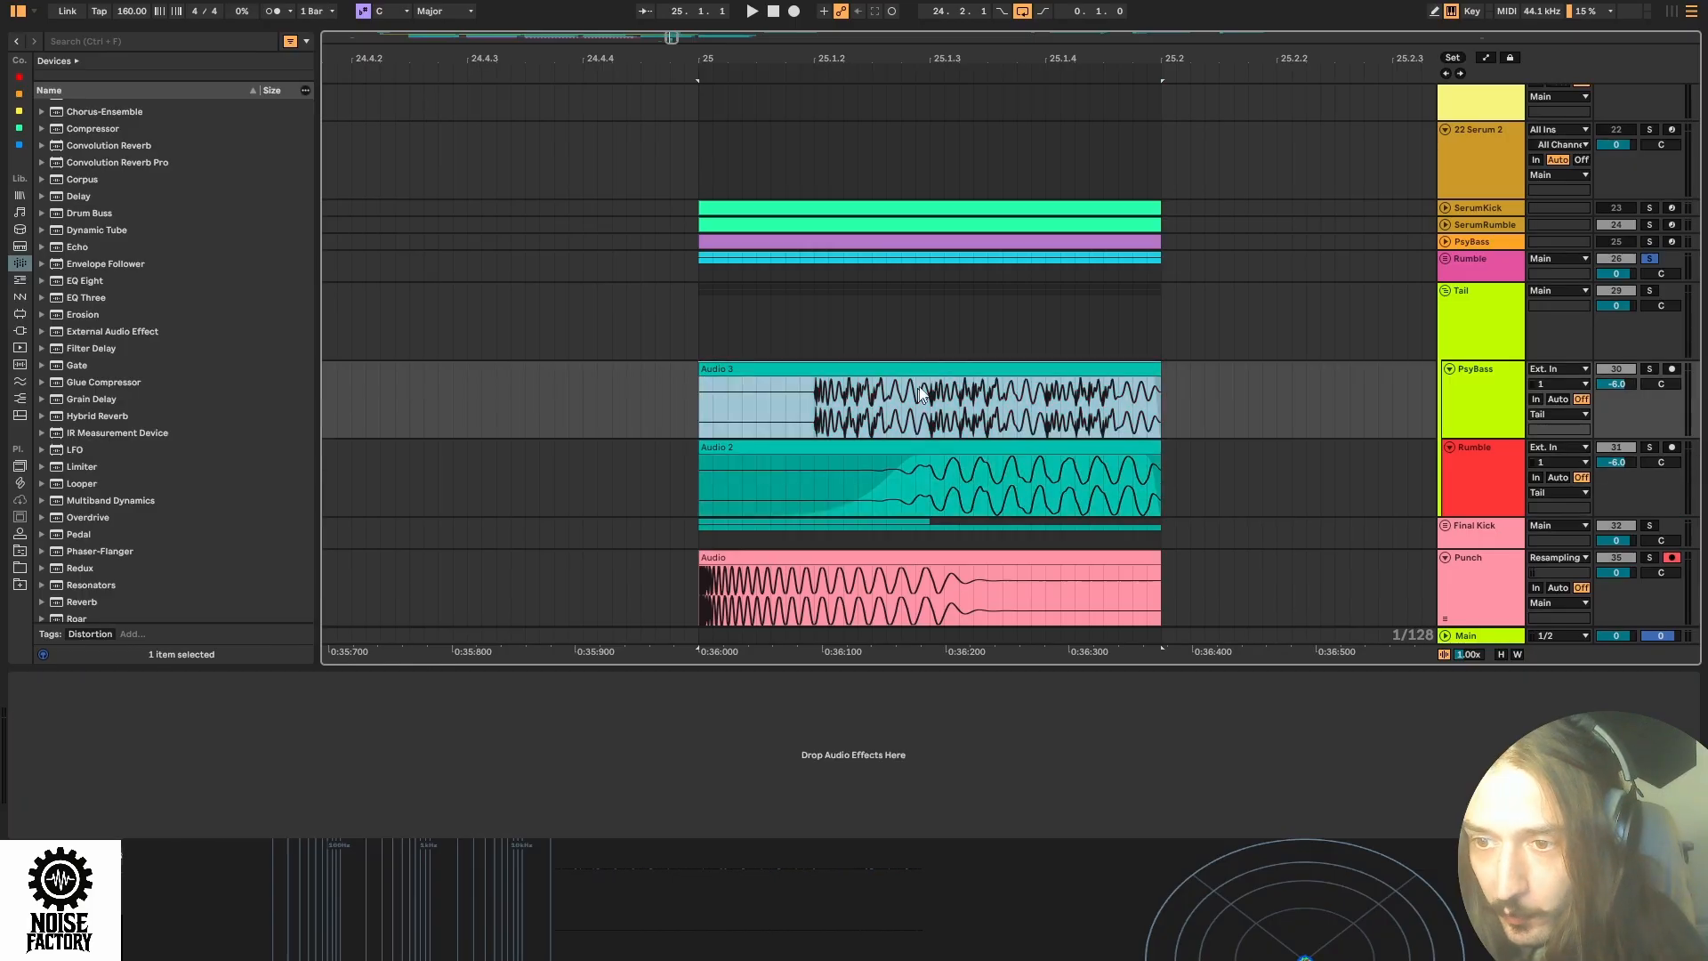
pyautogui.hotkey('shift', 'Tab')
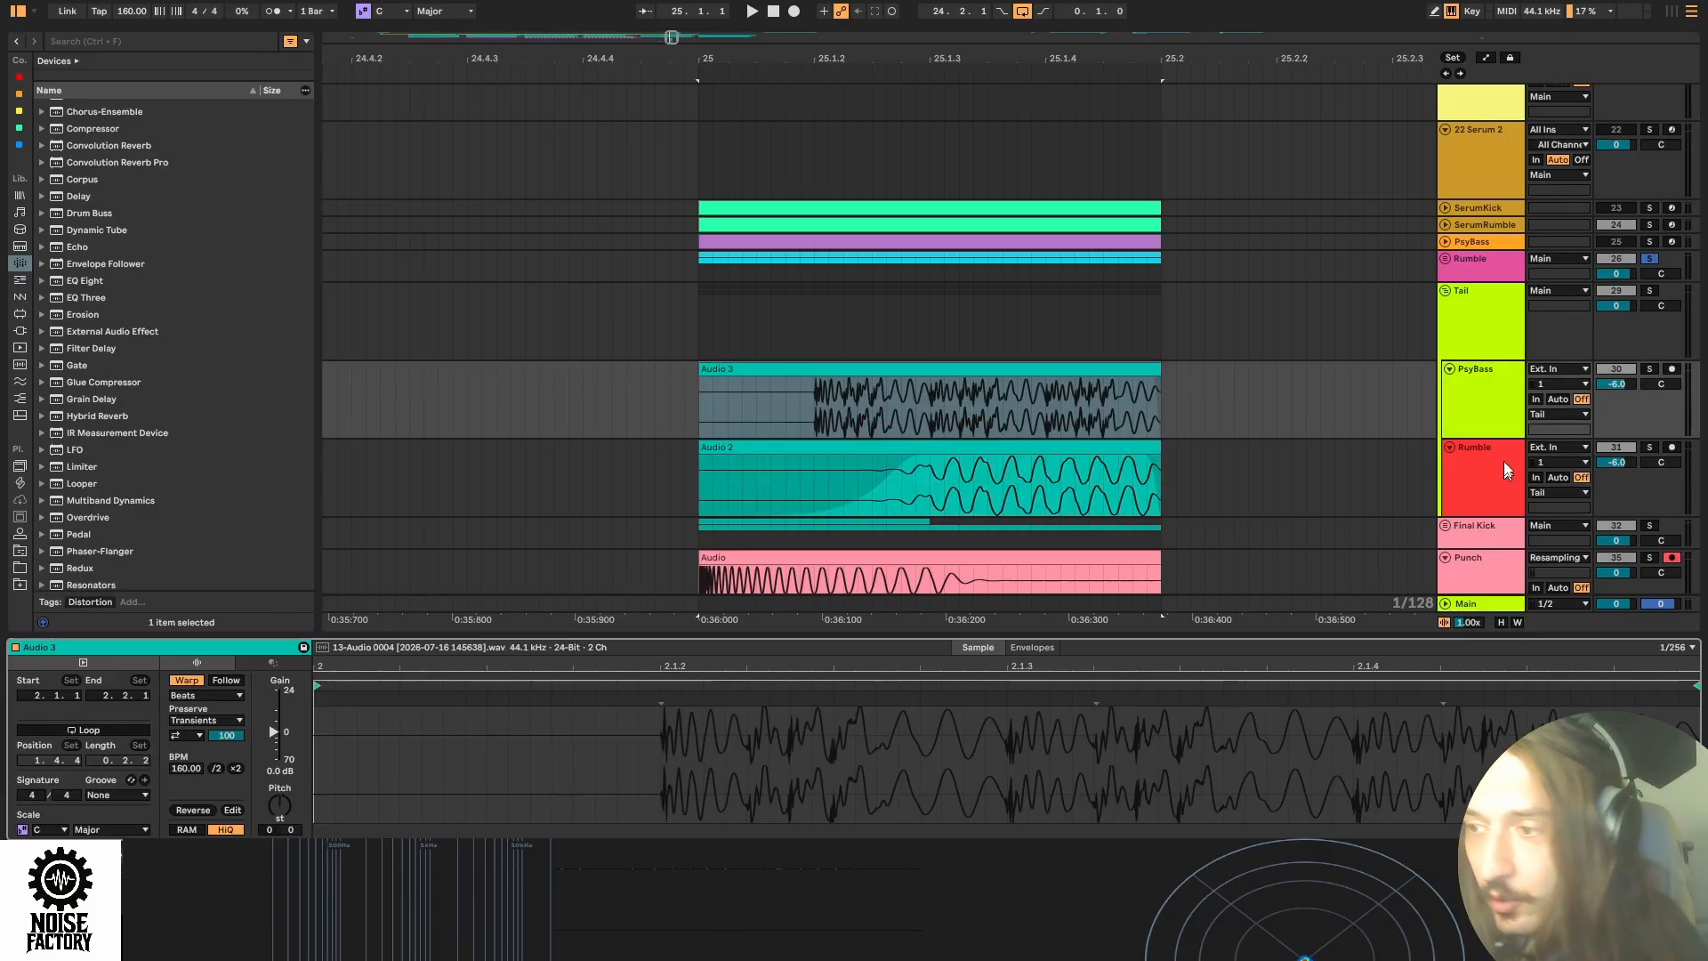
# Compare the device chains of the PsyBass and Rumble tracks in the Tail group, including the EQ Eight on Rumble.
pyautogui.click(1489, 347)
pyautogui.click(1478, 499)
pyautogui.hotkey('shift', 'Tab')
pyautogui.click(1481, 406)
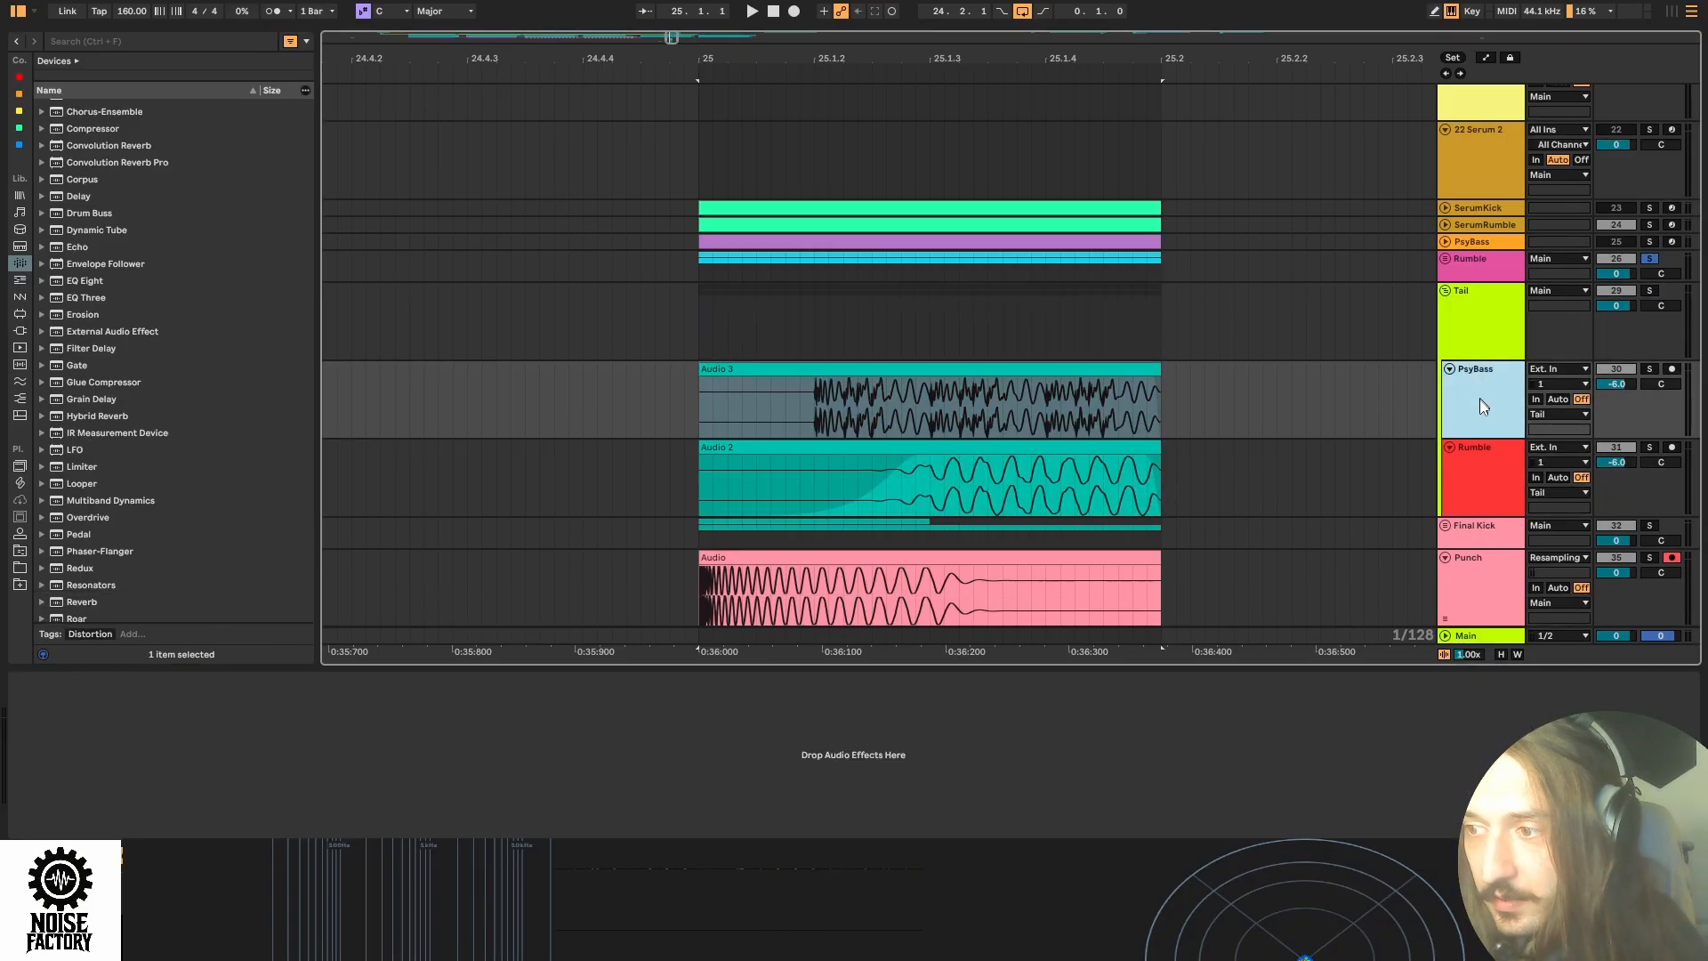
pyautogui.press('Down')
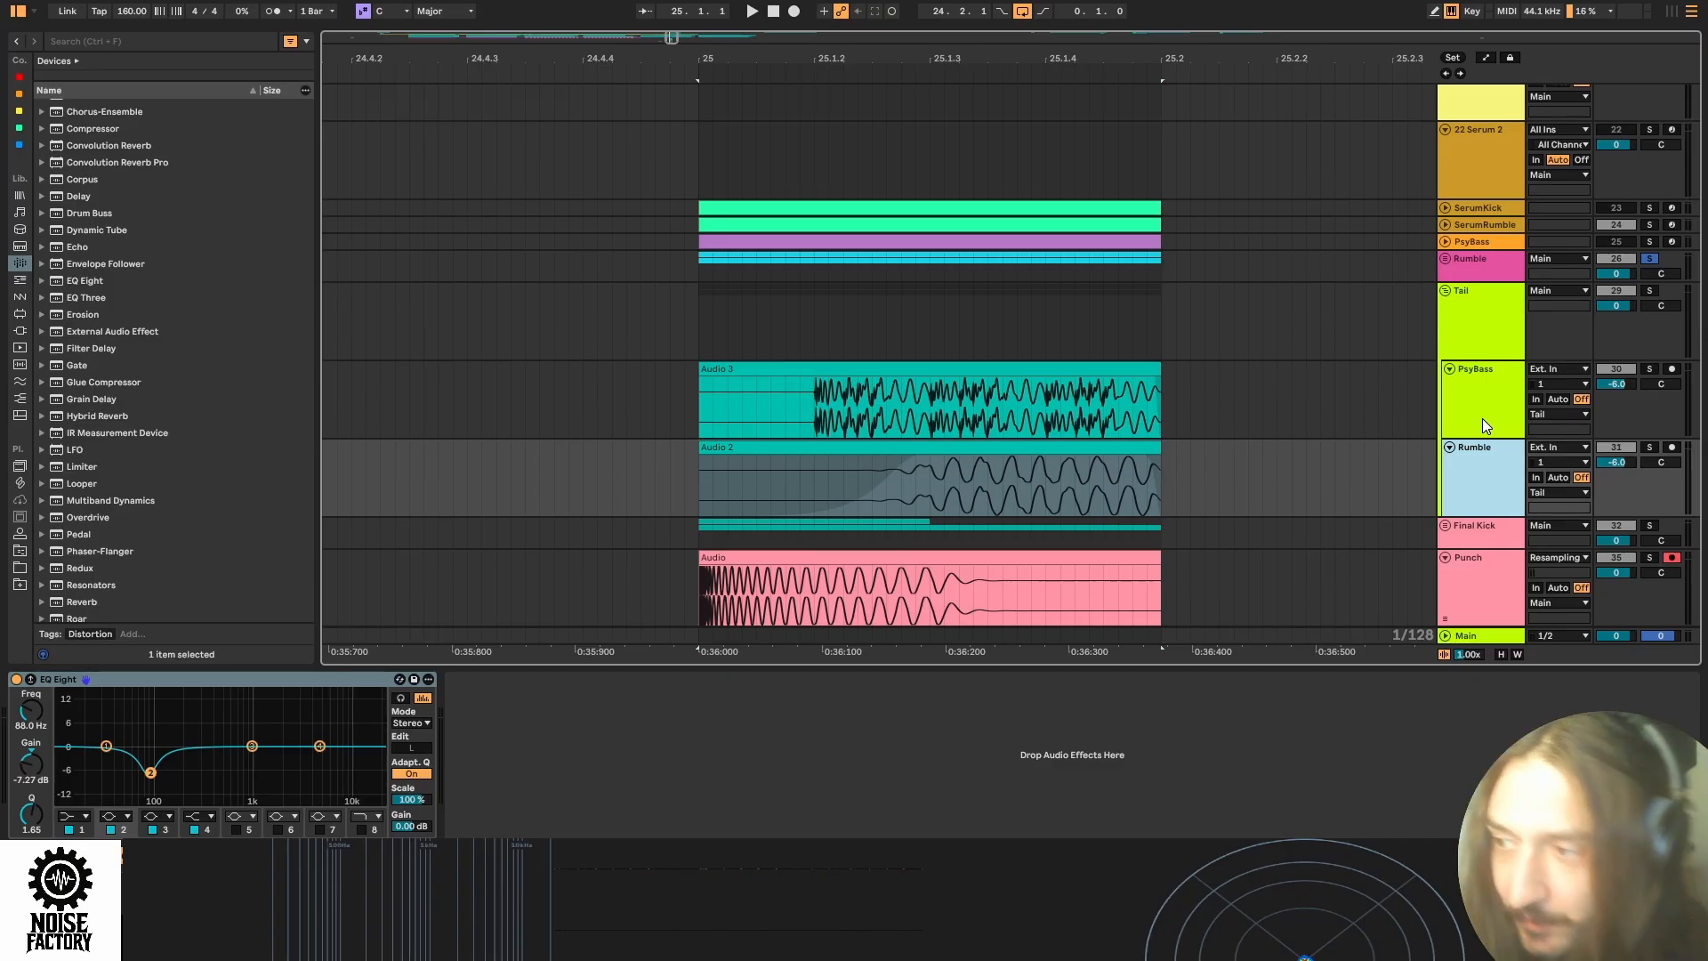
pyautogui.click(1471, 409)
pyautogui.click(1476, 452)
pyautogui.click(1475, 400)
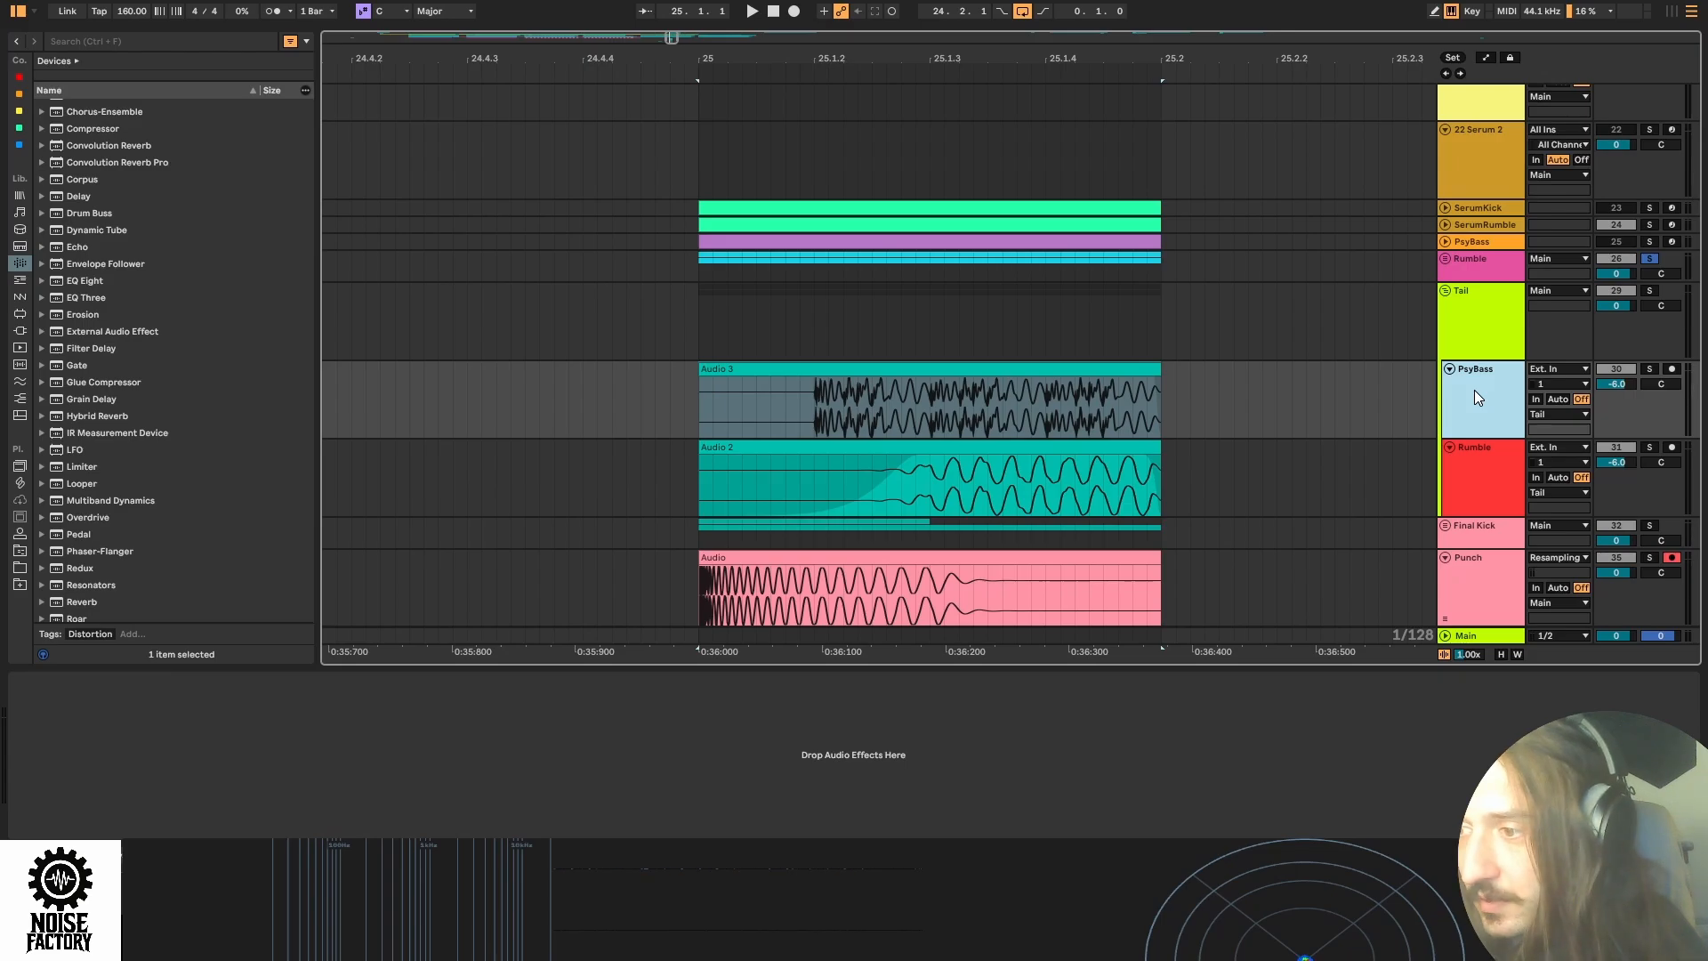
pyautogui.click(1477, 459)
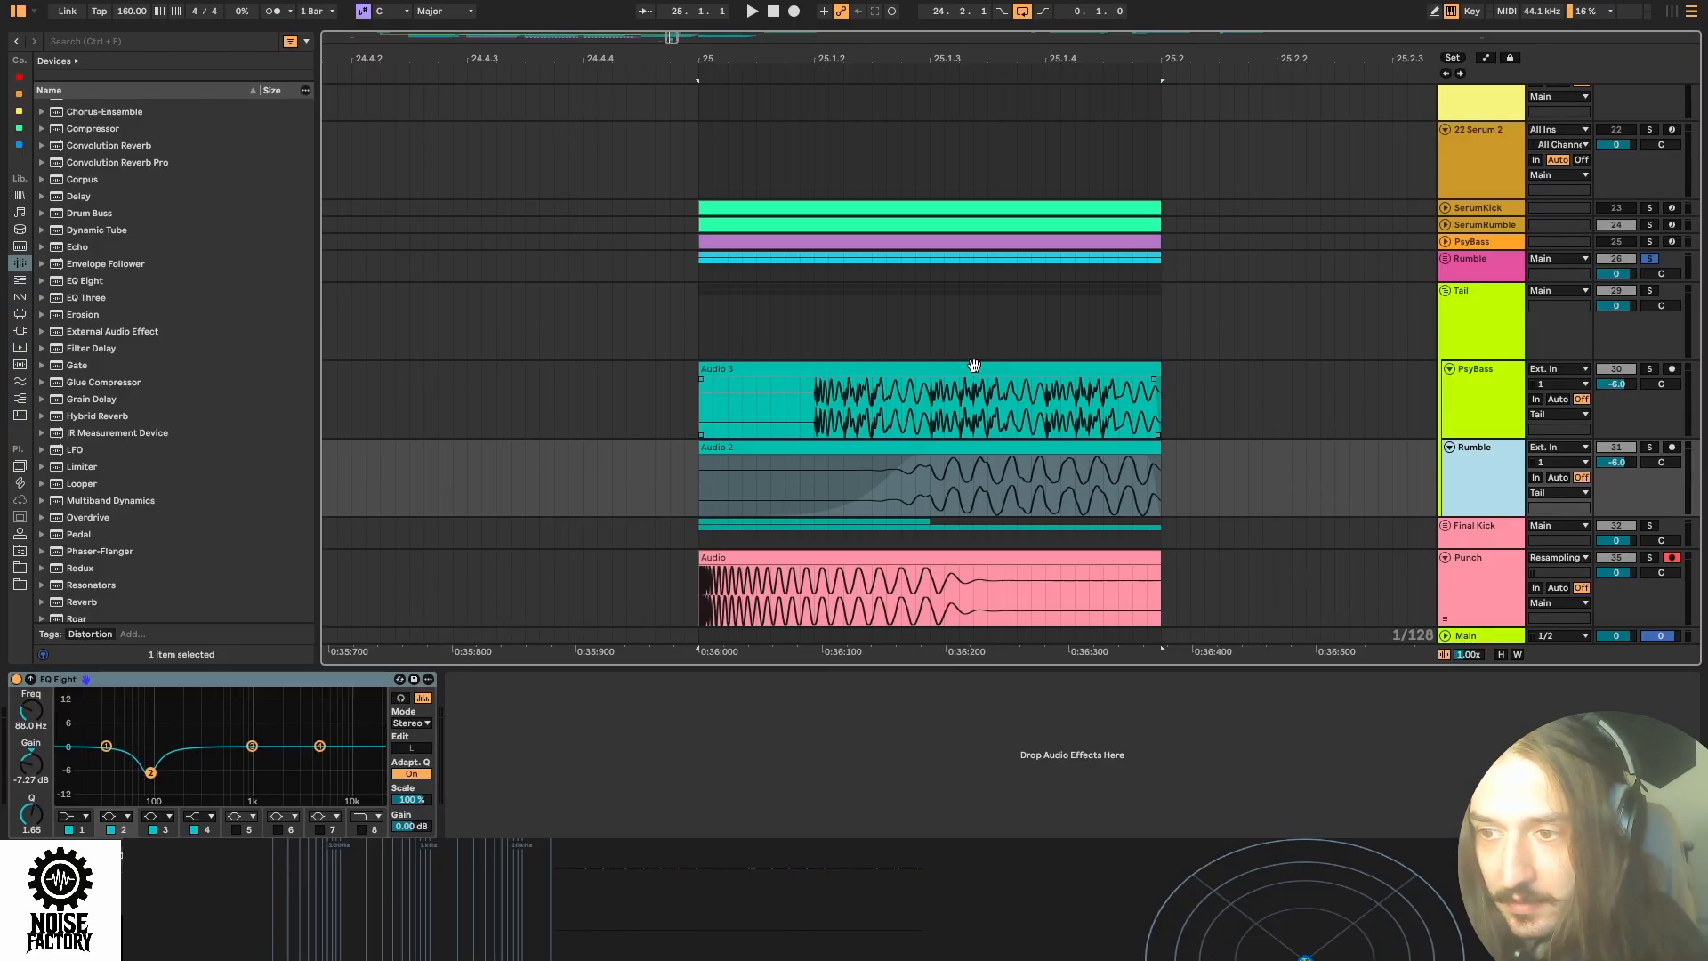
pyautogui.click(1496, 385)
pyautogui.click(1471, 457)
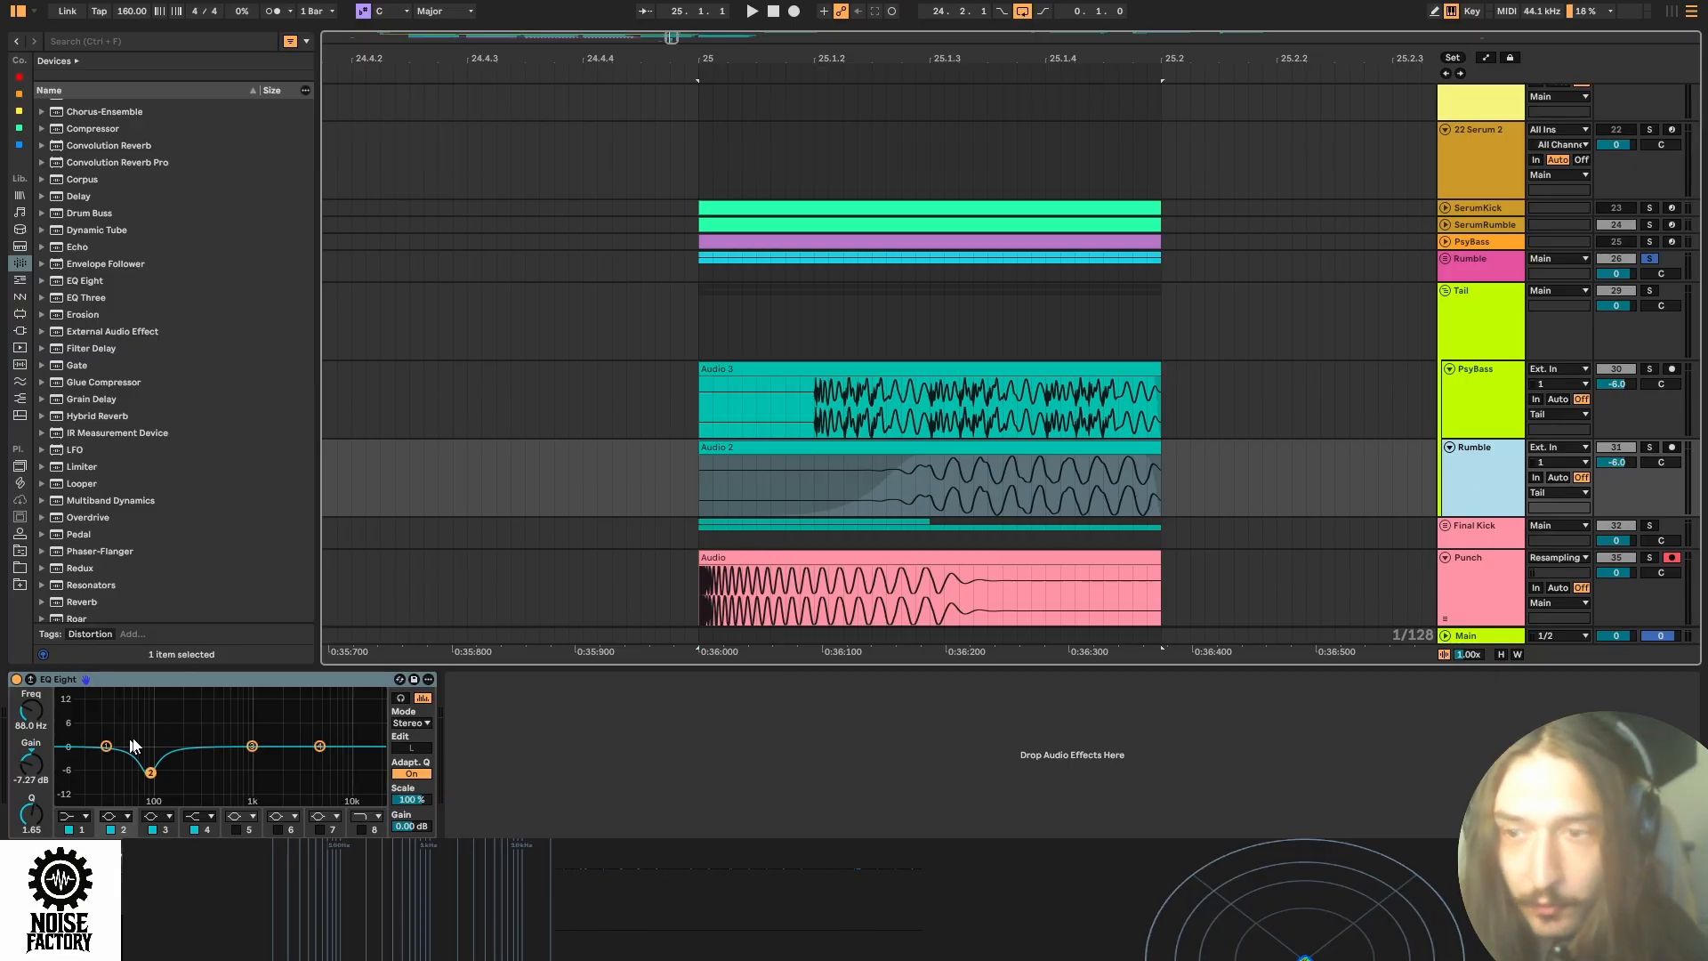
pyautogui.click(1495, 367)
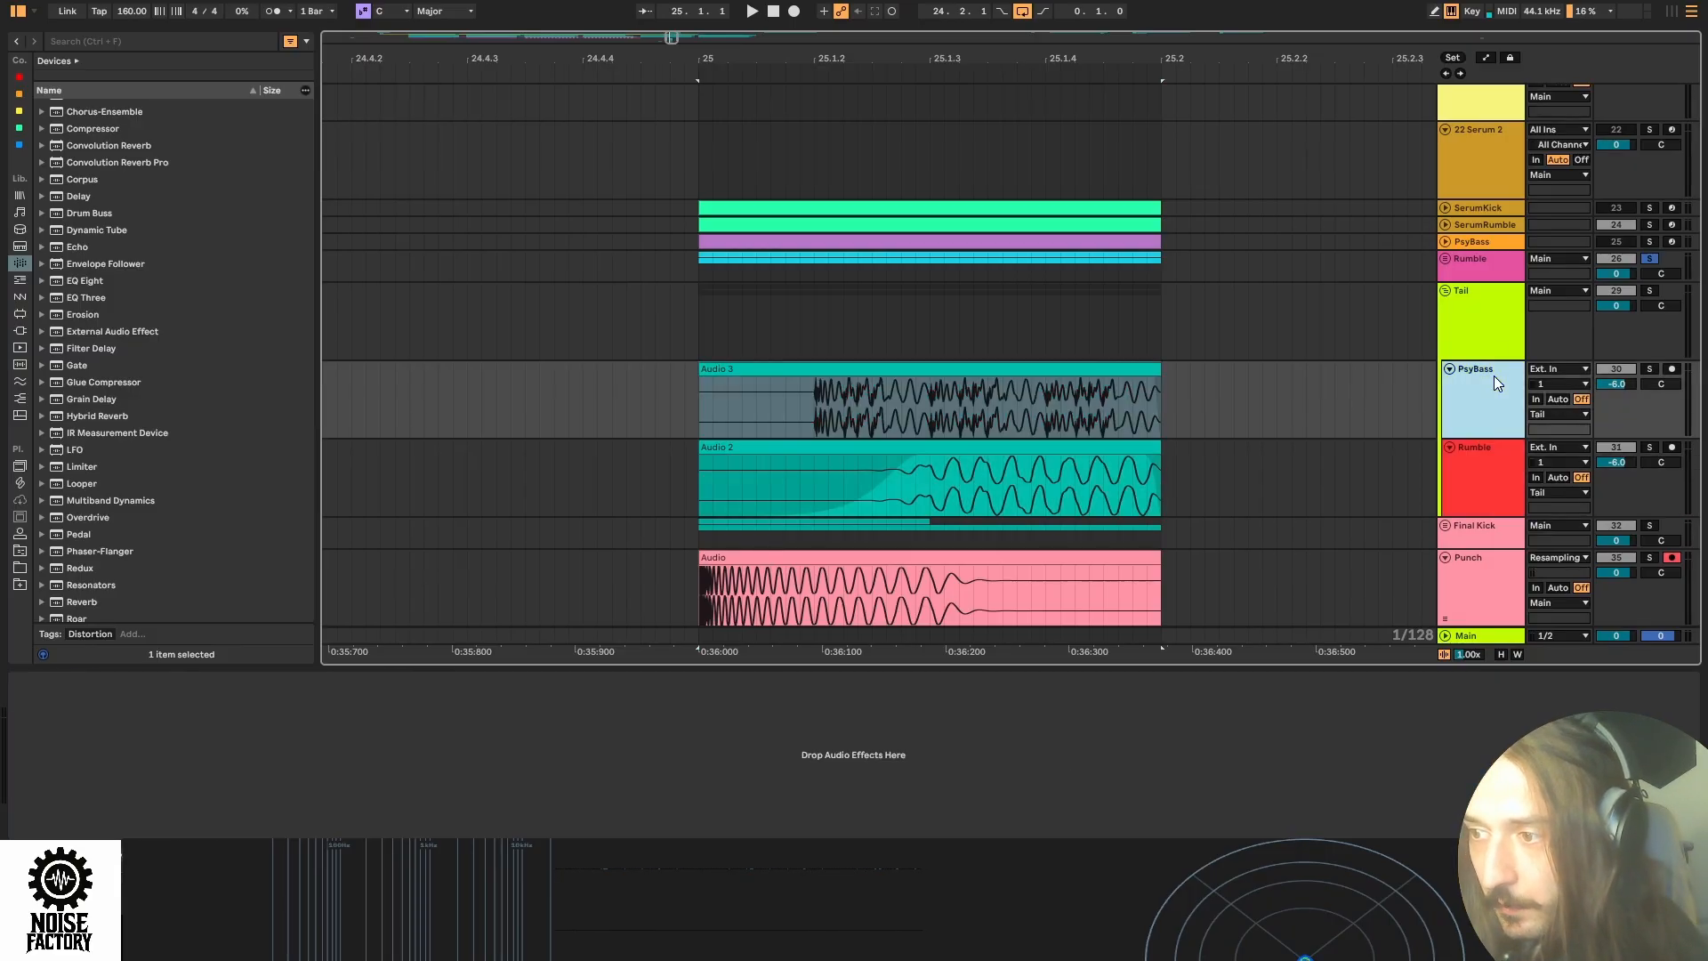
# Solo and play the PsyBass and Rumble tracks of the Tail group one after the other.
pyautogui.click(1648, 368)
pyautogui.press('space')
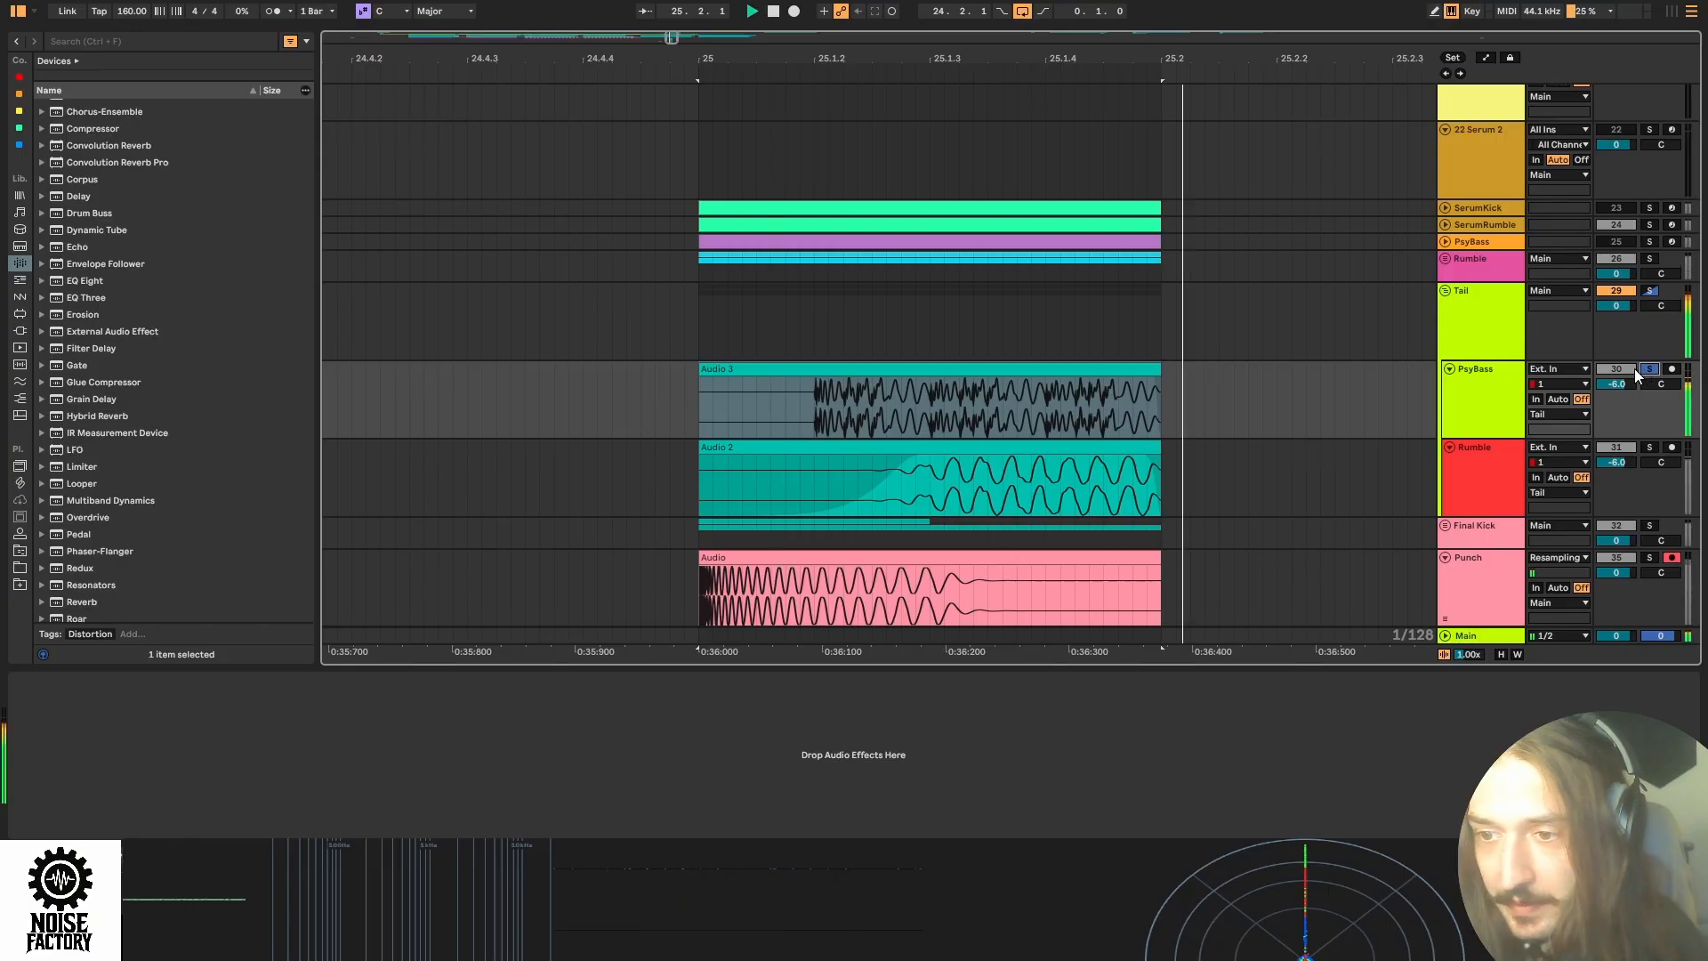
pyautogui.click(1648, 449)
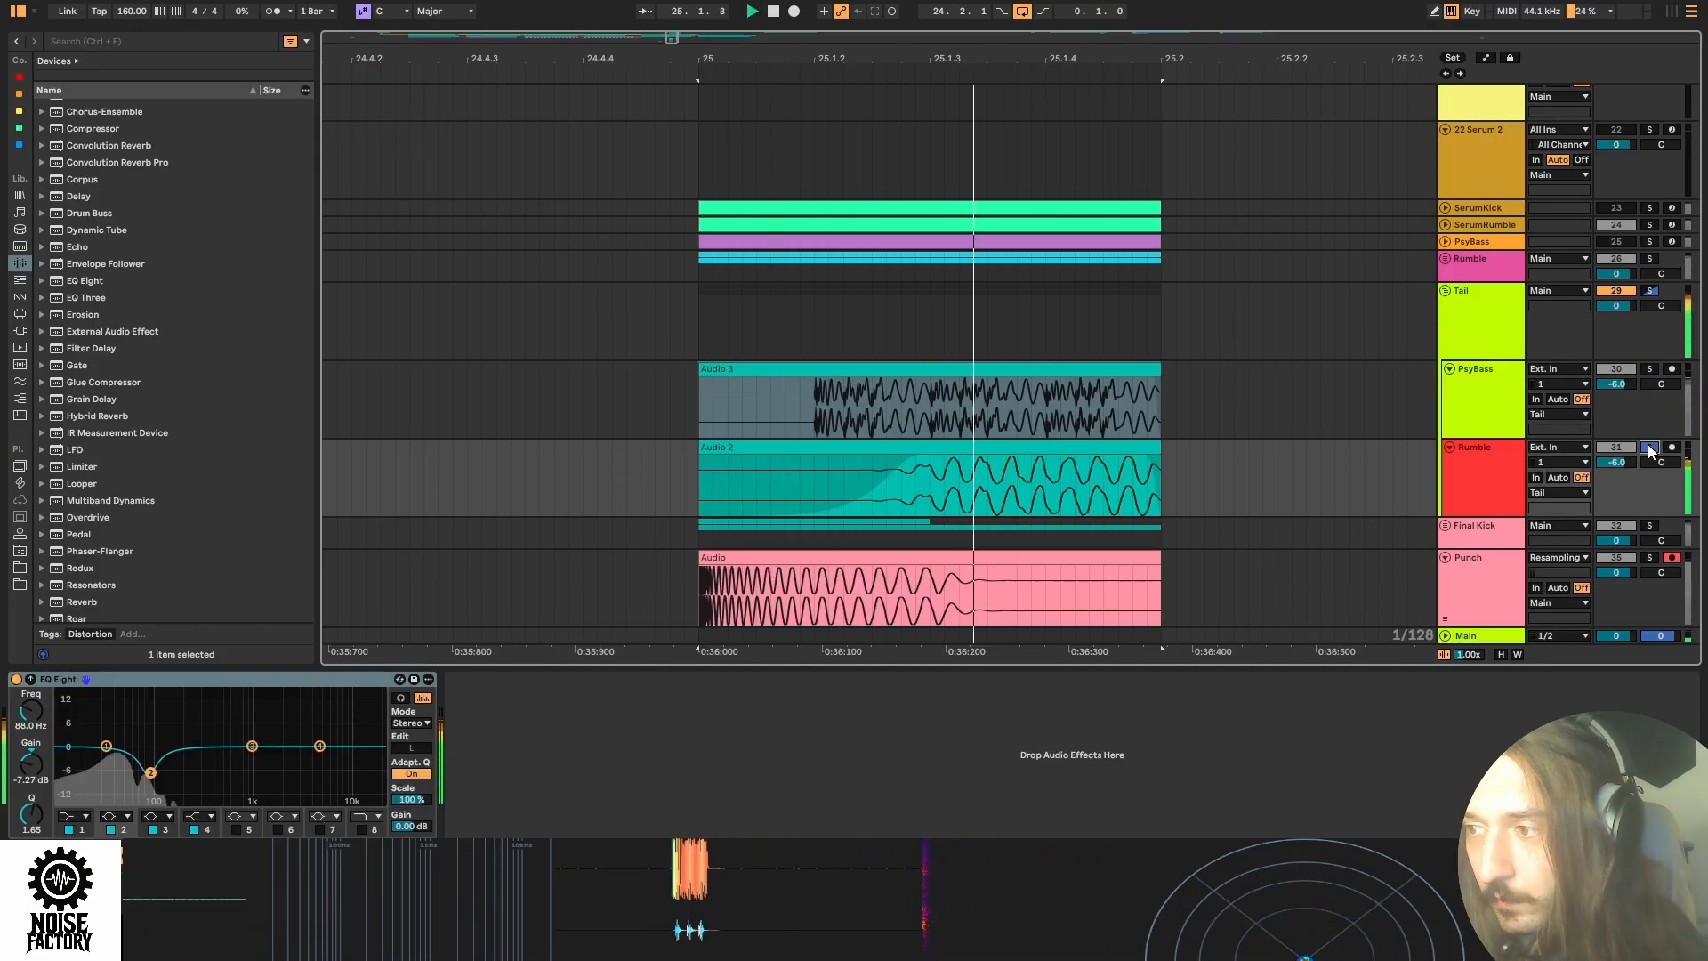
# Turn on Glue Compressor, EQ Eight and GClip on the Tail group, and check GClip's settings during playback.
pyautogui.click(1492, 348)
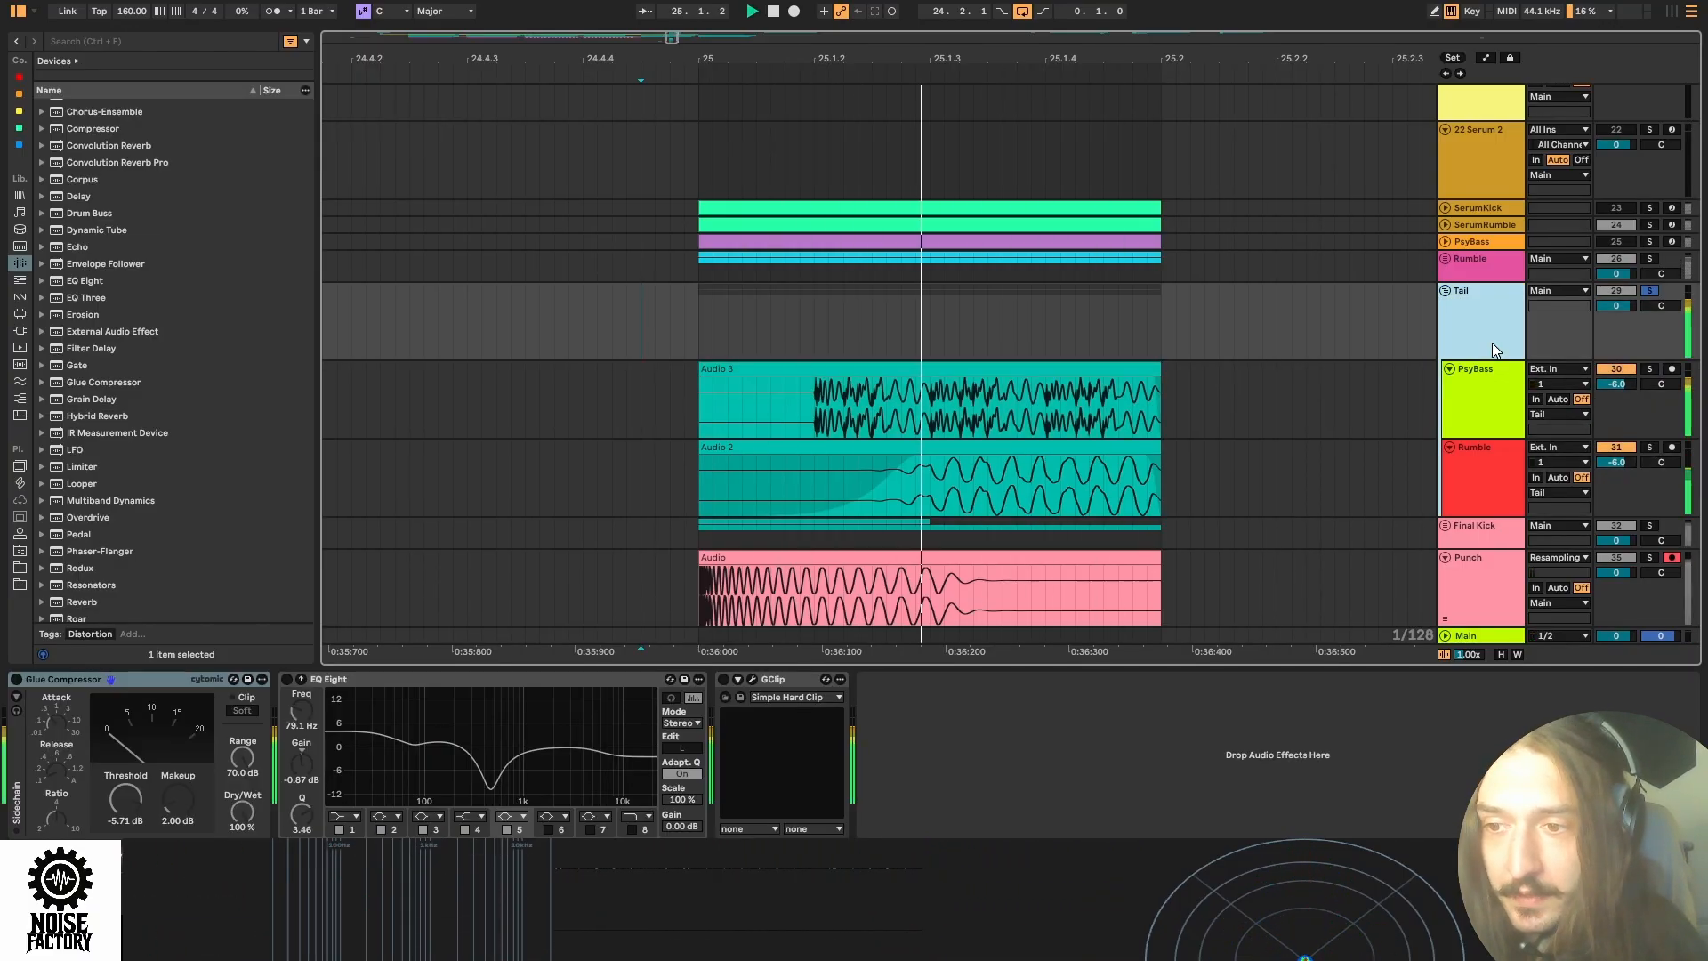
pyautogui.click(16, 679)
pyautogui.click(286, 680)
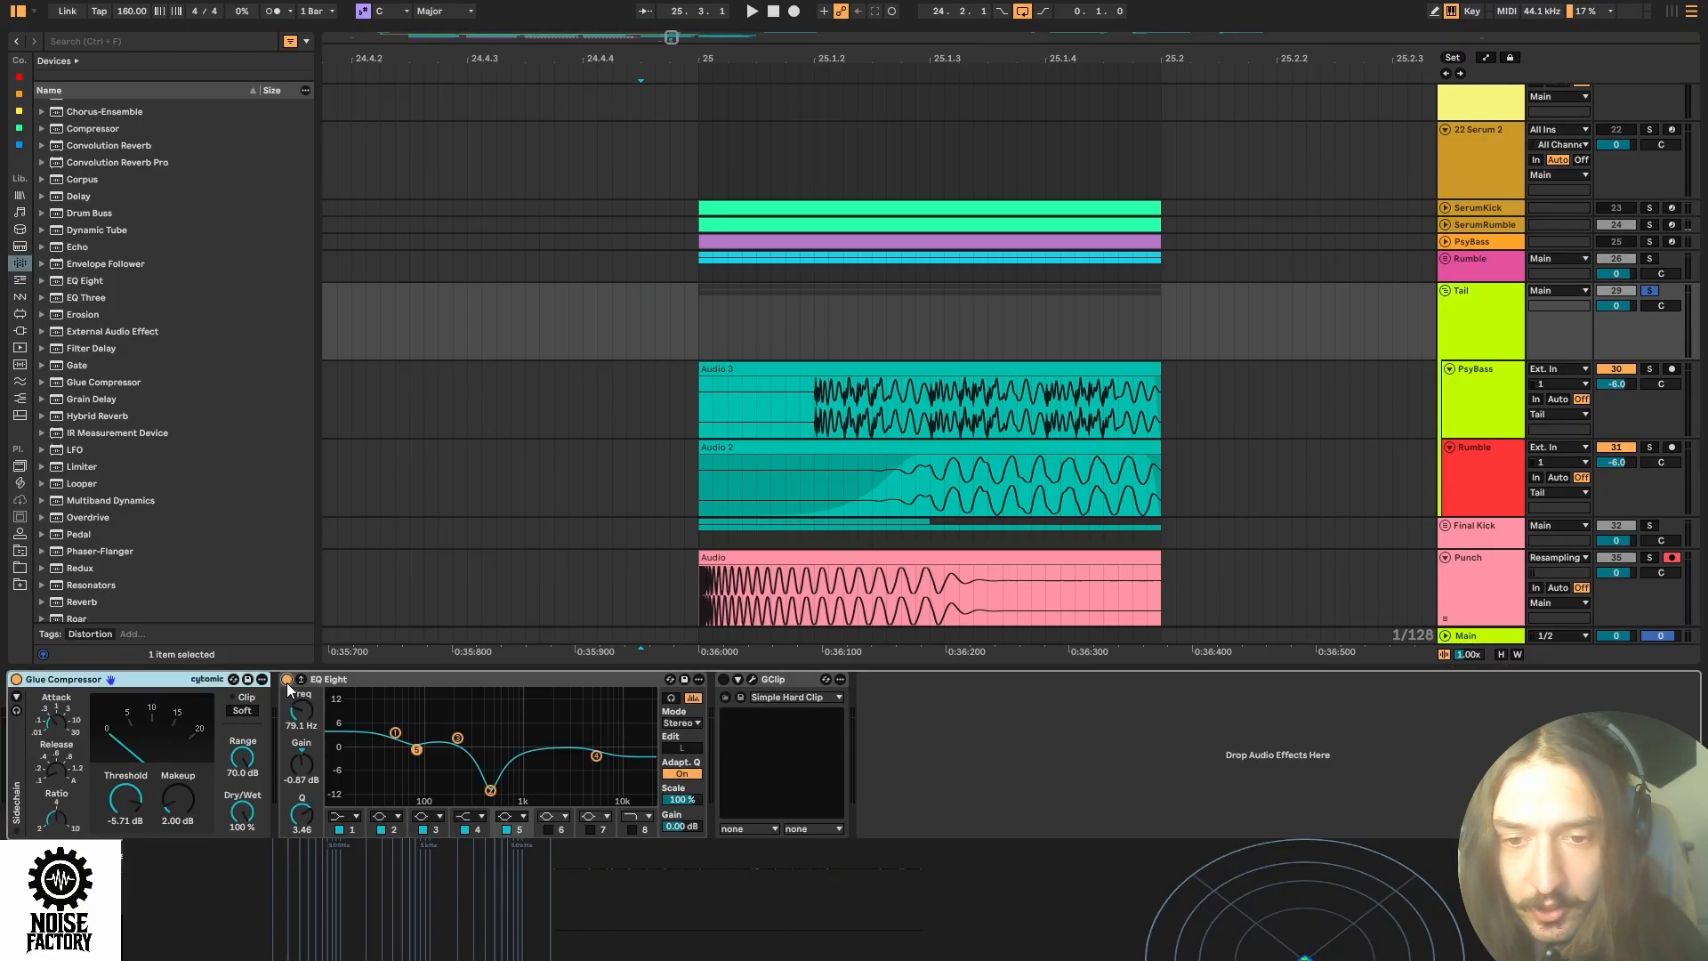
pyautogui.click(723, 679)
pyautogui.click(752, 679)
pyautogui.press('space')
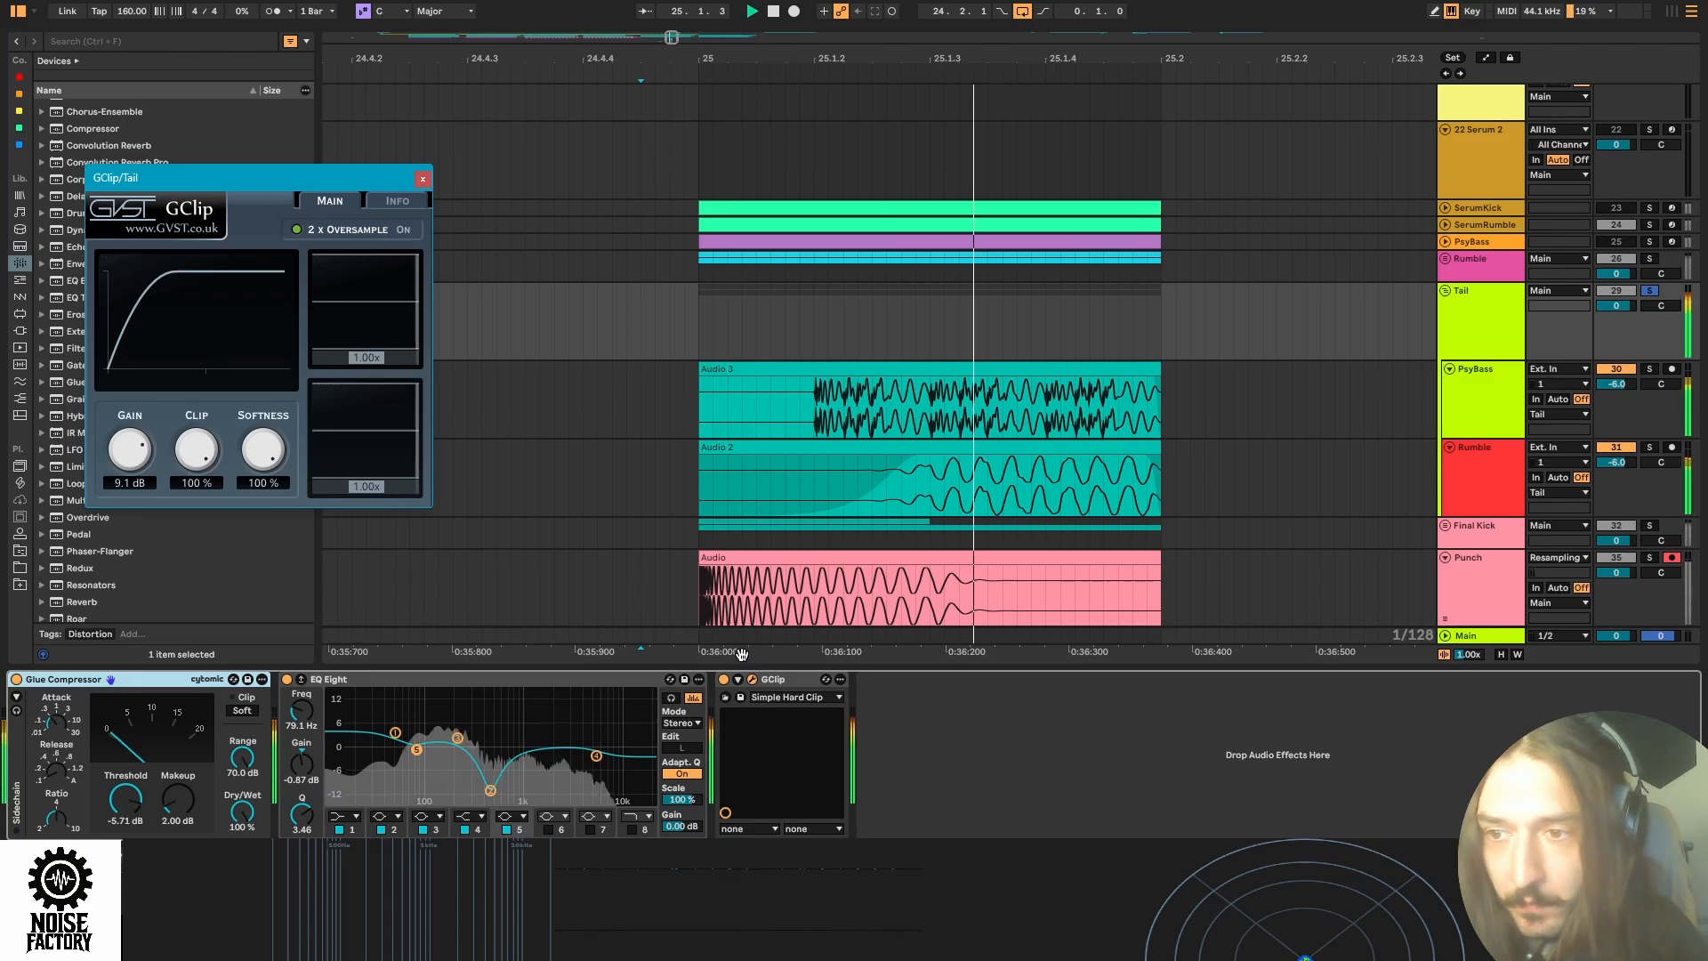
pyautogui.click(423, 179)
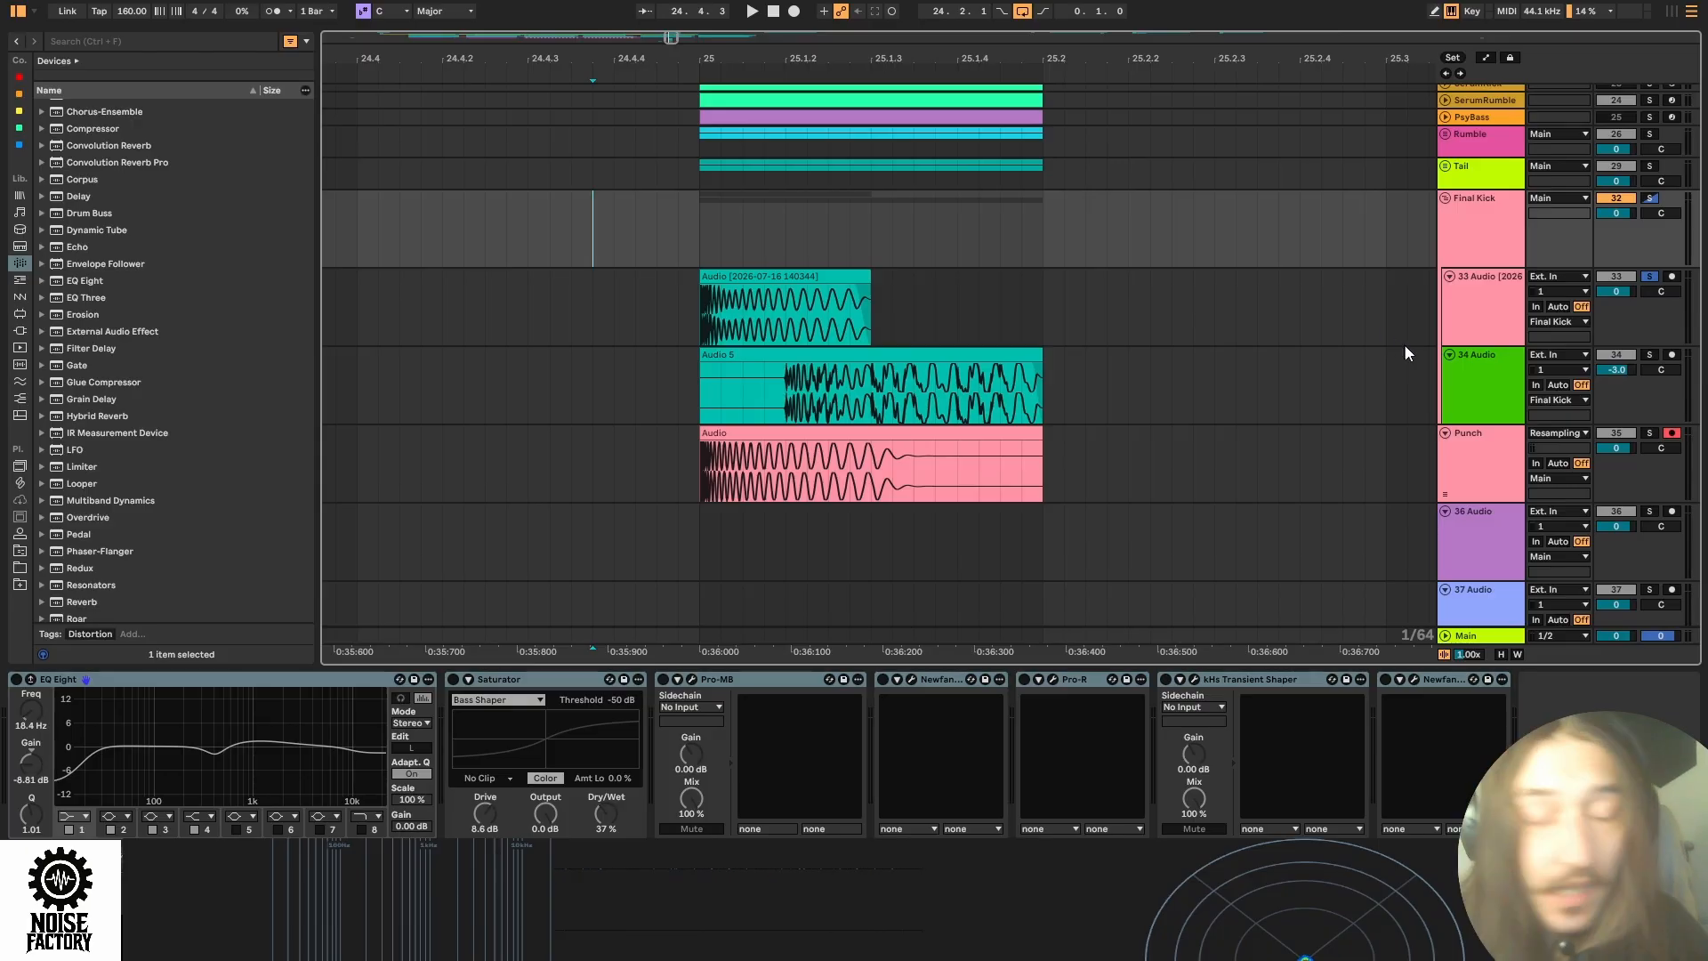
# Play the punch clip on 33 Audio in the Final Kick group in solo.
pyautogui.click(1487, 258)
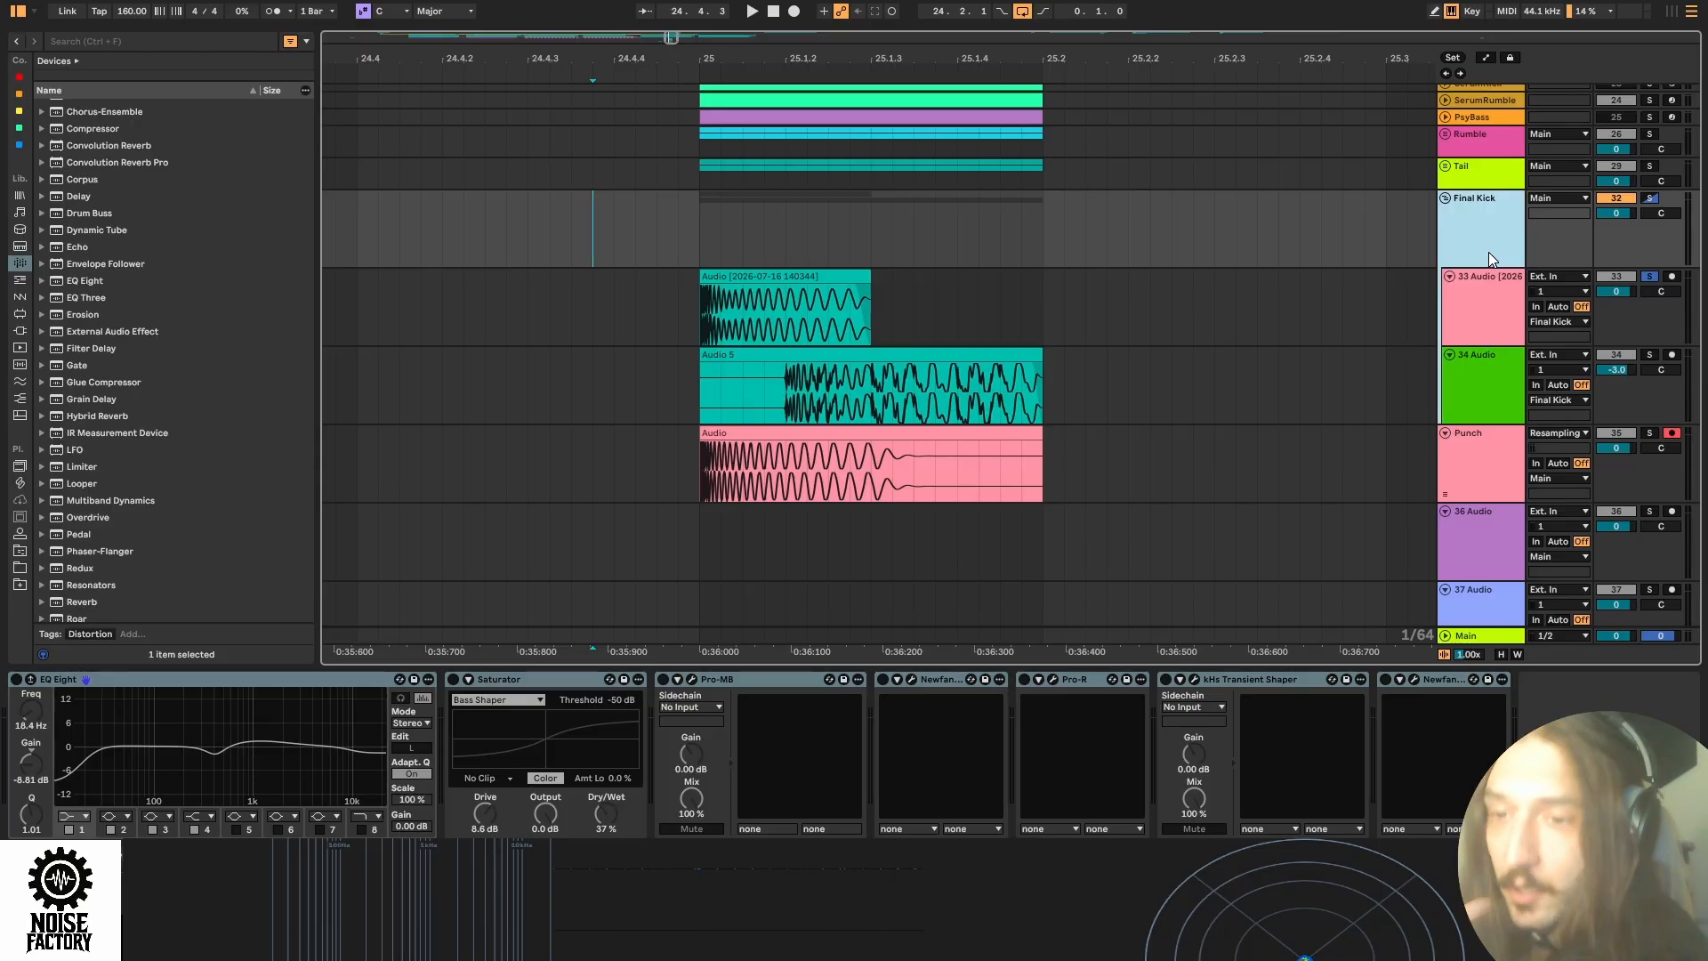
pyautogui.click(1461, 289)
pyautogui.click(823, 281)
pyautogui.press('space')
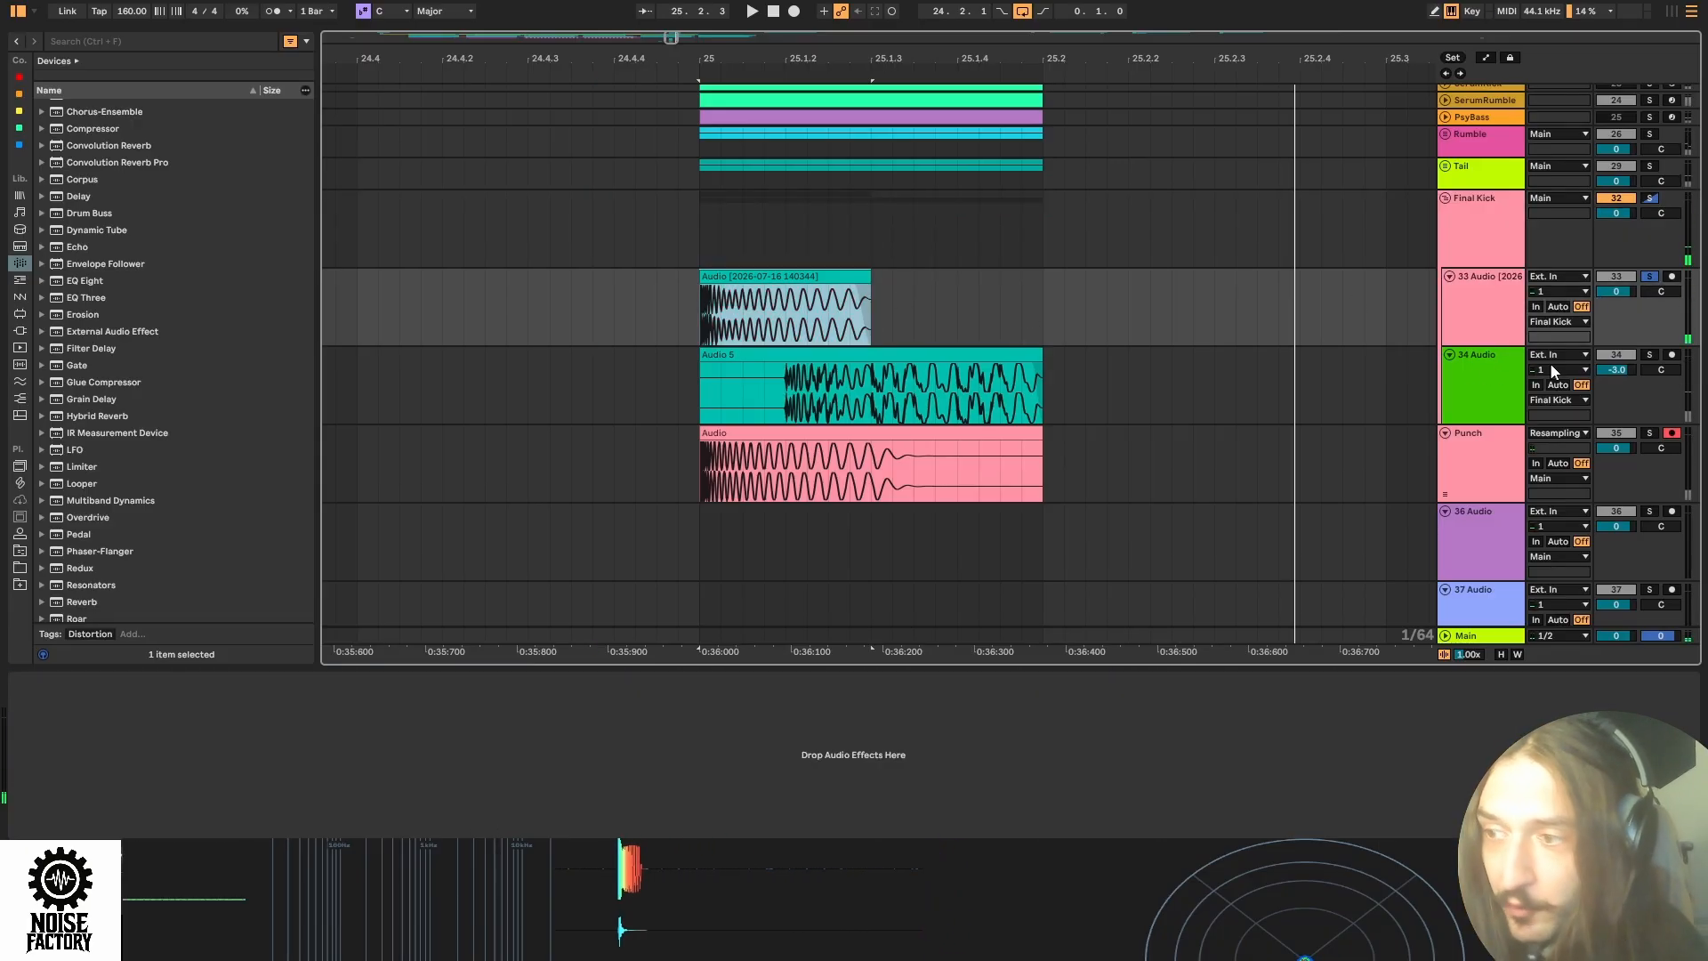
# Solo and play the Audio 5 clip on 34 Audio in the Final Kick group.
pyautogui.click(1481, 382)
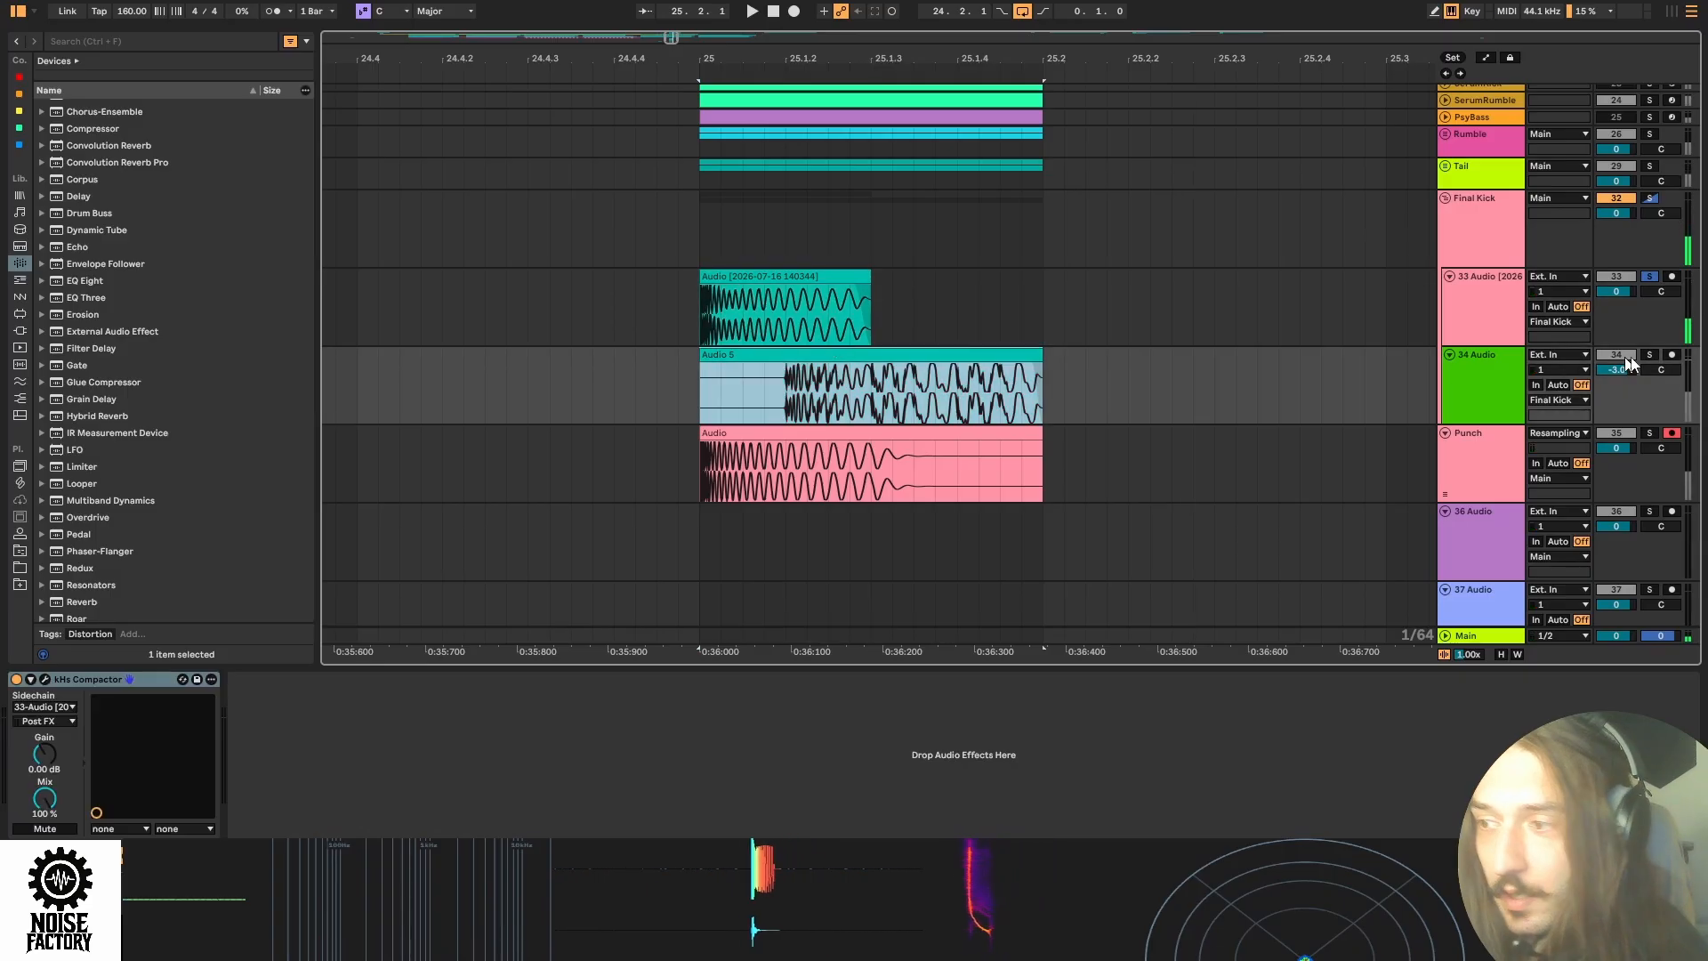
pyautogui.click(1648, 354)
pyautogui.press('space')
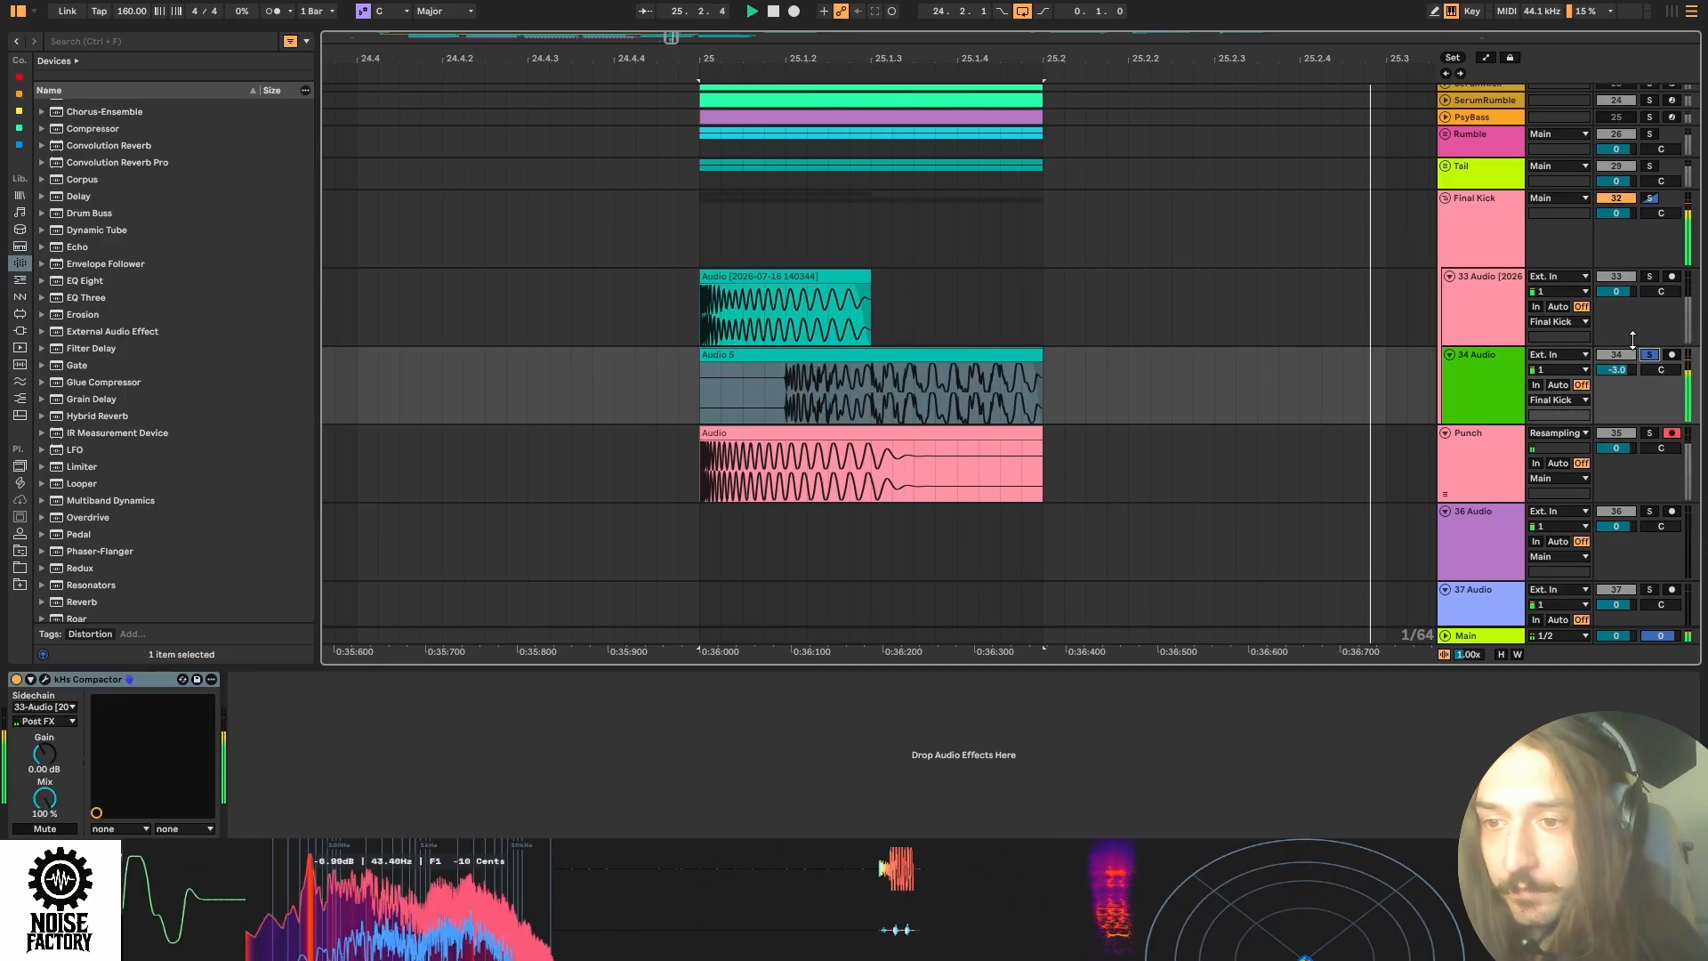
pyautogui.press('space')
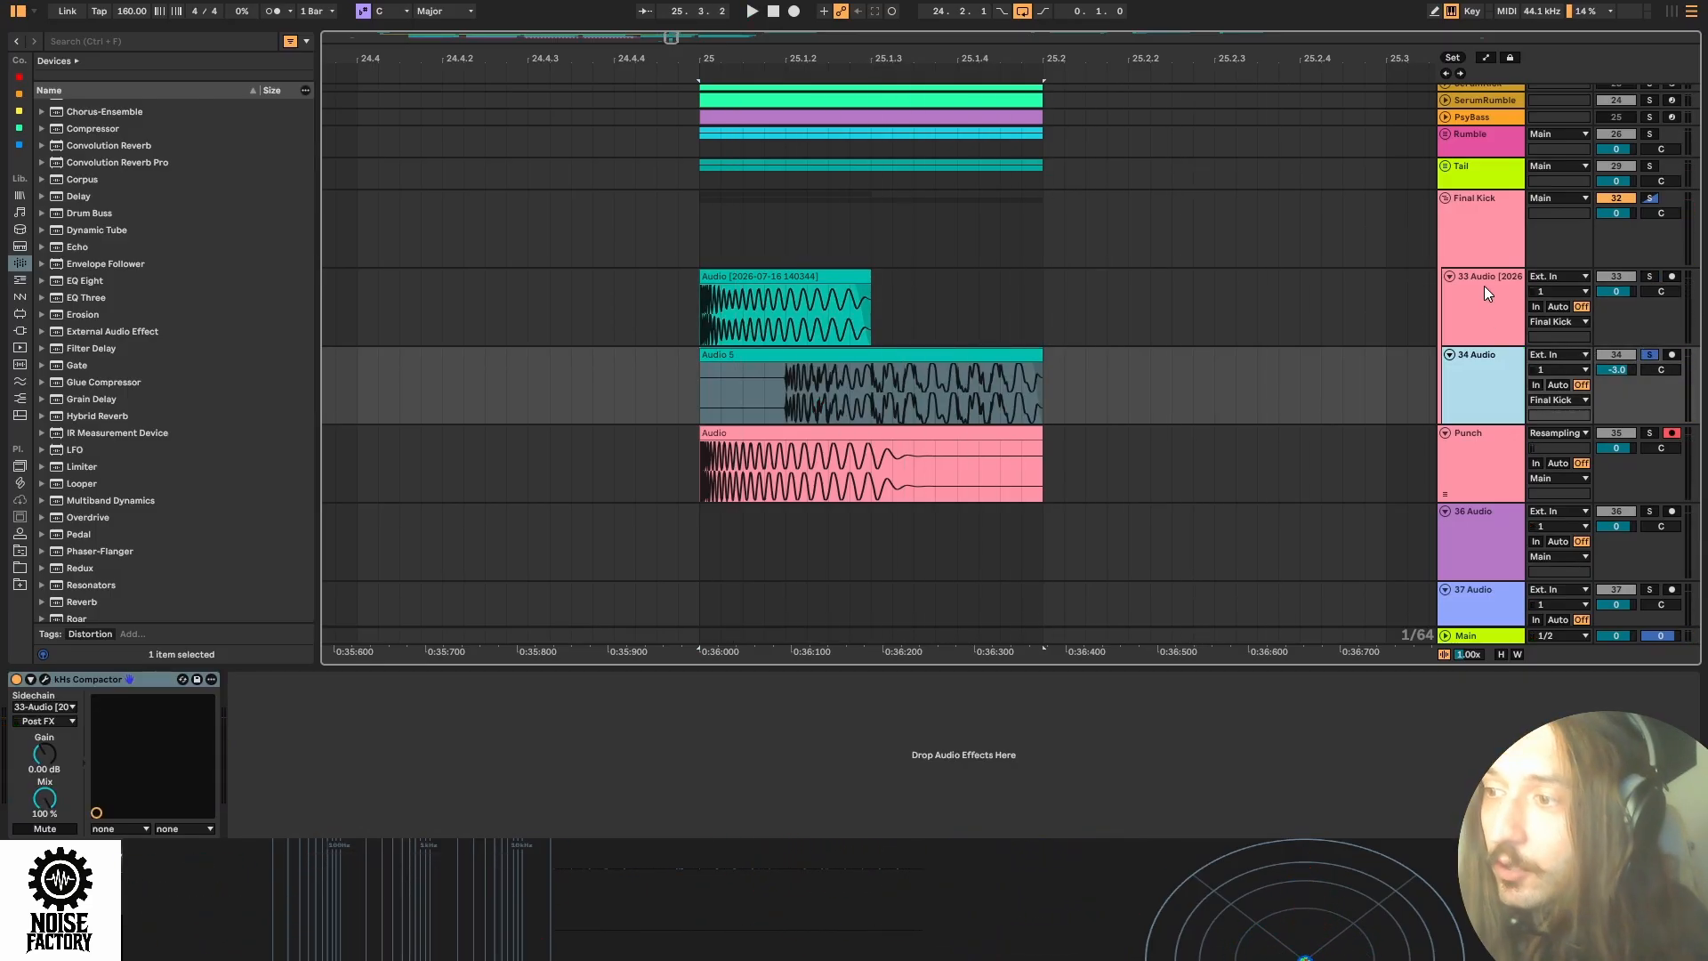
# Compare the device chains of 33 Audio and 34 Audio, and check the settings of kHs Compactor on 34 Audio.
pyautogui.click(1460, 293)
pyautogui.click(1480, 366)
pyautogui.click(1482, 313)
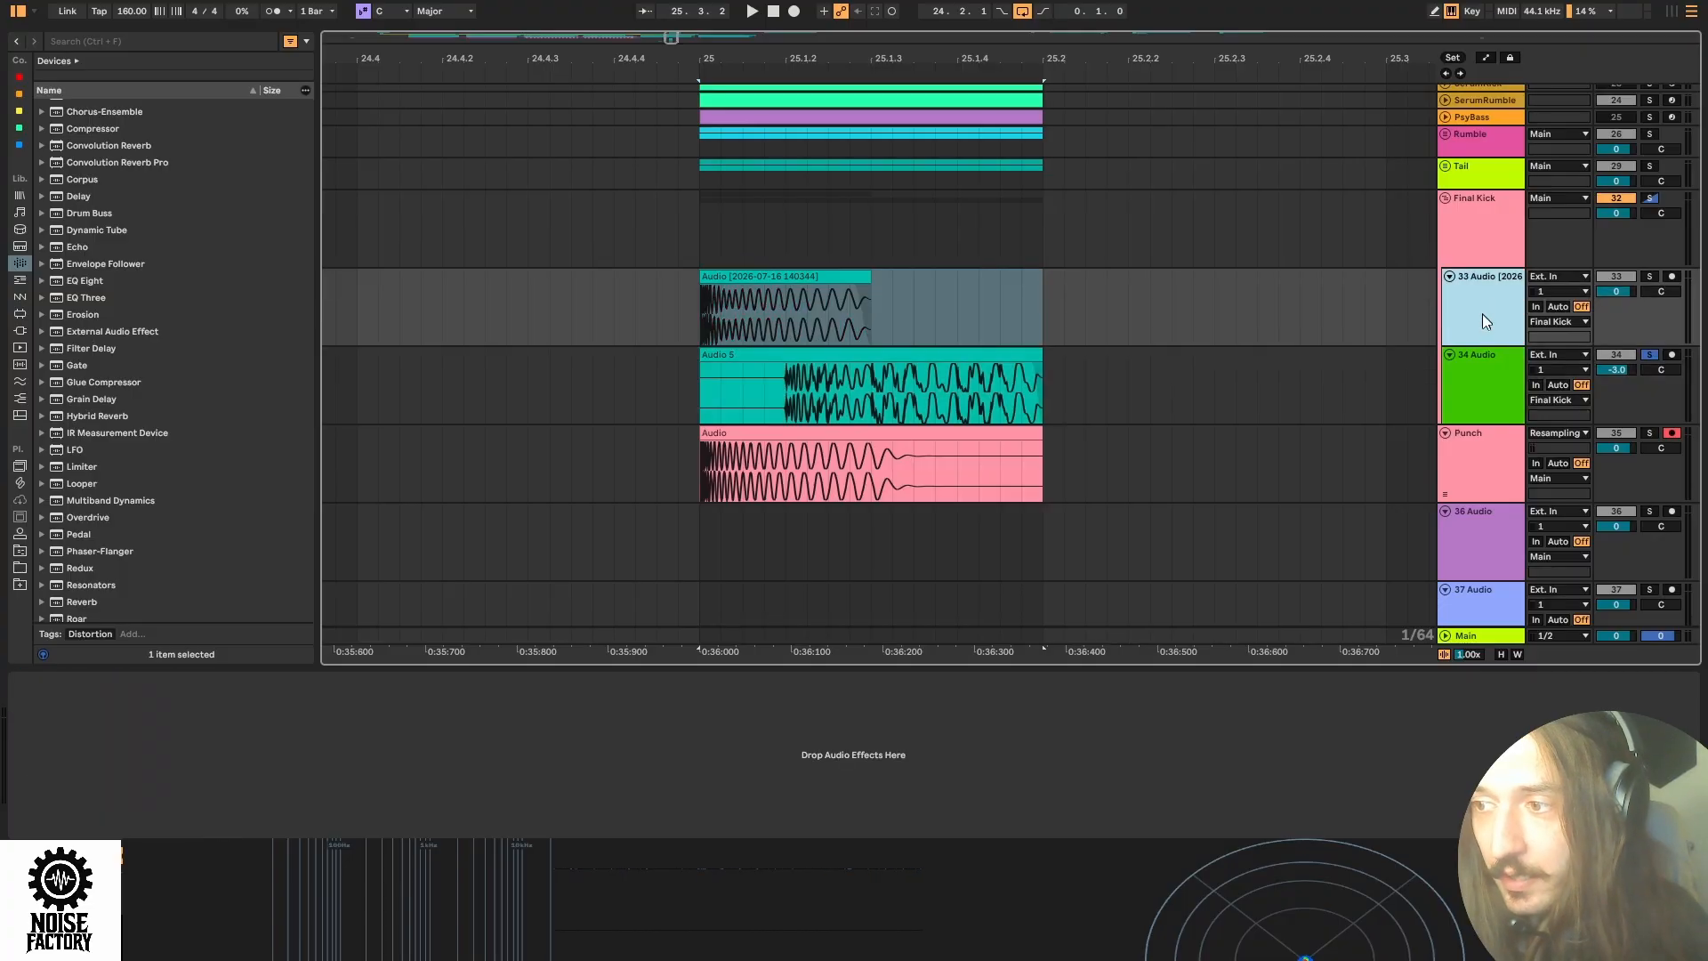
pyautogui.click(1476, 370)
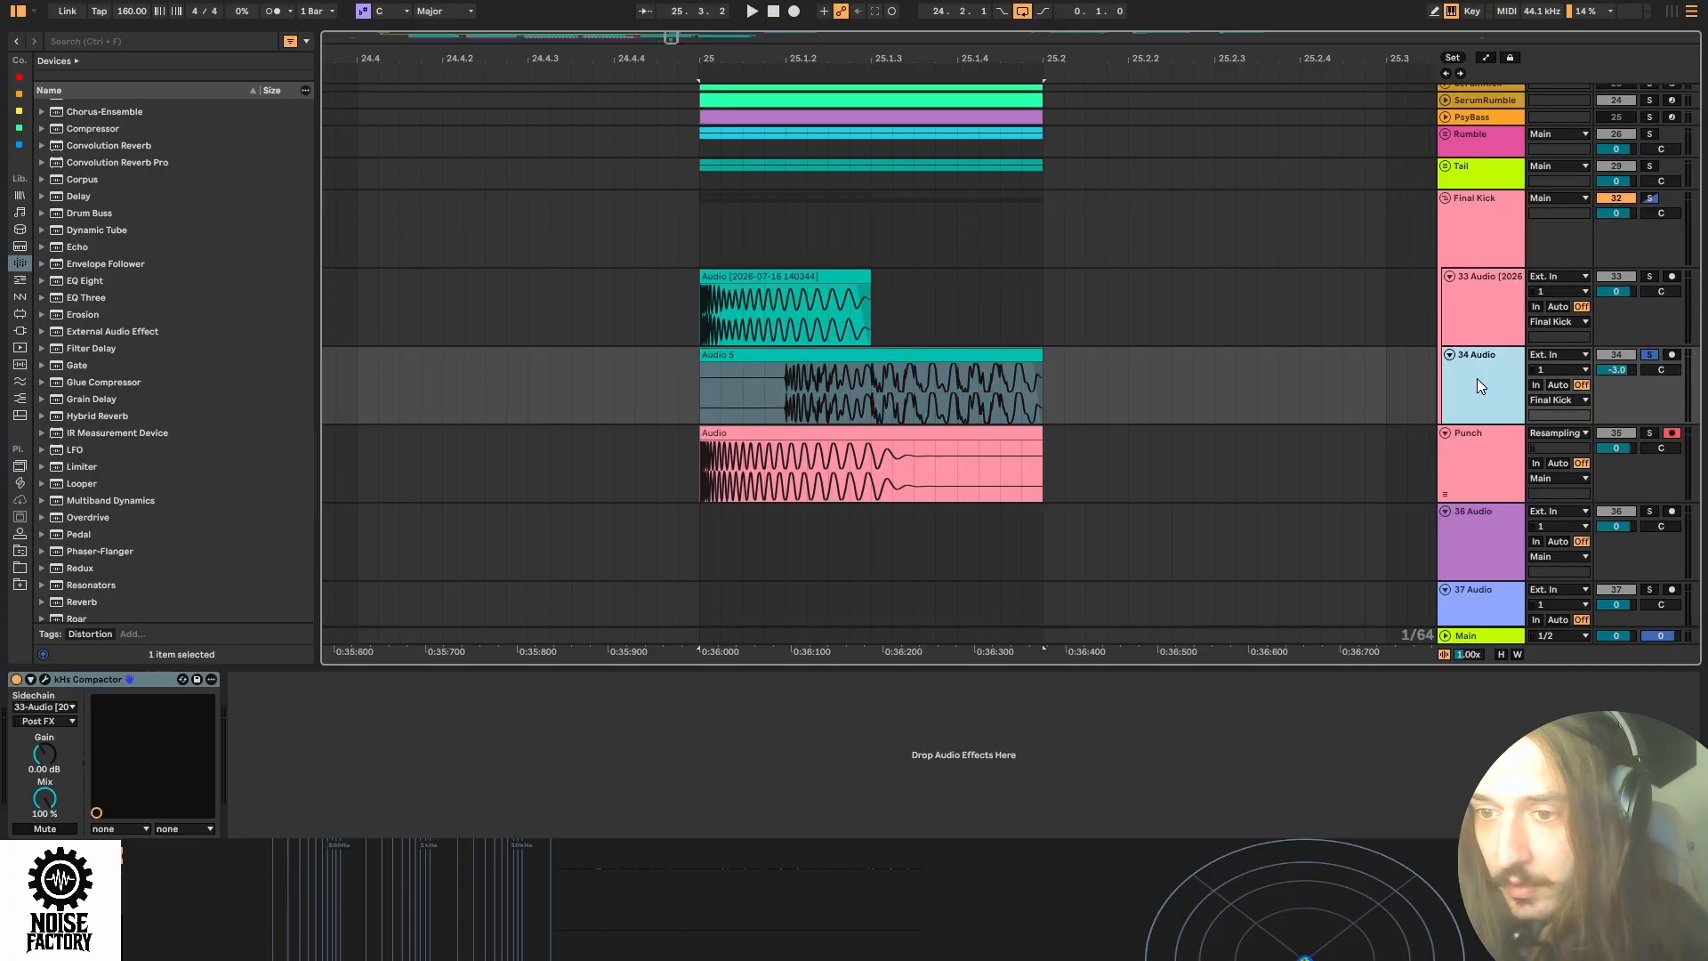
pyautogui.click(41, 679)
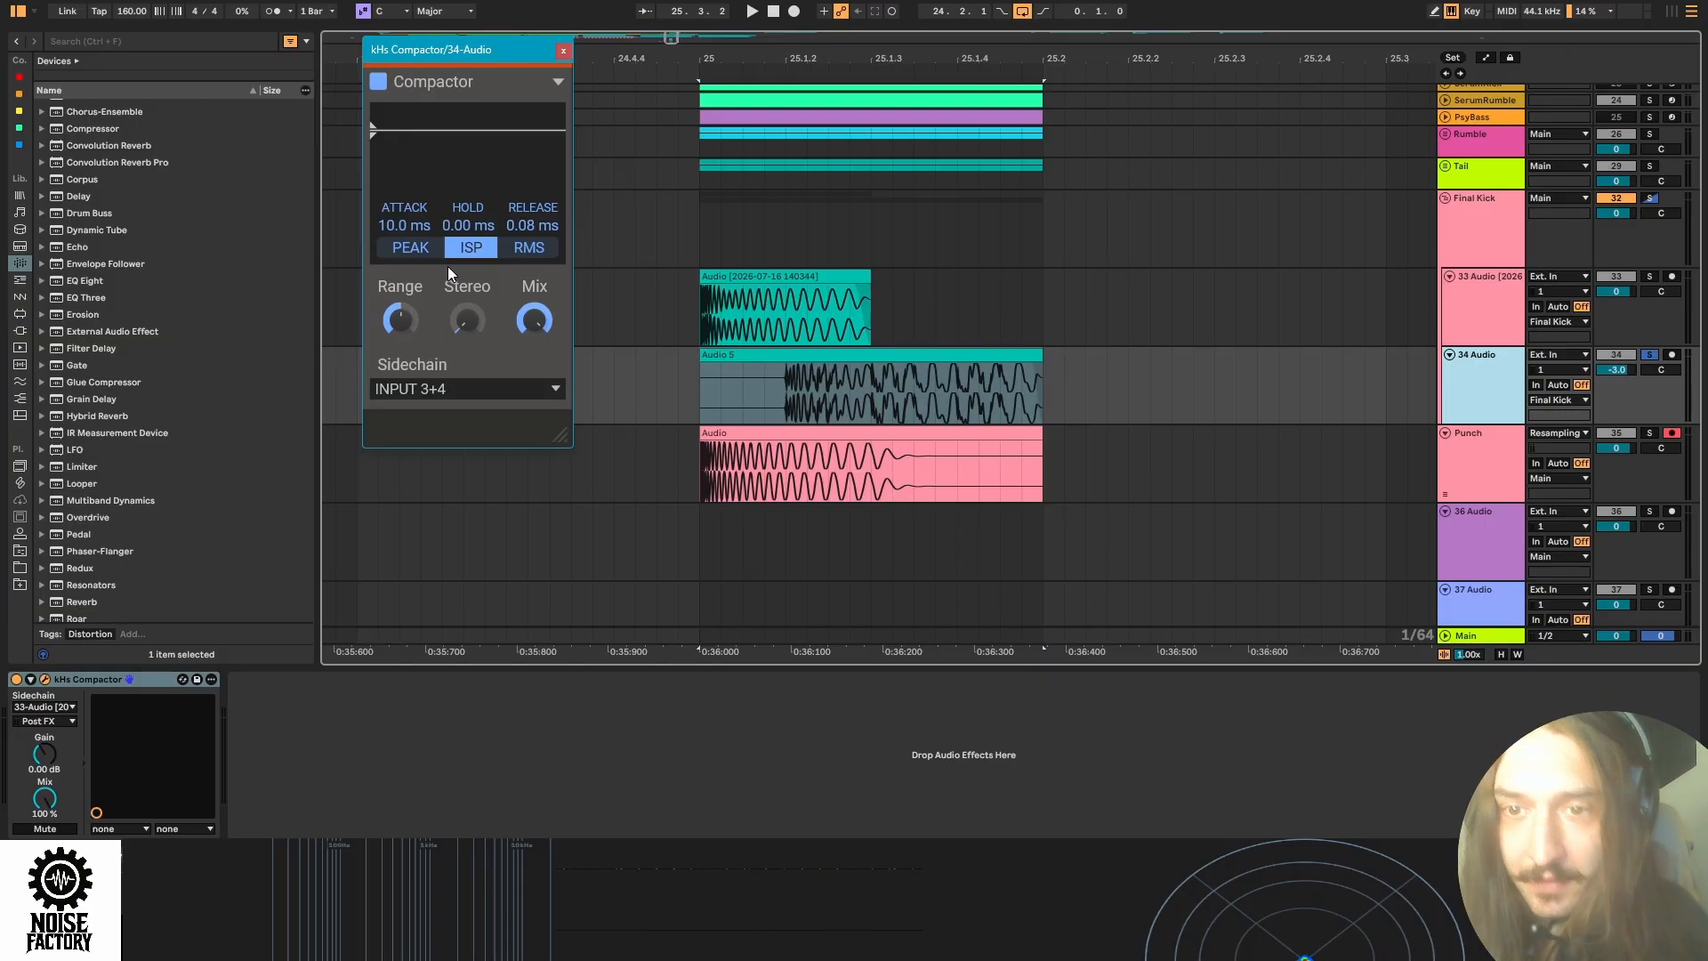
# Play both layers of the Final Kick group together from just before bar 25.
pyautogui.click(678, 398)
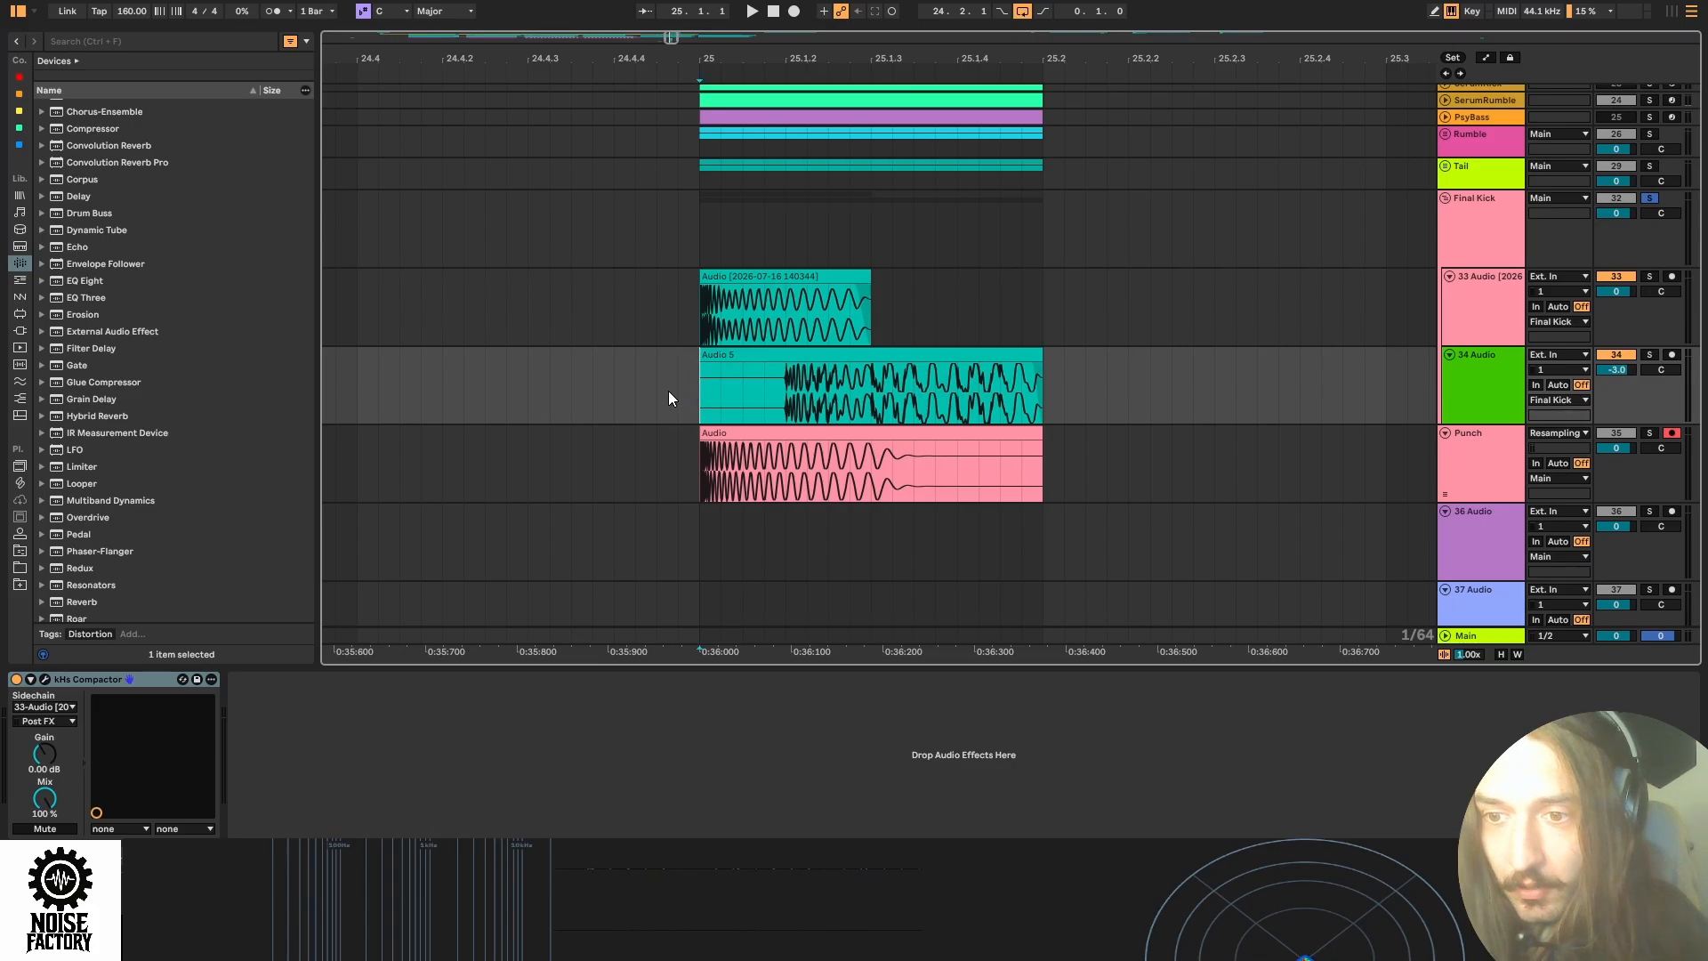
pyautogui.press('space')
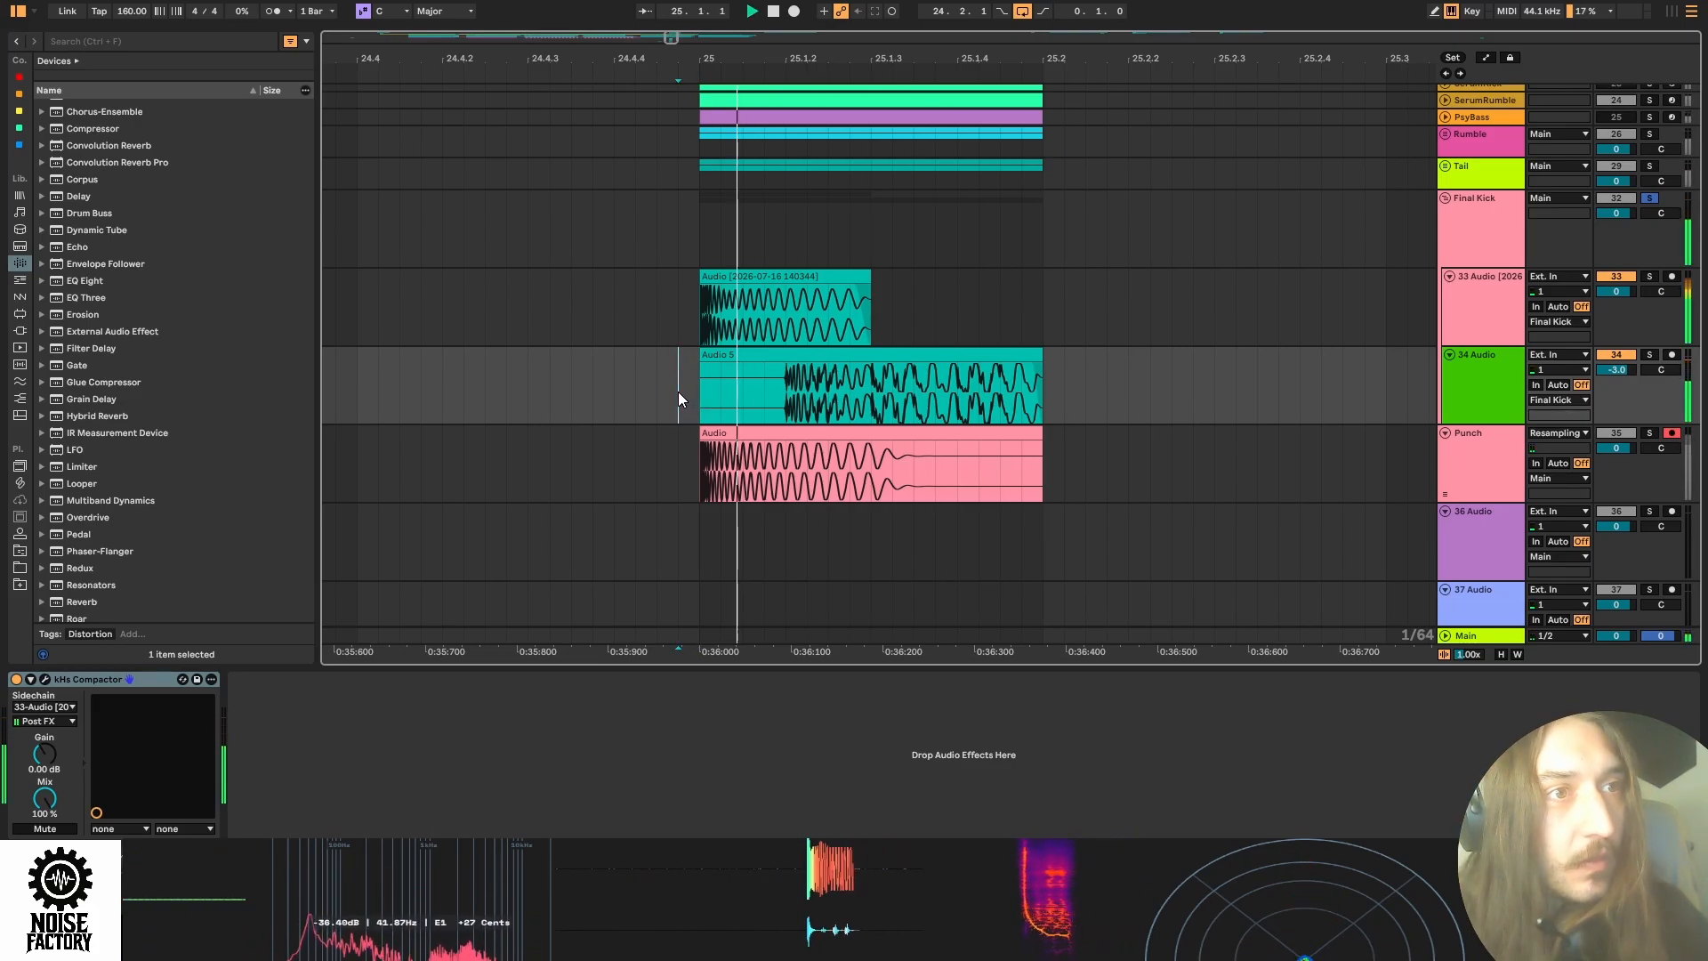
pyautogui.press('space')
# Turn on EQ Eight and Saturator on the Final Kick group while auditioning the kick.
pyautogui.click(1461, 206)
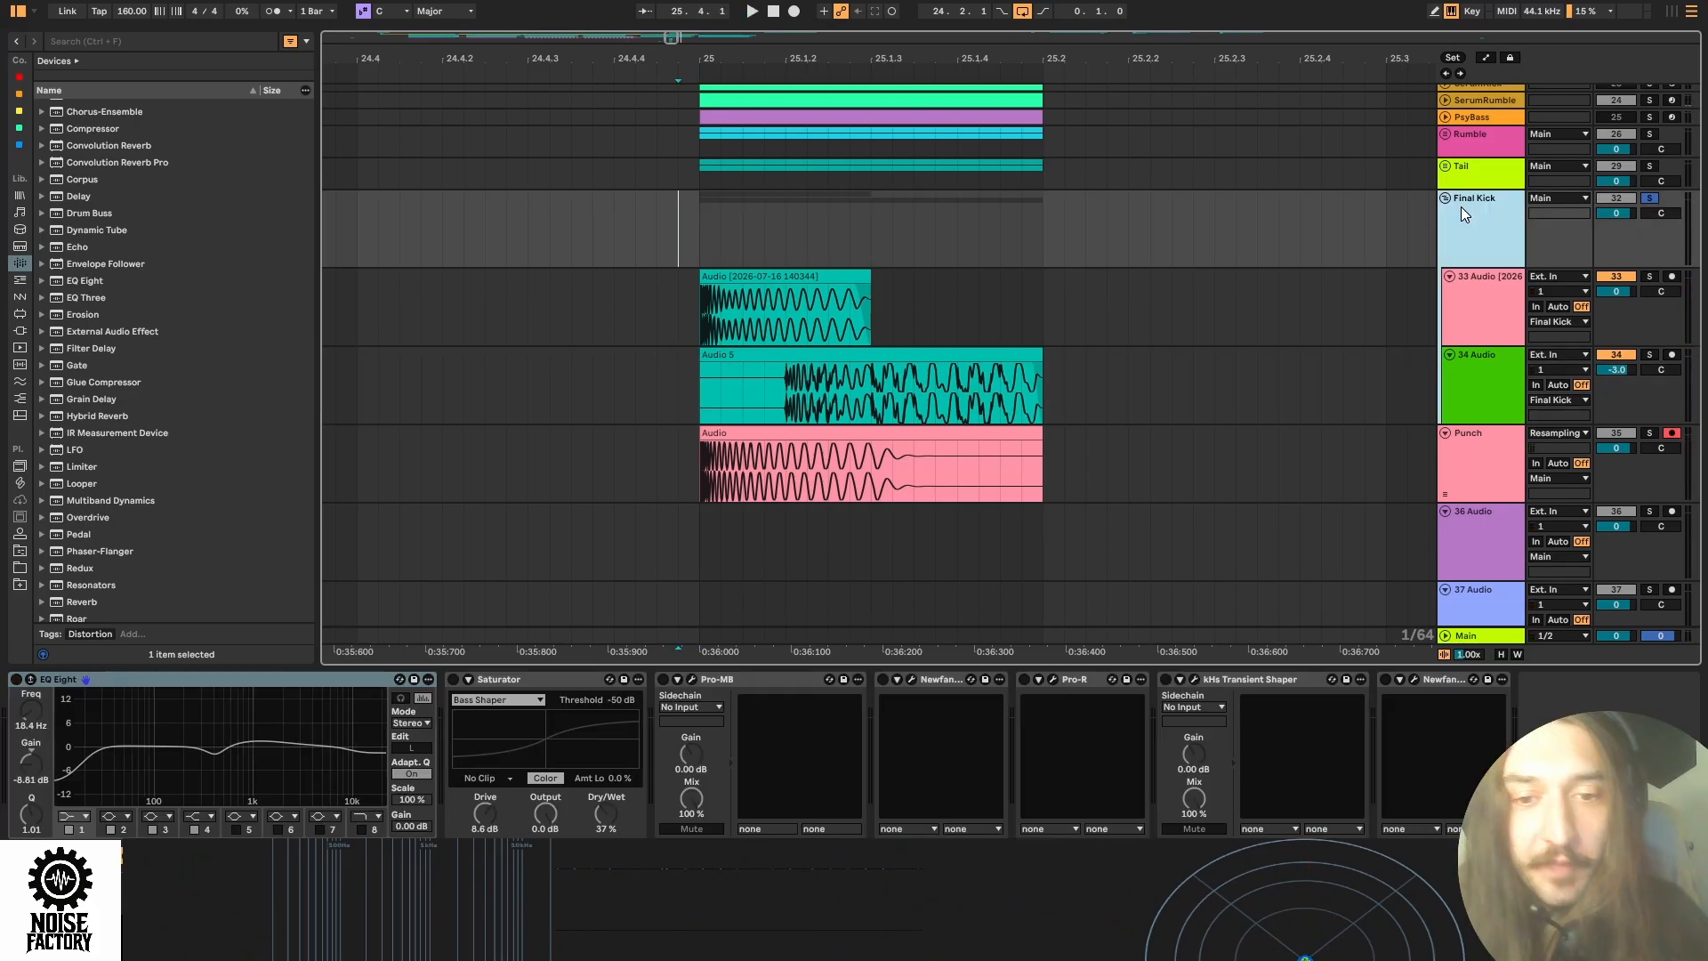
pyautogui.click(174, 686)
pyautogui.click(16, 679)
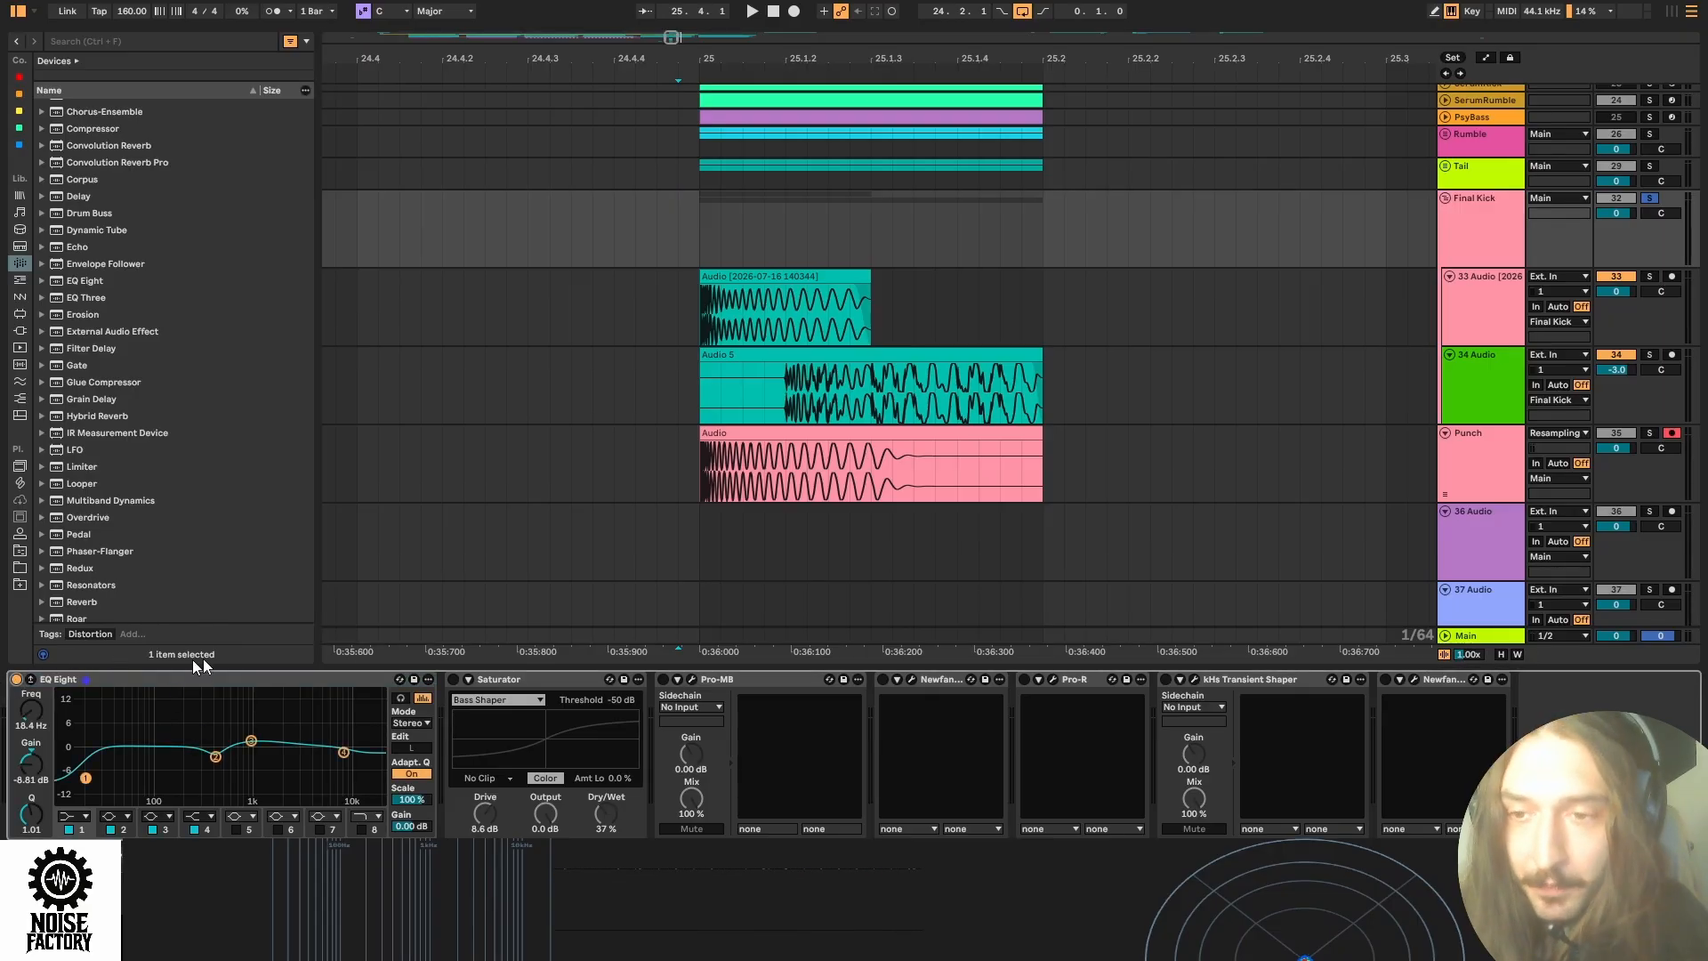
pyautogui.press('space')
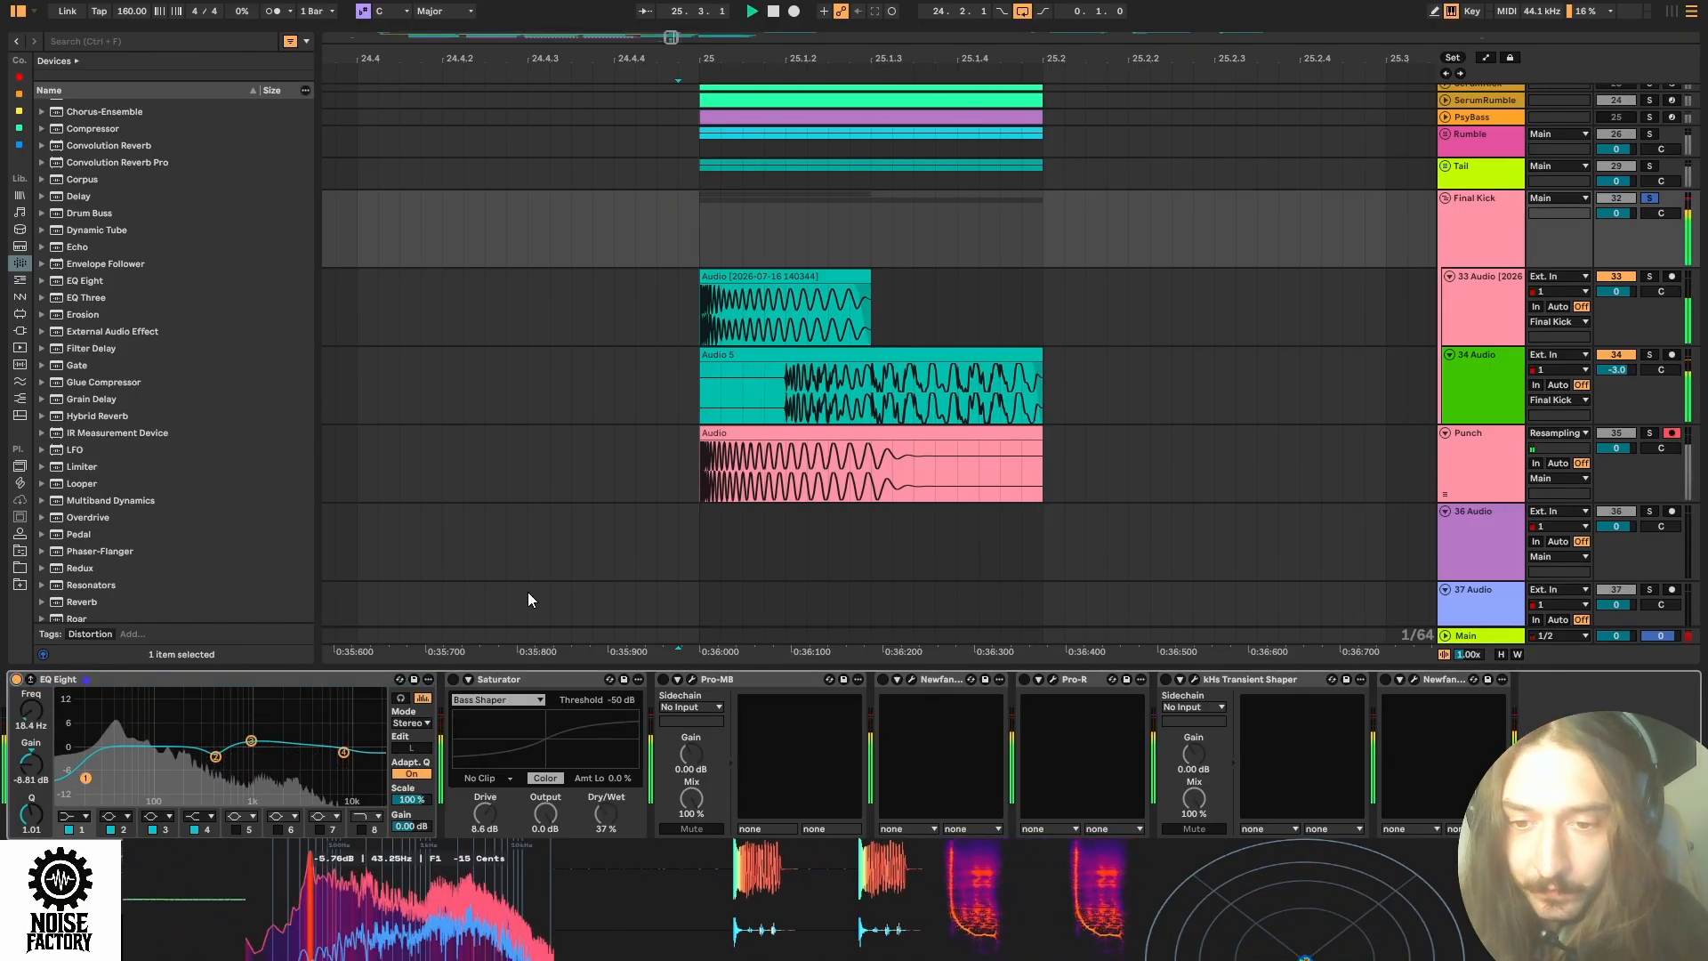
pyautogui.click(455, 679)
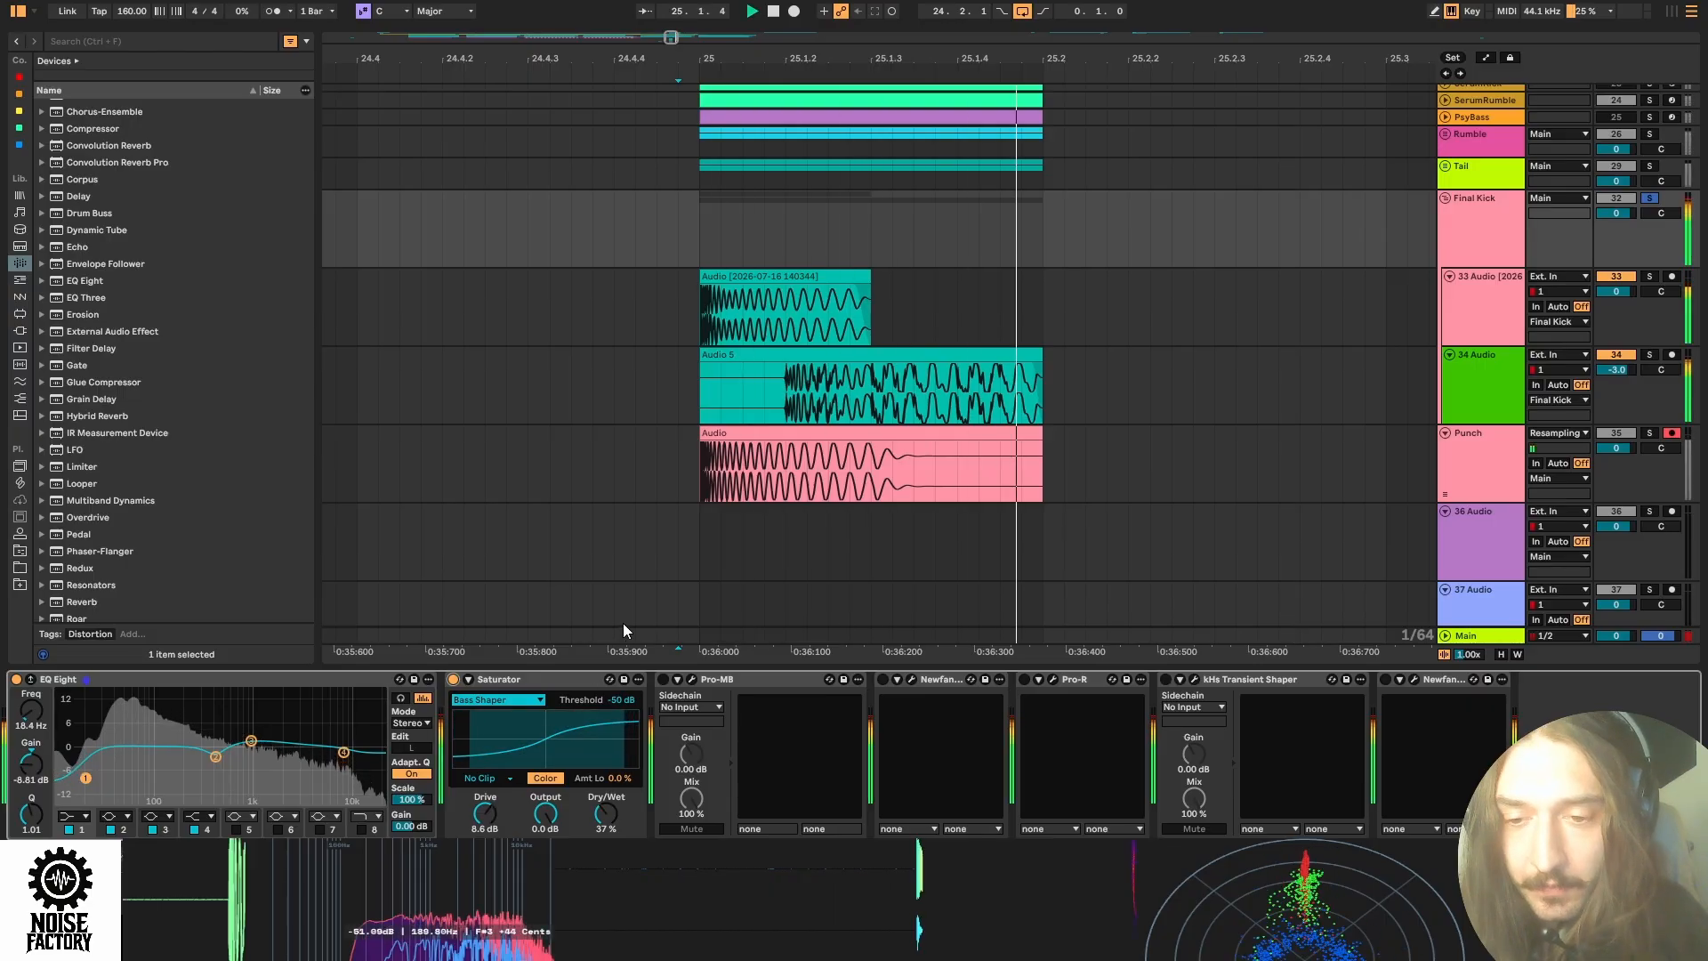
# Turn on Pro-MB on the Final Kick group and check its bands during playback.
pyautogui.click(691, 678)
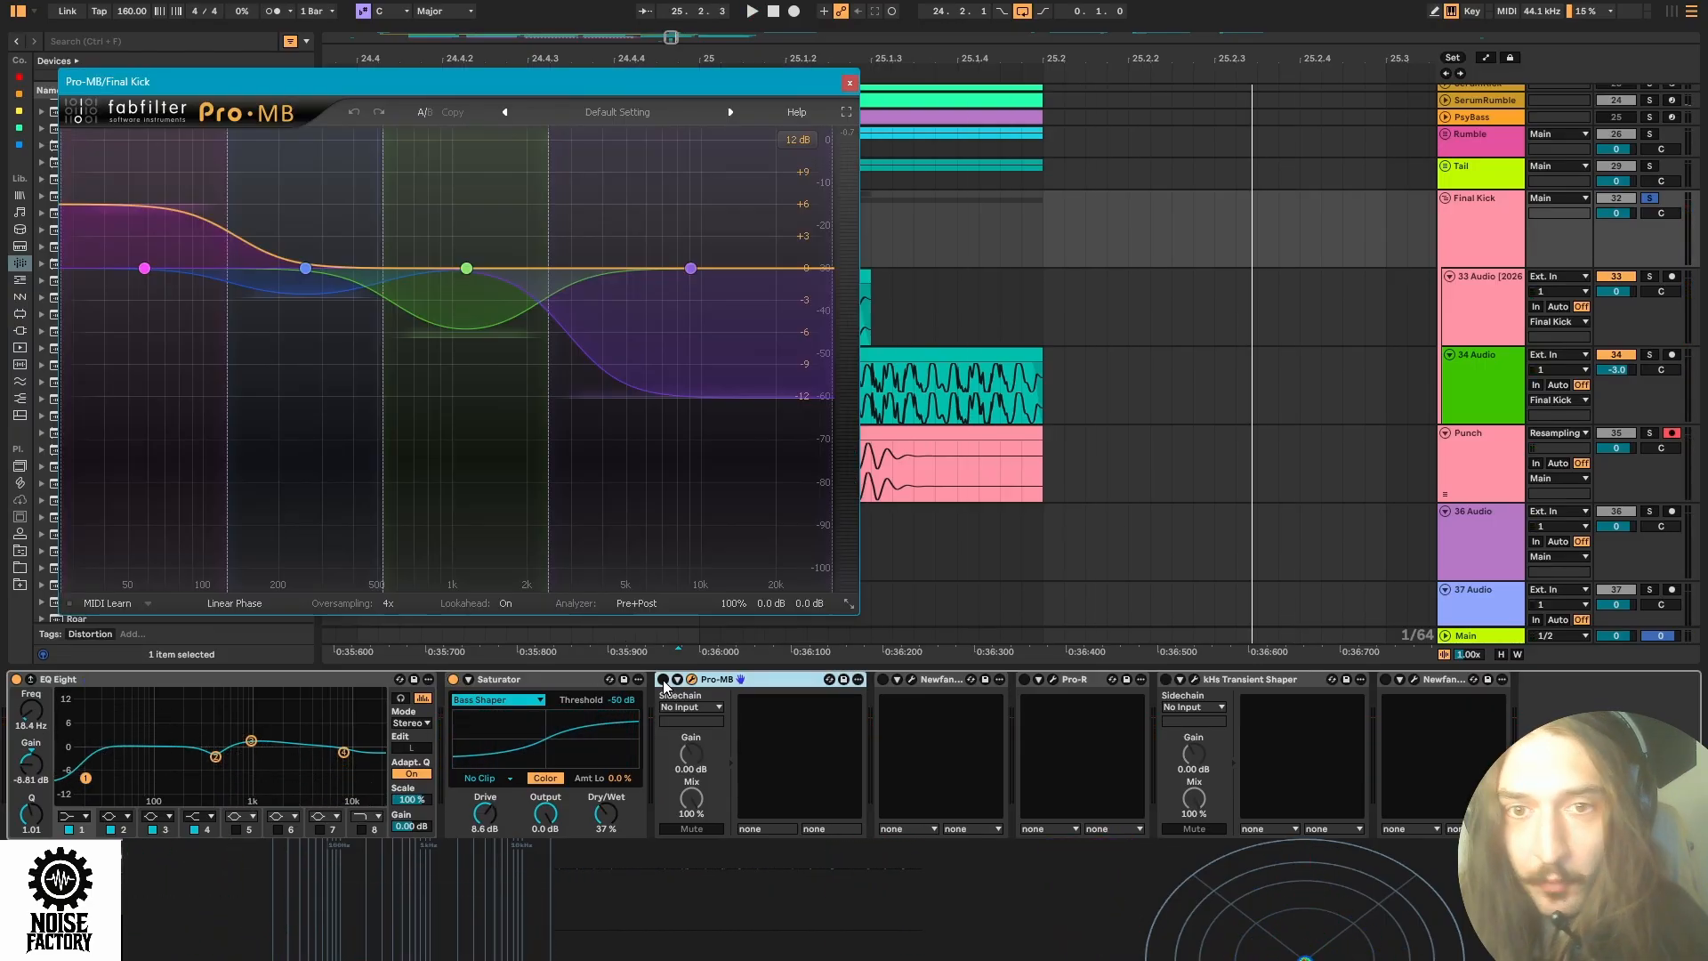
pyautogui.click(663, 679)
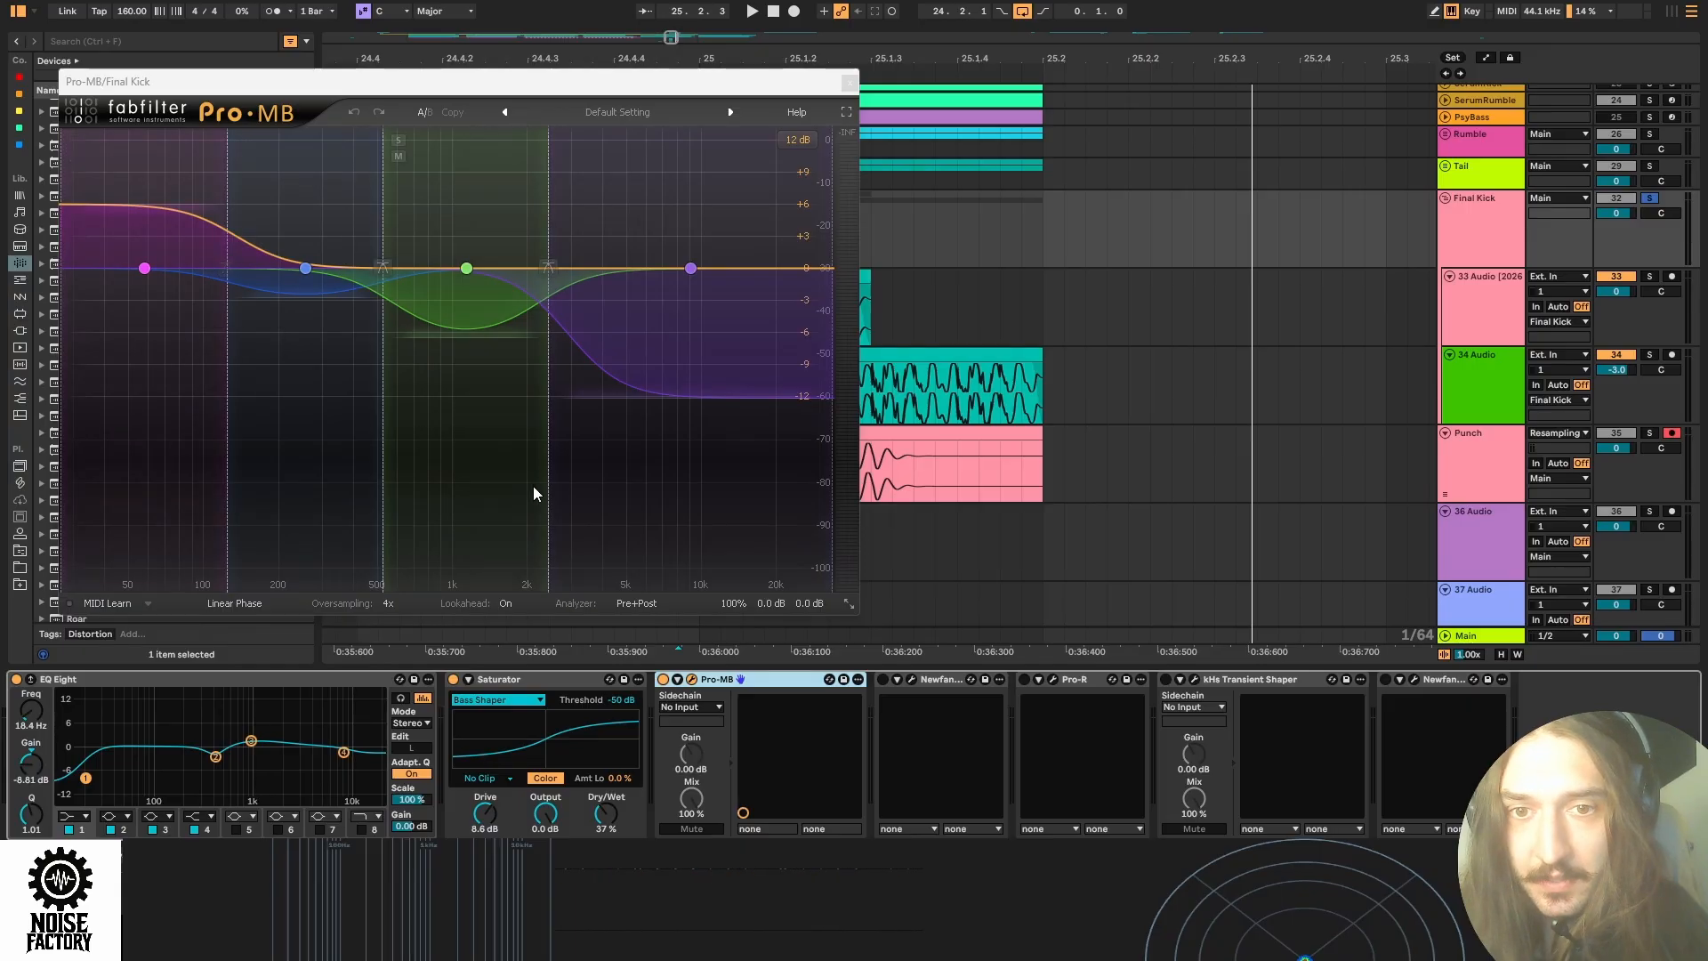
pyautogui.press('space')
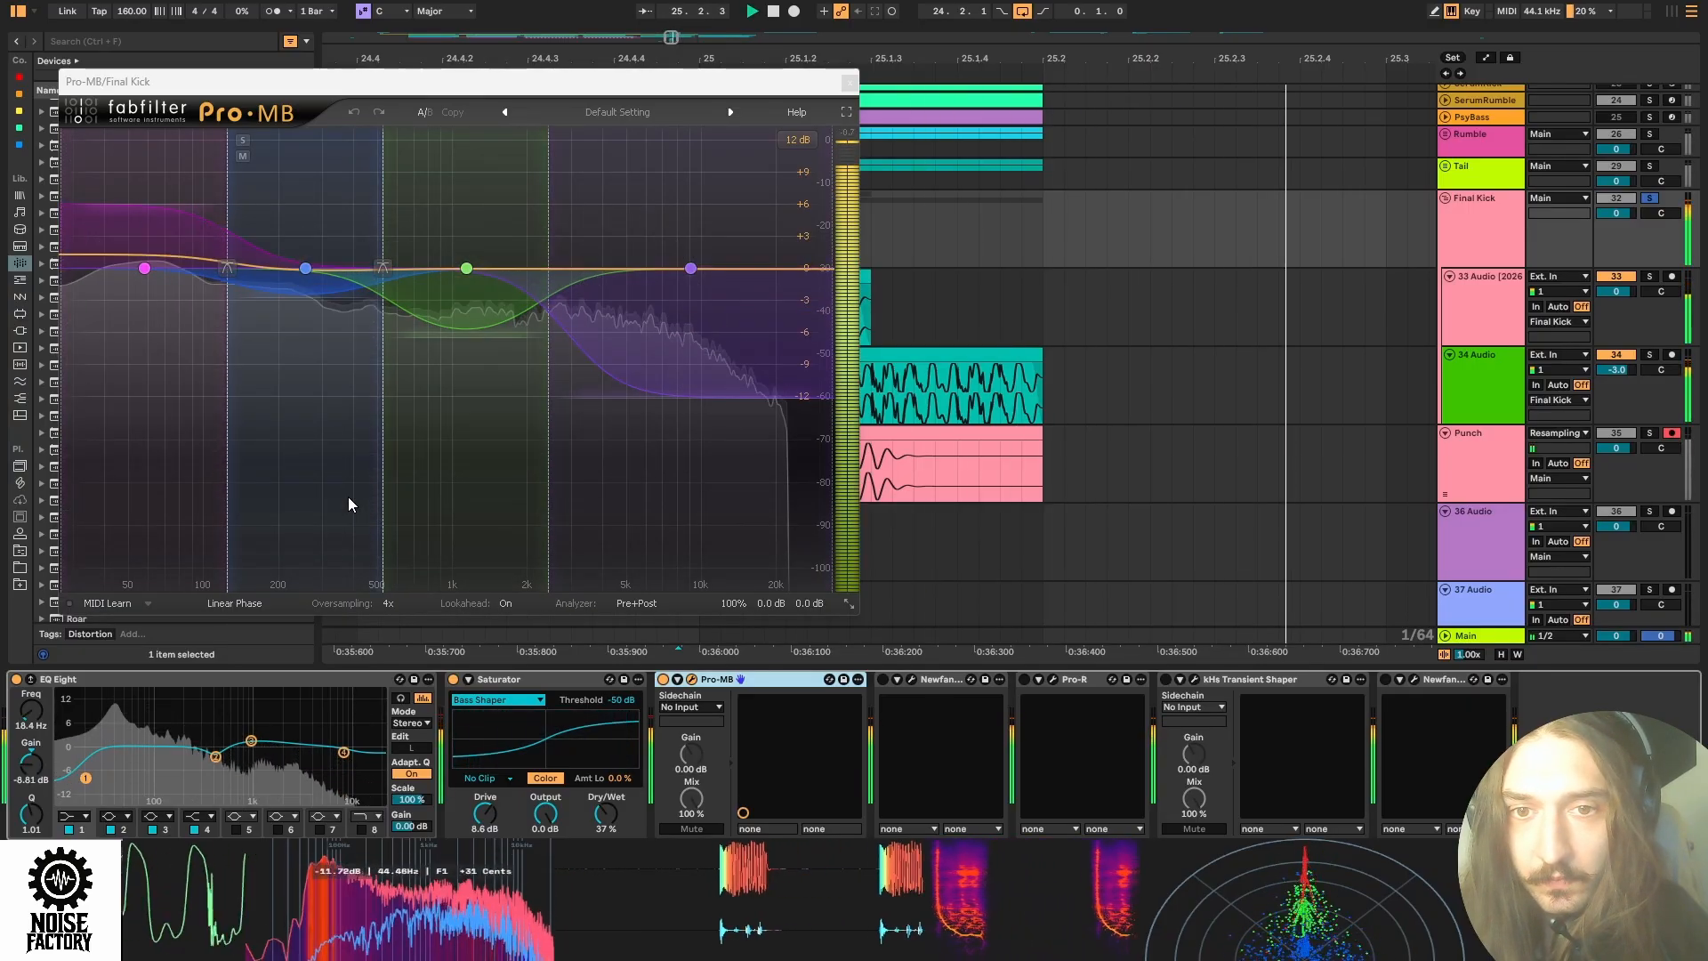
pyautogui.press('space')
pyautogui.click(692, 679)
# Turn on both Newfangled plug-ins and kHs Transient Shaper on the Final Kick group, and check the first Newfangled plug-in during playback.
pyautogui.click(936, 679)
pyautogui.click(1385, 679)
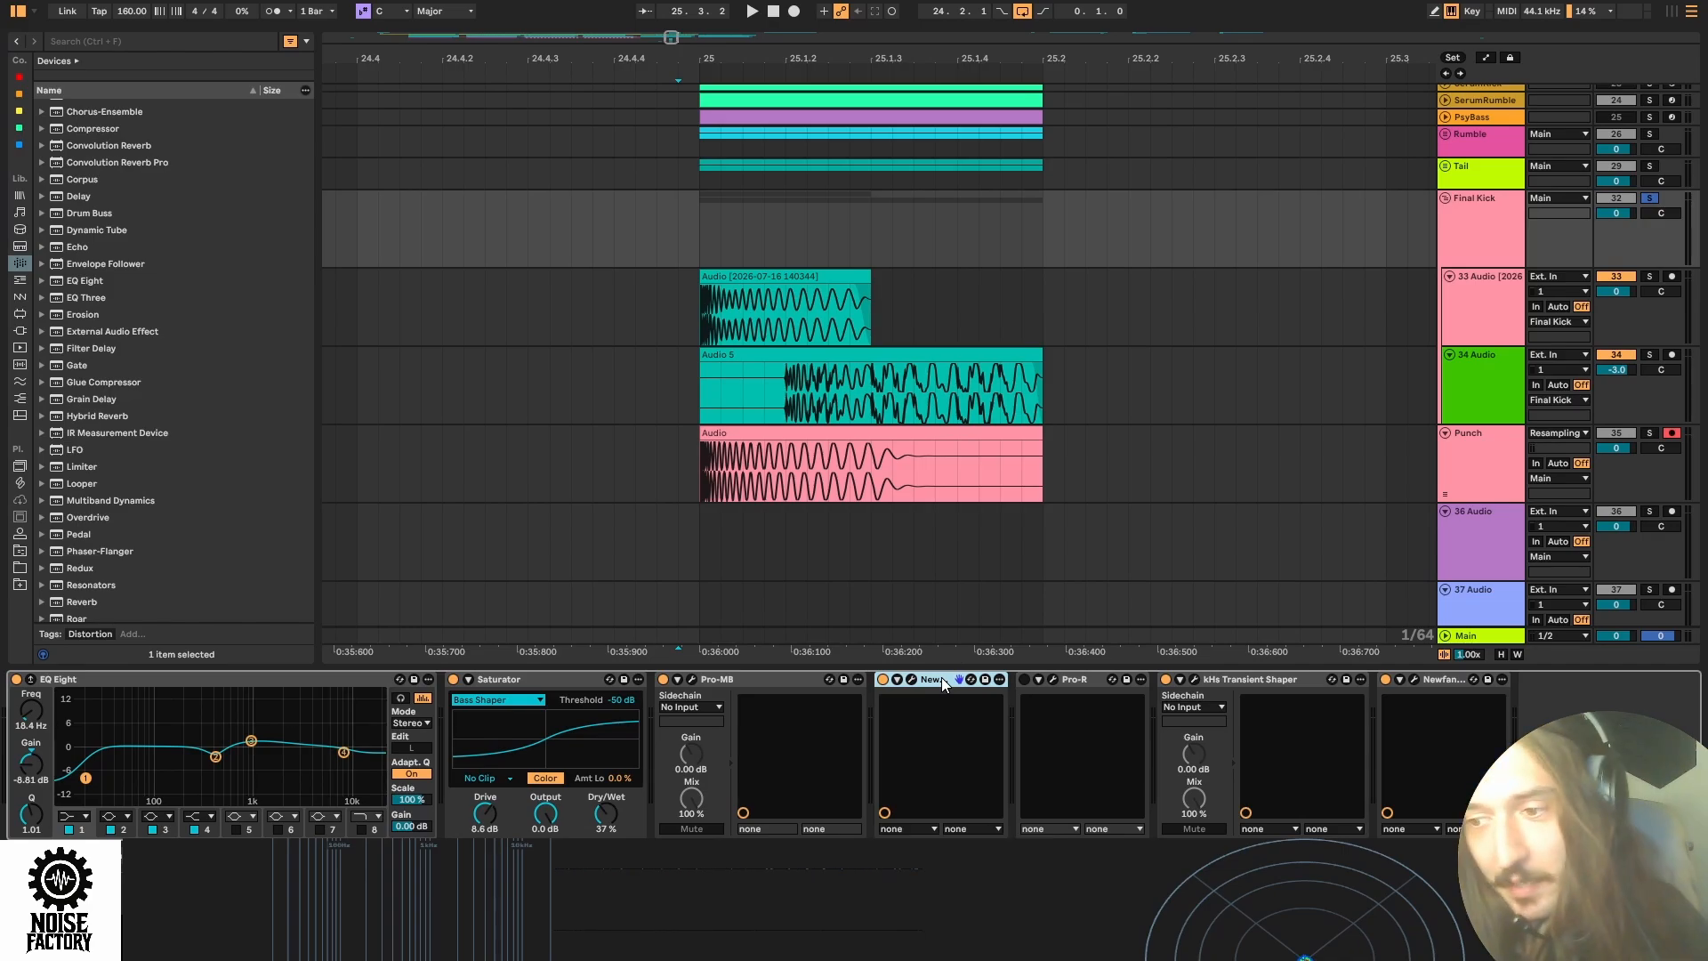
pyautogui.click(911, 680)
pyautogui.press('space')
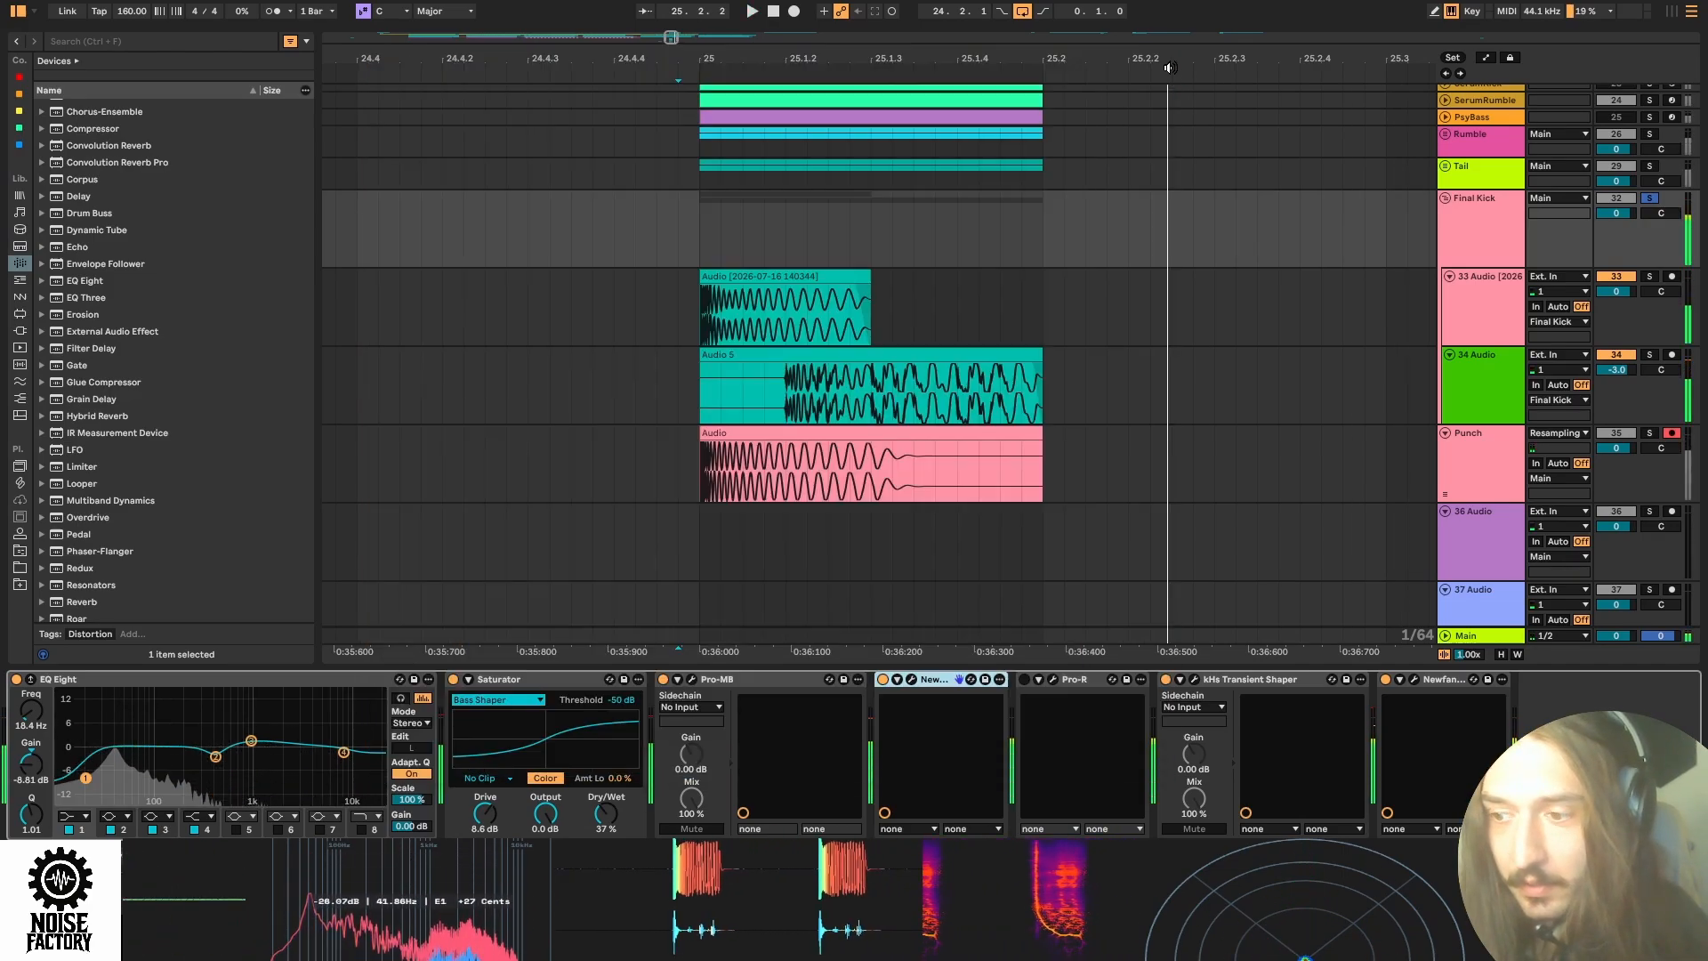
pyautogui.click(910, 679)
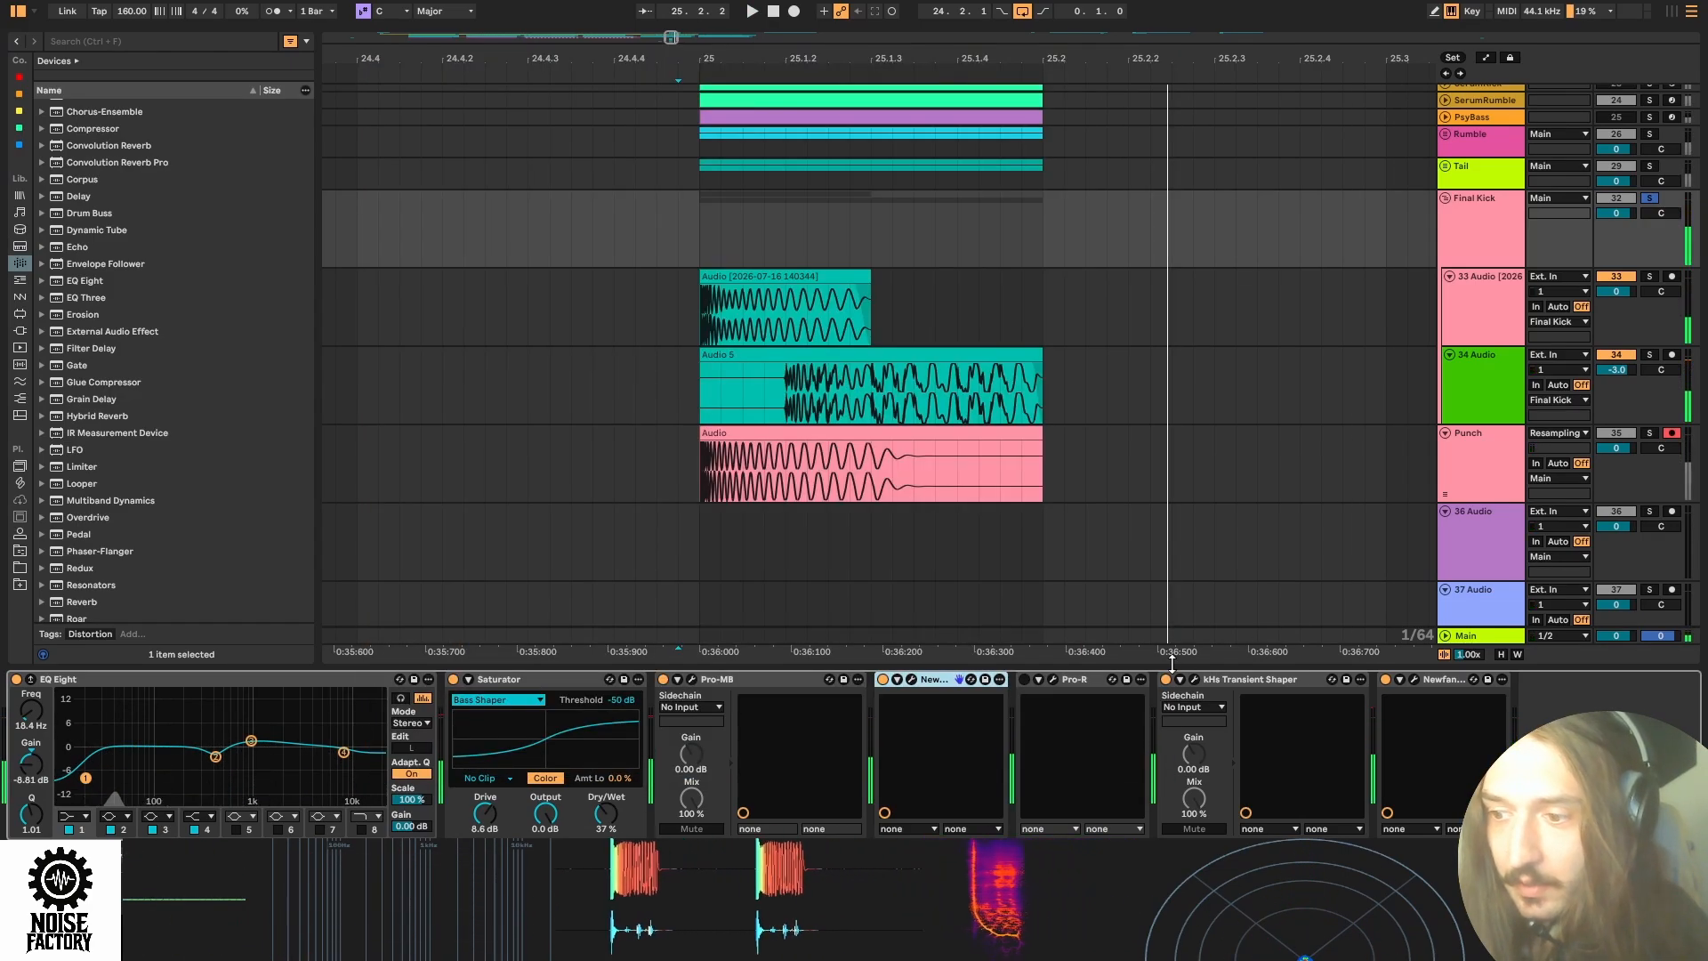
# Check the kHs Transient Shaper settings during playback, and show the Newfangled Saturate settings at the end of the Final Kick chain.
pyautogui.click(1195, 679)
pyautogui.press('space')
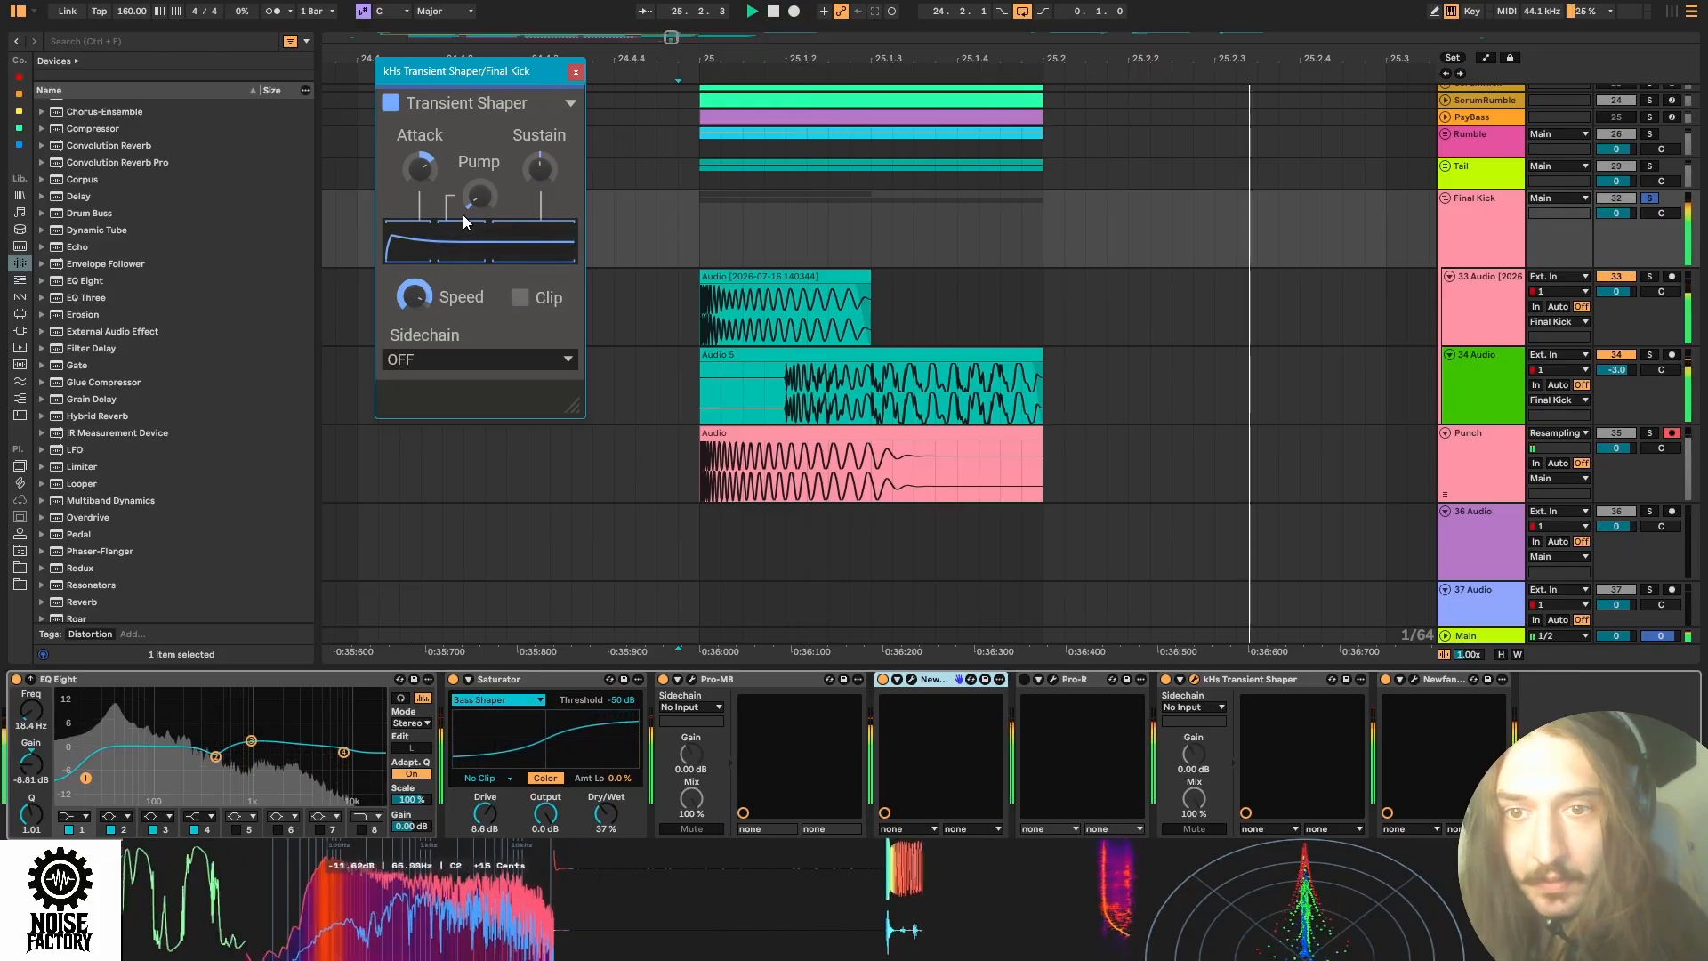
pyautogui.press('space')
pyautogui.click(576, 71)
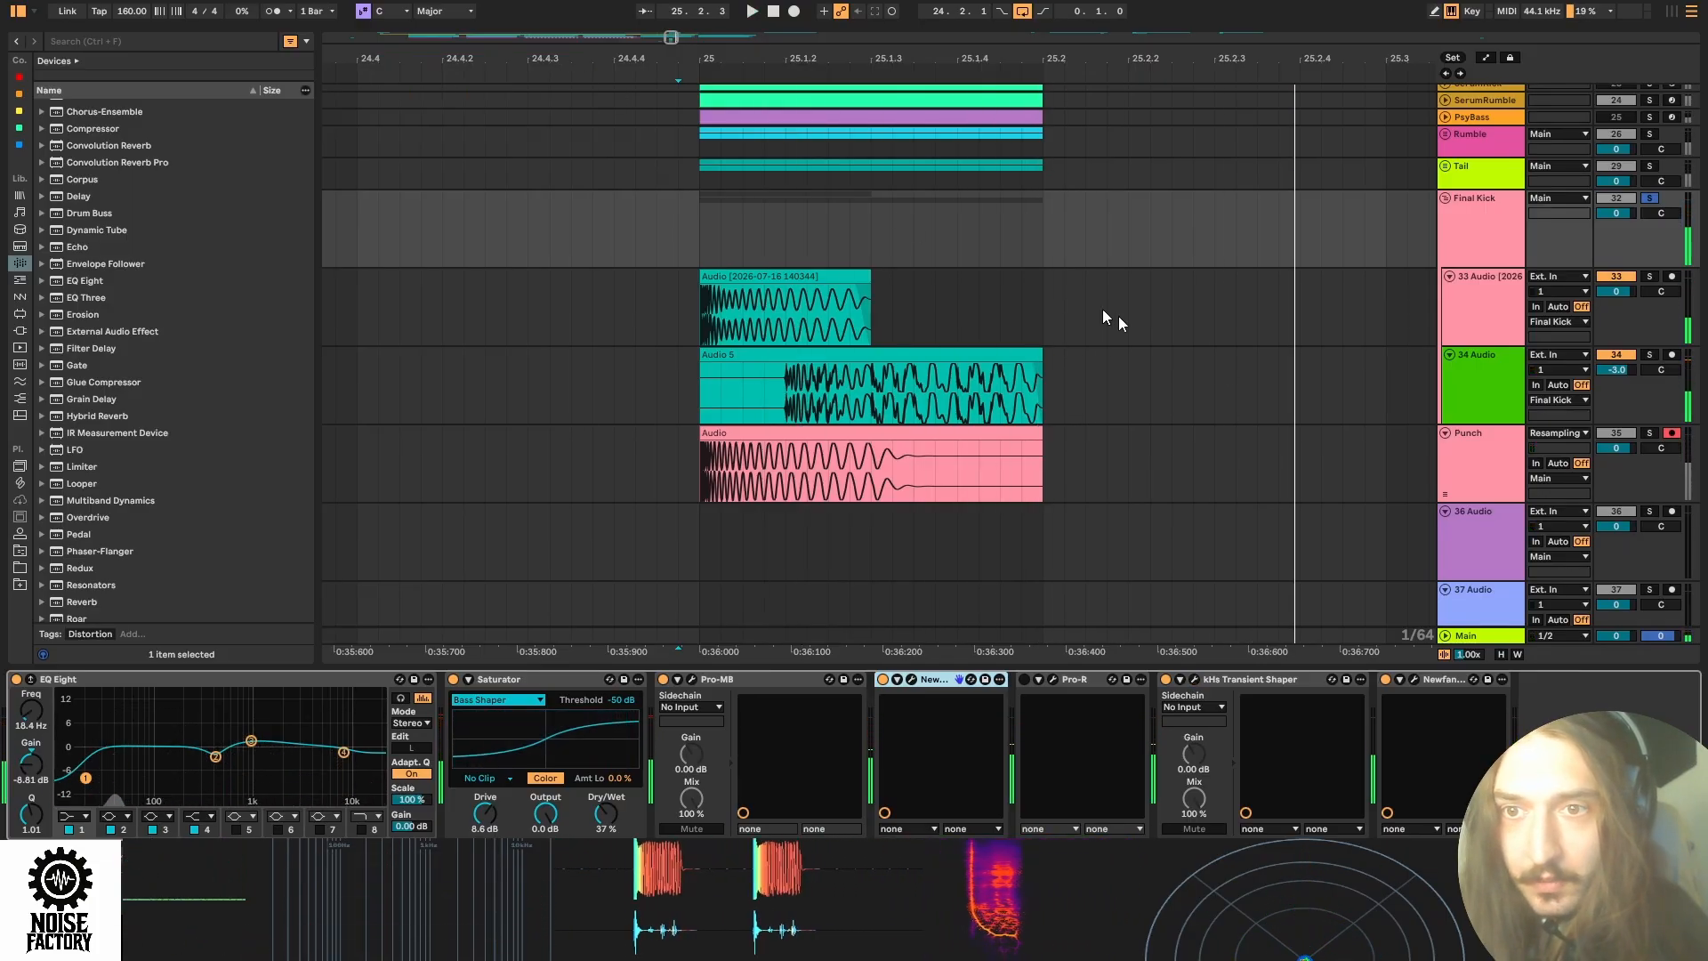
pyautogui.click(1414, 680)
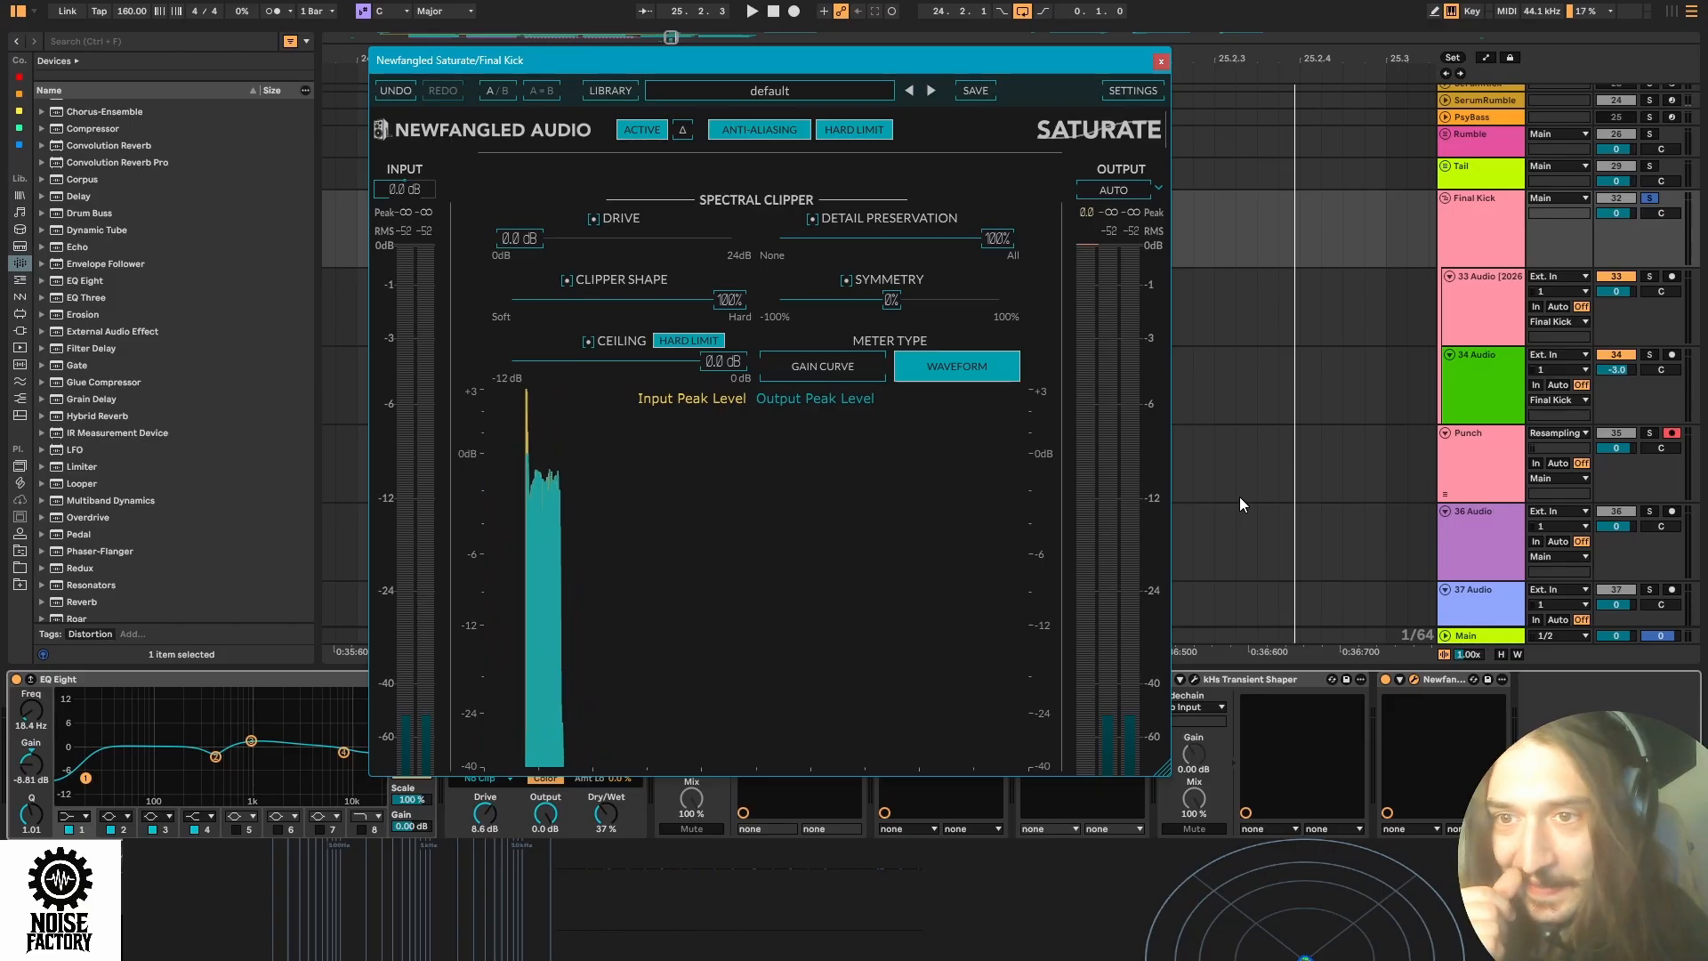
# Audition the Final Kick group while watching the Newfangled Saturate input and output levels, and close the plug-in window.
pyautogui.press('space')
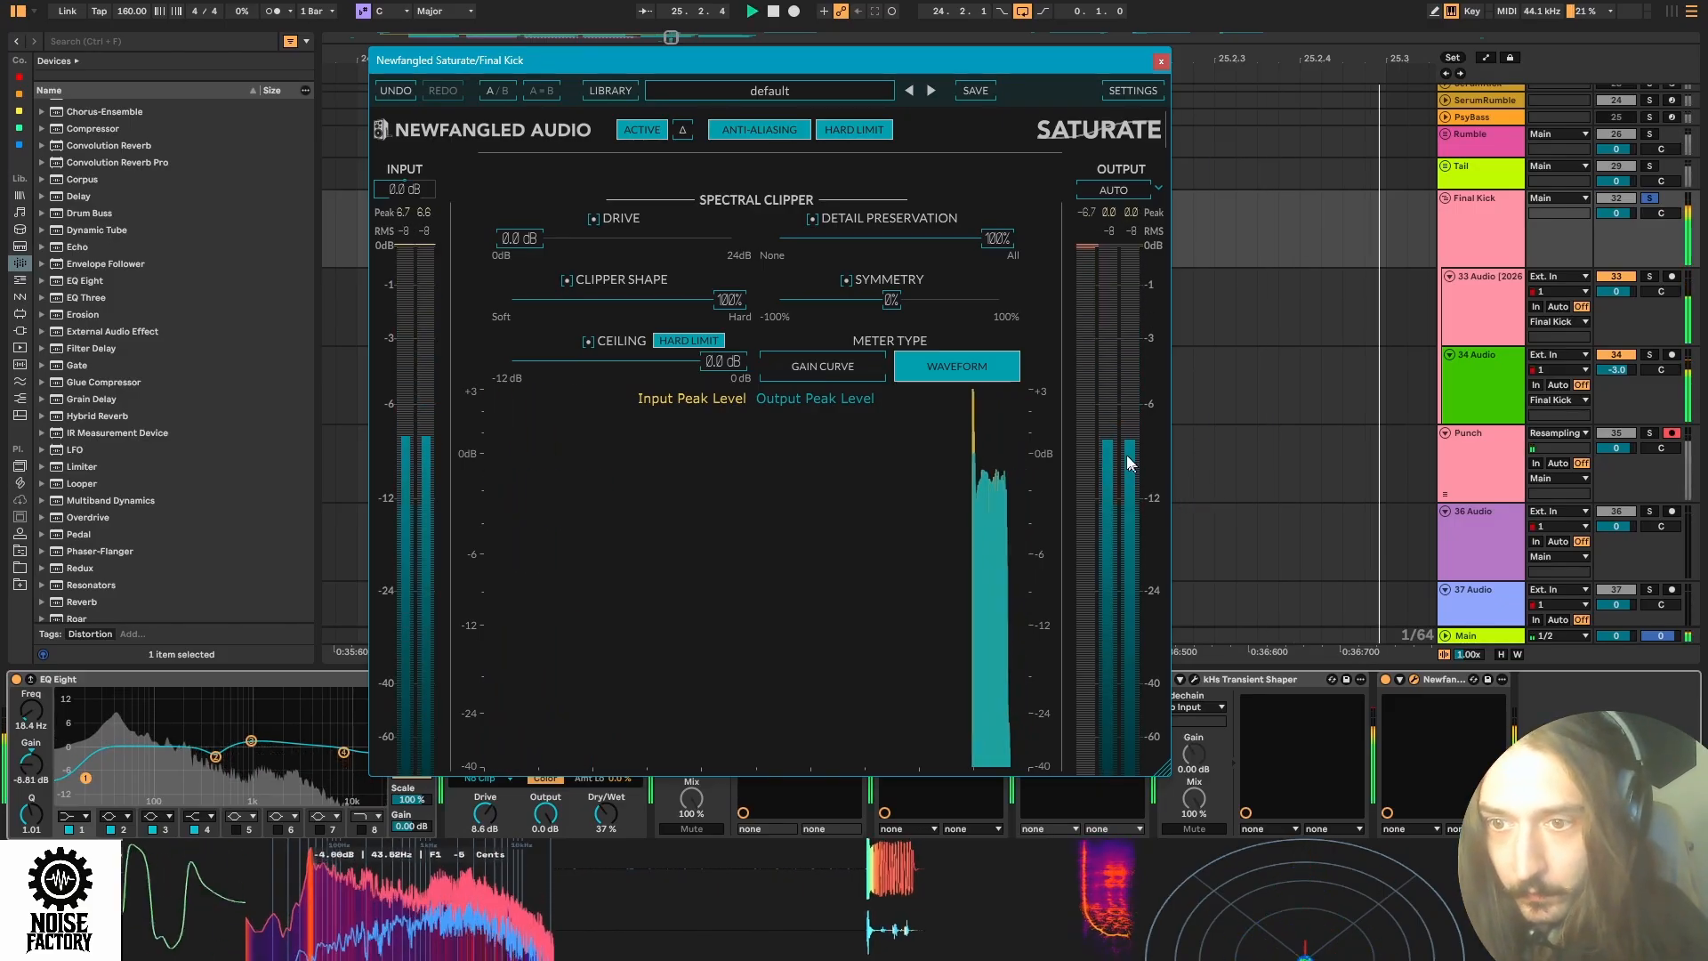
pyautogui.press('space')
pyautogui.click(1161, 62)
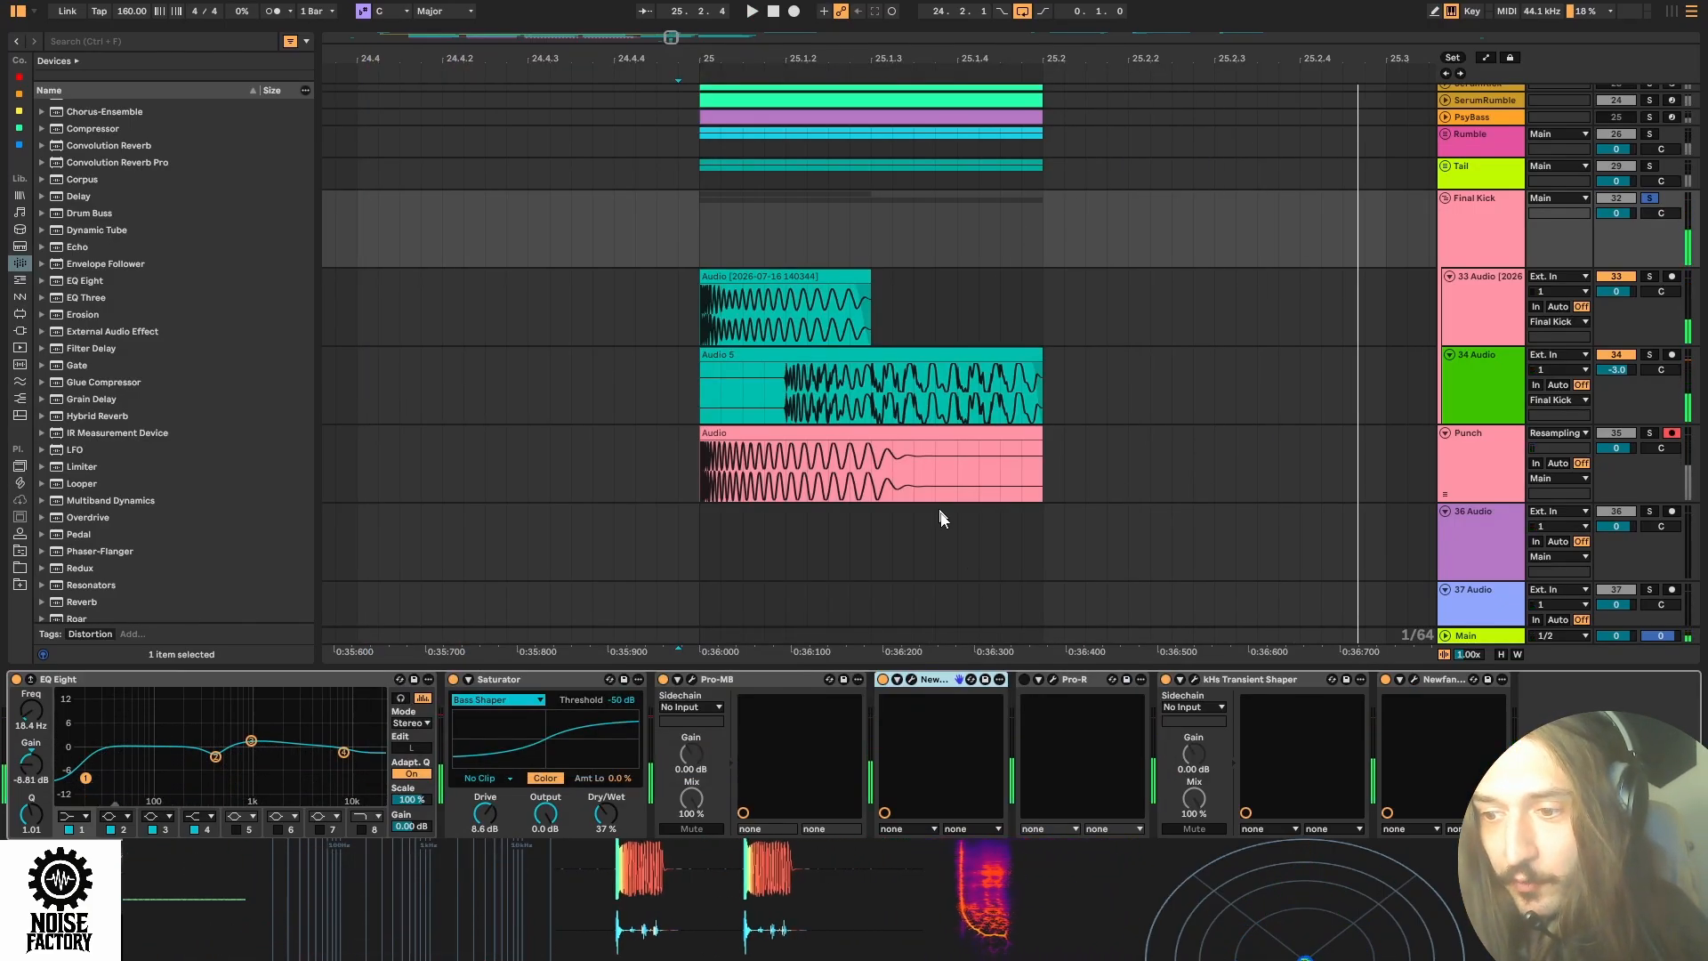
# Show the Pro-R settings on the Final Kick group, turn the reverb on and audition the kick, and close its window.
pyautogui.click(1053, 678)
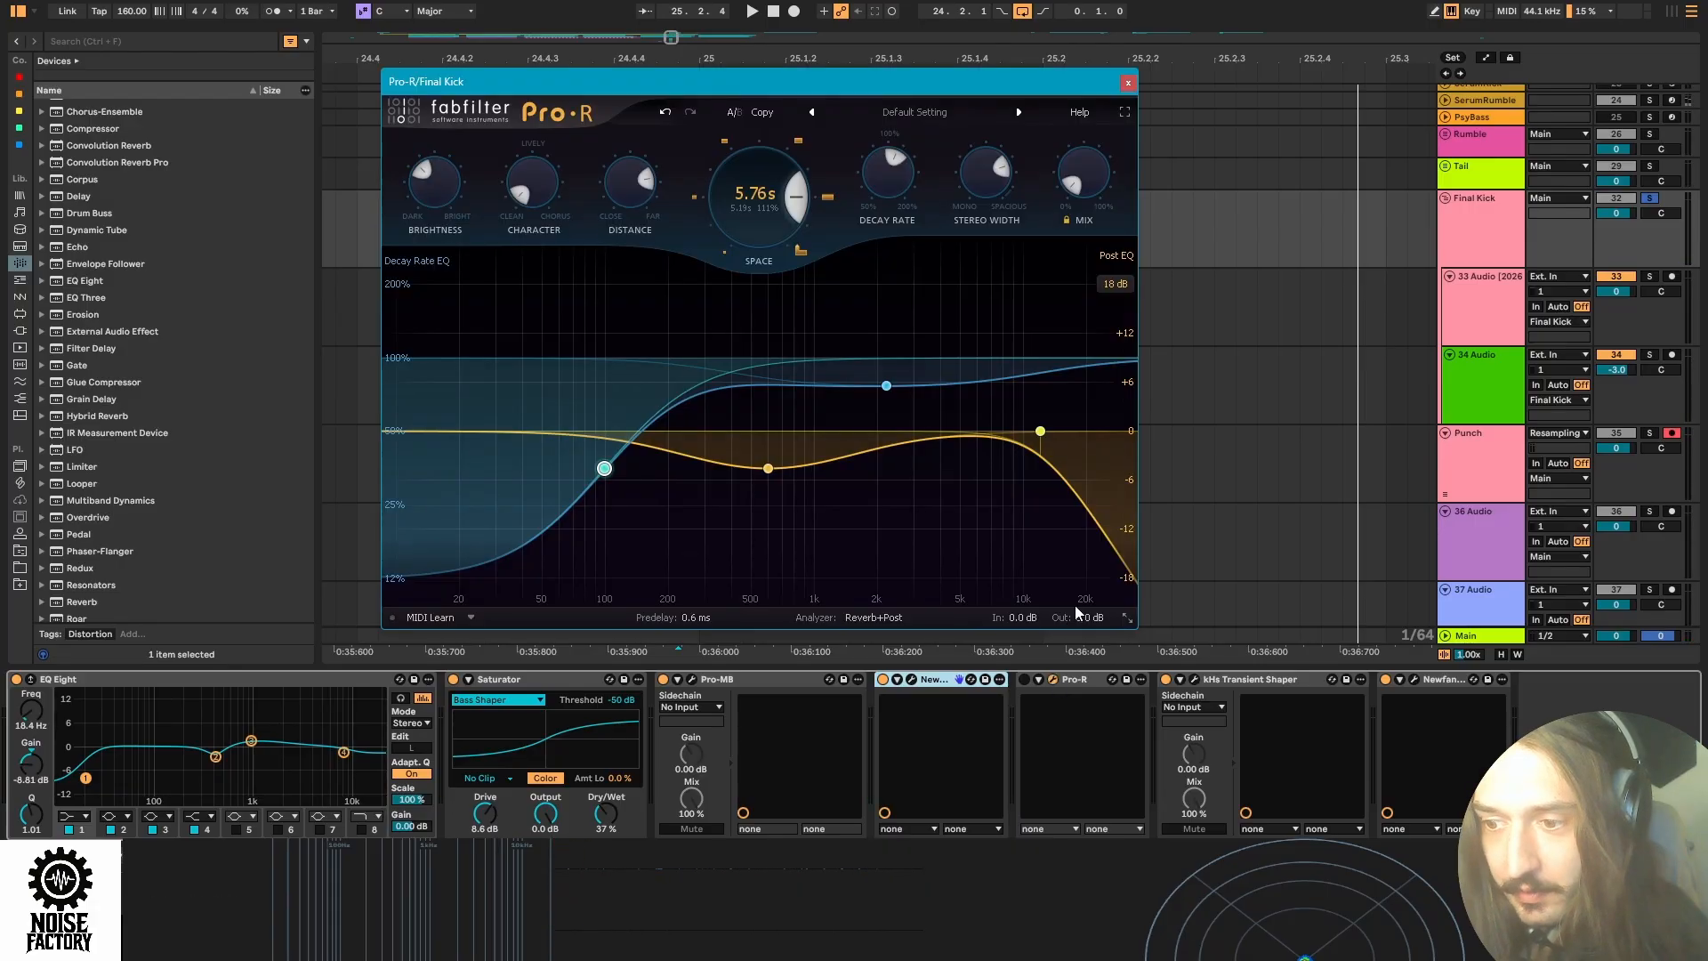
pyautogui.click(1024, 678)
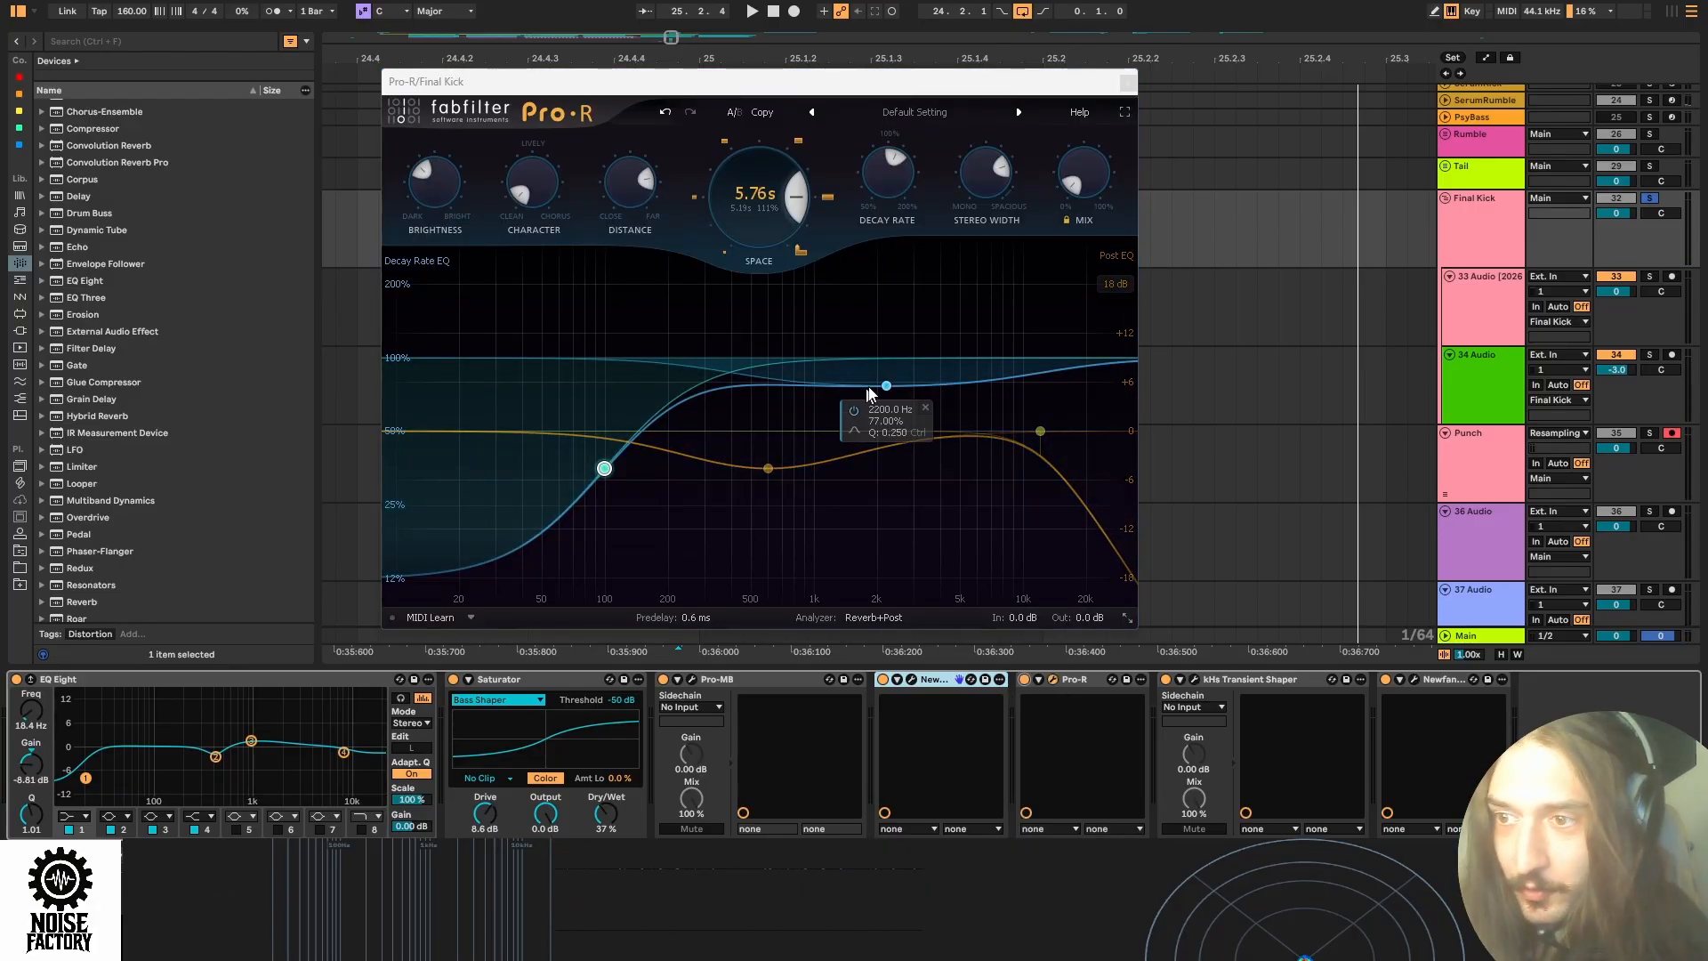
pyautogui.press('space')
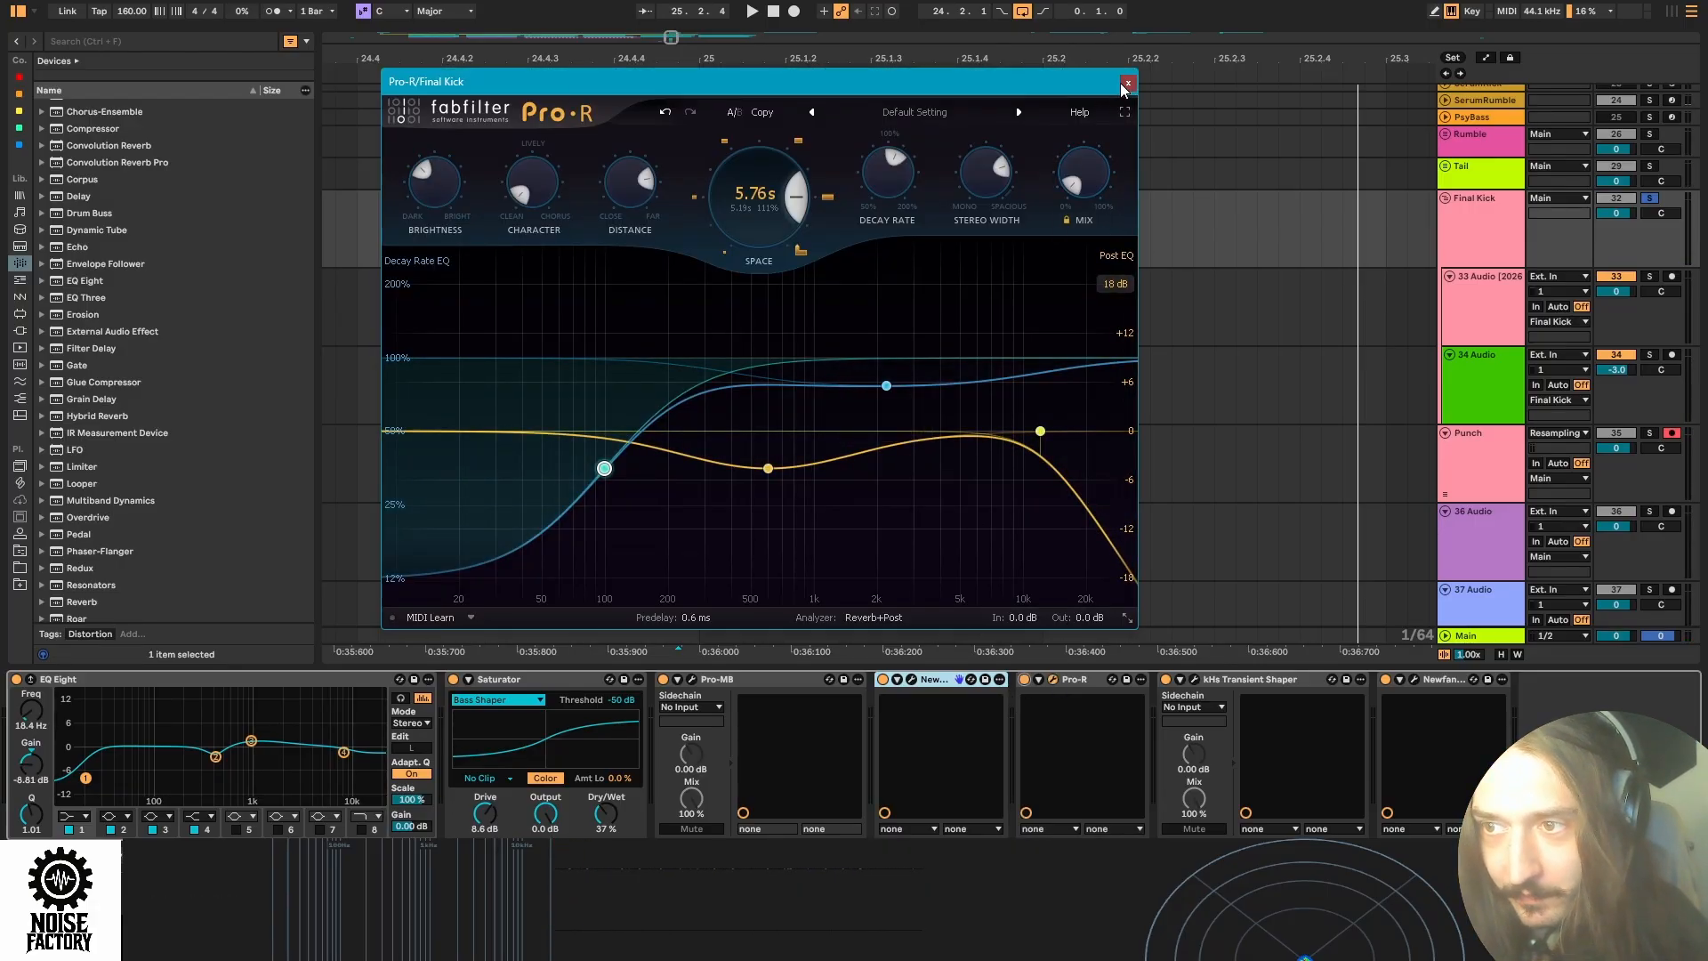
pyautogui.click(1127, 81)
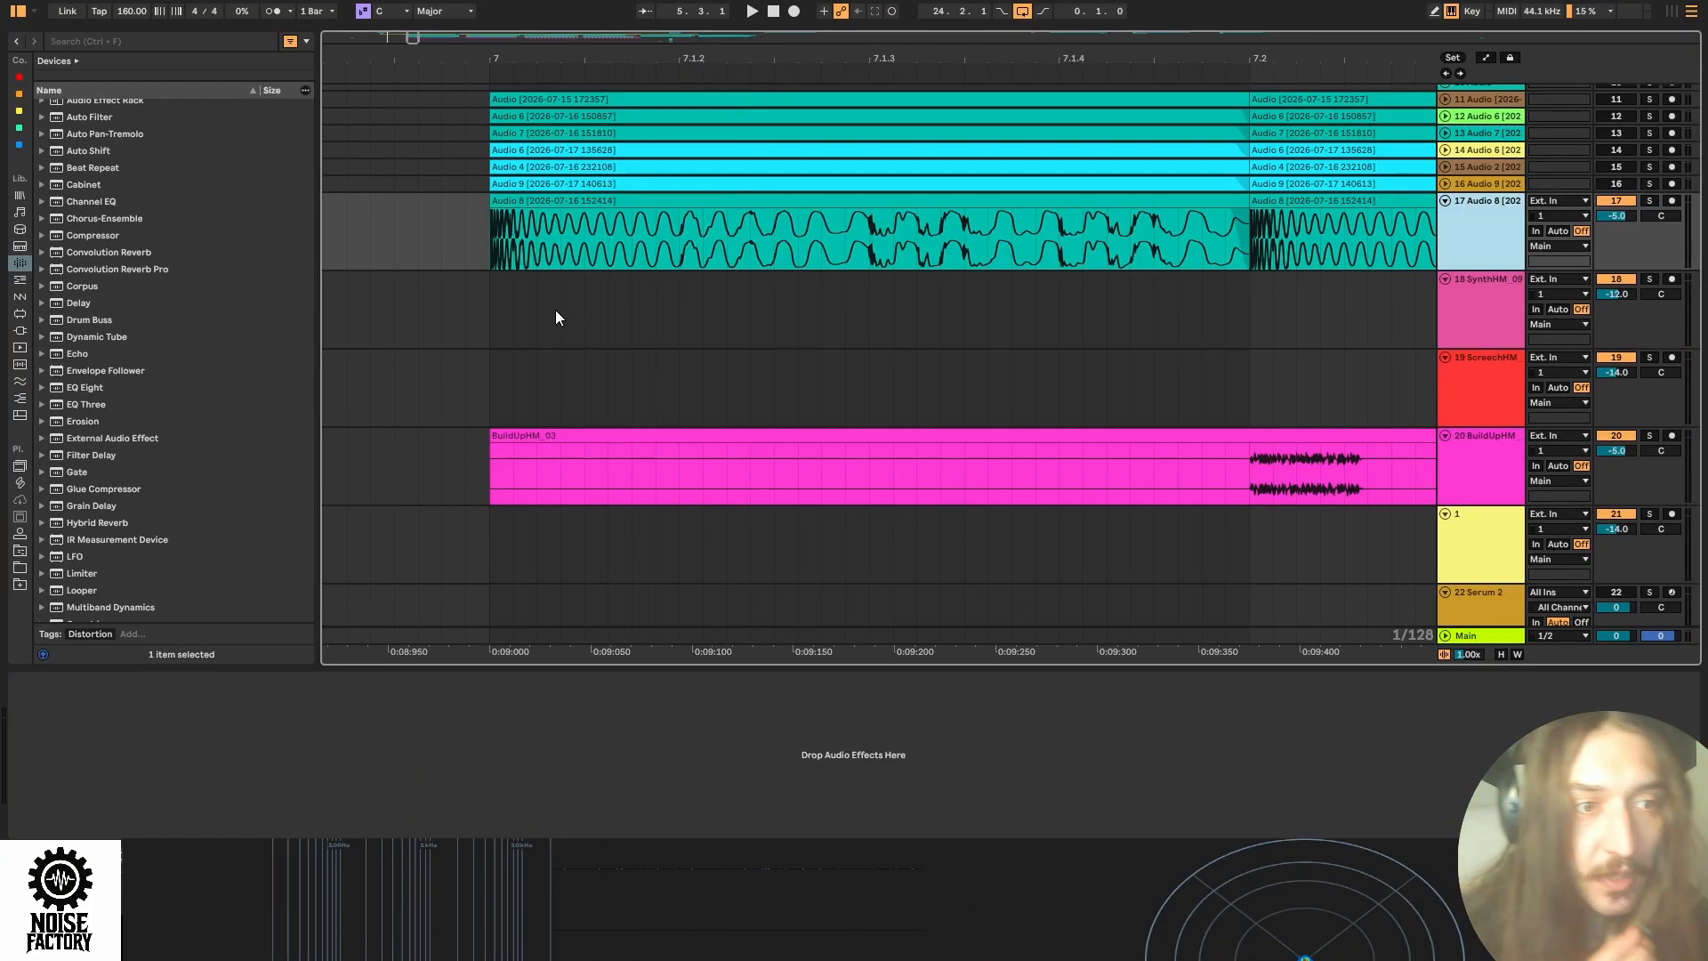
# Audition the soloed kick clips on track 17 looped over bar 7 of the arrangement.
pyautogui.moveTo(797, 66); pyautogui.dragTo(786, 35)
pyautogui.press('+')
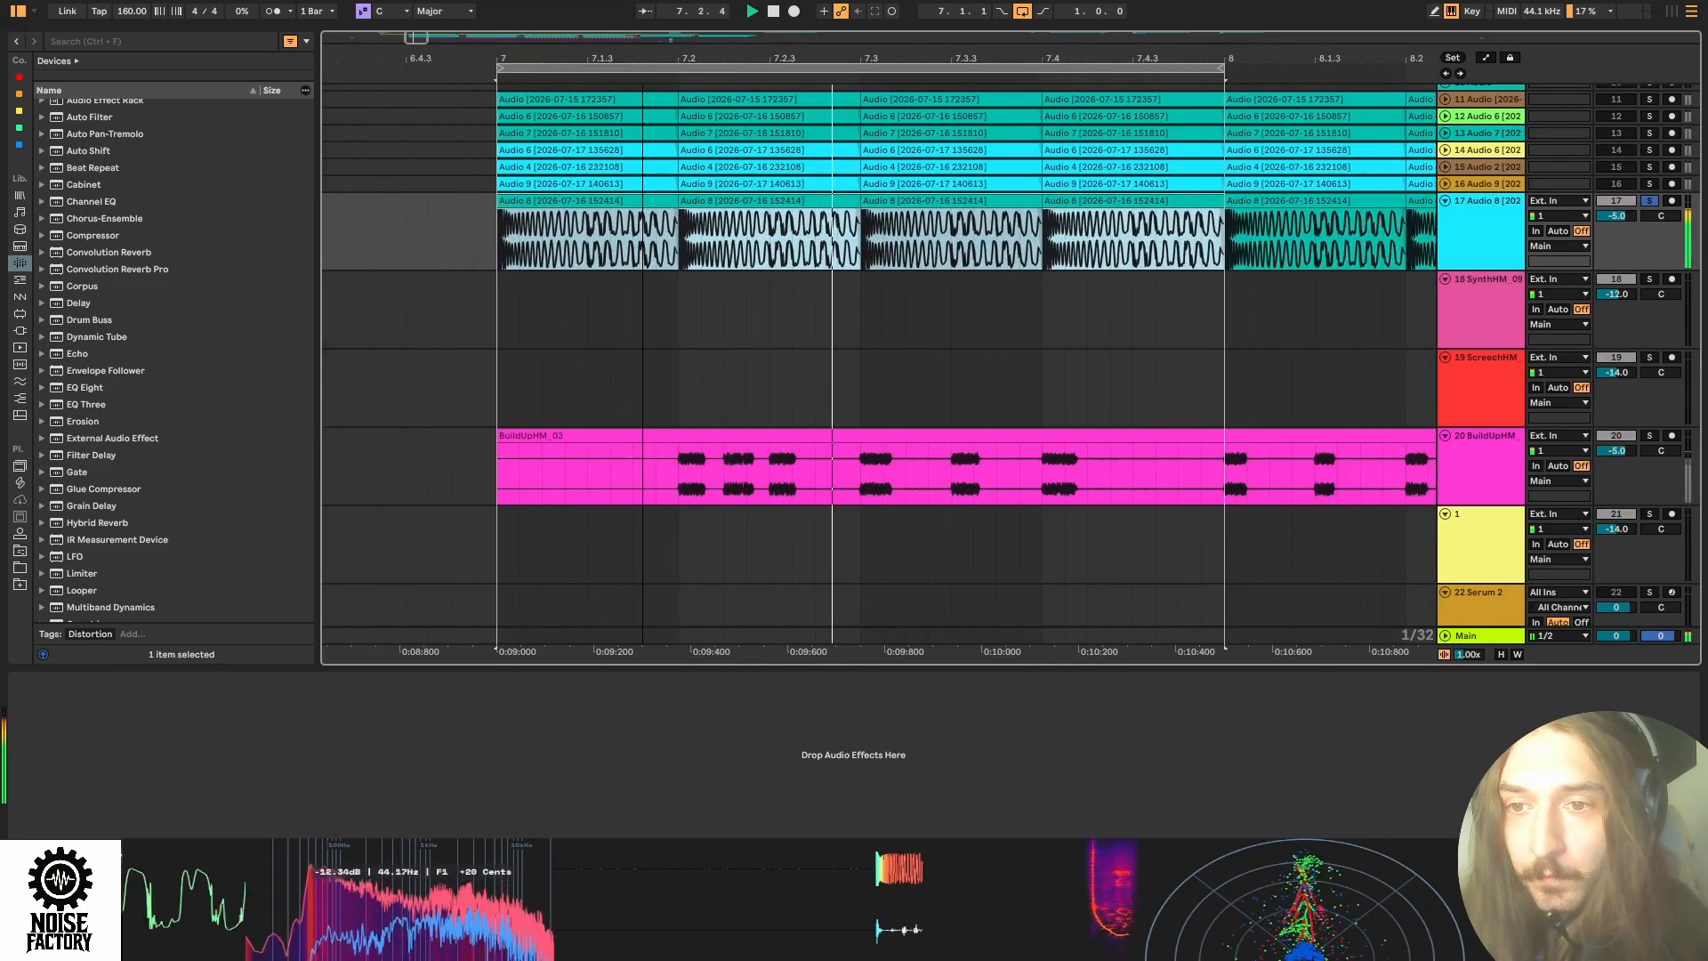
pyautogui.press('-')
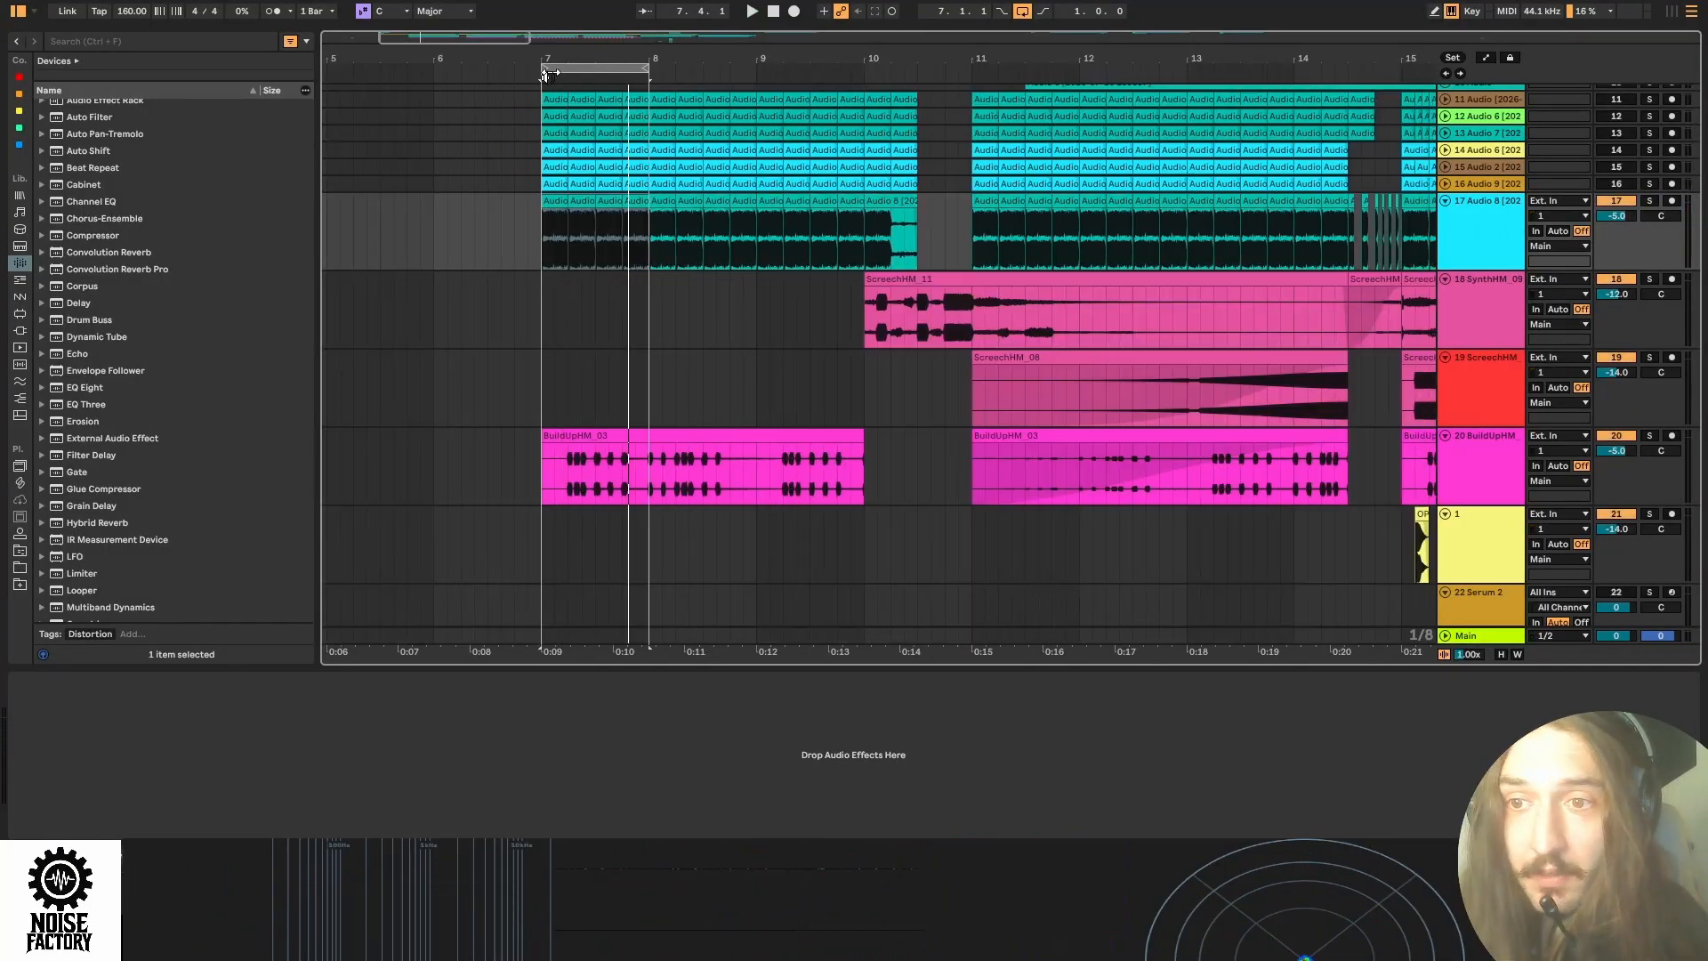
# Turn off the arrangement loop and play the full arrangement from just before bar 6.
pyautogui.click(474, 309)
pyautogui.click(1022, 11)
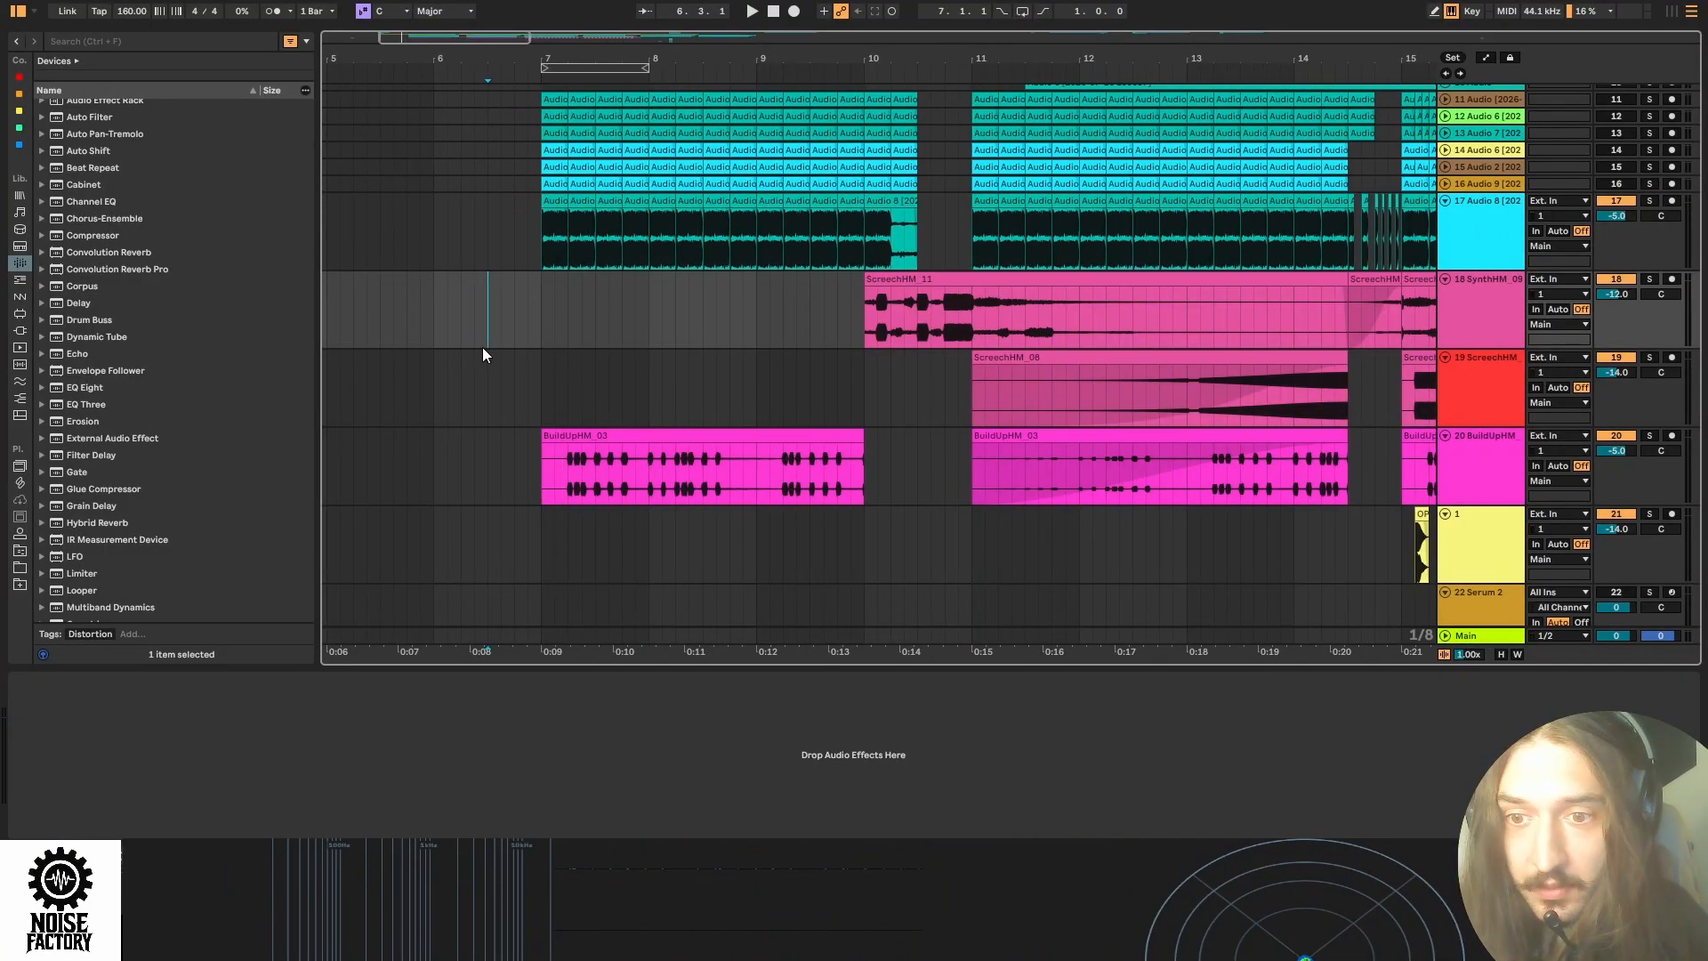
pyautogui.press('-')
pyautogui.click(495, 388)
pyautogui.press('space')
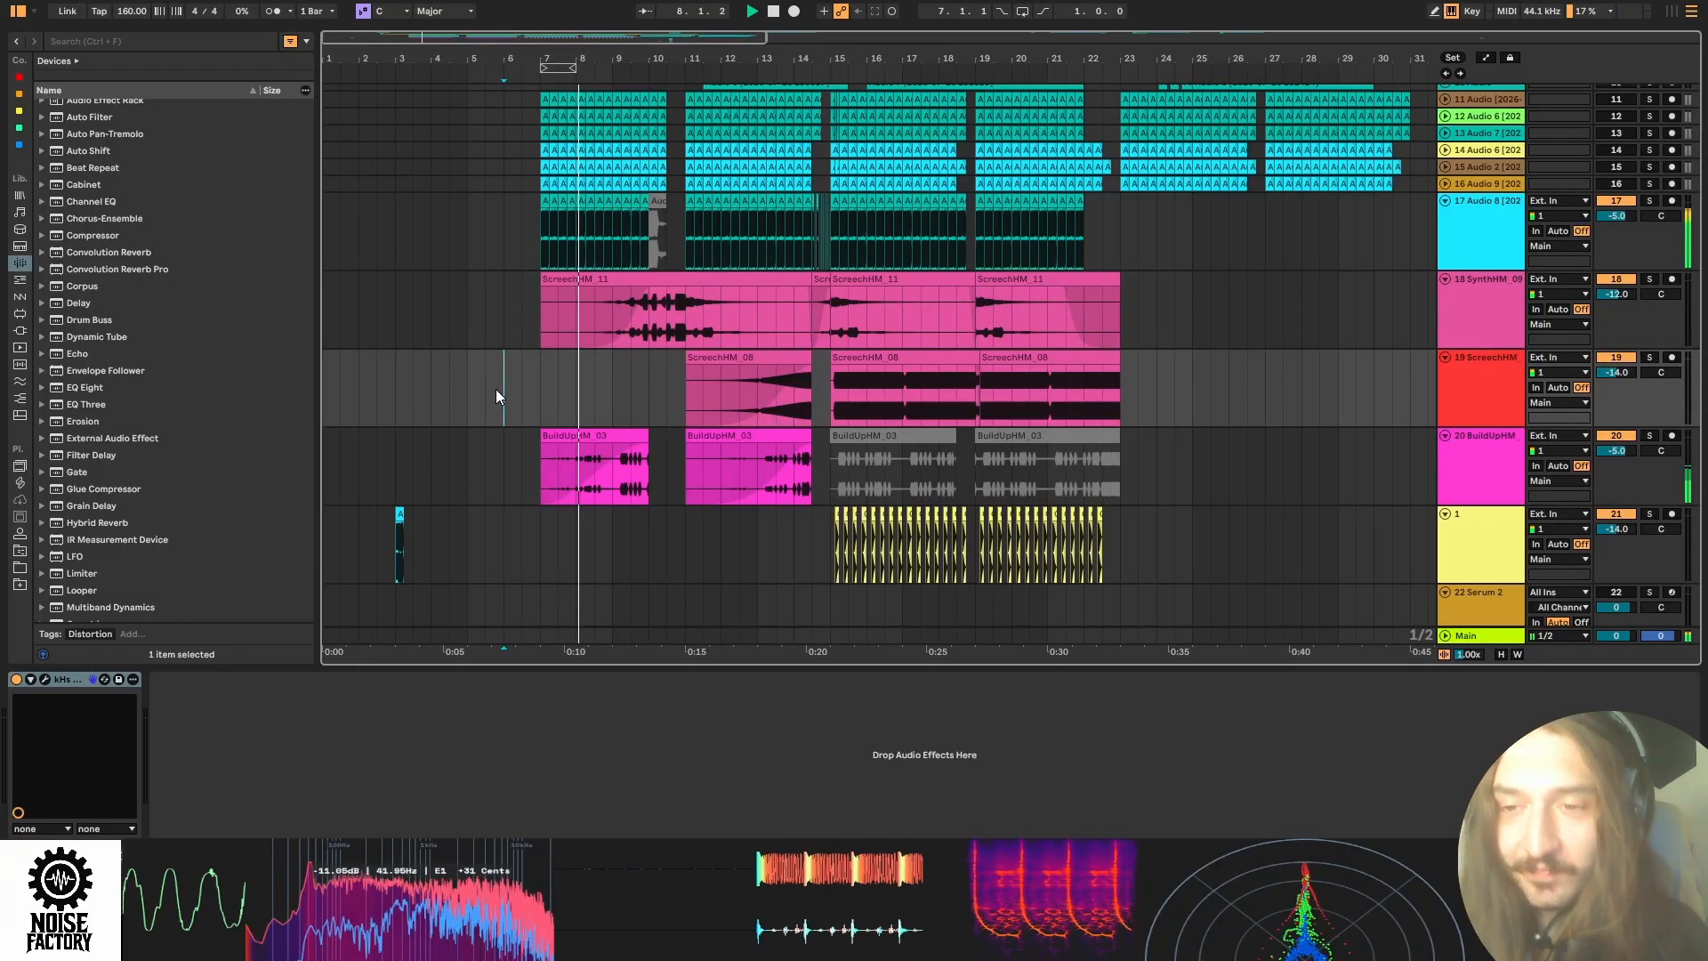